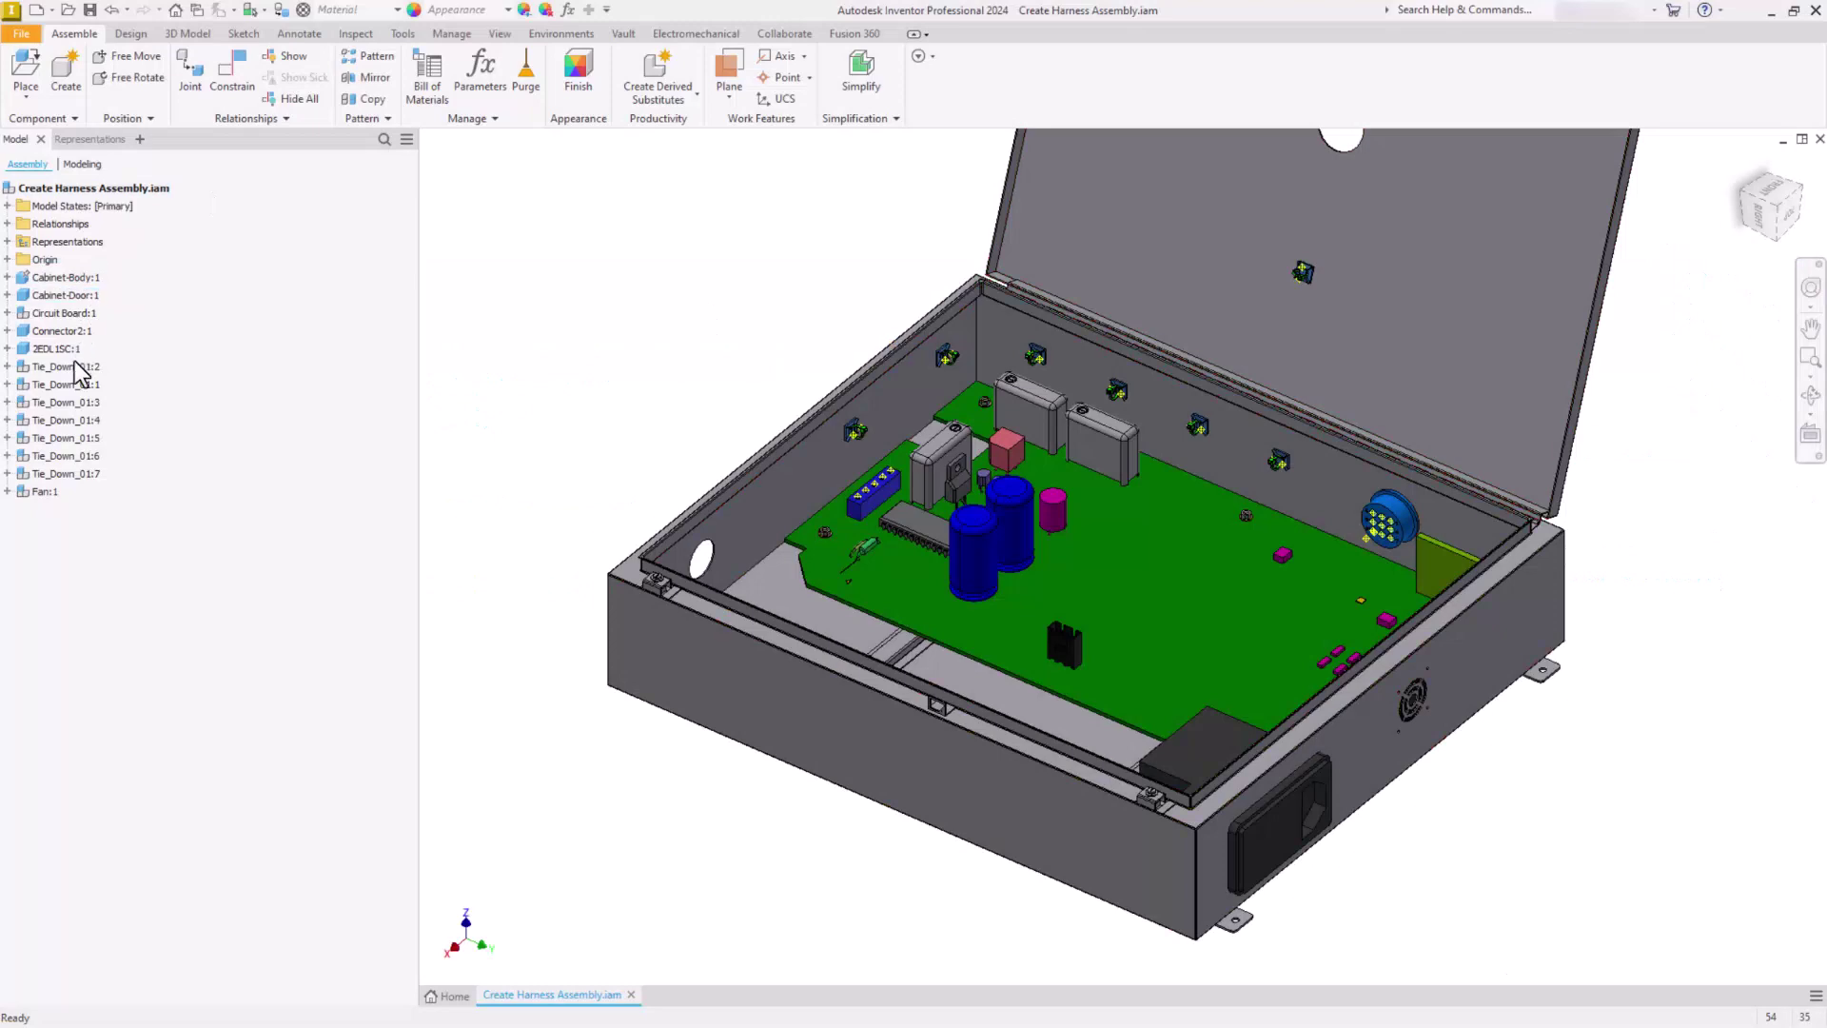
Examine the tie-down on the cabinet wall and the fan inside the enclosure
right_click(1123, 380)
left_click(1092, 473)
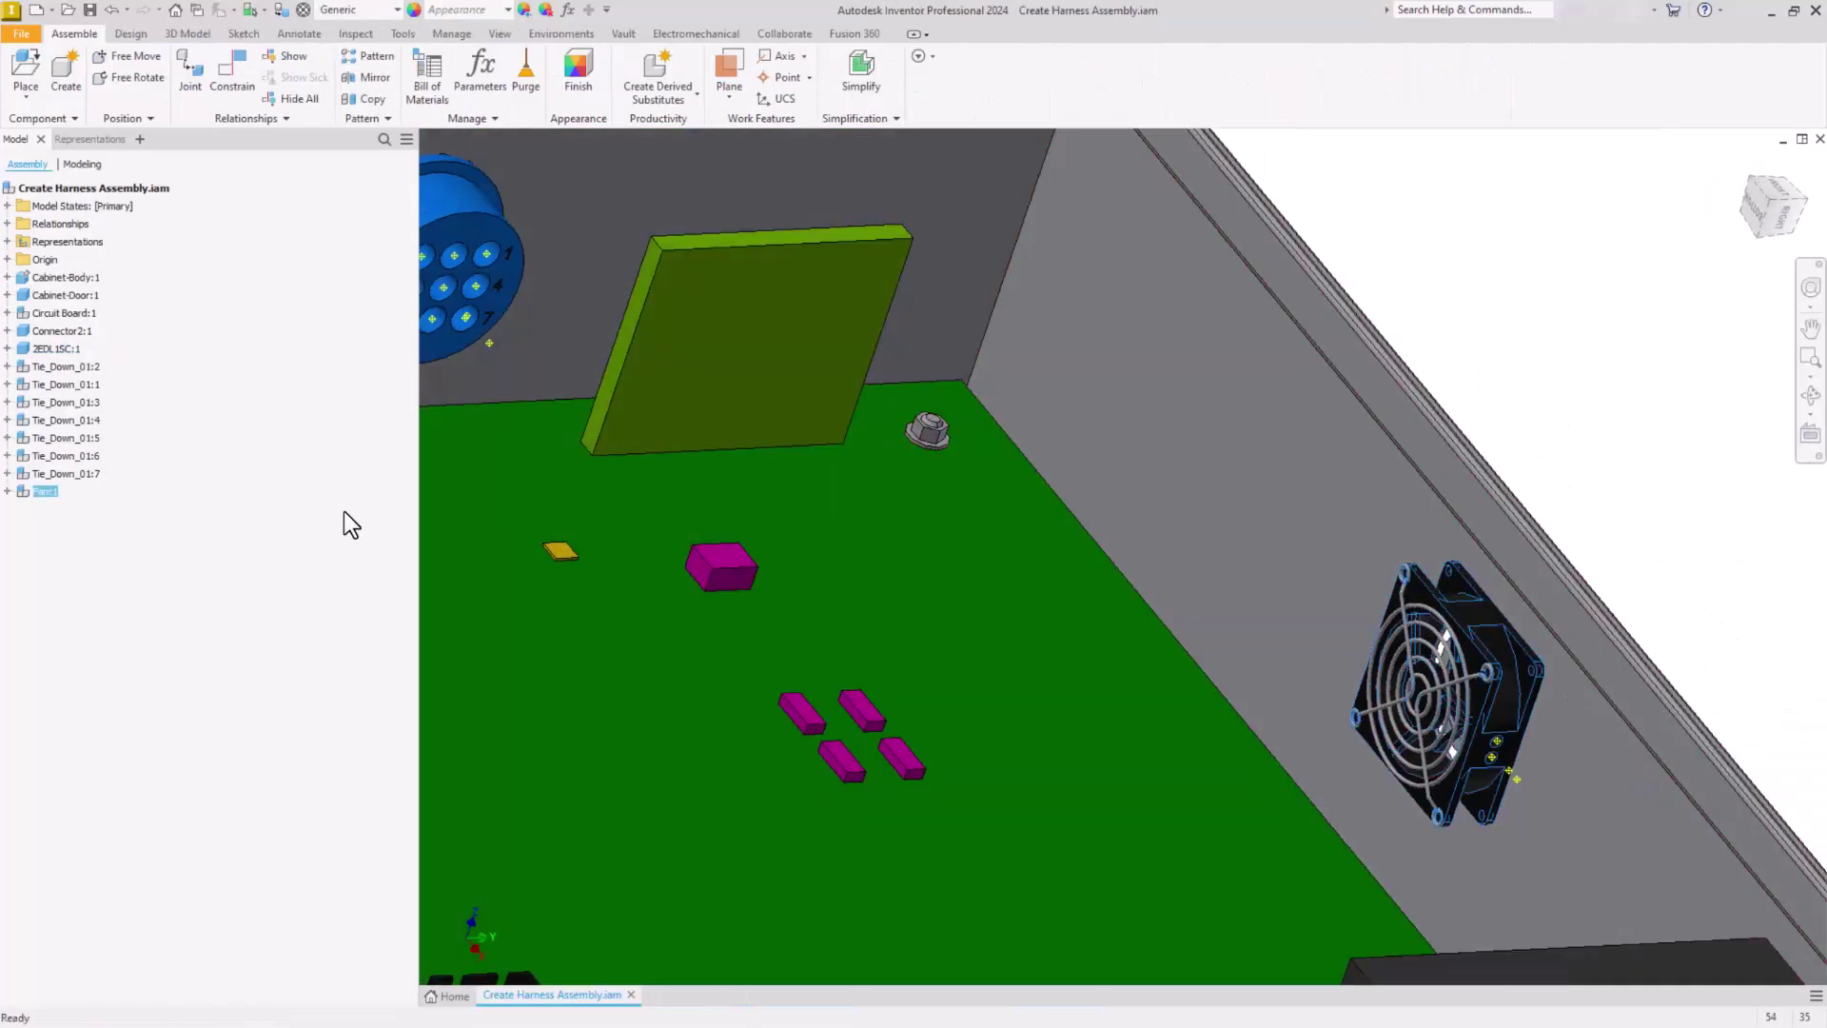
right_click(43, 491)
left_click(76, 514)
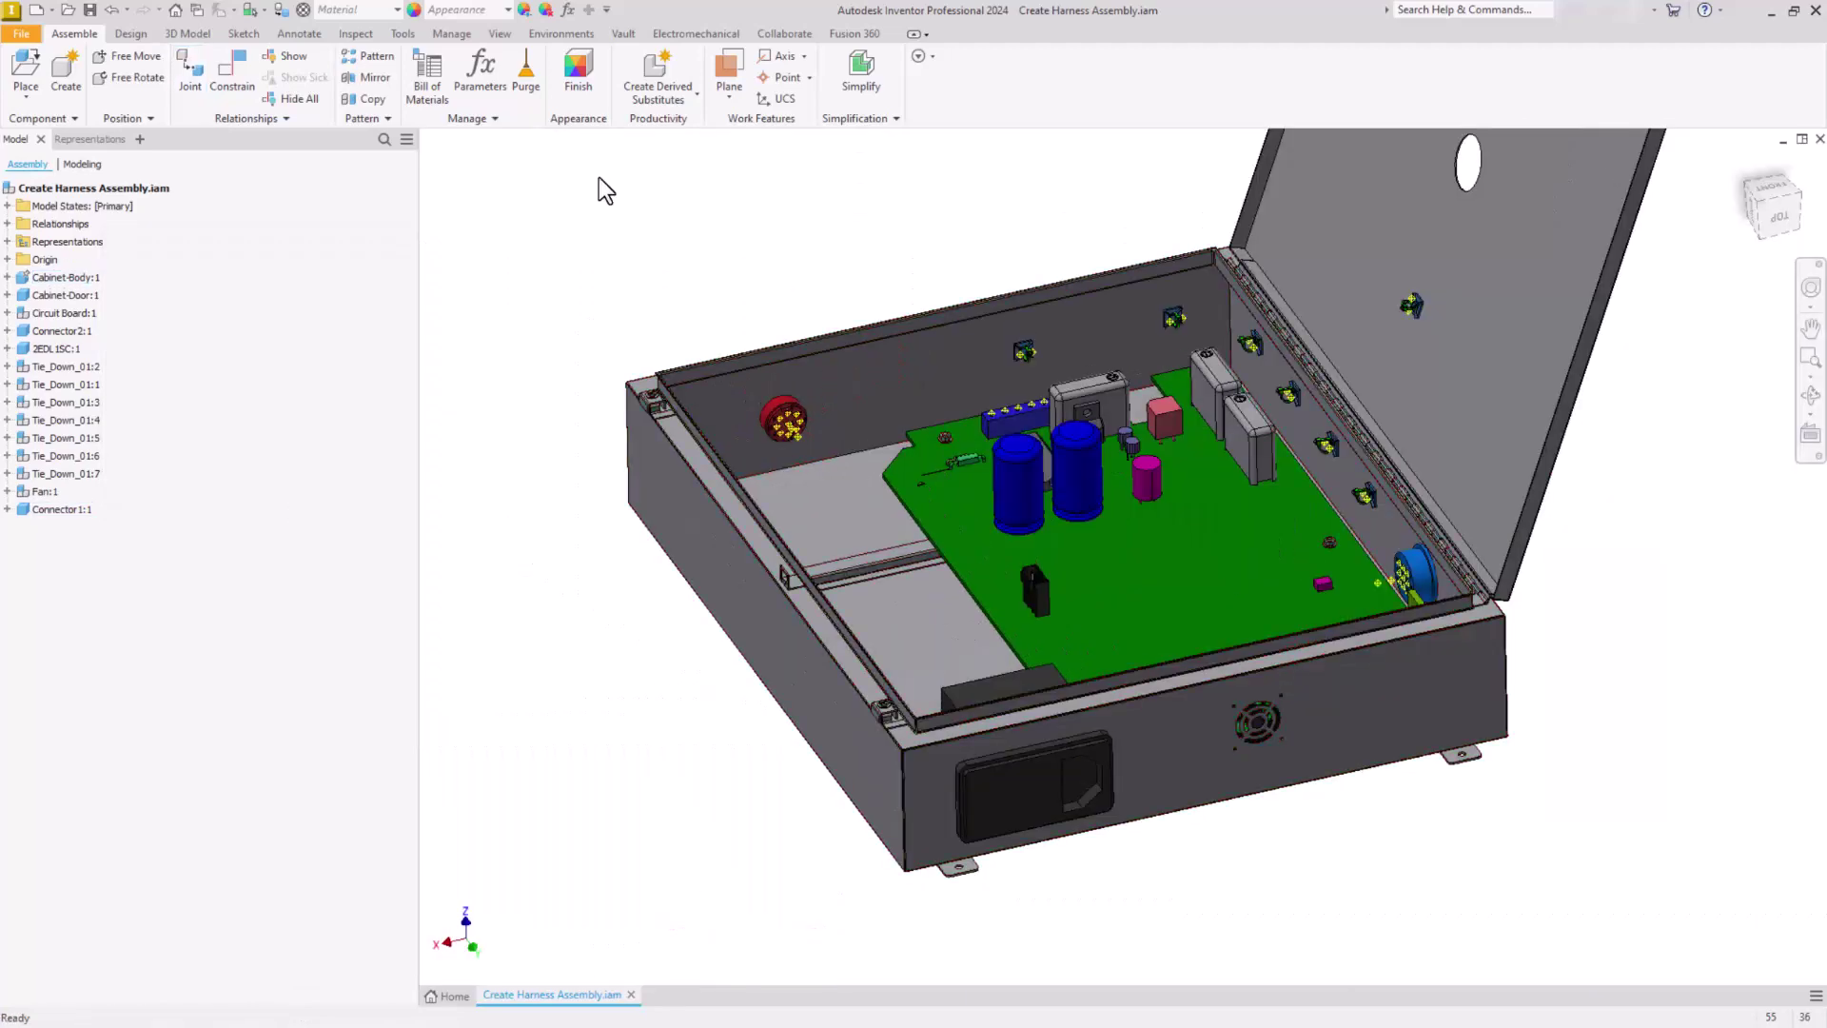
Add a cable and harness subassembly to the cabinet assembly, accepting the default name
left_click(562, 33)
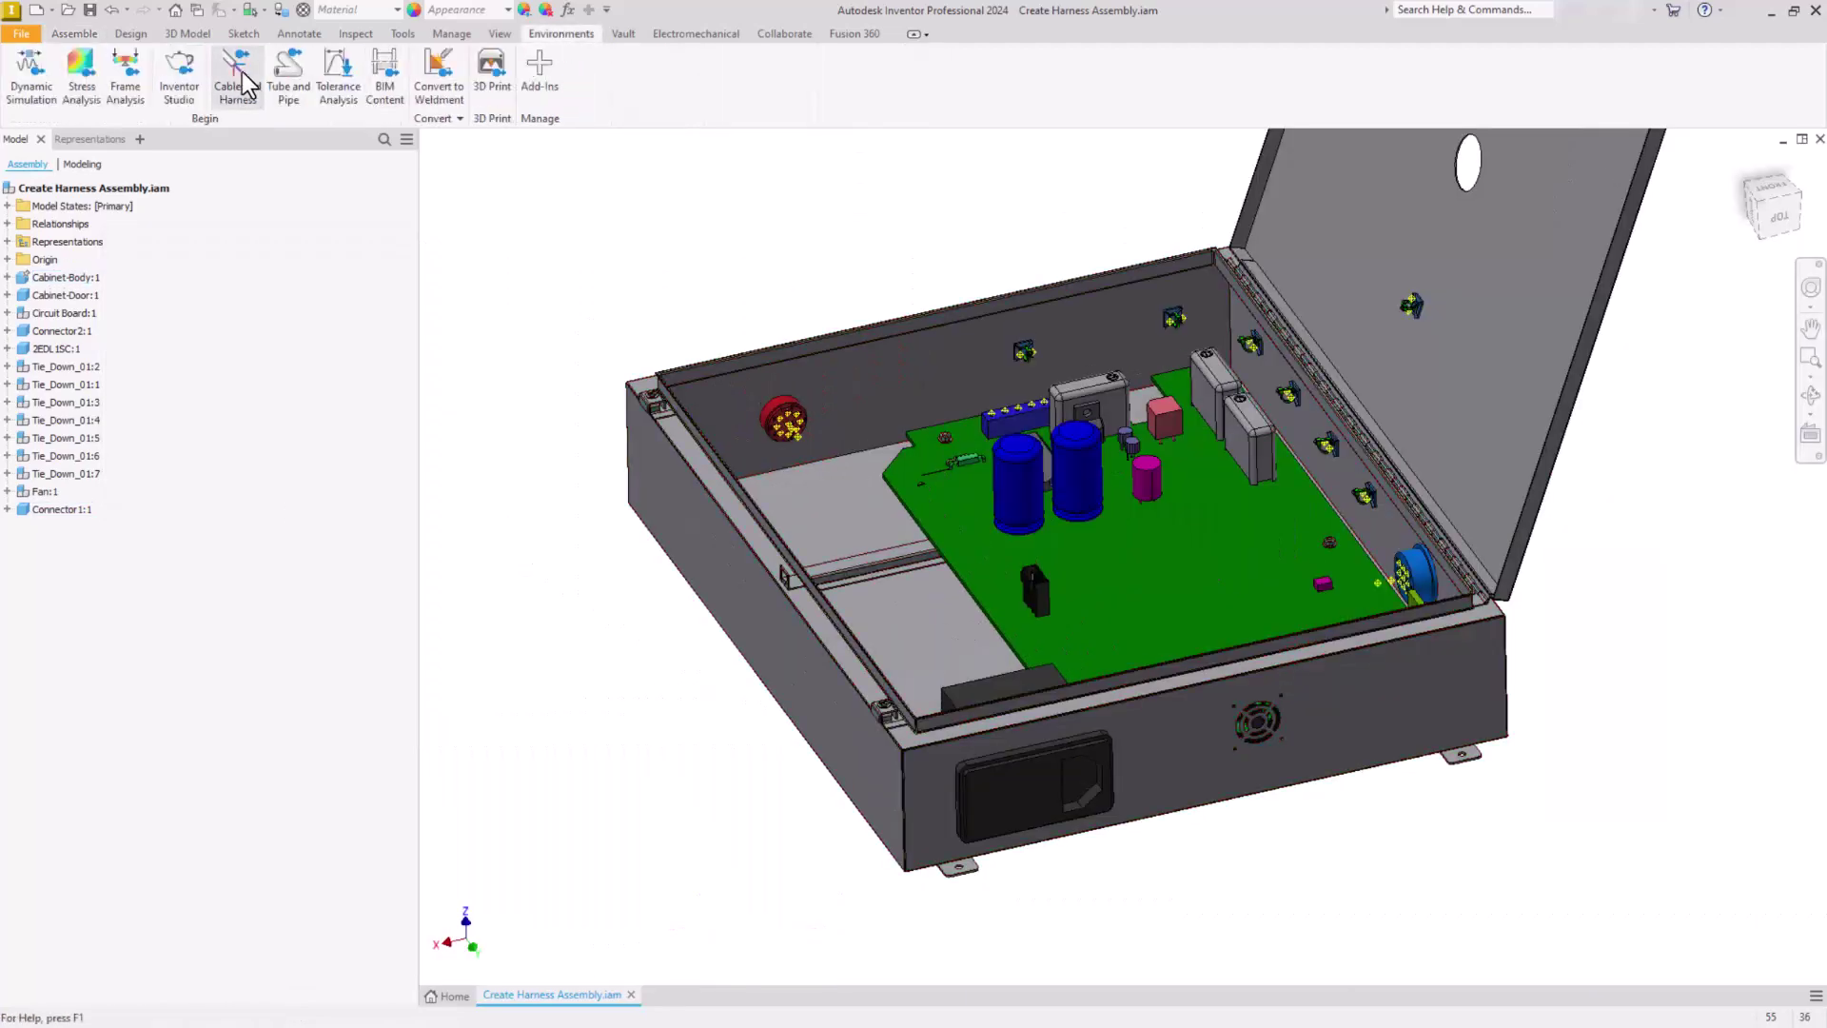
left_click(238, 76)
left_click(644, 298)
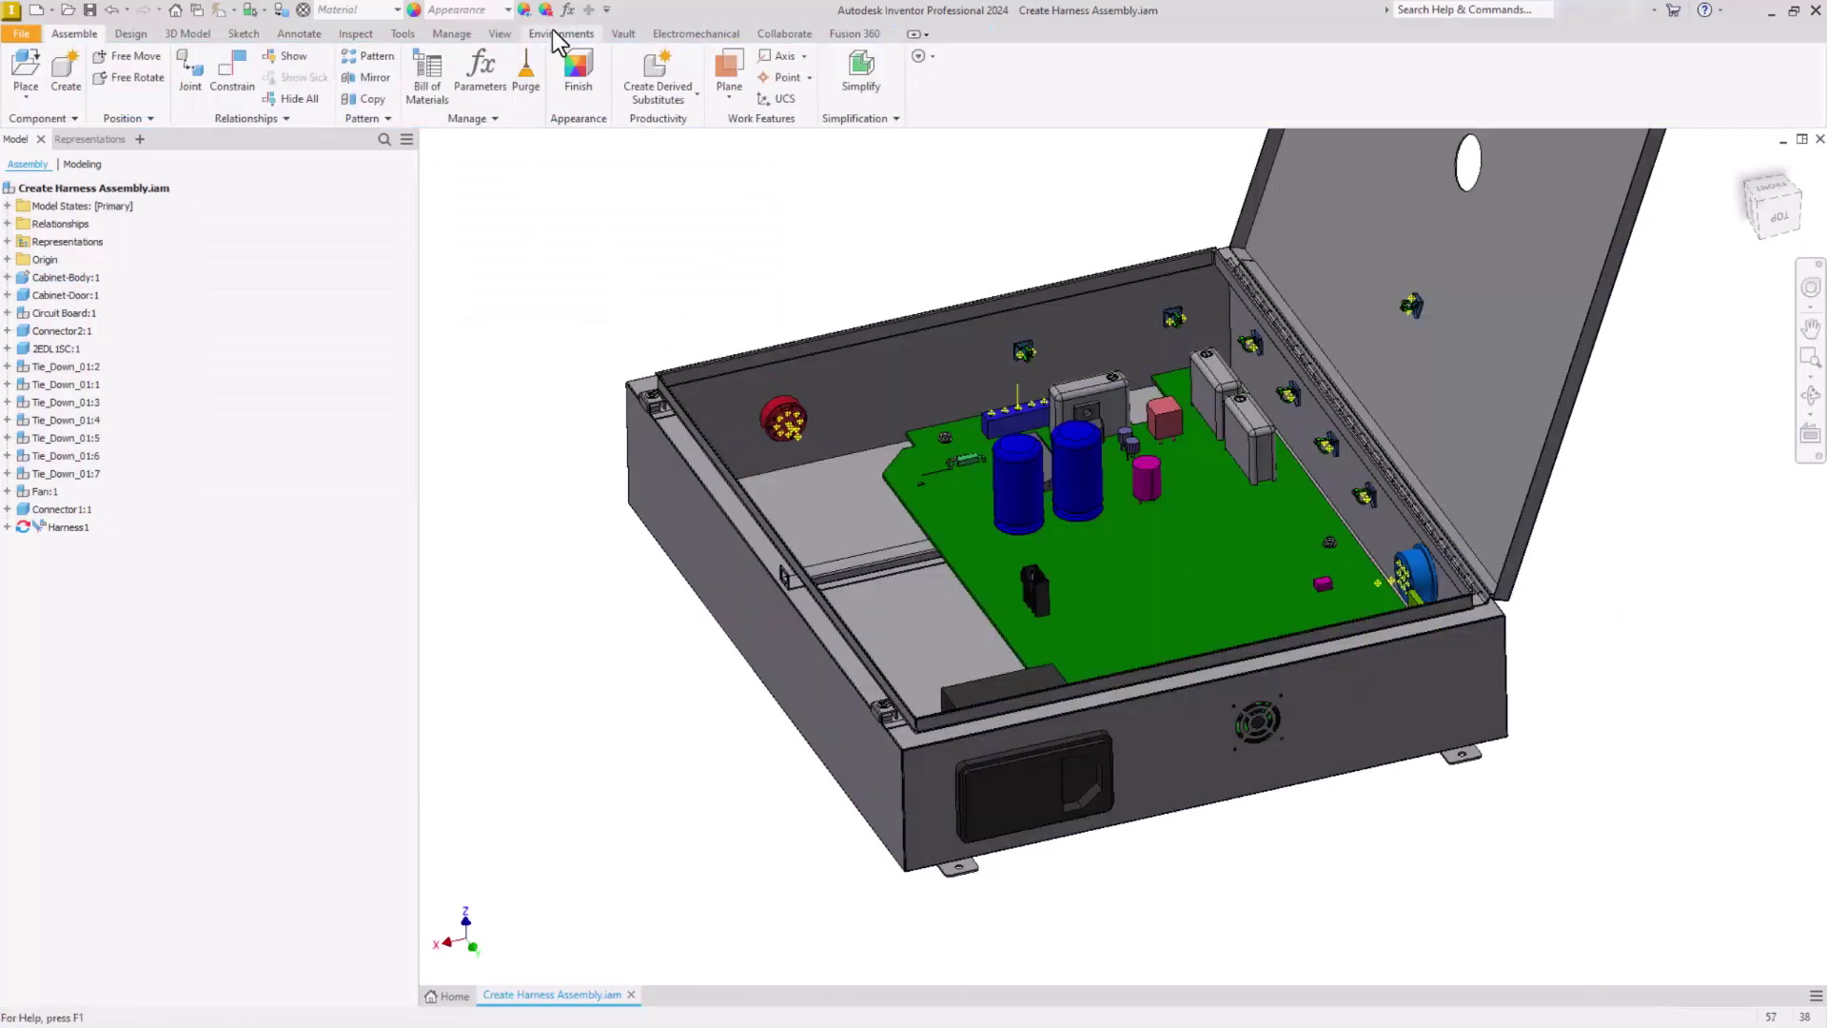
Create a second harness subassembly named Cooling Faniam, move the fan component into it, and finish harness editing
left_click(562, 33)
left_click(238, 76)
type("Cooling Faniam")
key("Return")
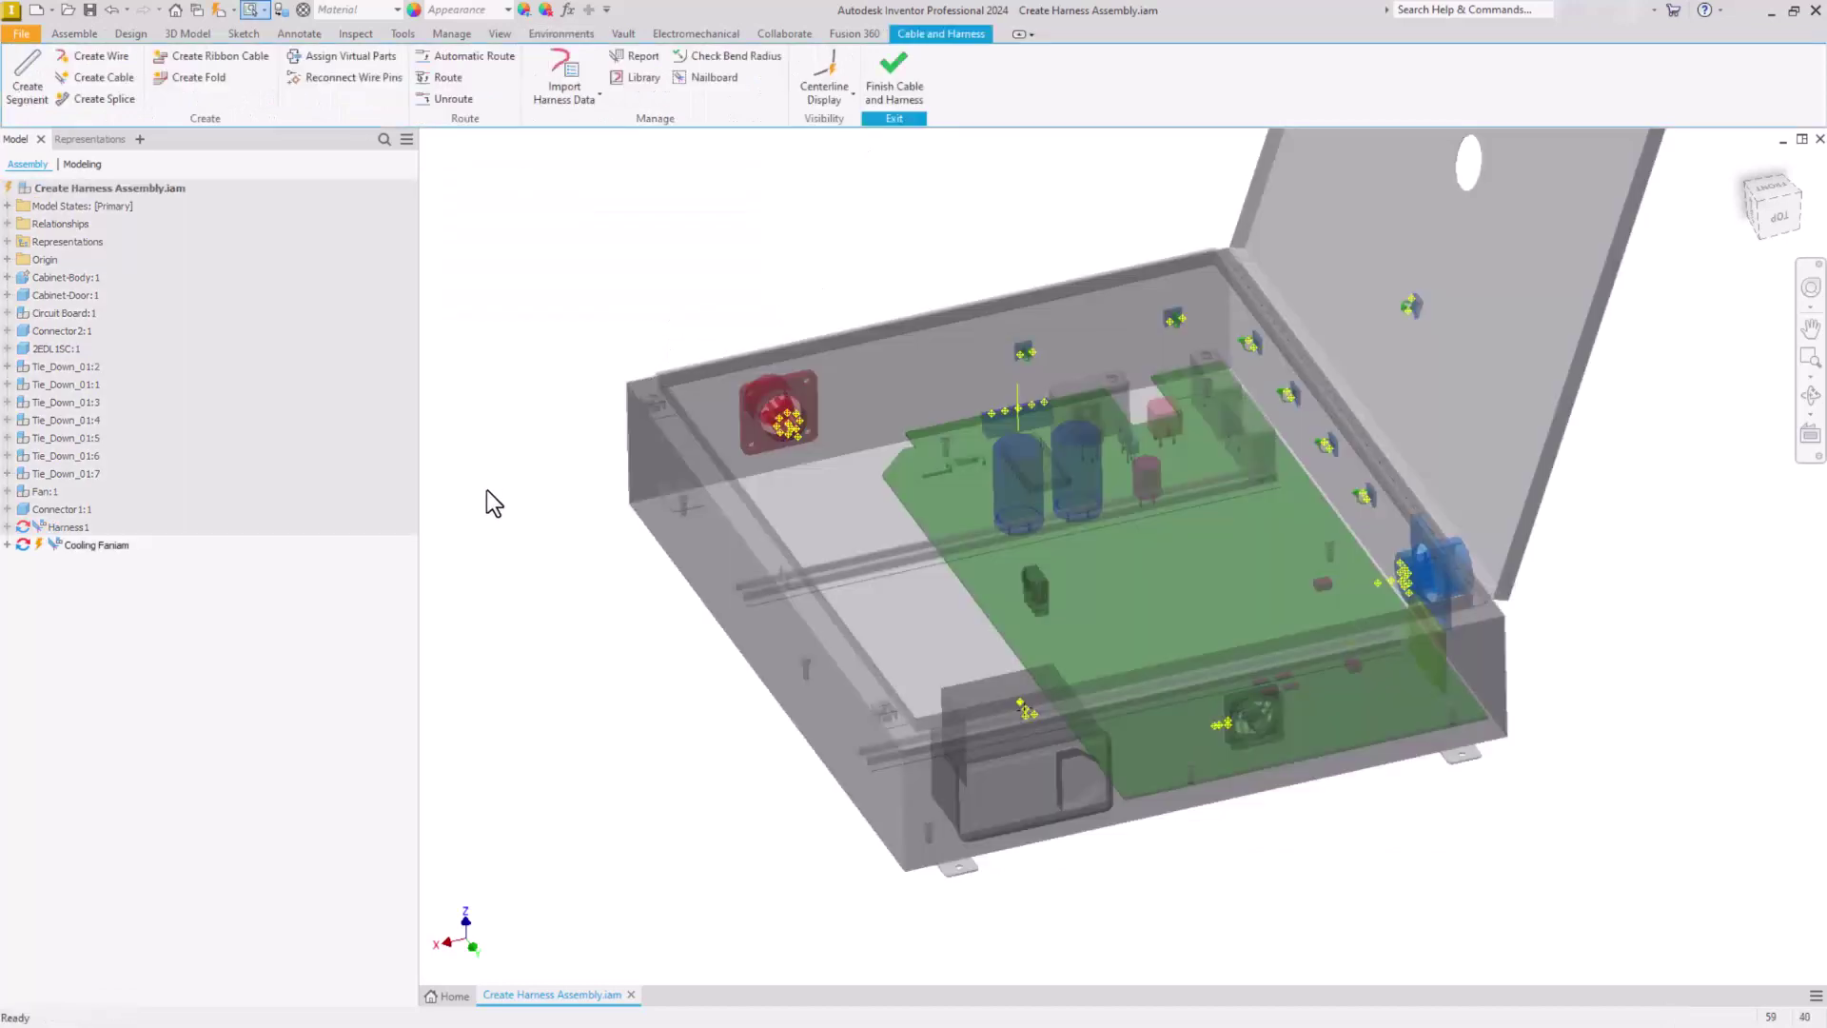
left_click_drag(43, 491, 66, 620)
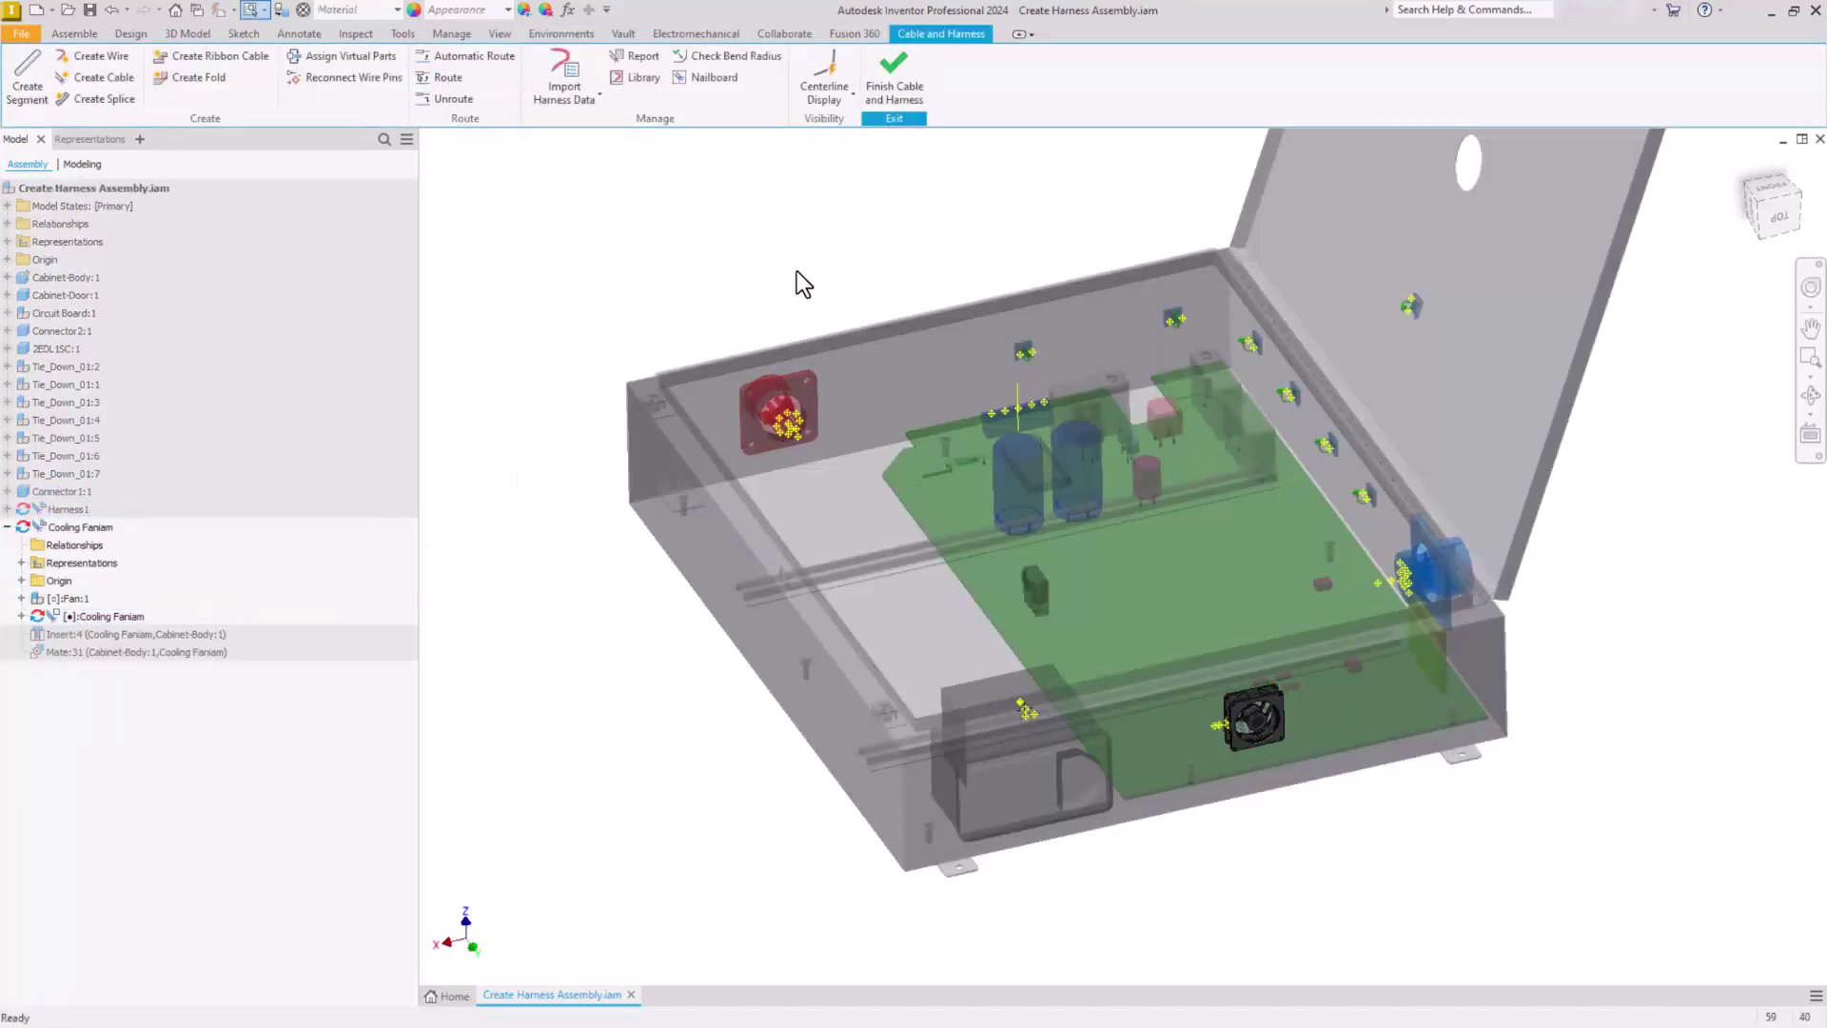
left_click(894, 76)
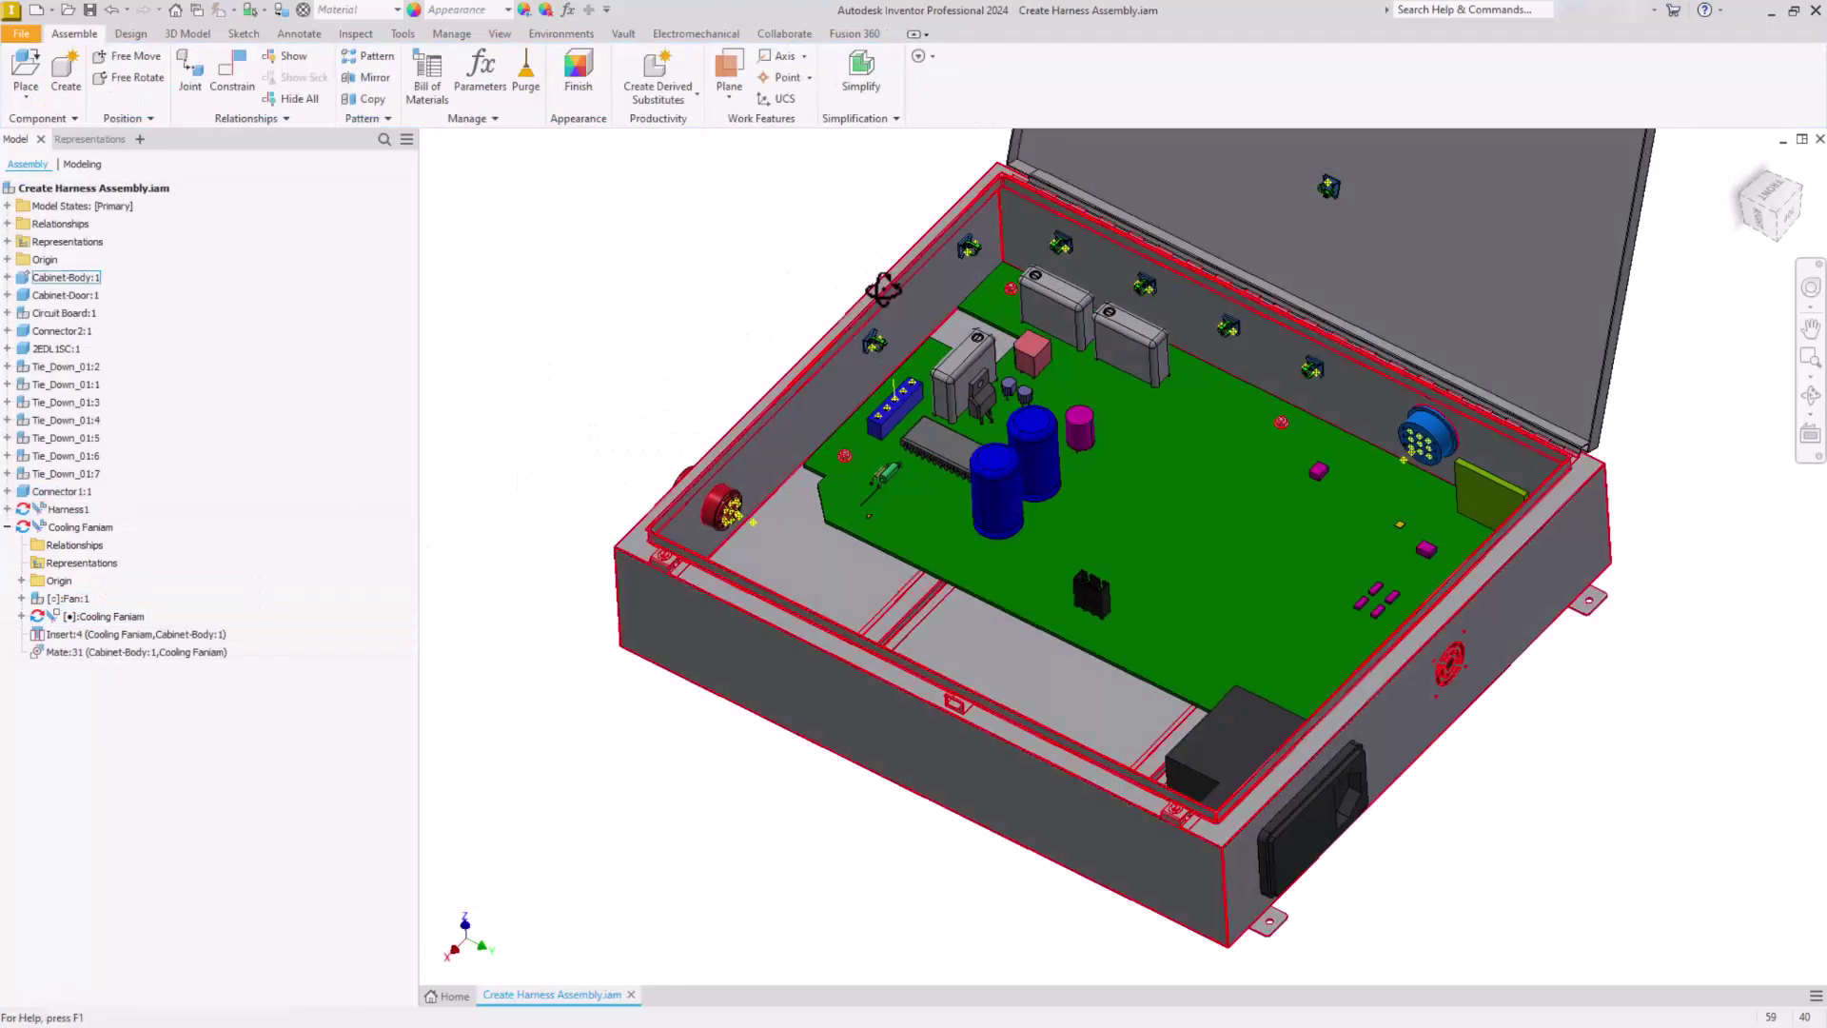
Place one Fan Power Connector component in the assembly, above the circuit board near its black pin header
right_click(623, 344)
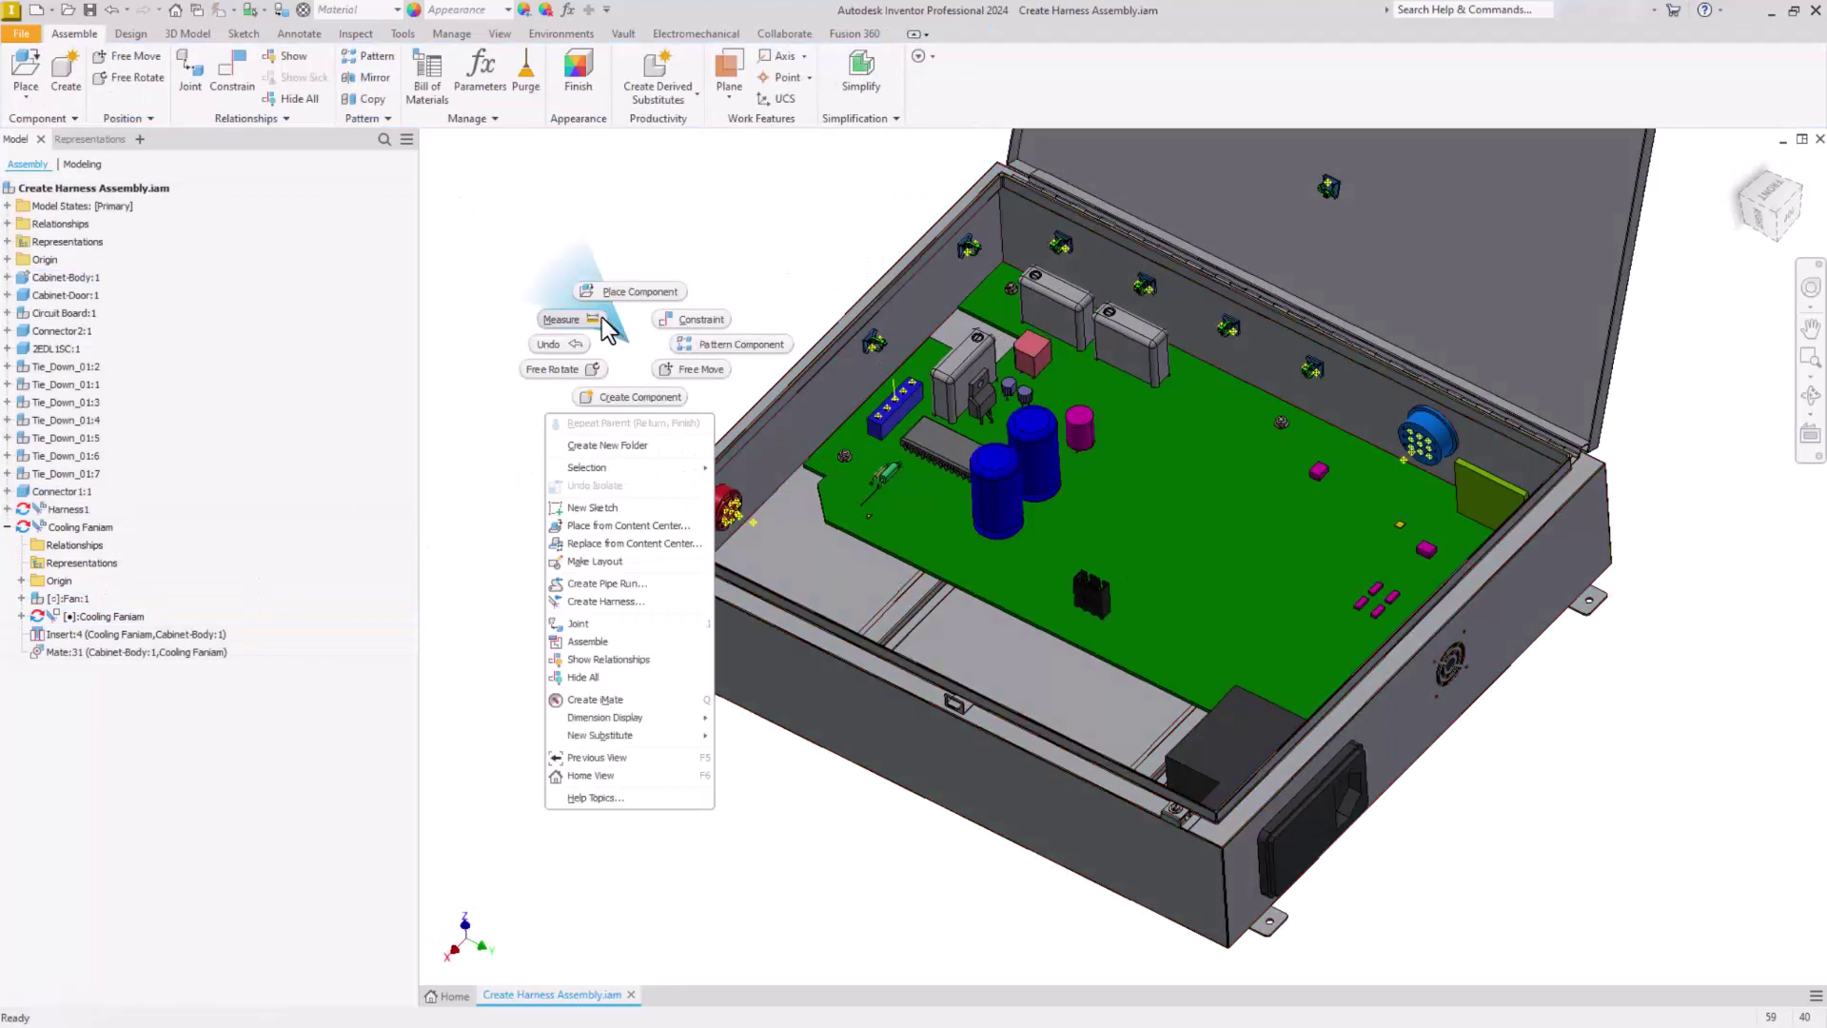
left_click(627, 294)
type("fan")
left_click(461, 666)
left_click(1271, 766)
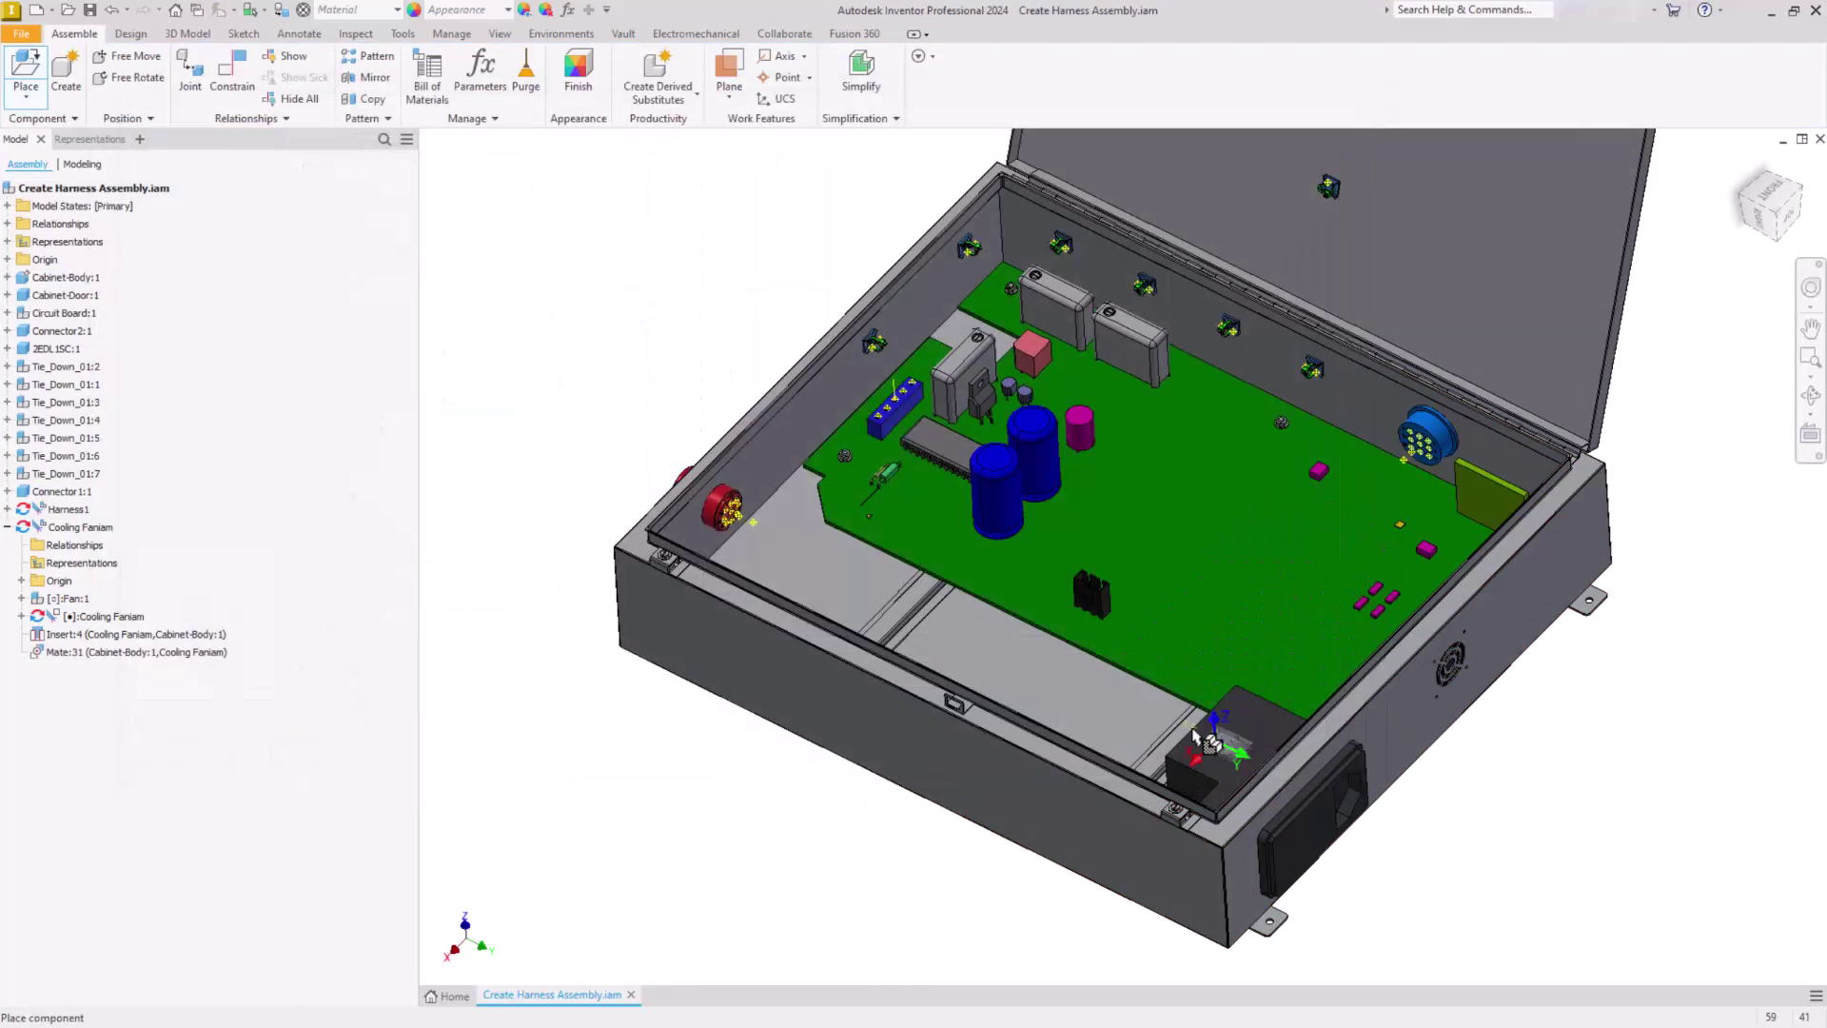
left_click(1079, 544)
right_click(1142, 550)
left_click(1197, 548)
Constrain the fan power connector to the black circuit board header with a 0 mm offset mate and a 0° angle constraint
scroll(1079, 544, "up", 5)
right_click(911, 379)
left_click(970, 353)
scroll(1228, 866, "up", 2)
left_click(1301, 643)
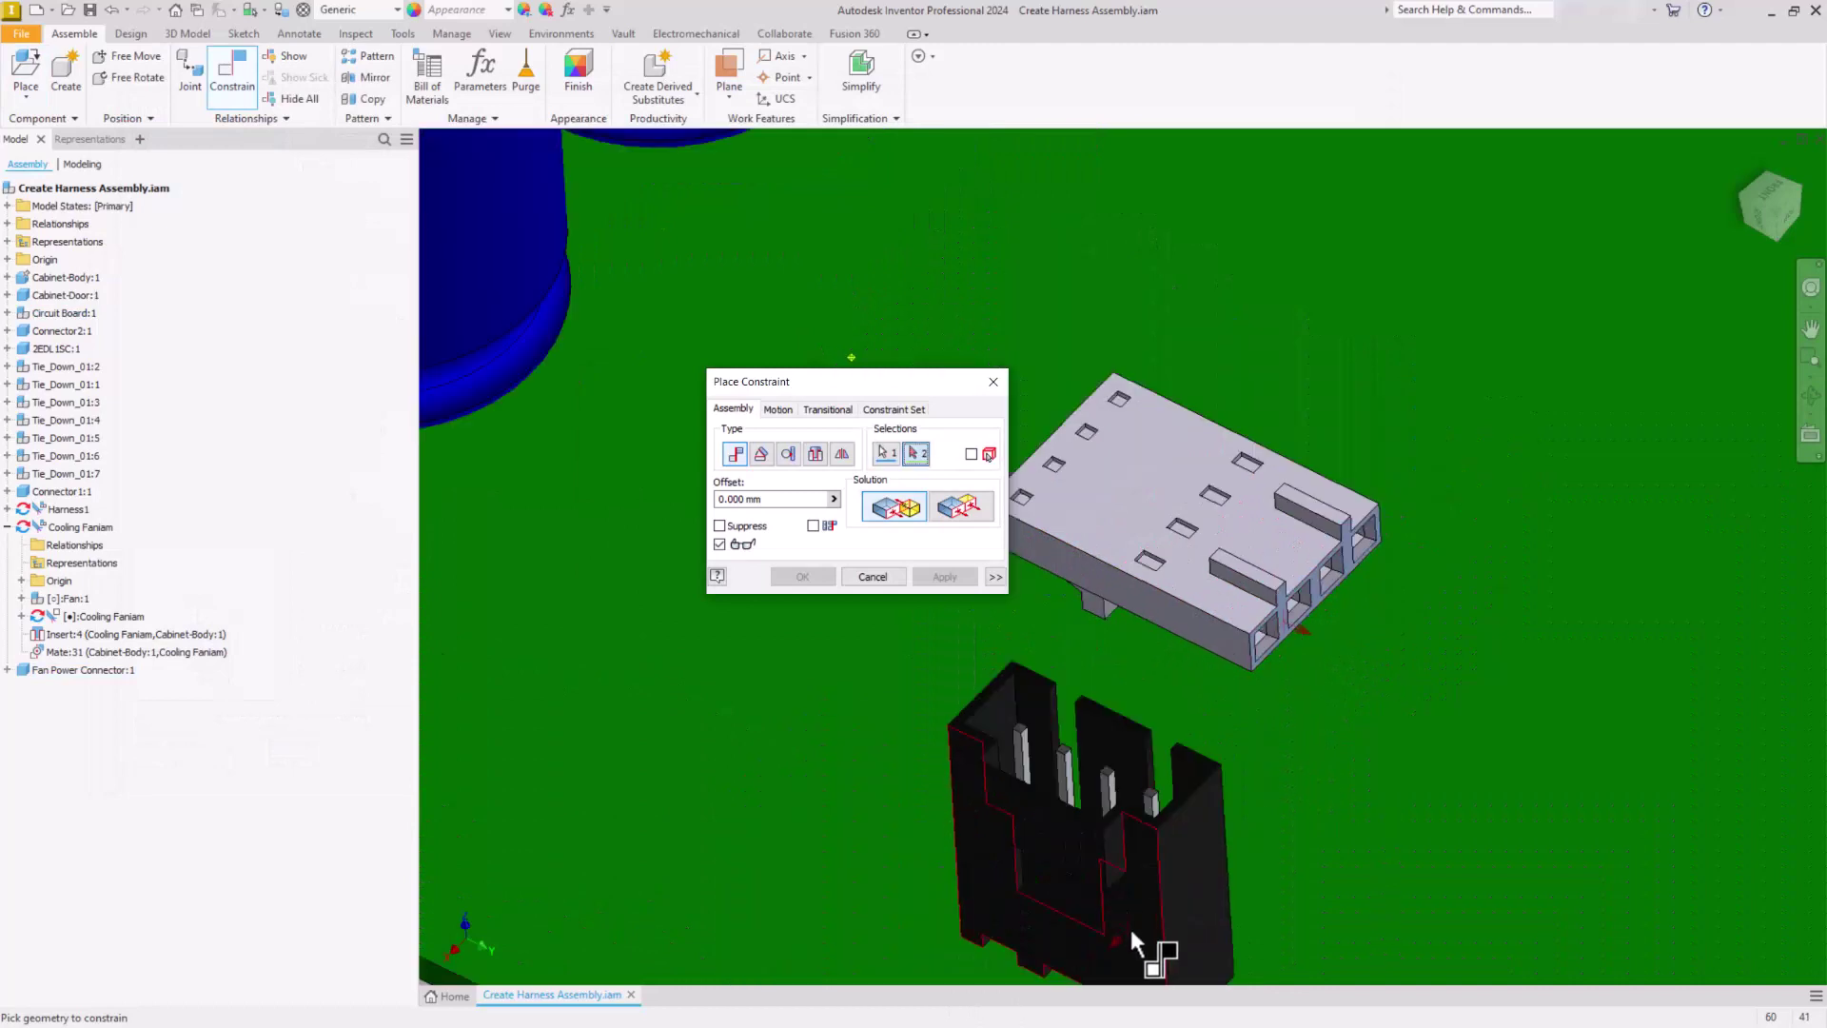
left_click(1151, 838)
left_click(761, 454)
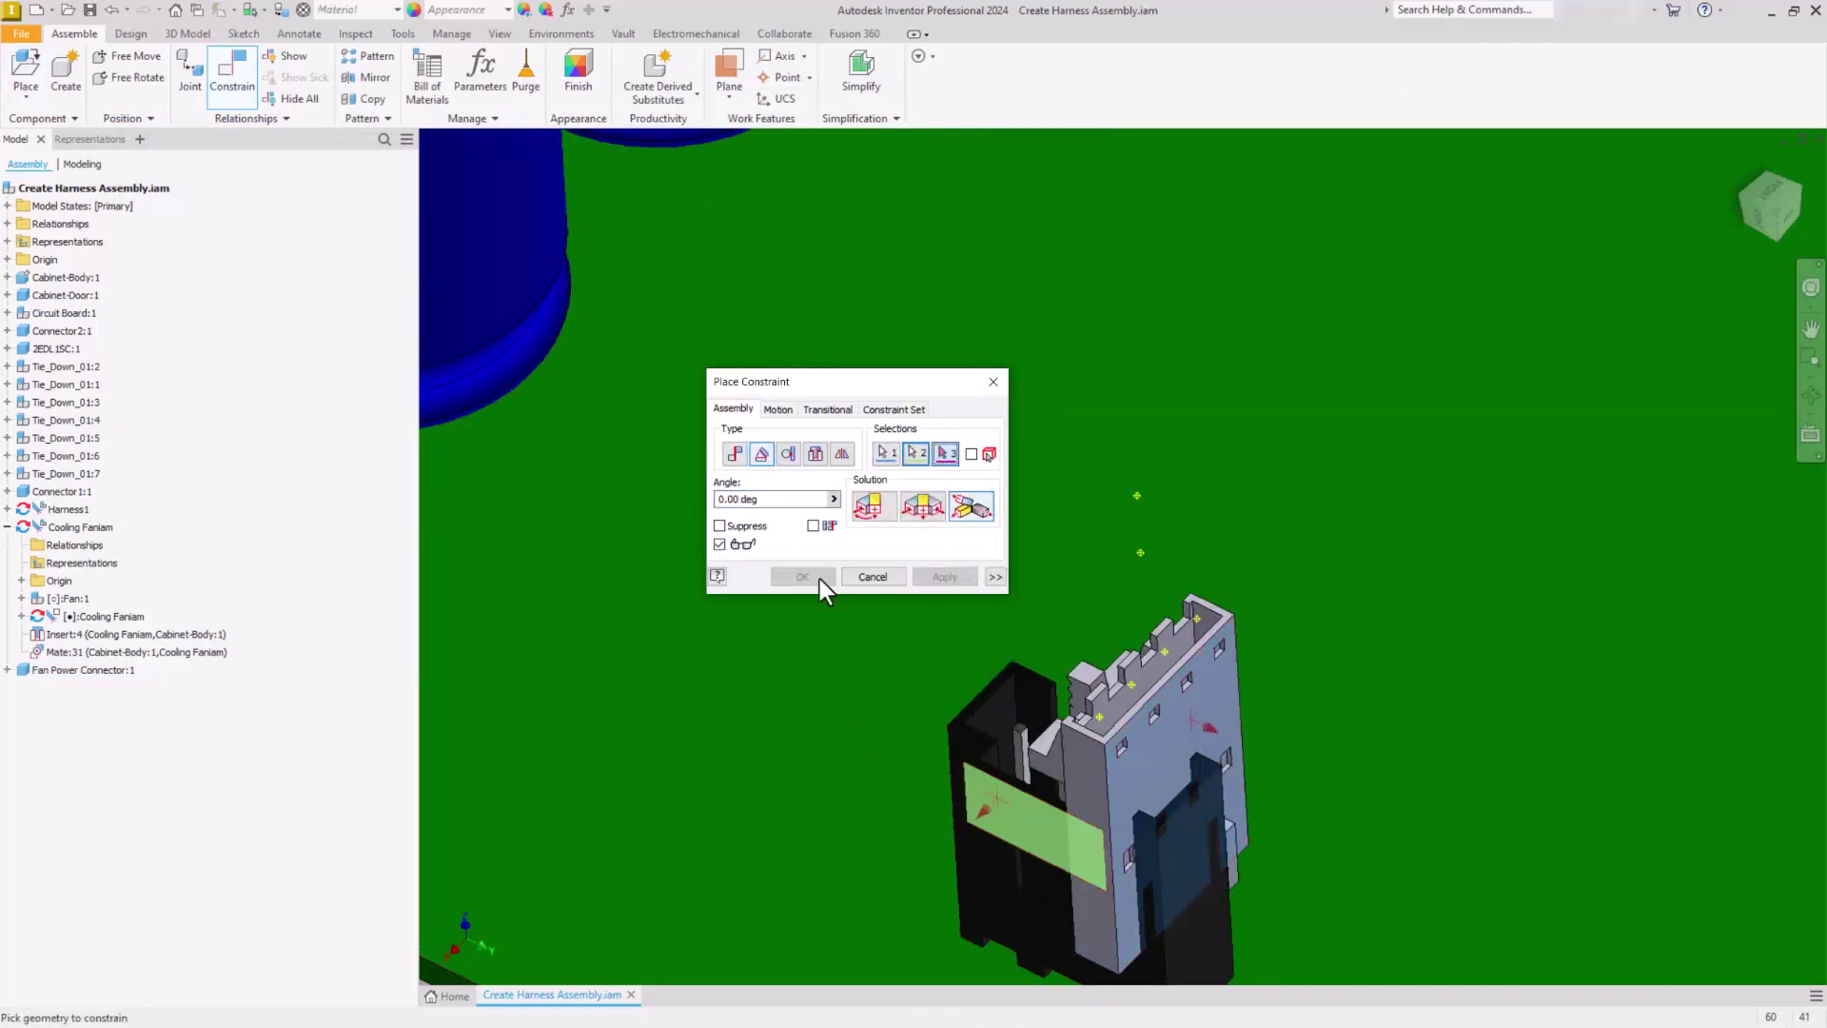
left_click(734, 454)
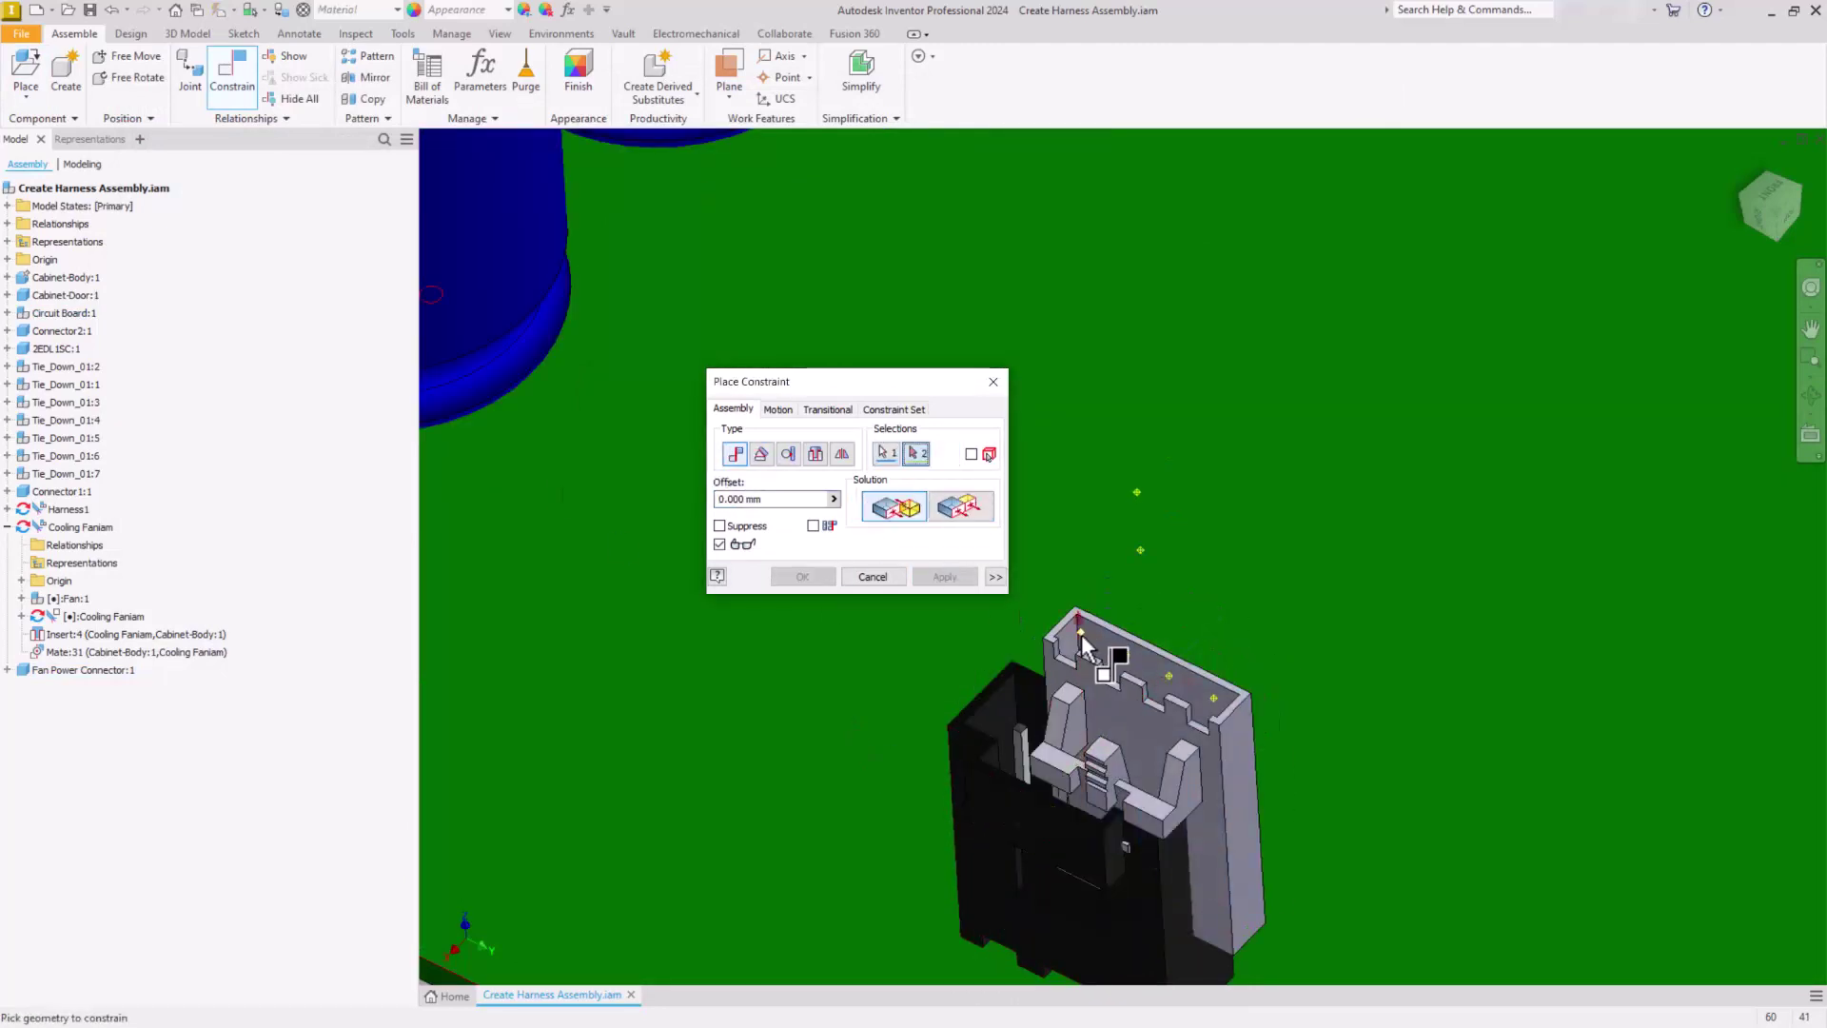
In Cabinet-09-1.iam, activate the Connector_01 view representation and open the Connector Harness for editing
left_click(43, 340)
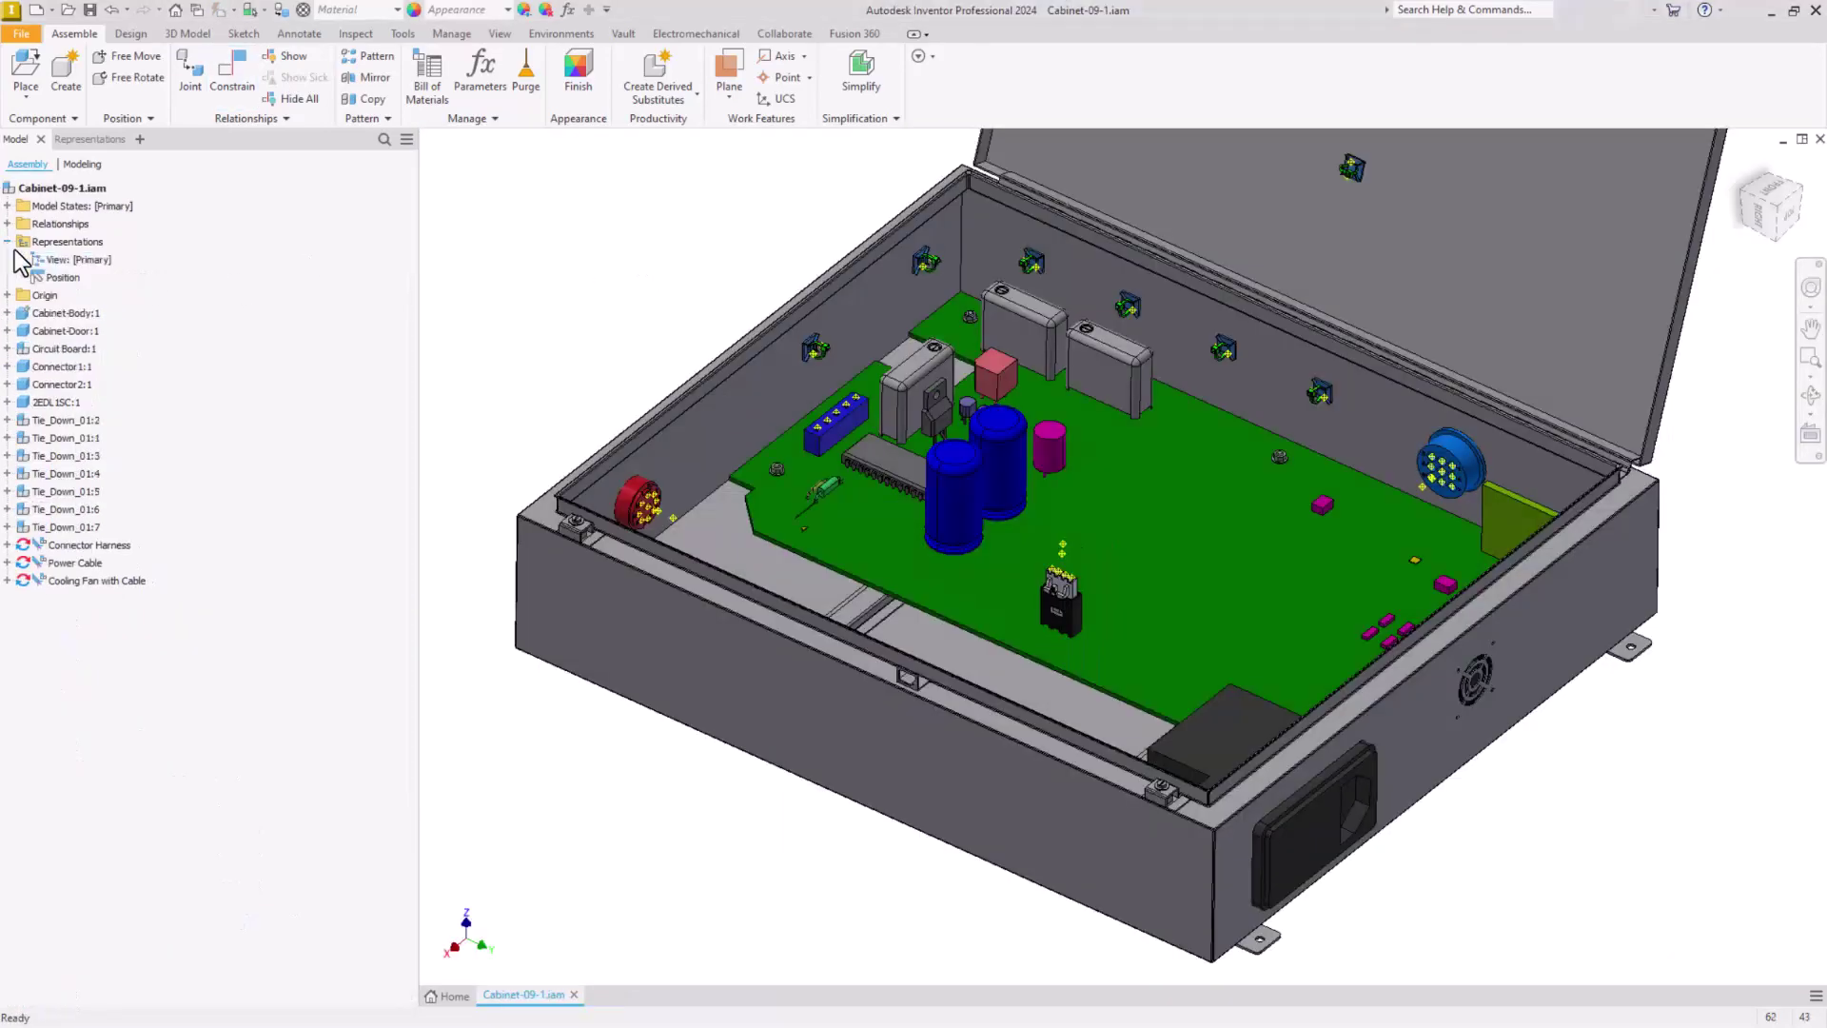
double_click(105, 295)
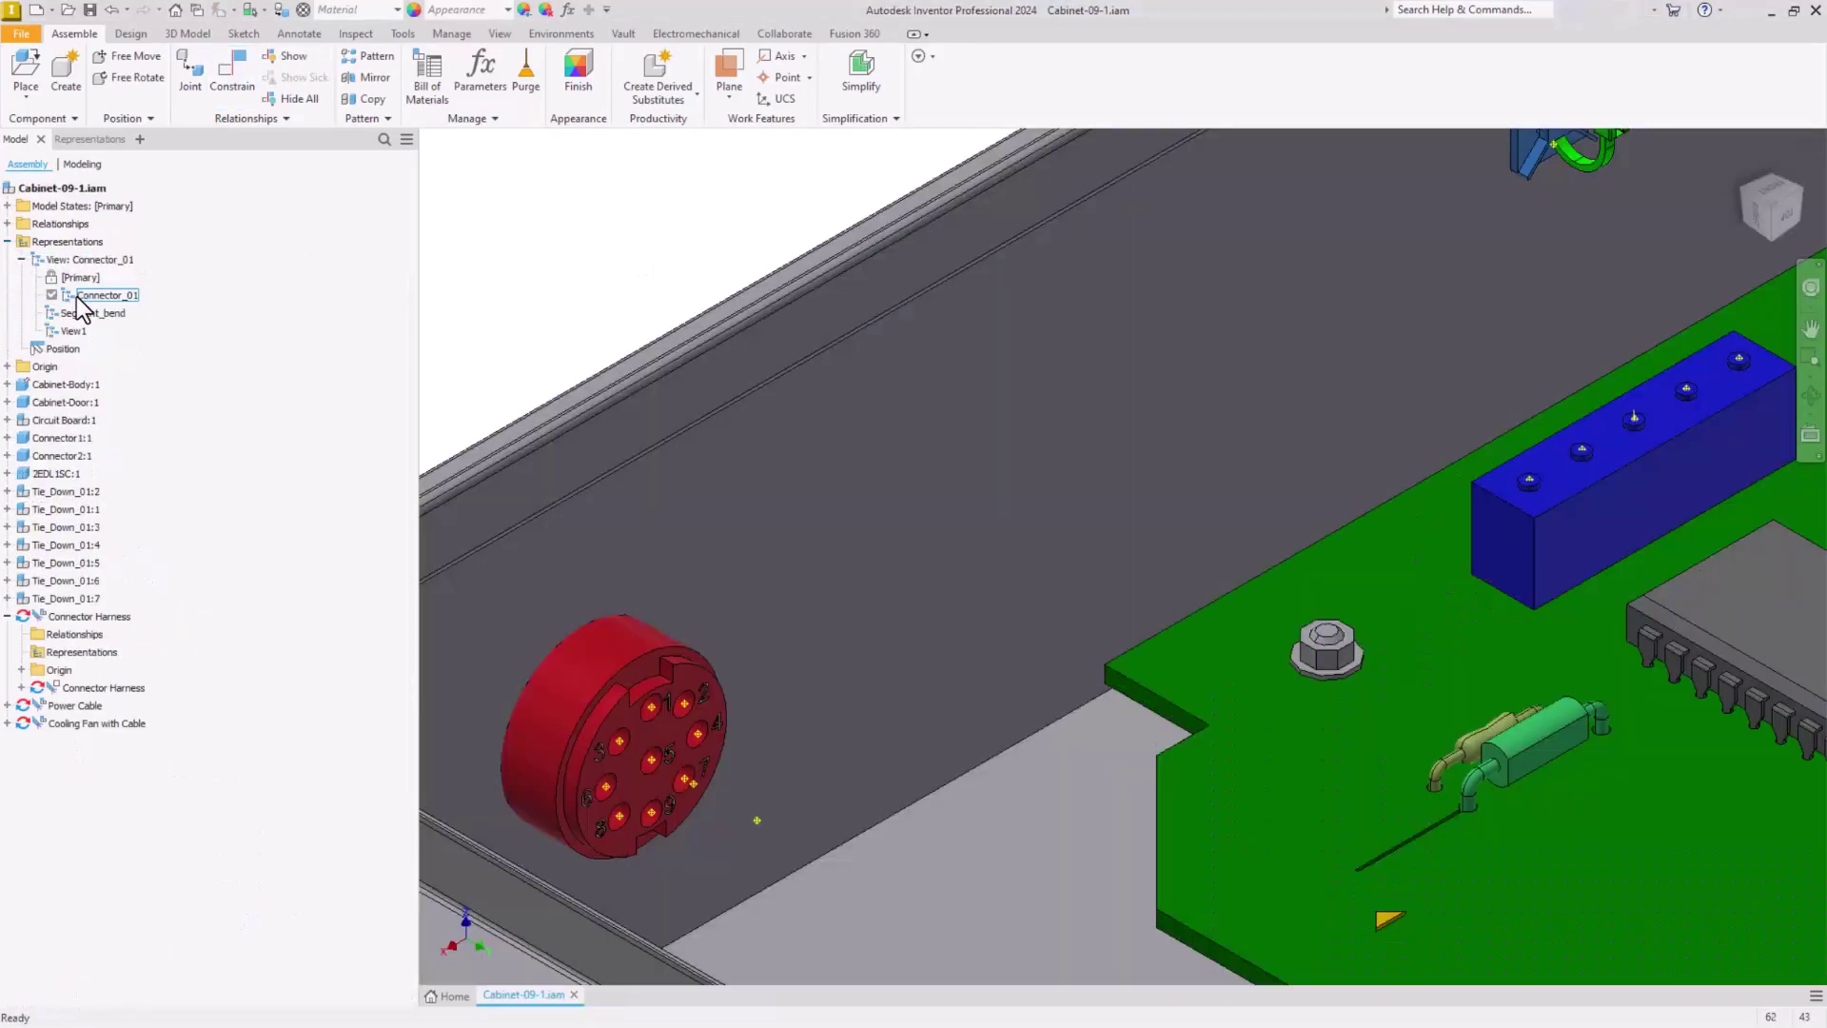
double_click(92, 616)
key("Return")
left_click(20, 669)
left_click(72, 671)
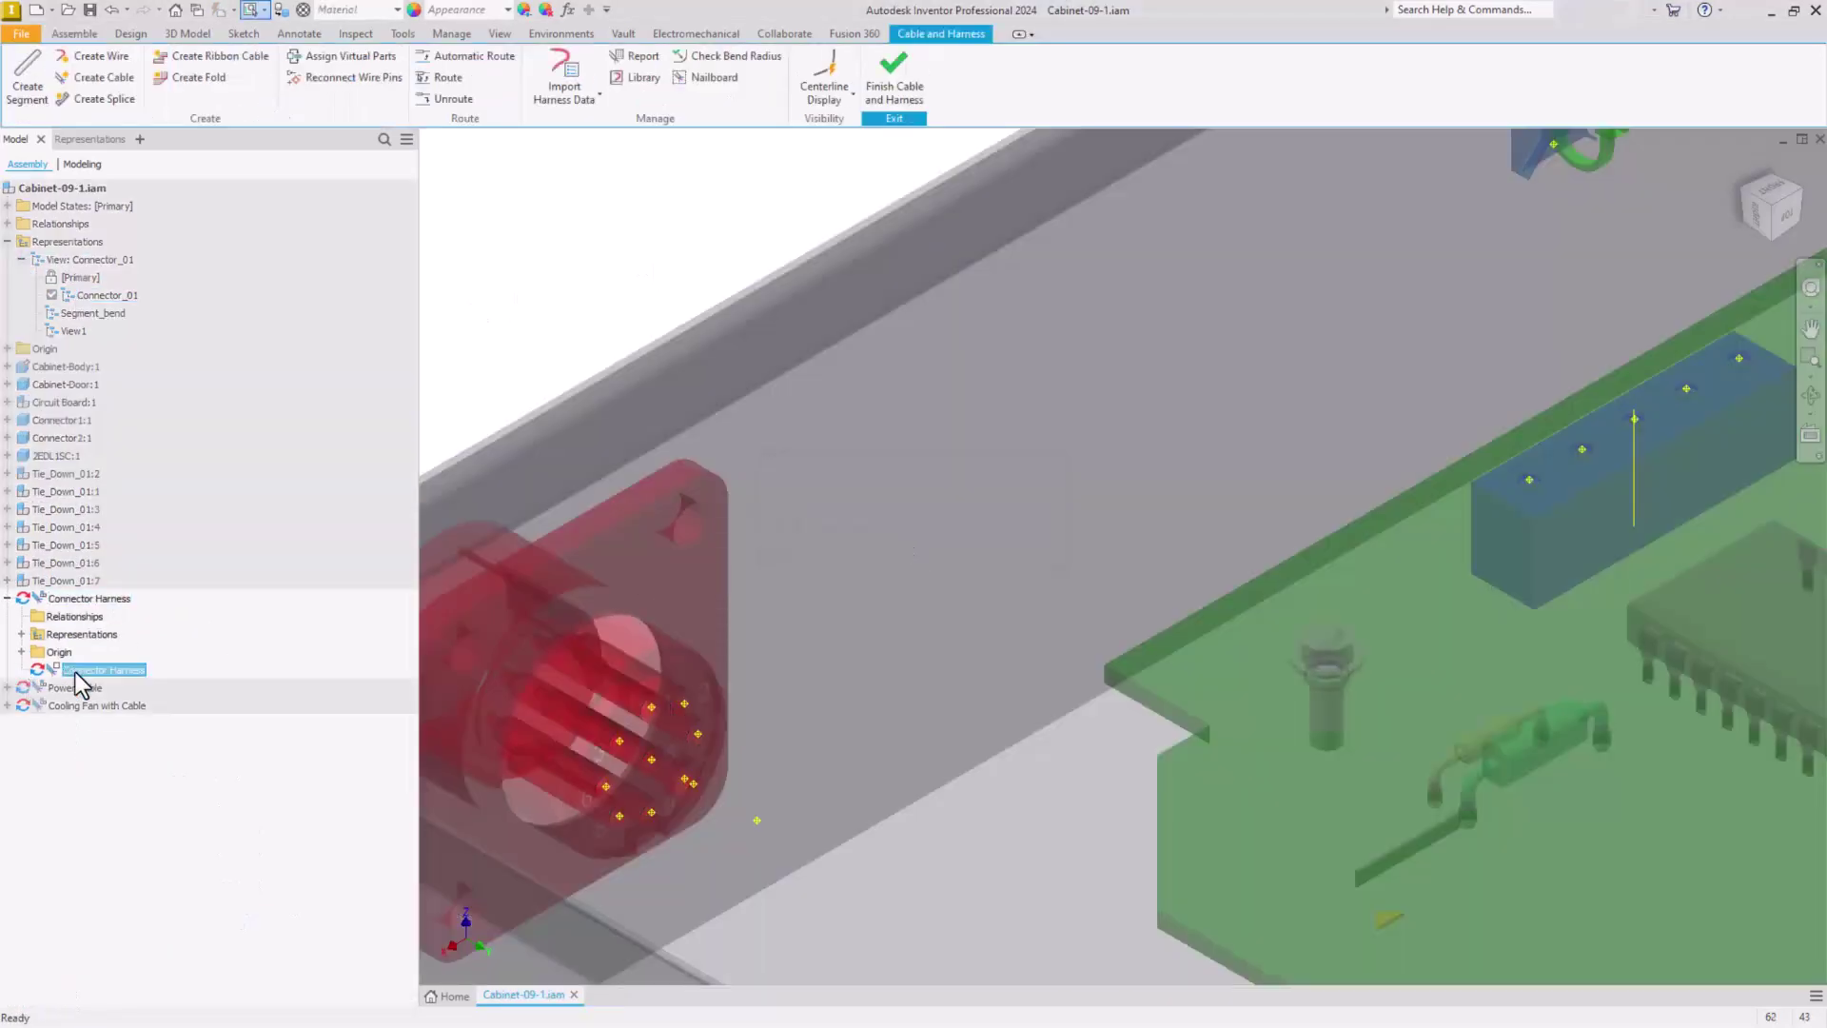
Review the Connector Harness settings for wires and cables, splices, segments, ribbon cable, file locations and nailboard
right_click(109, 597)
left_click(271, 476)
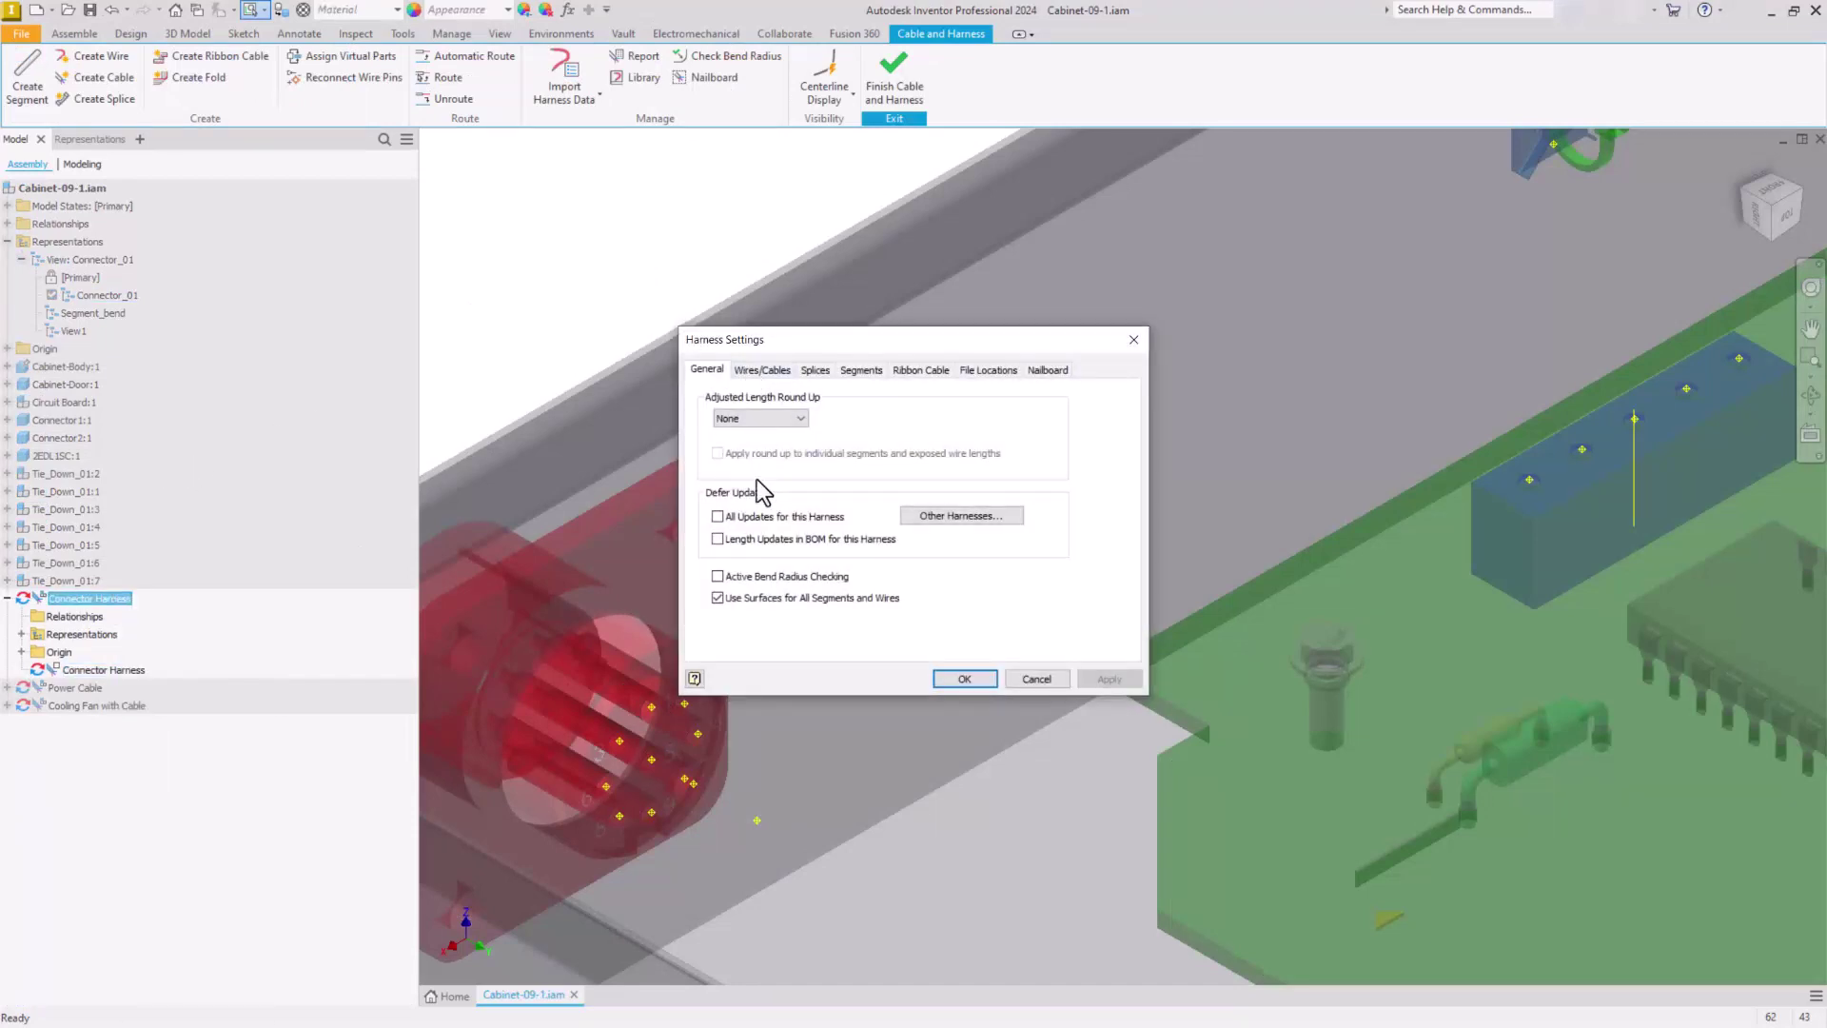
left_click(761, 370)
left_click(816, 372)
left_click(864, 371)
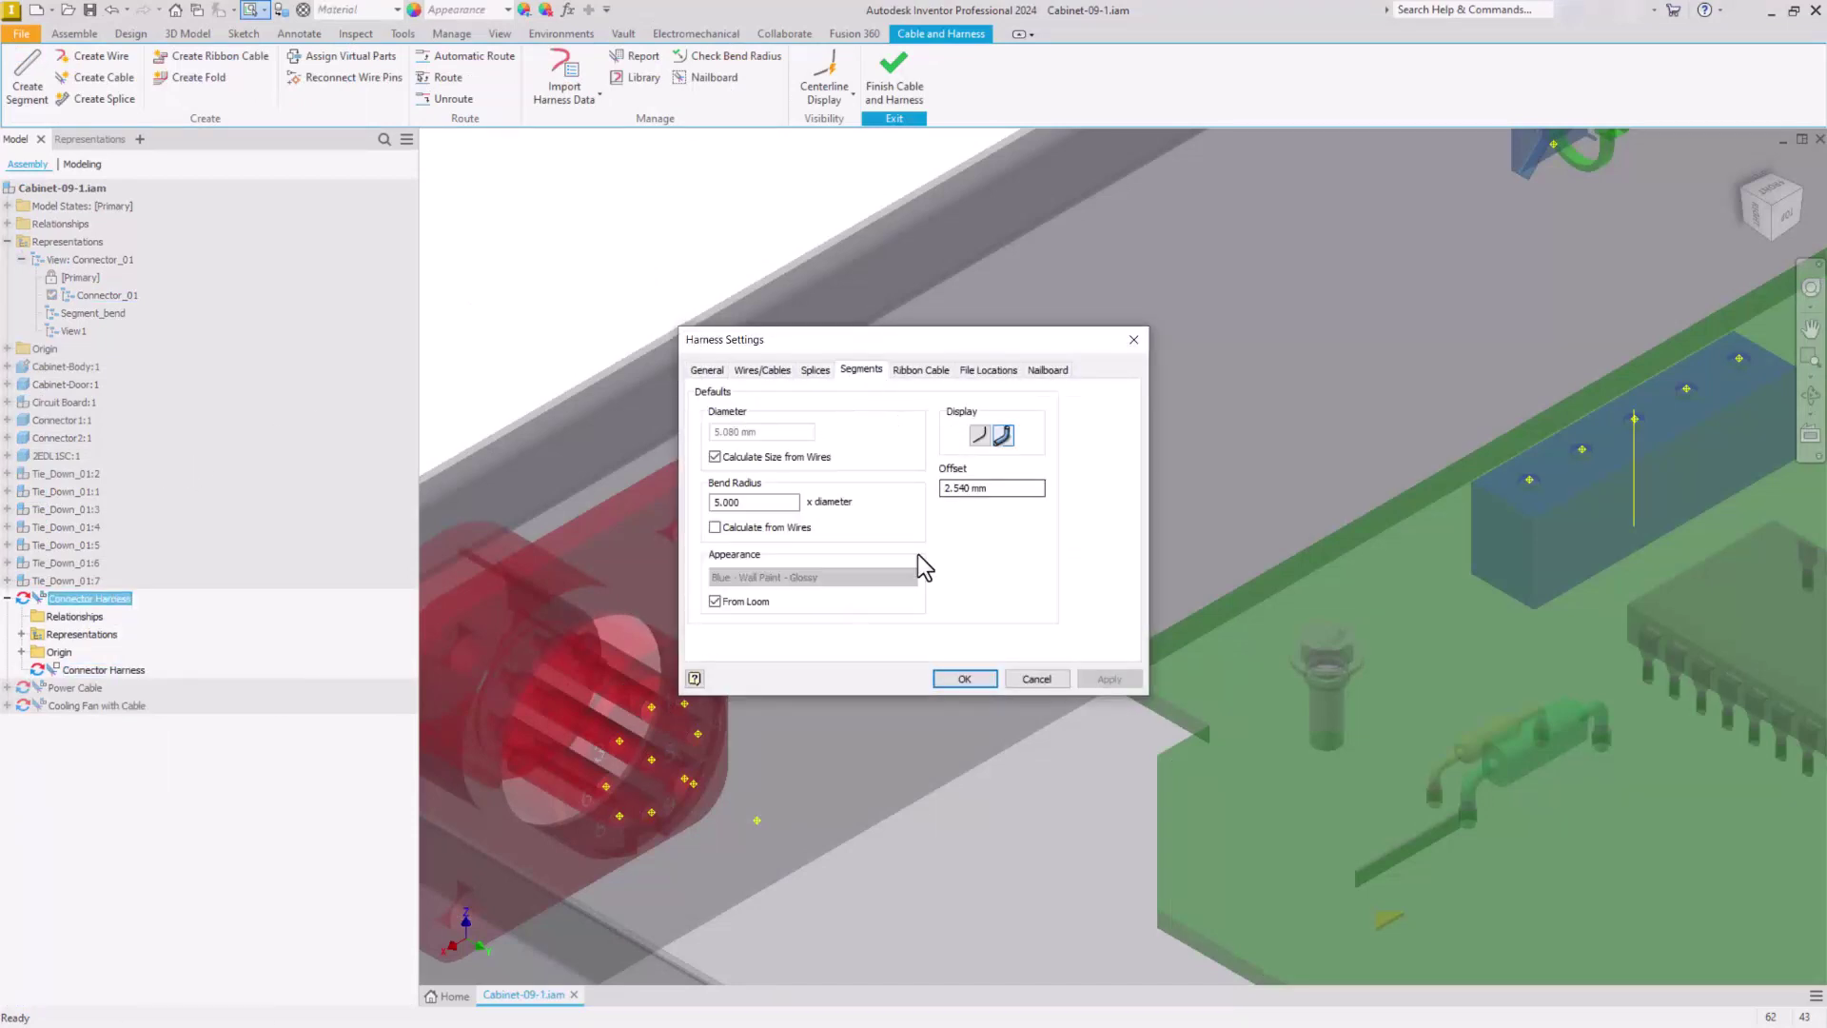
left_click(920, 370)
left_click(987, 370)
left_click(1048, 370)
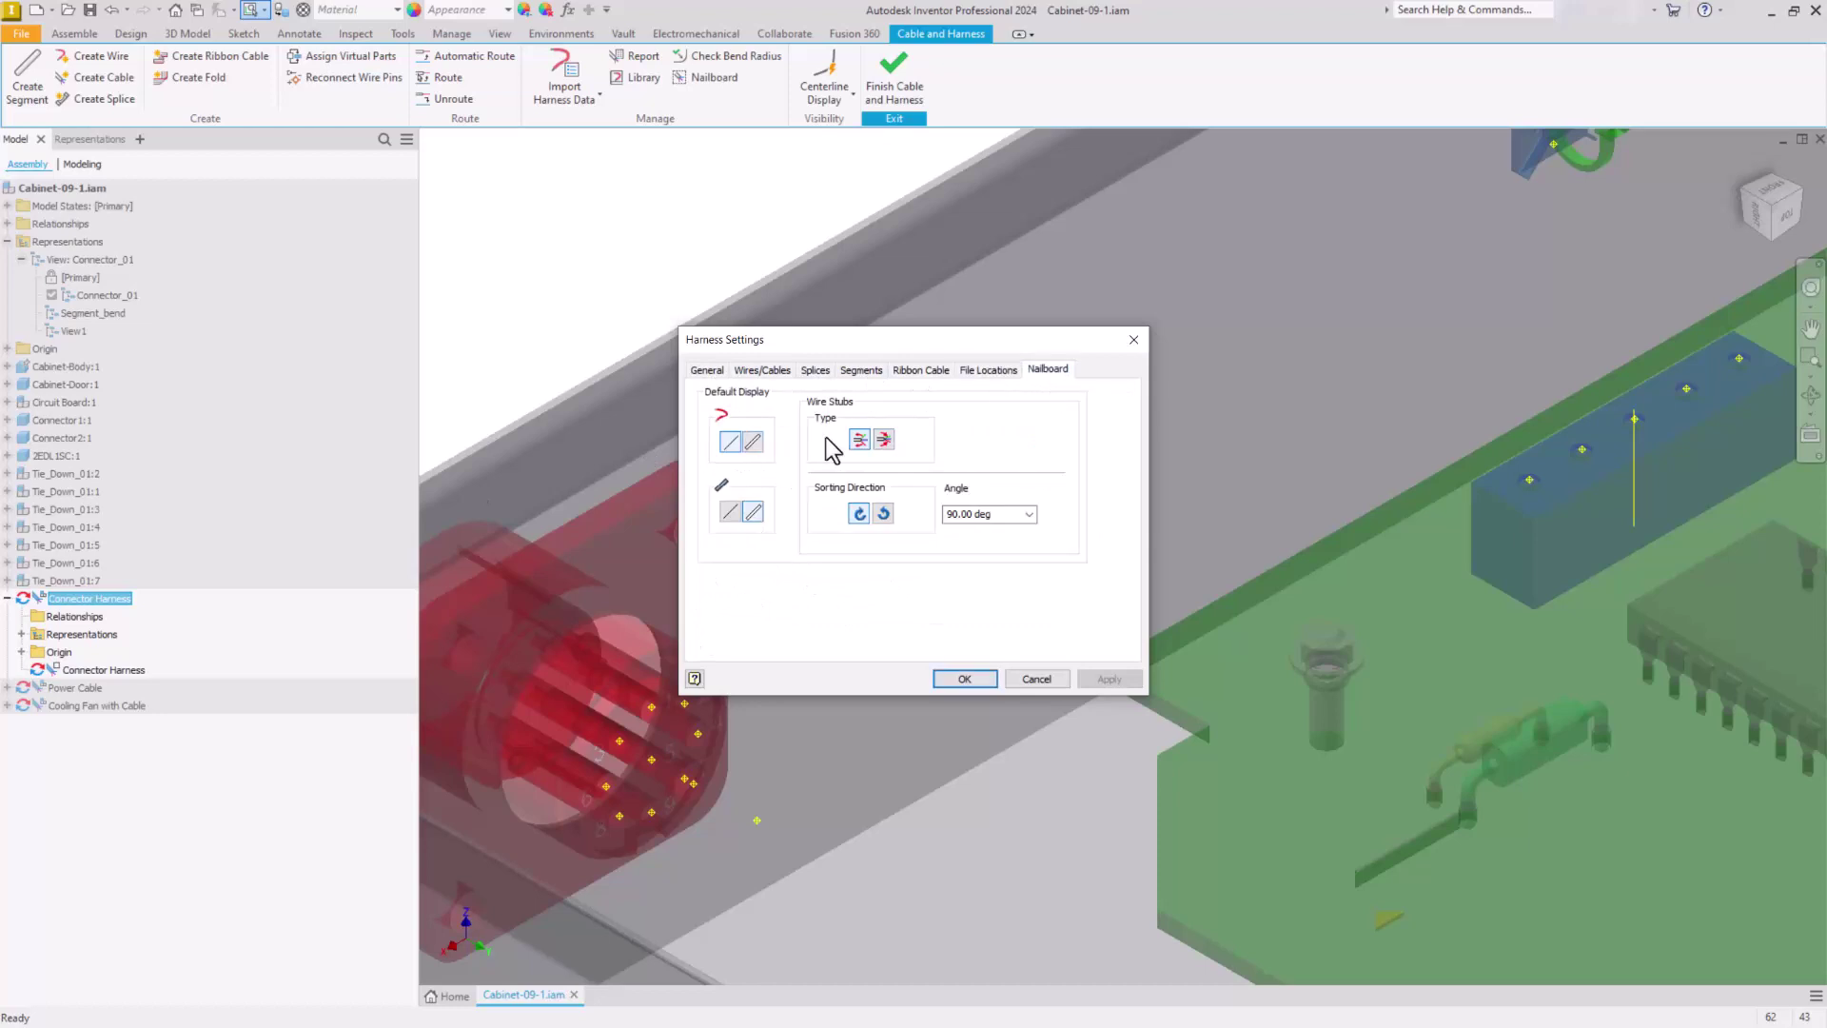
left_click(773, 371)
left_click(965, 678)
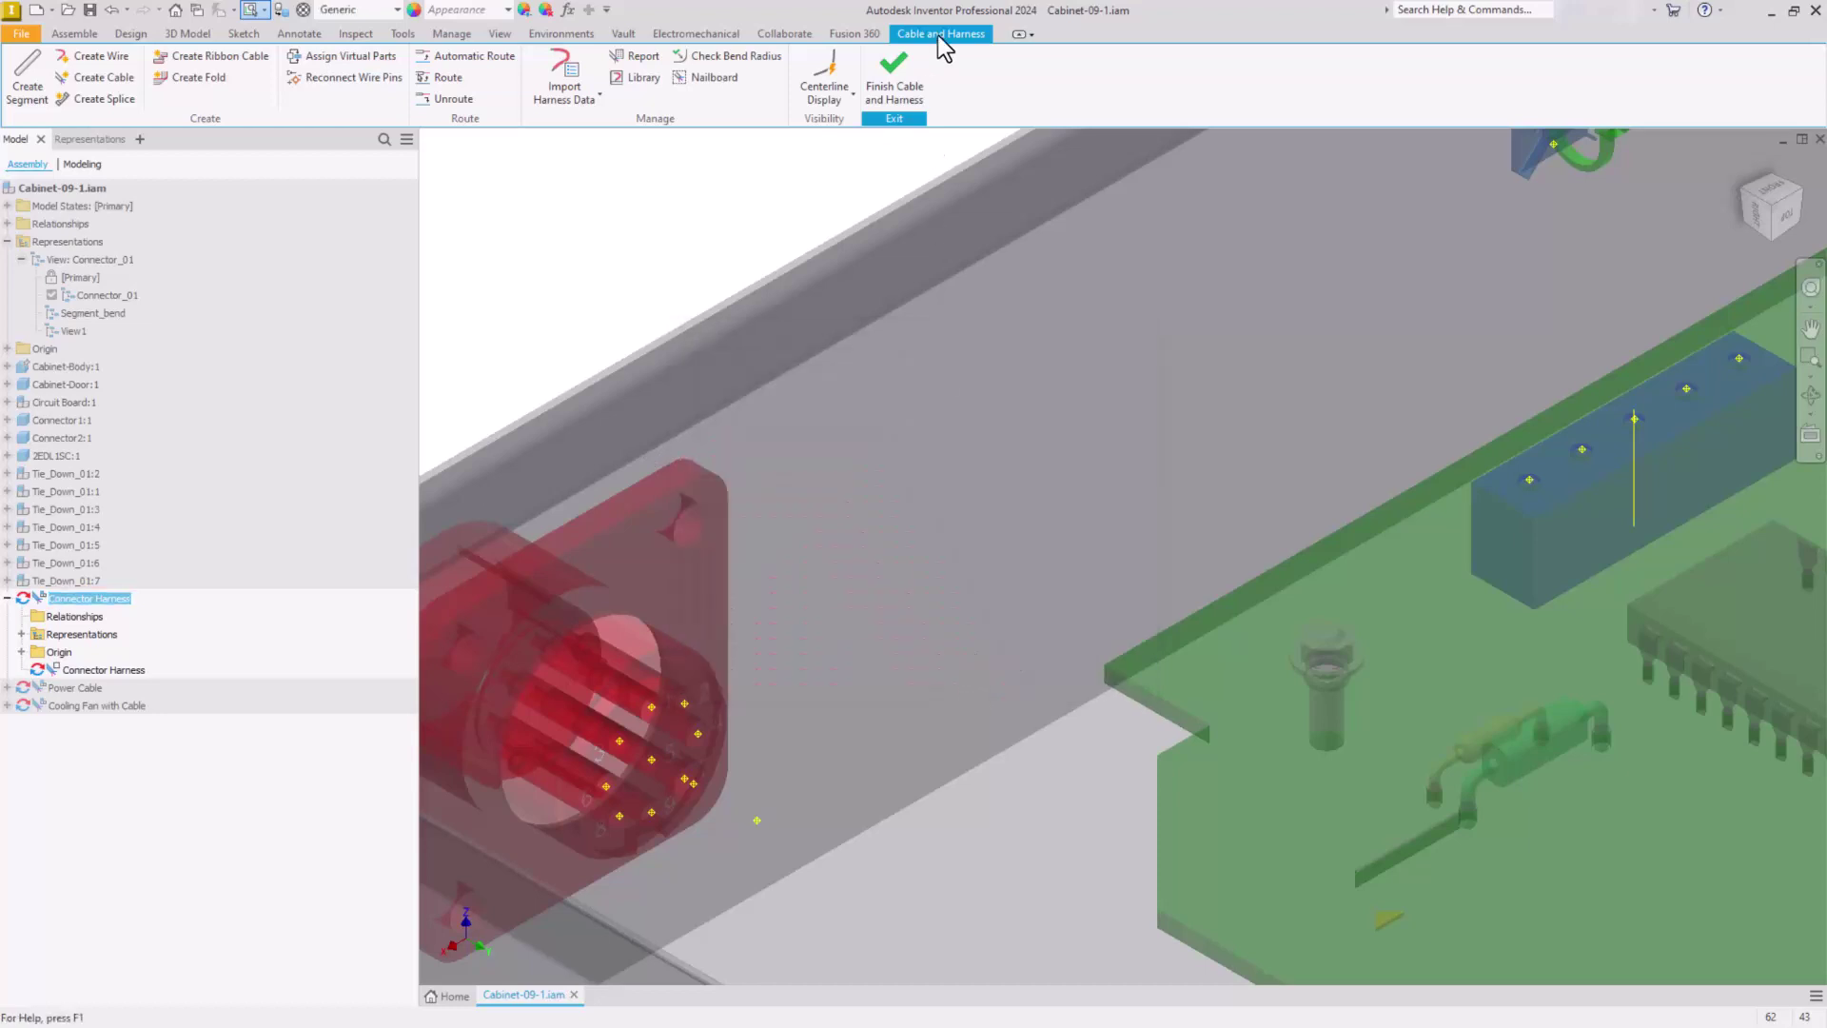
Create wire W101 as Generic 18AWG-BLU from the red connector's top pin to the blue terminal block's first pin
left_click(57, 55)
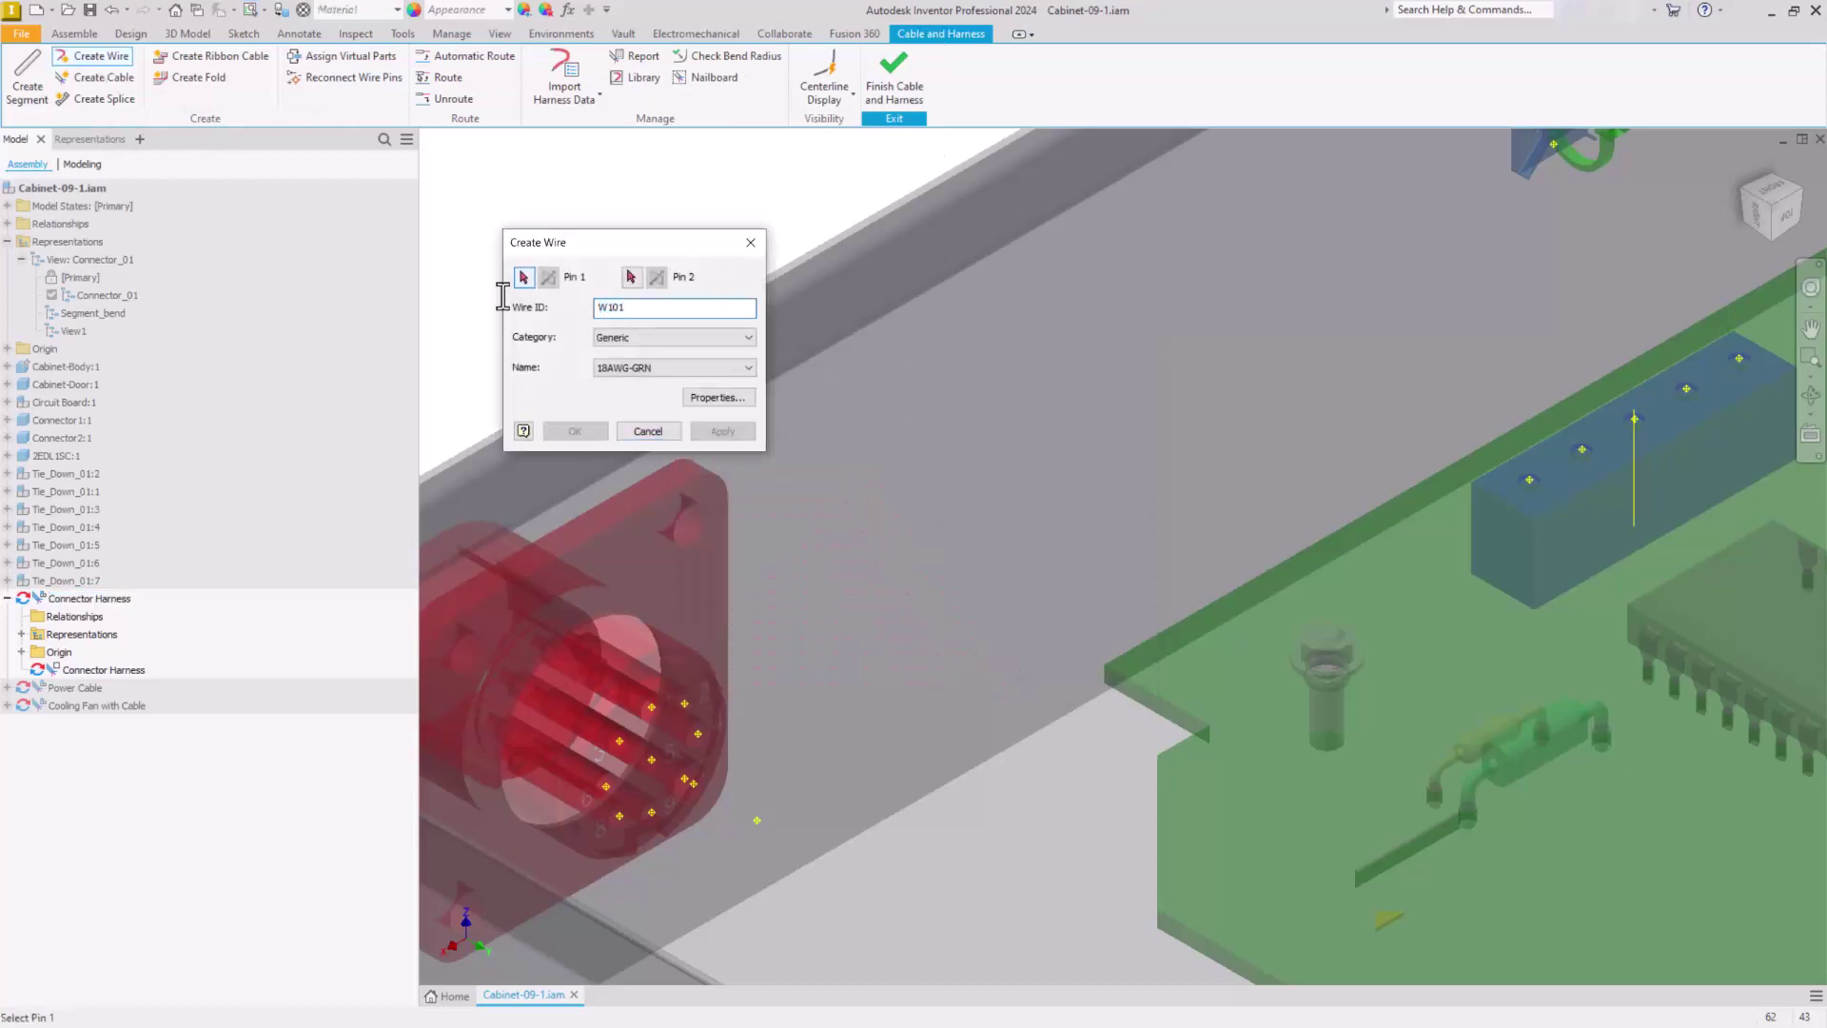
left_click(674, 367)
left_click(706, 482)
left_click(699, 734)
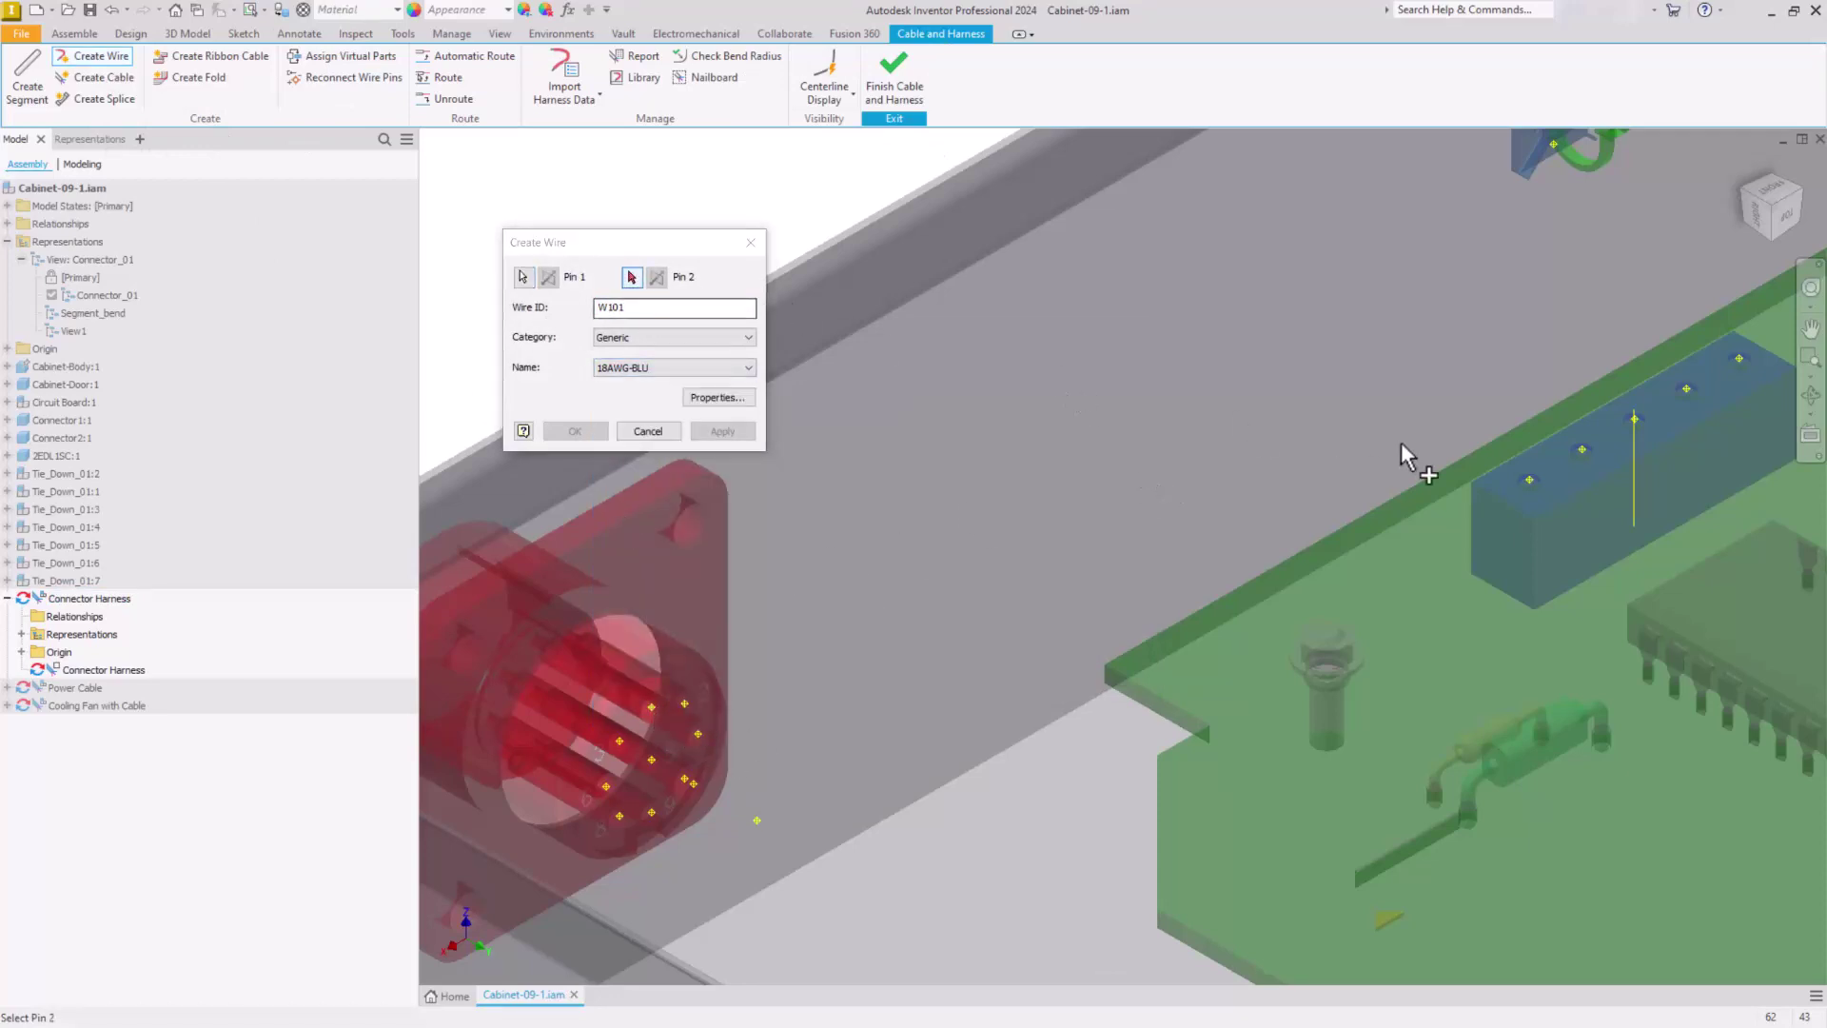
left_click(1530, 478)
left_click(734, 432)
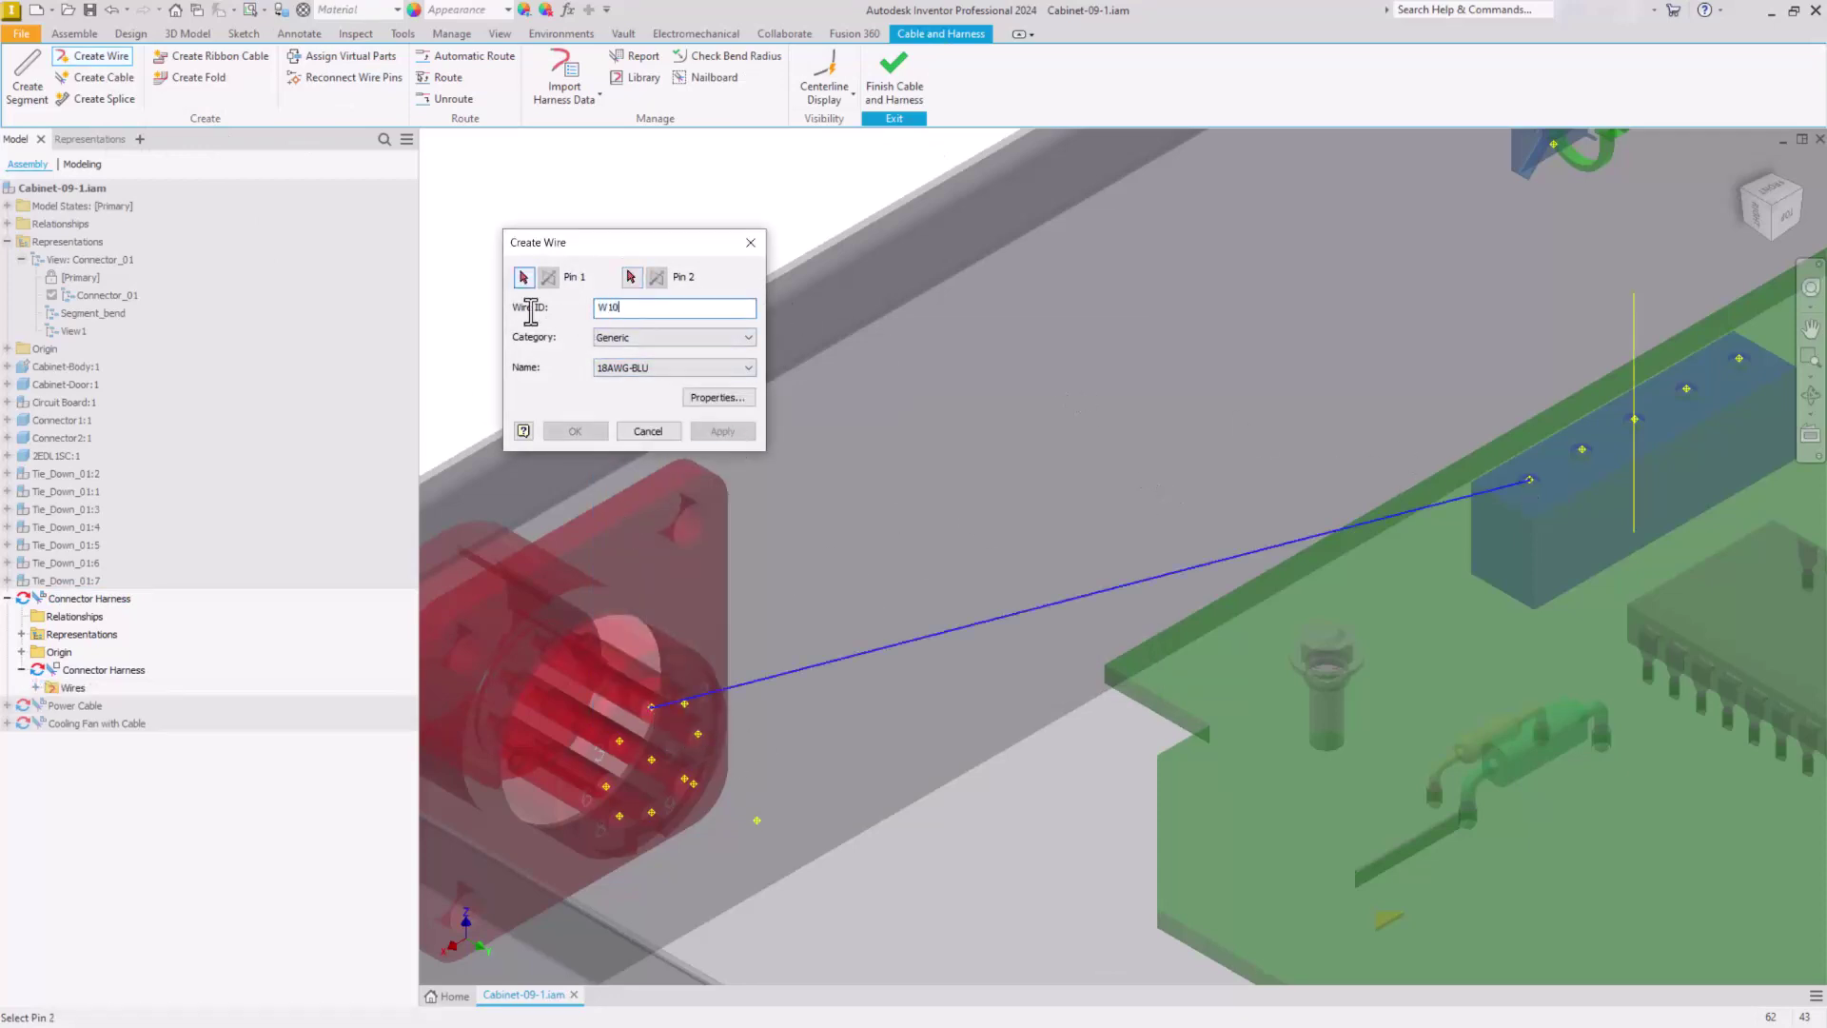
Create wire W102 as Generic 18AWG-GRN from the neighbouring red connector pin to the terminal block's second pin, and end wire creation
type("2")
left_click(673, 368)
left_click(667, 409)
left_click(684, 703)
left_click(1582, 449)
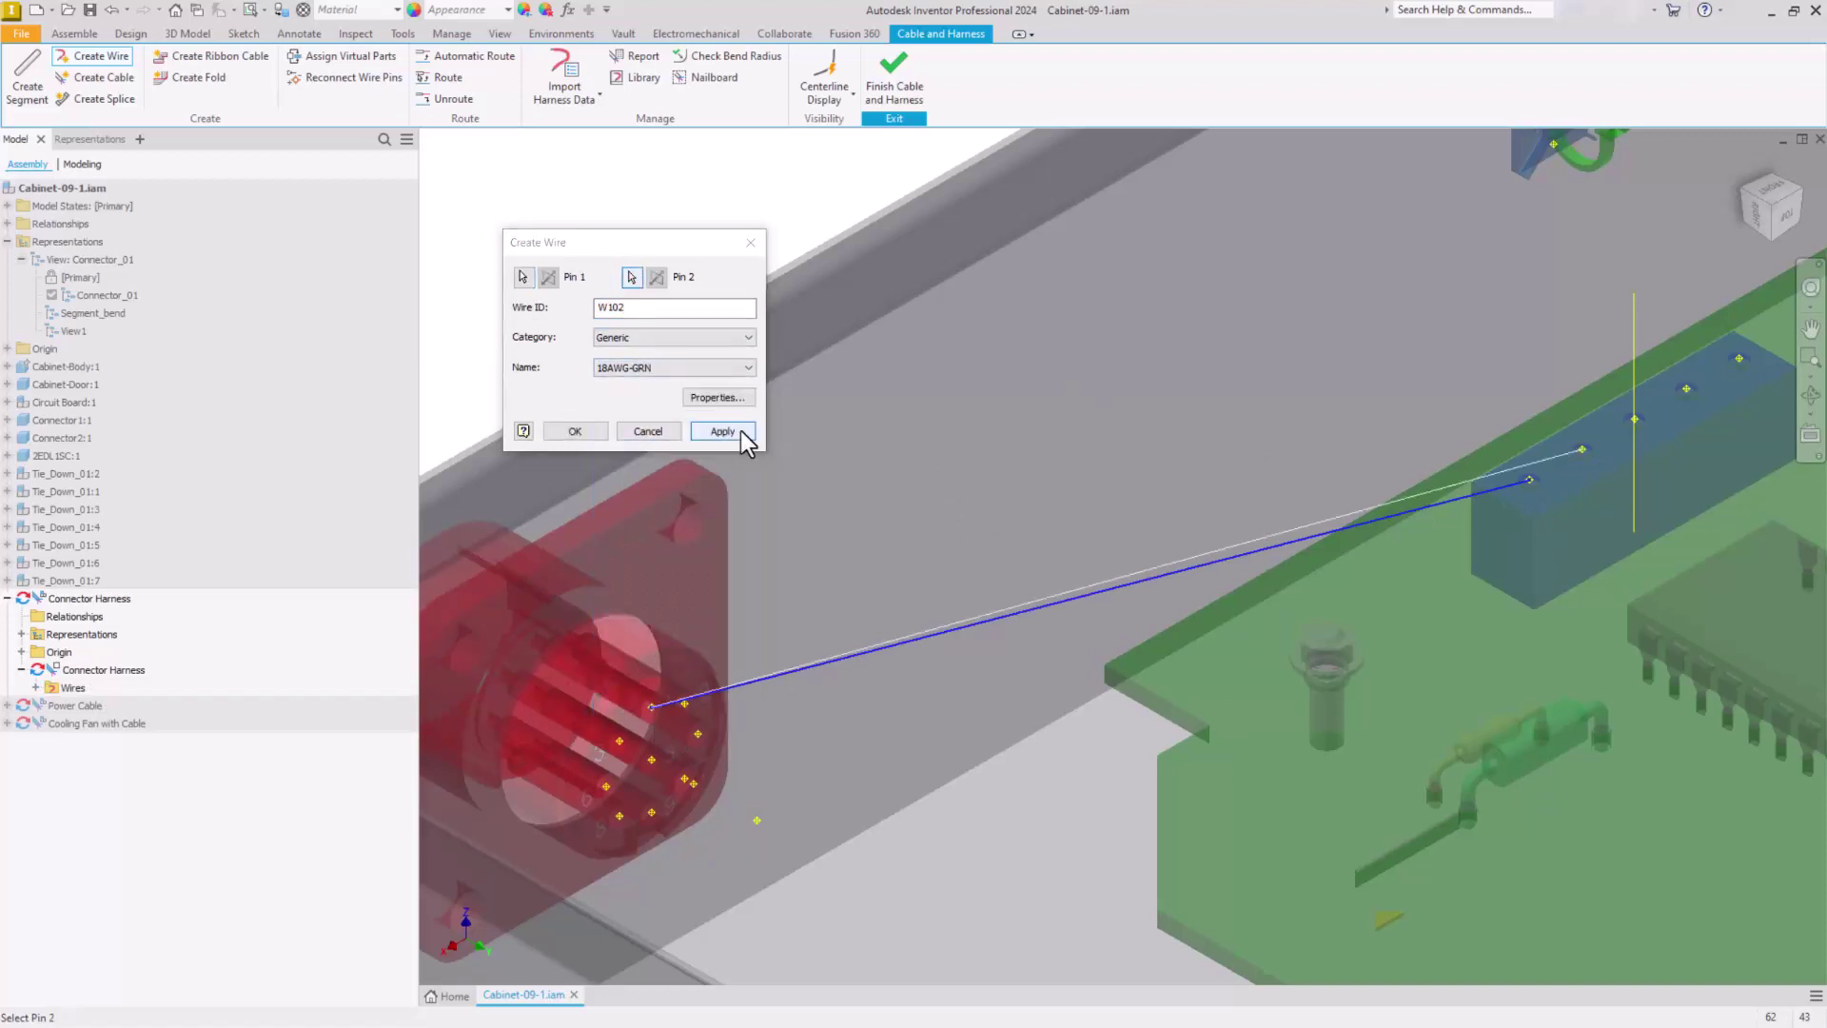
left_click(740, 430)
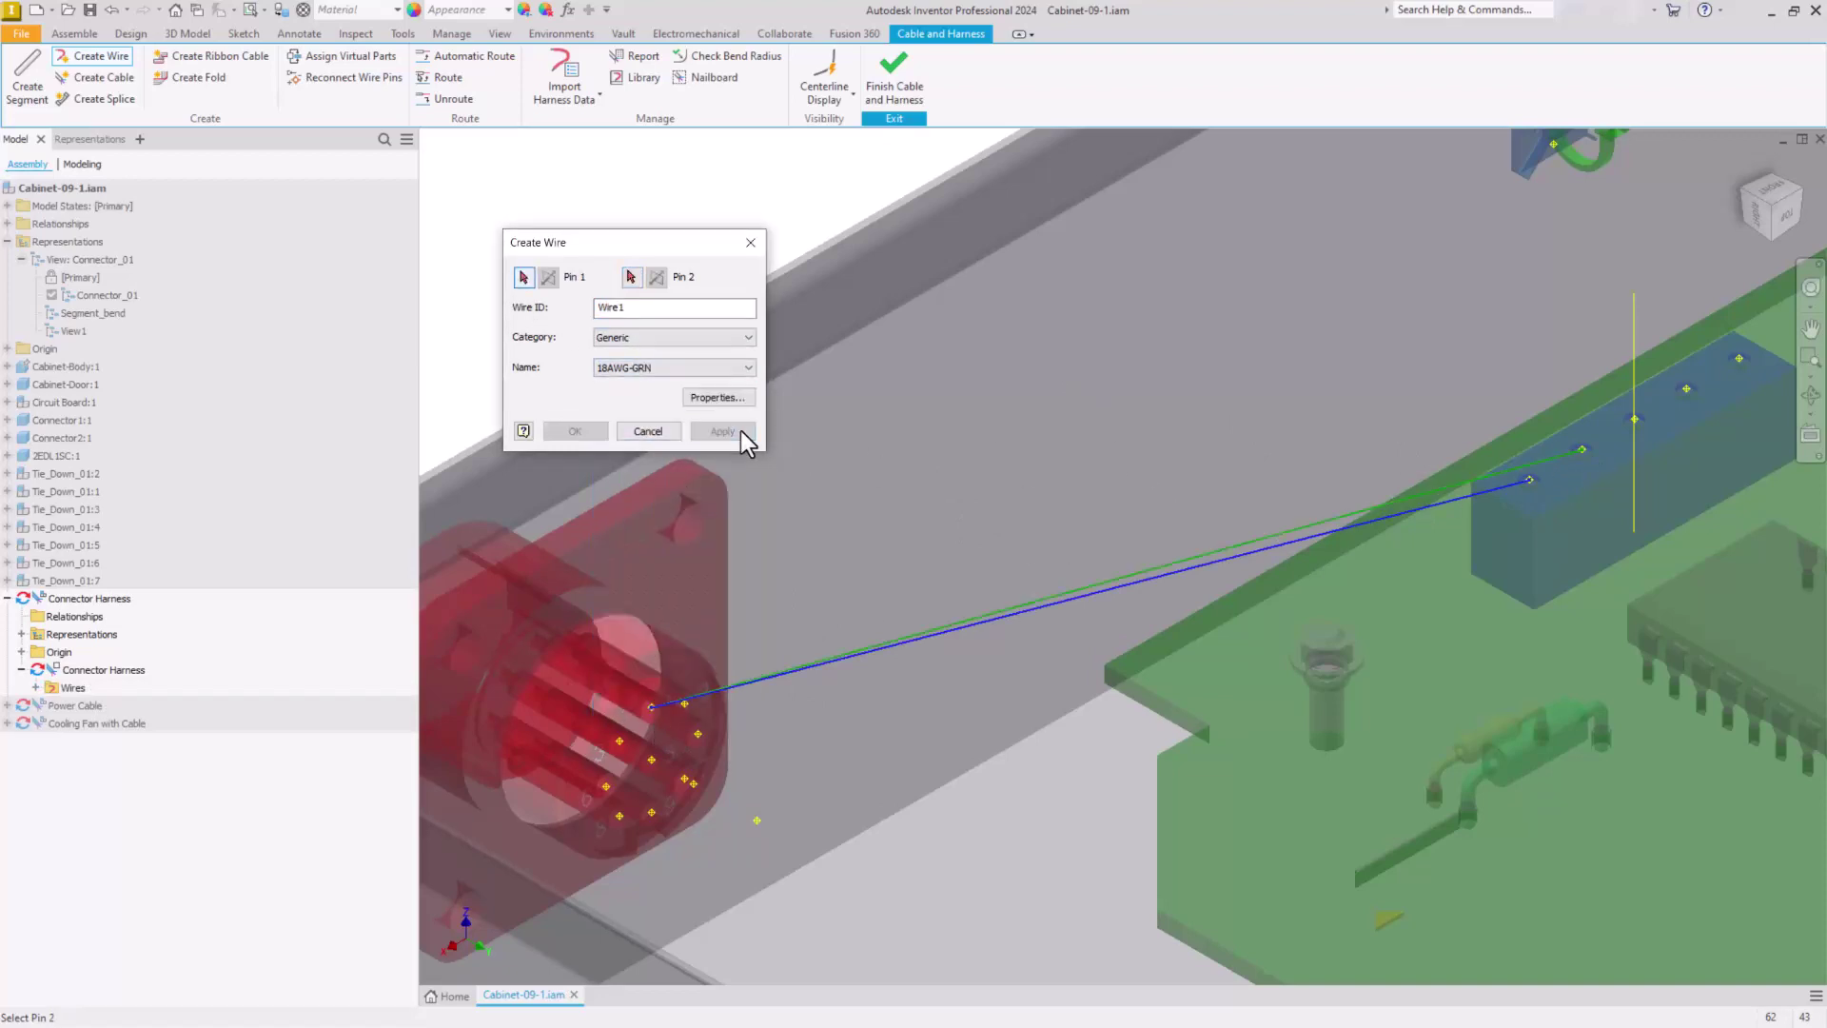
left_click(657, 433)
Examine which pins each wire of the Connector Harness connects
left_click(34, 687)
left_click(49, 705)
left_click(49, 758)
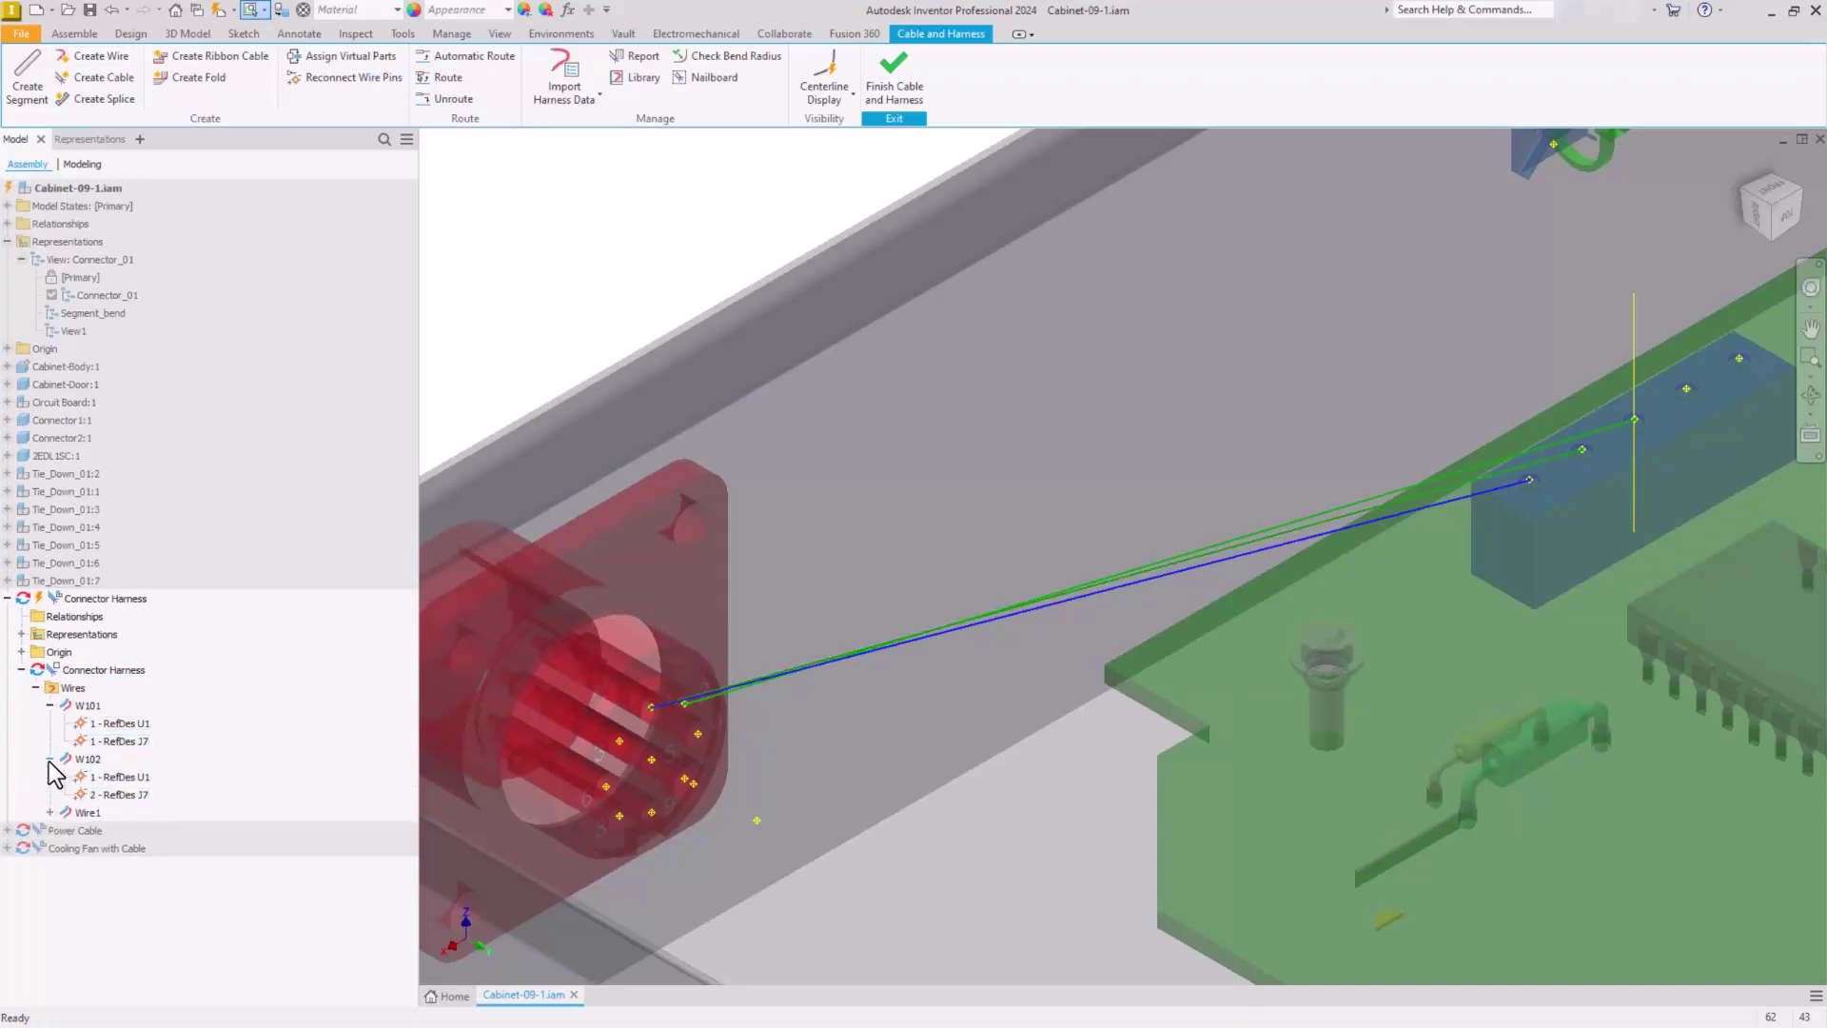
left_click(49, 812)
left_click(34, 687)
left_click(7, 599)
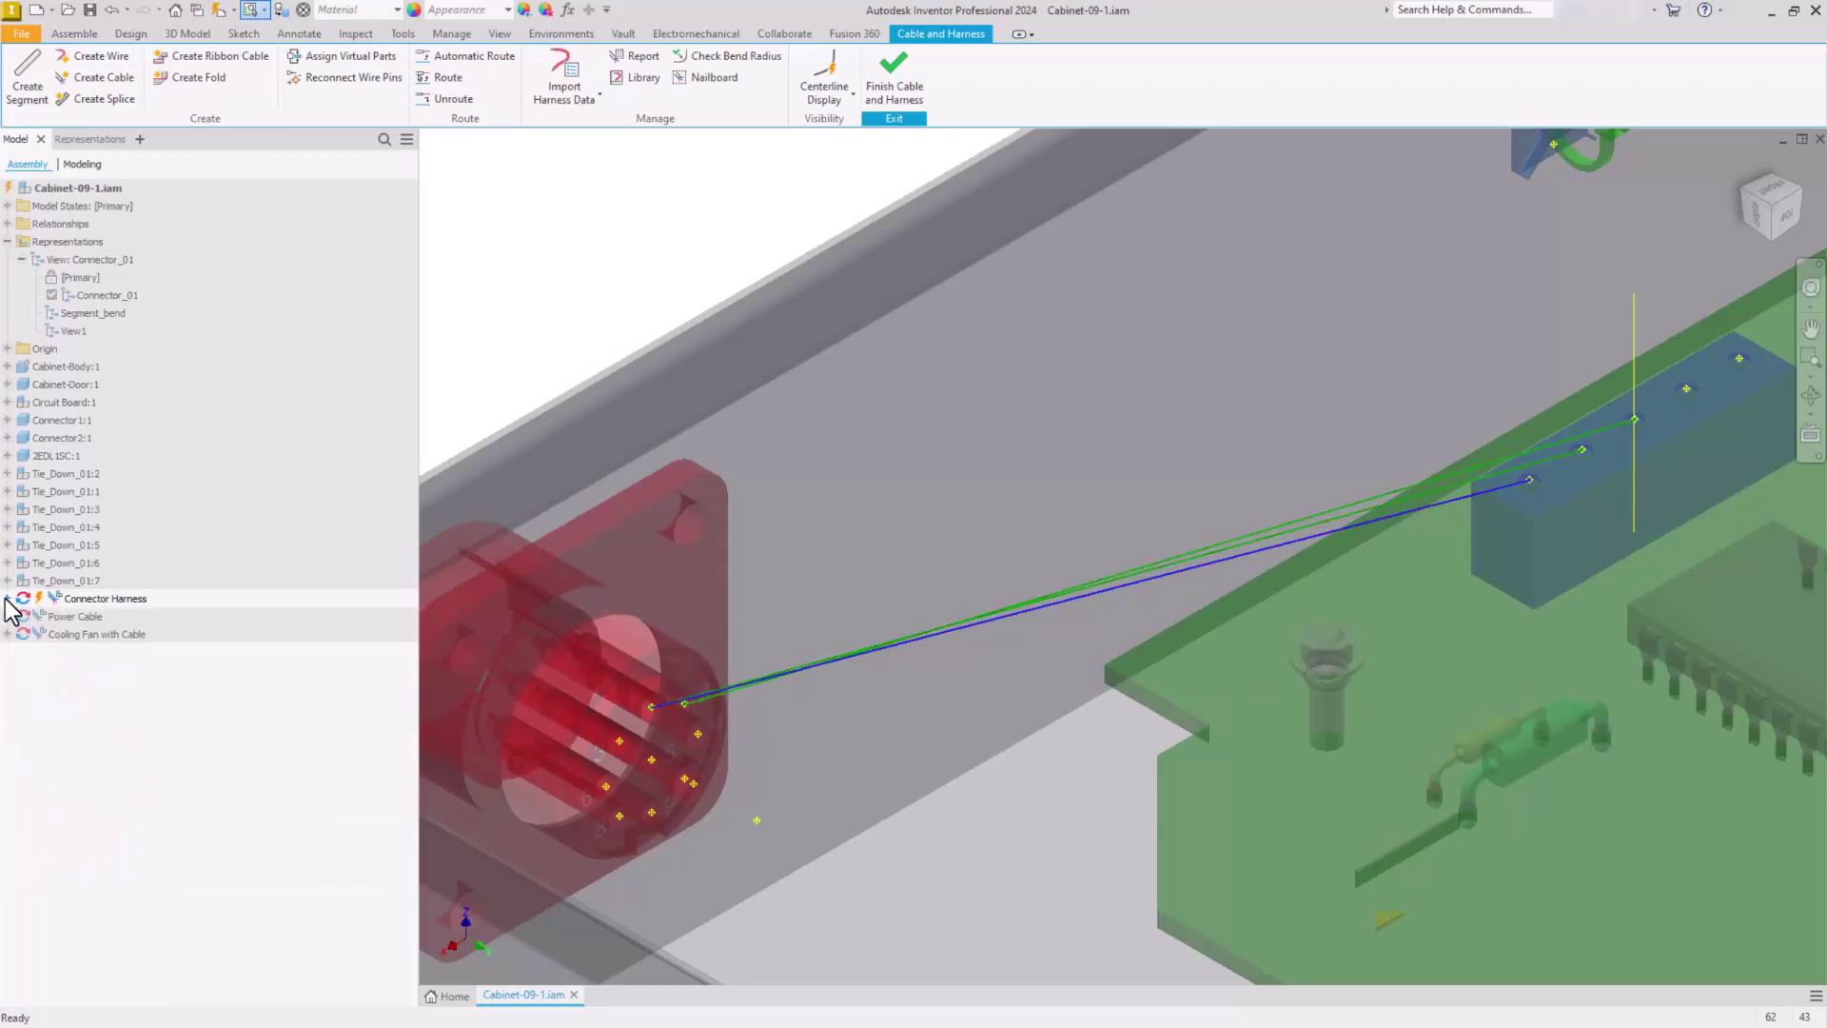
Activate the Power Cable harness for editing and check its wire and cable settings
double_click(86, 617)
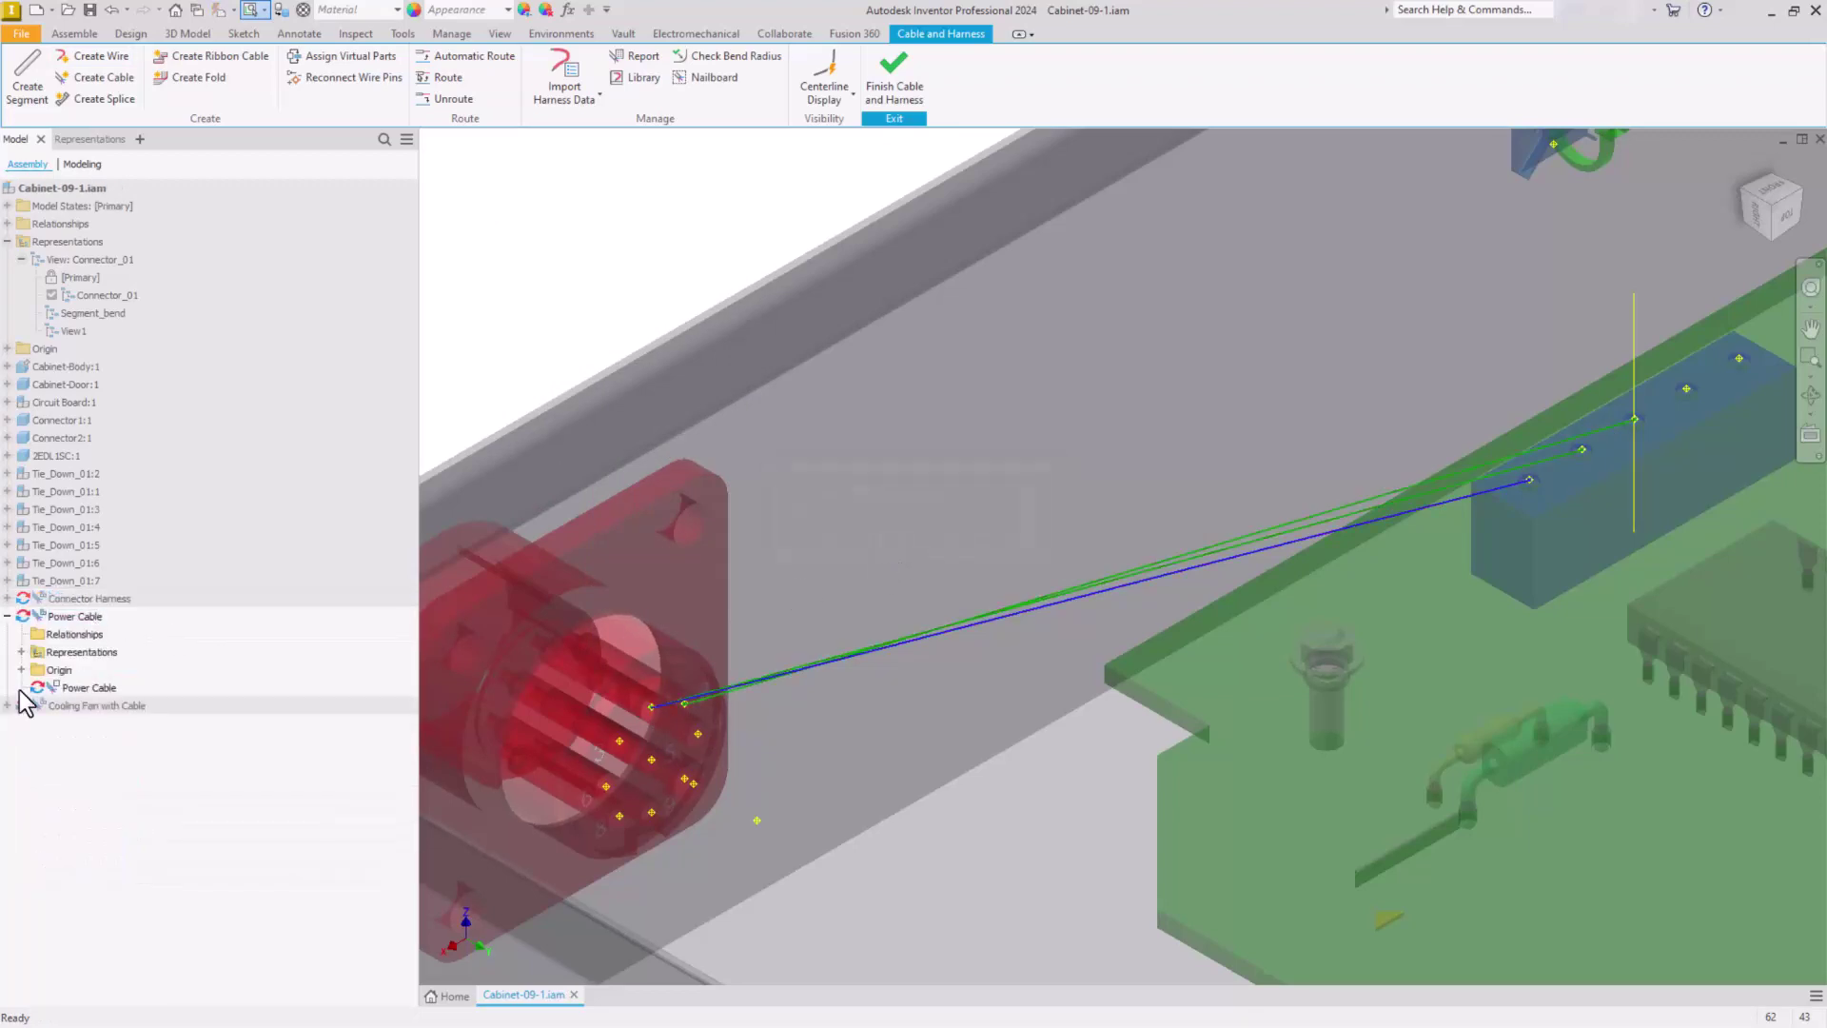
right_click(50, 616)
left_click(146, 455)
left_click(761, 369)
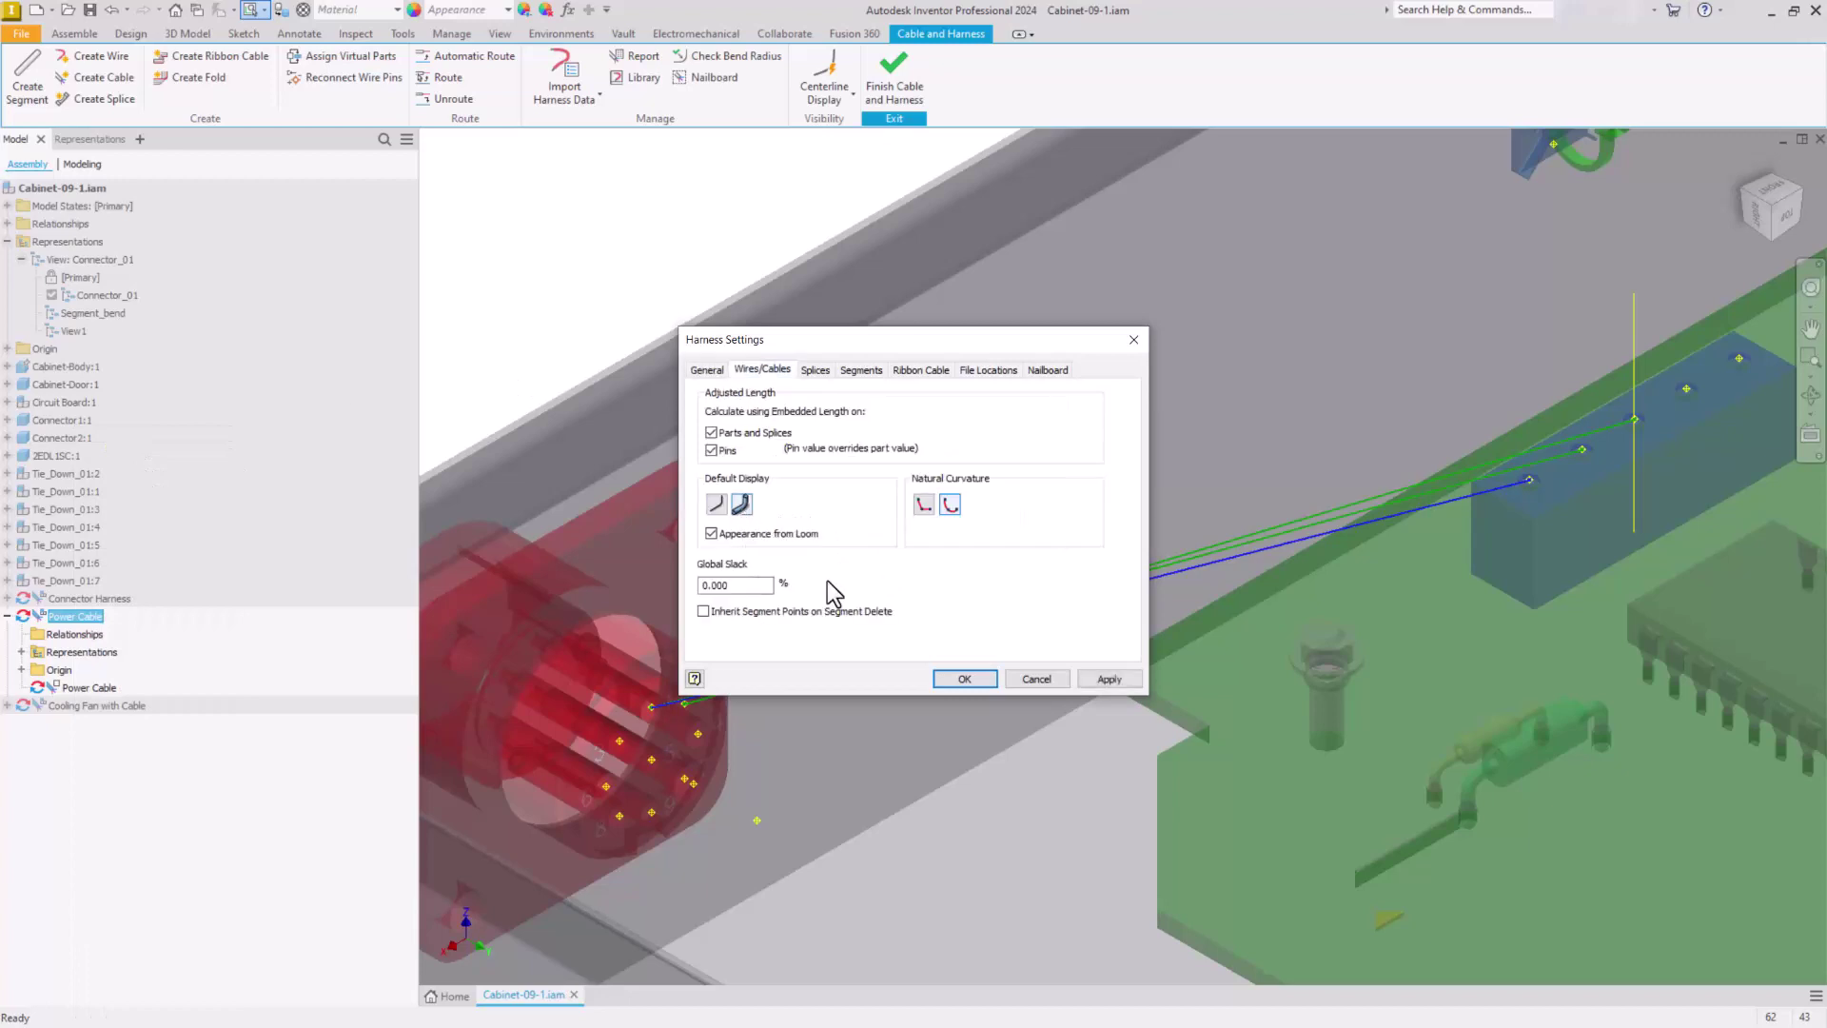
left_click(964, 678)
Create Alpha 2258 cable C101 and connect its black conductor 1 from the terminal block's fourth pin to the power inlet
left_click(96, 77)
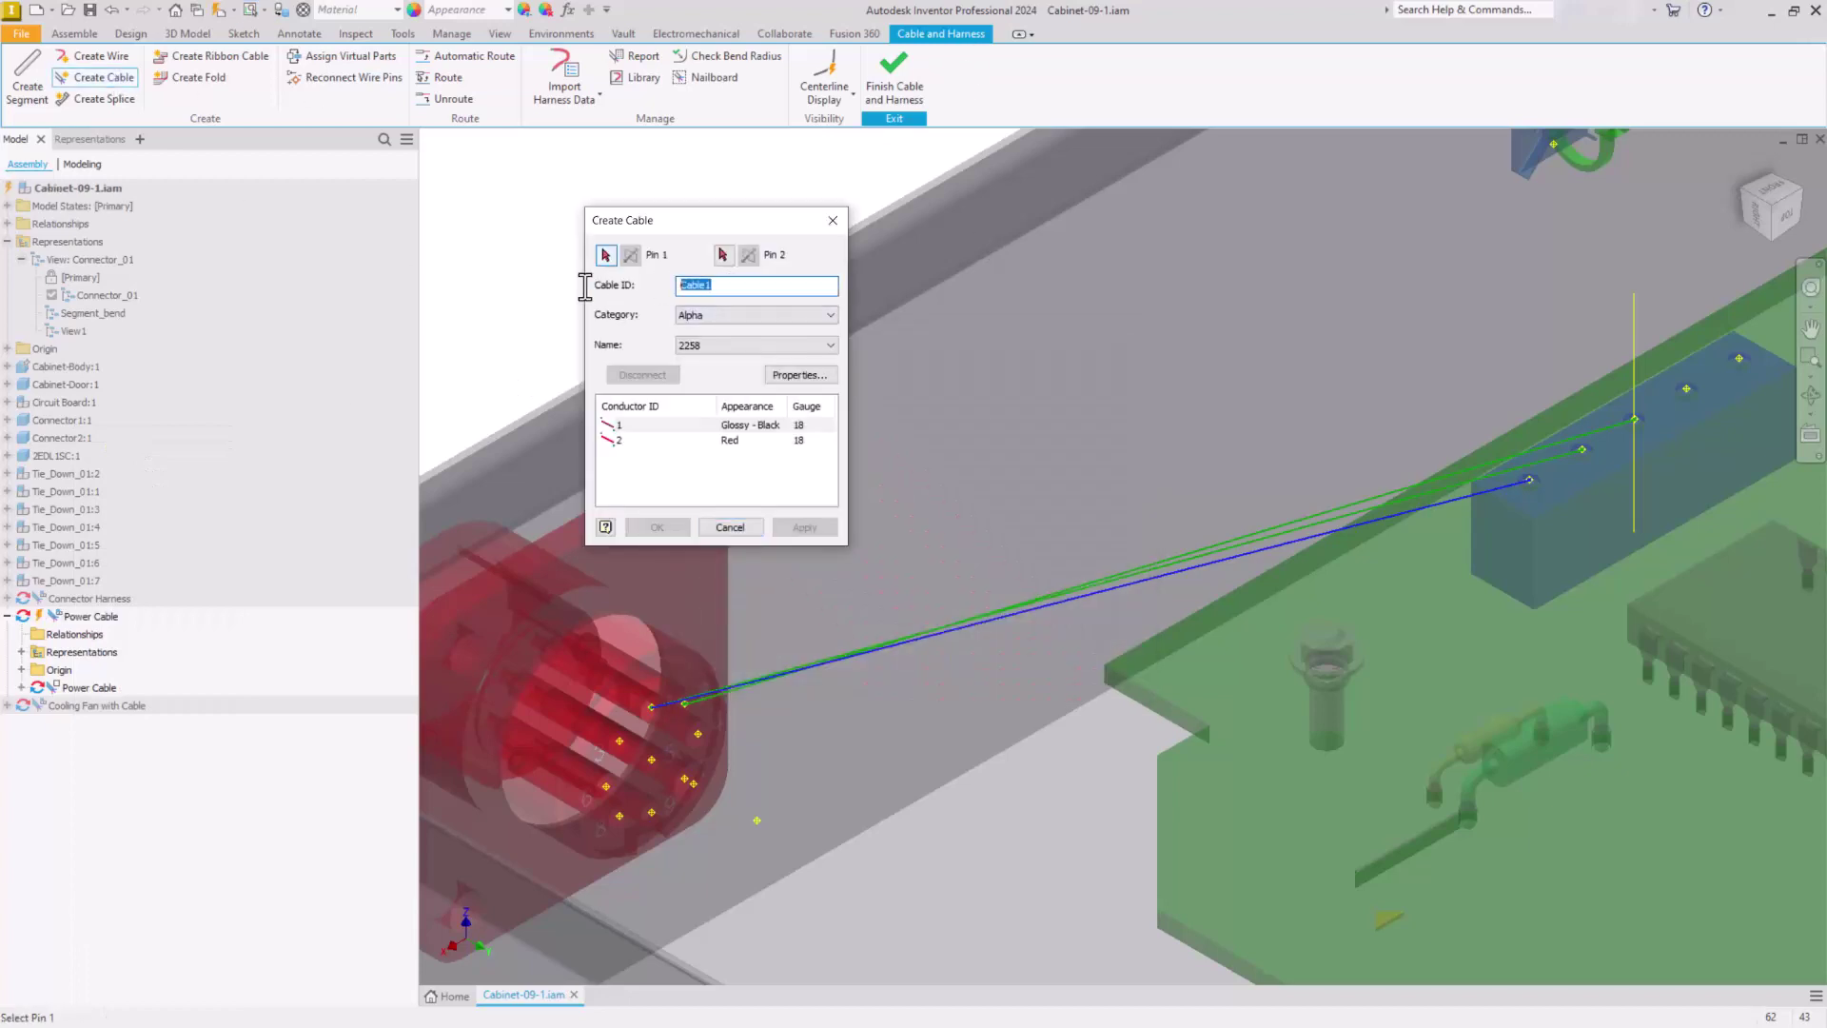
left_click(731, 348)
left_click(726, 523)
middle_click_drag(1646, 421, 1289, 485)
left_click(1287, 484)
scroll(1287, 484, "up", 6)
middle_click_drag(1485, 636, 1256, 636)
scroll(1261, 723, "down", 8)
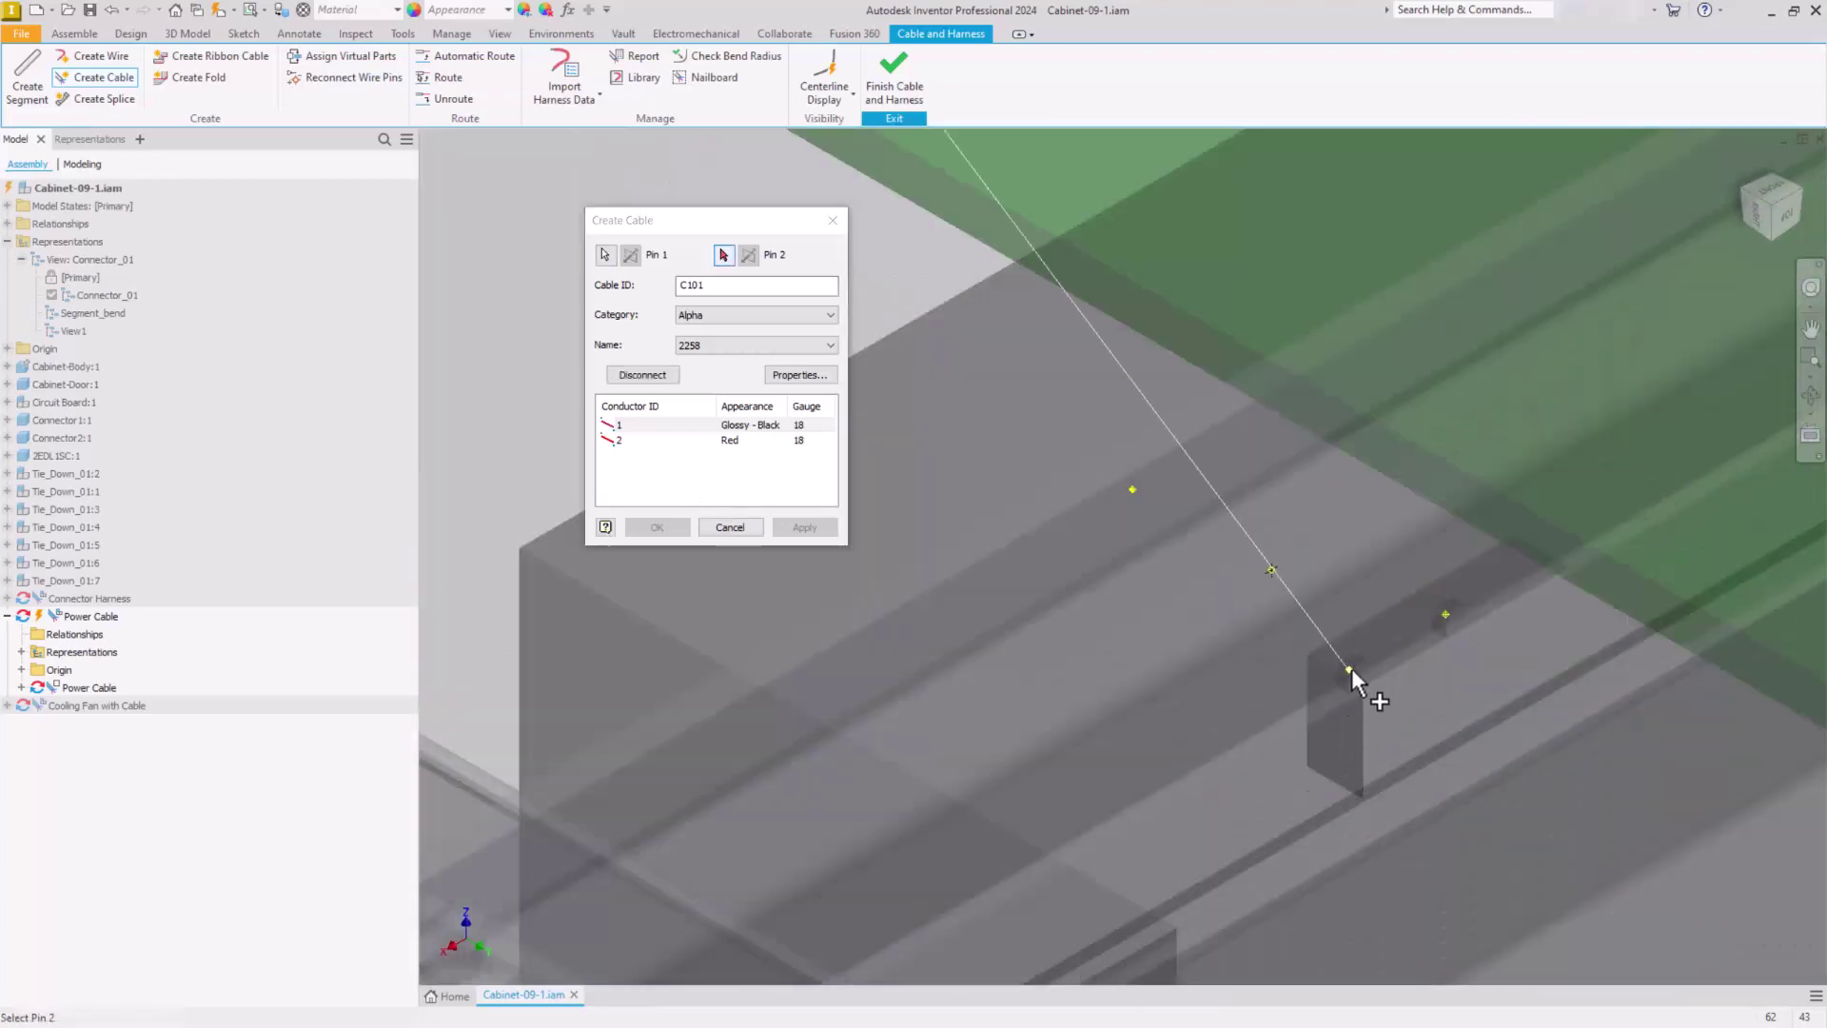
left_click(1349, 669)
Connect conductor 2 of cable C101 from the other power inlet pin to the terminal block's last pin, and complete the cable
left_click(1446, 614)
scroll(1287, 512, "up", 6)
left_click(1026, 354)
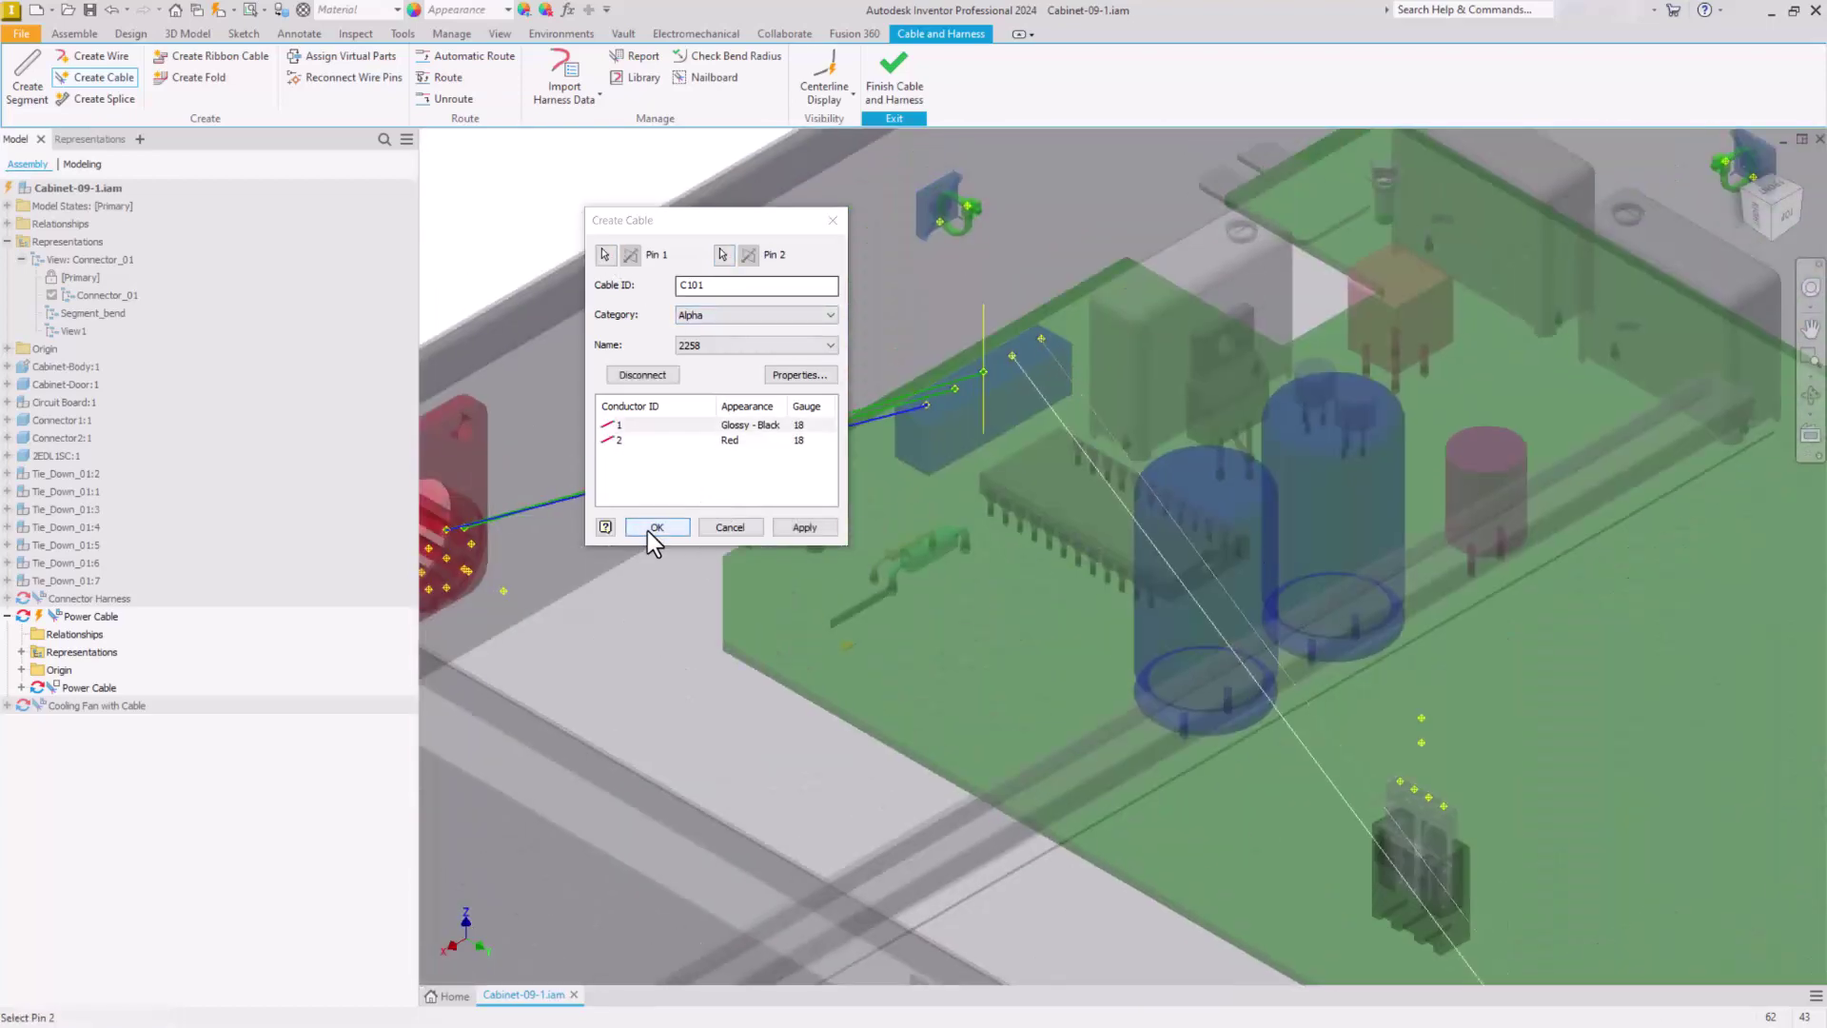
left_click(655, 527)
Examine cable C101's conductors and their pin connections in the Power Cable harness
middle_click_drag(1055, 426, 1033, 333)
left_click(21, 687)
left_click(35, 705)
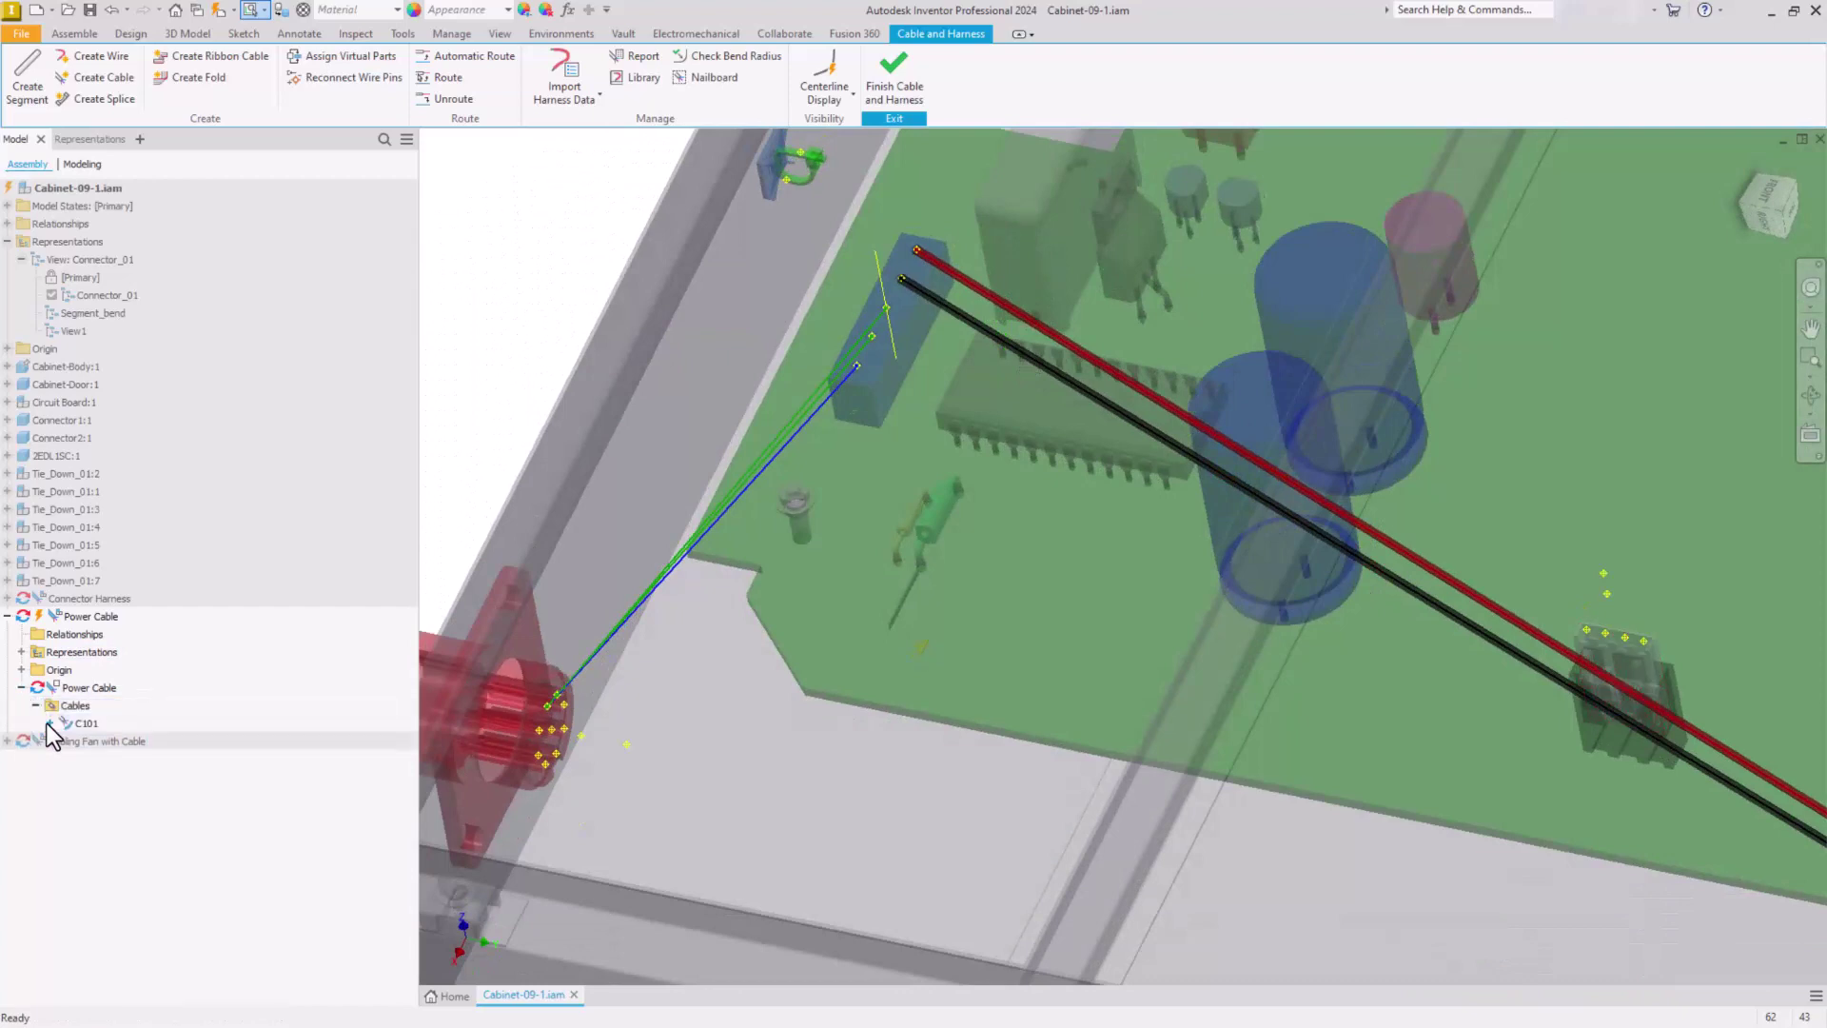
left_click(50, 723)
left_click(63, 742)
left_click(64, 795)
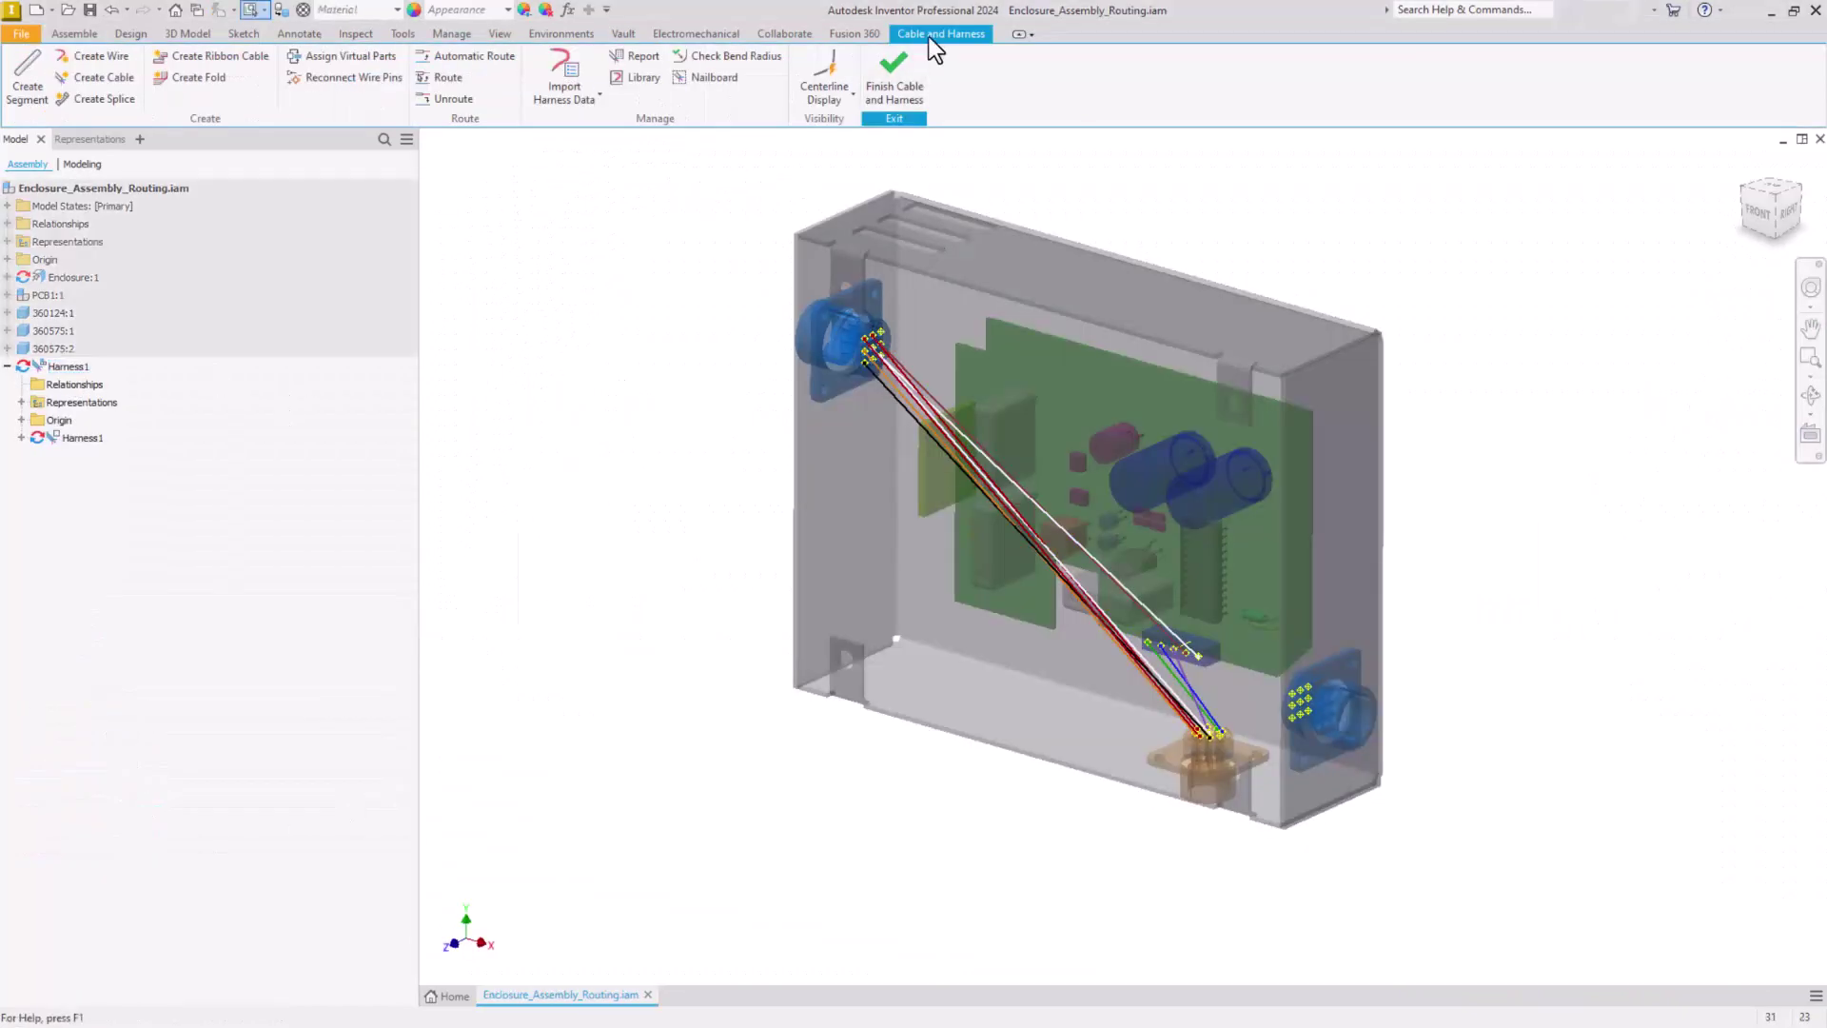
Start a routing segment at the upper connector's pin face, offset 12 mm, and add two points down along the enclosure's side wall
left_click(27, 81)
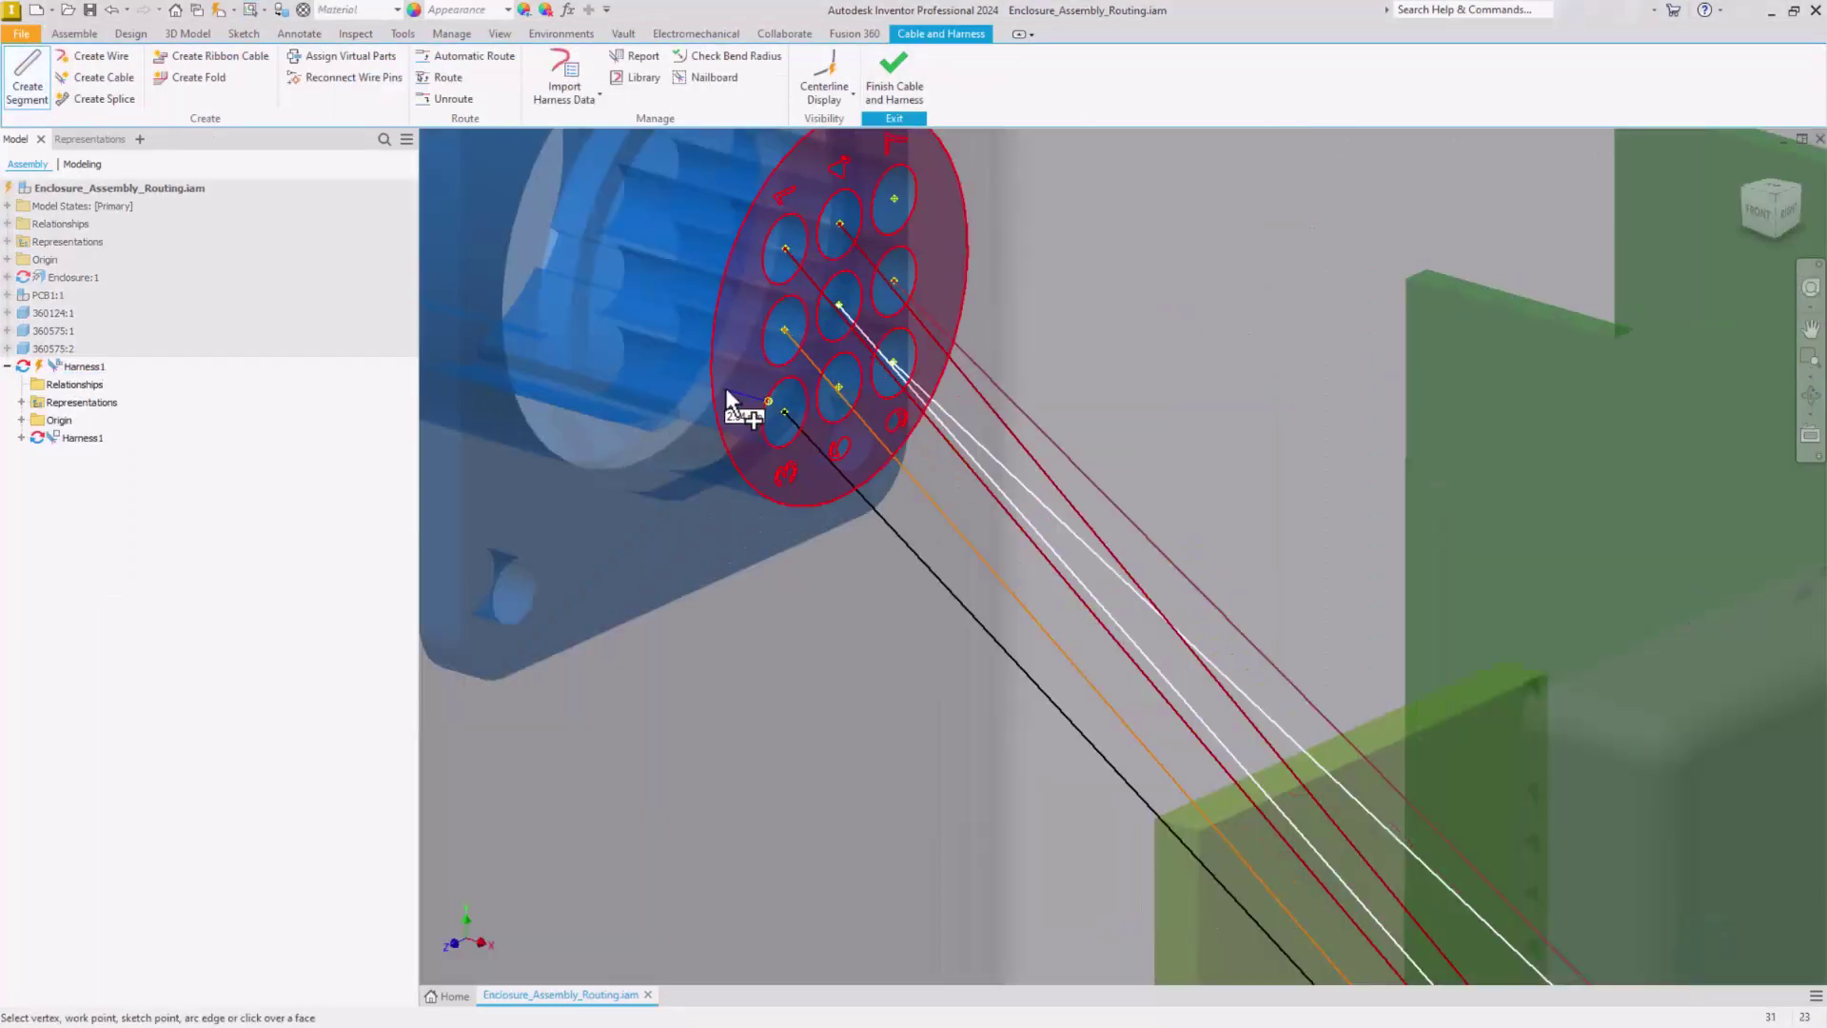
left_click(769, 400)
double_click(743, 416)
left_click(959, 517)
scroll(732, 752, "down", 6)
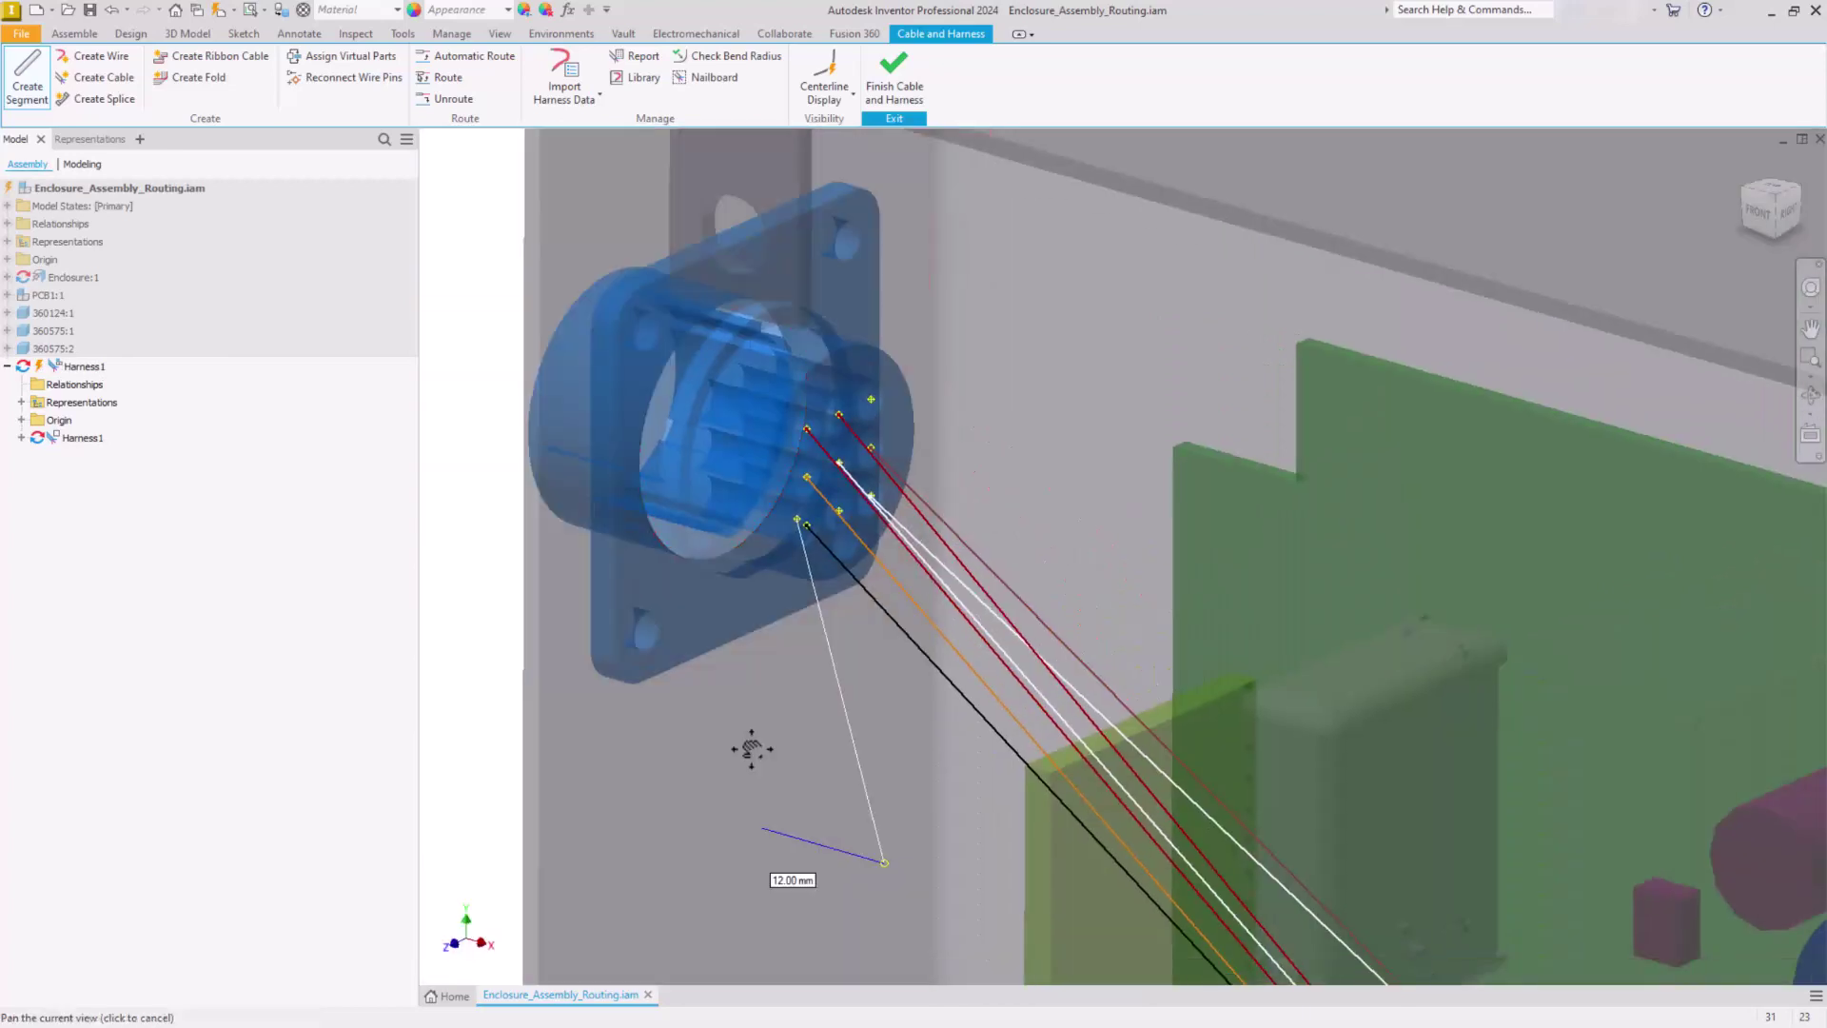
left_click(685, 758)
left_click(685, 906)
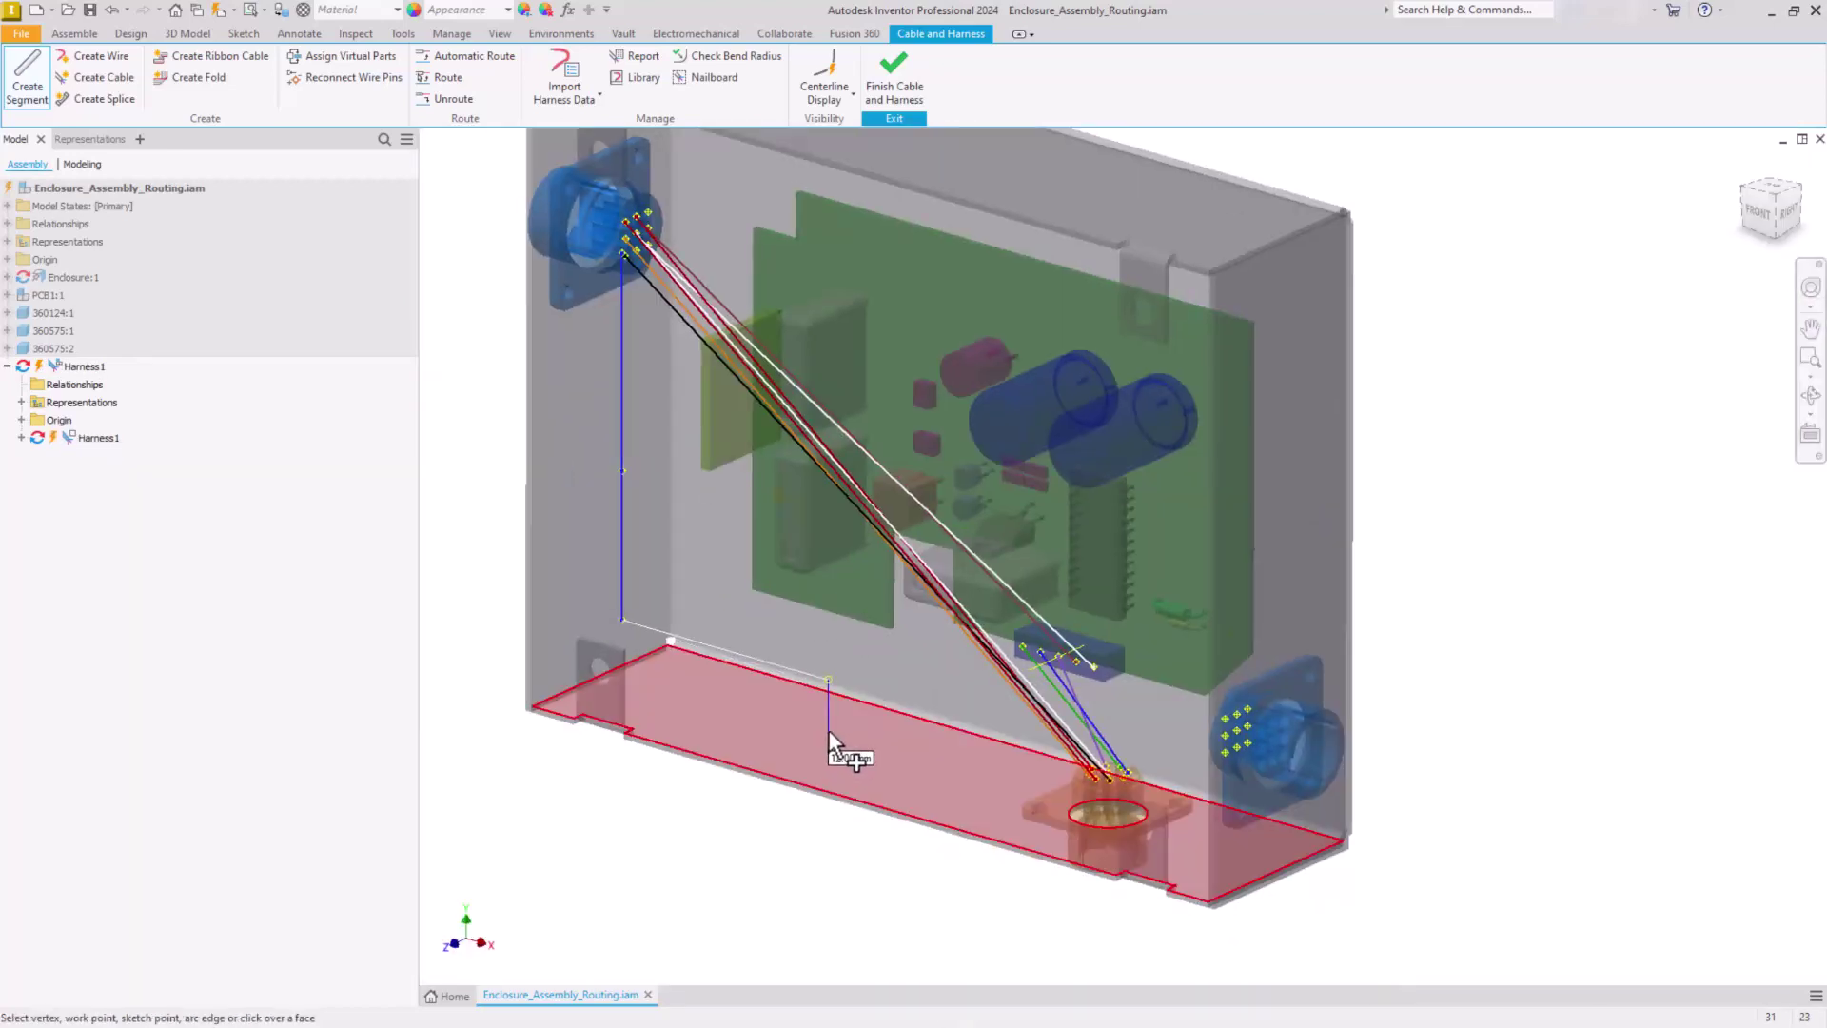
Add two segment points along the enclosure floor and set the offset distance to 2.54 mm
left_click(828, 730)
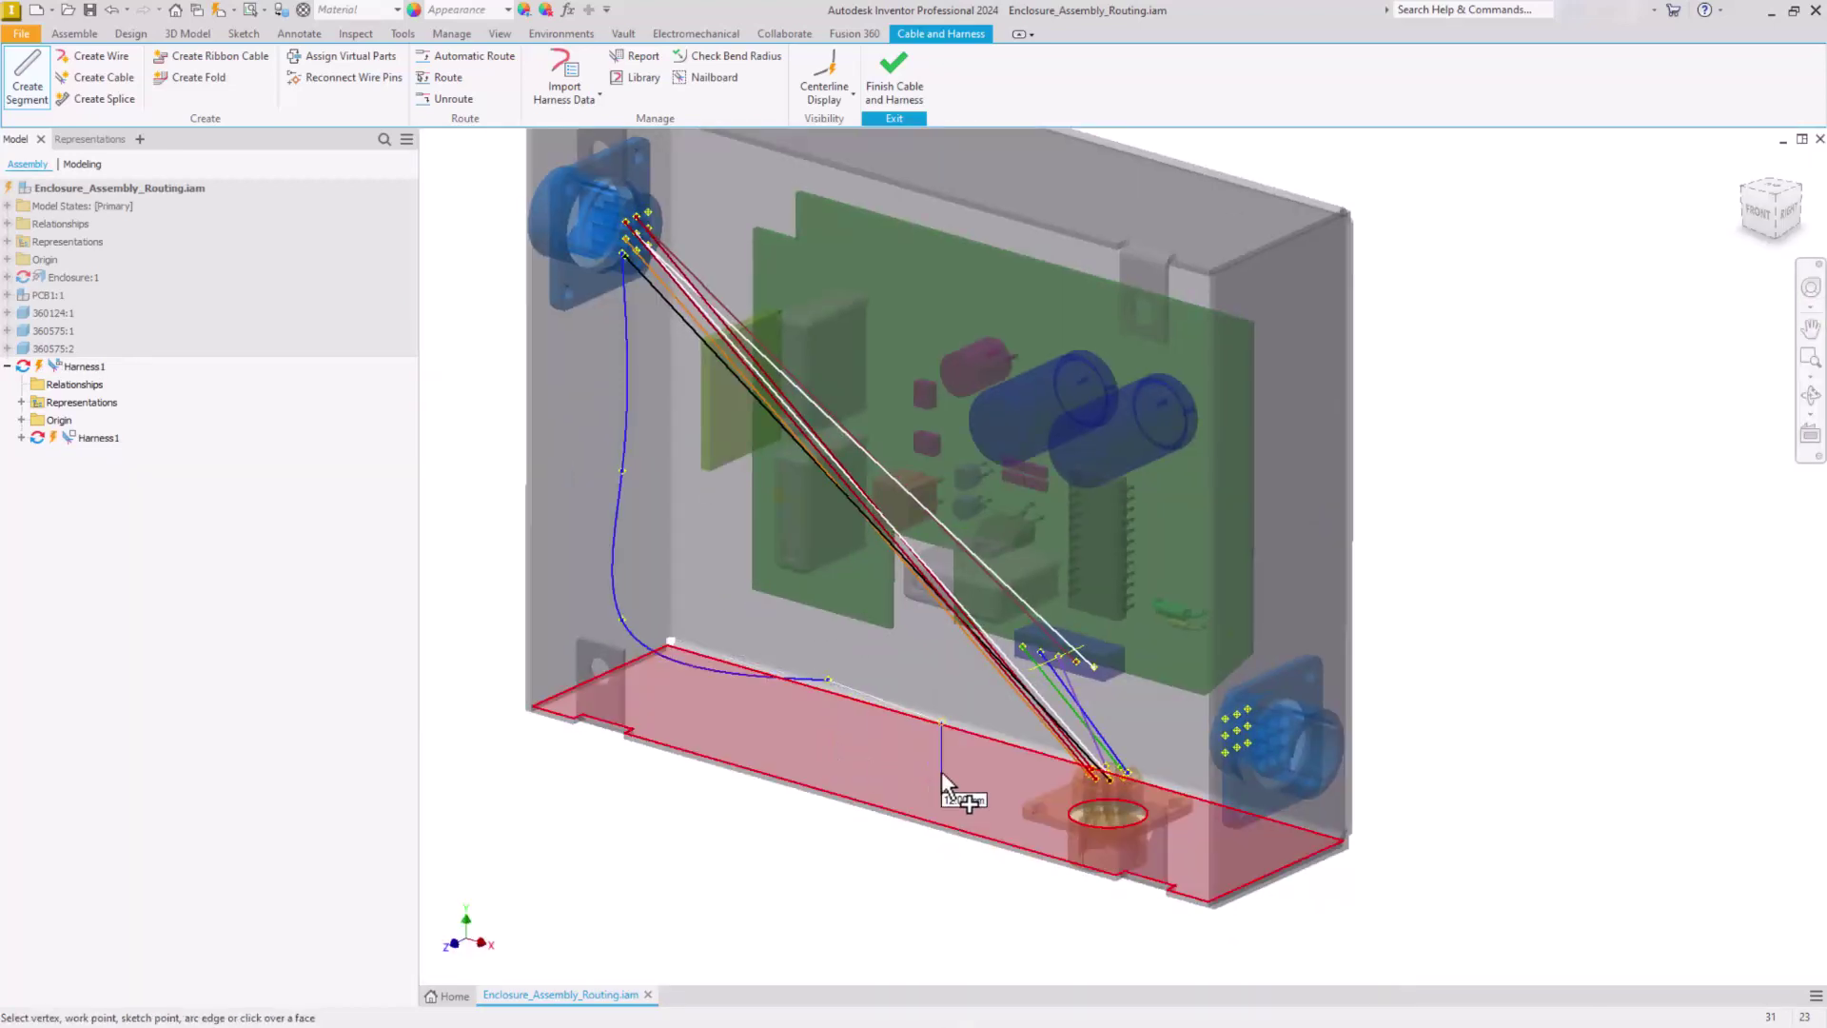
left_click(1004, 789)
right_click(1005, 789)
left_click(1039, 854)
type("2.54")
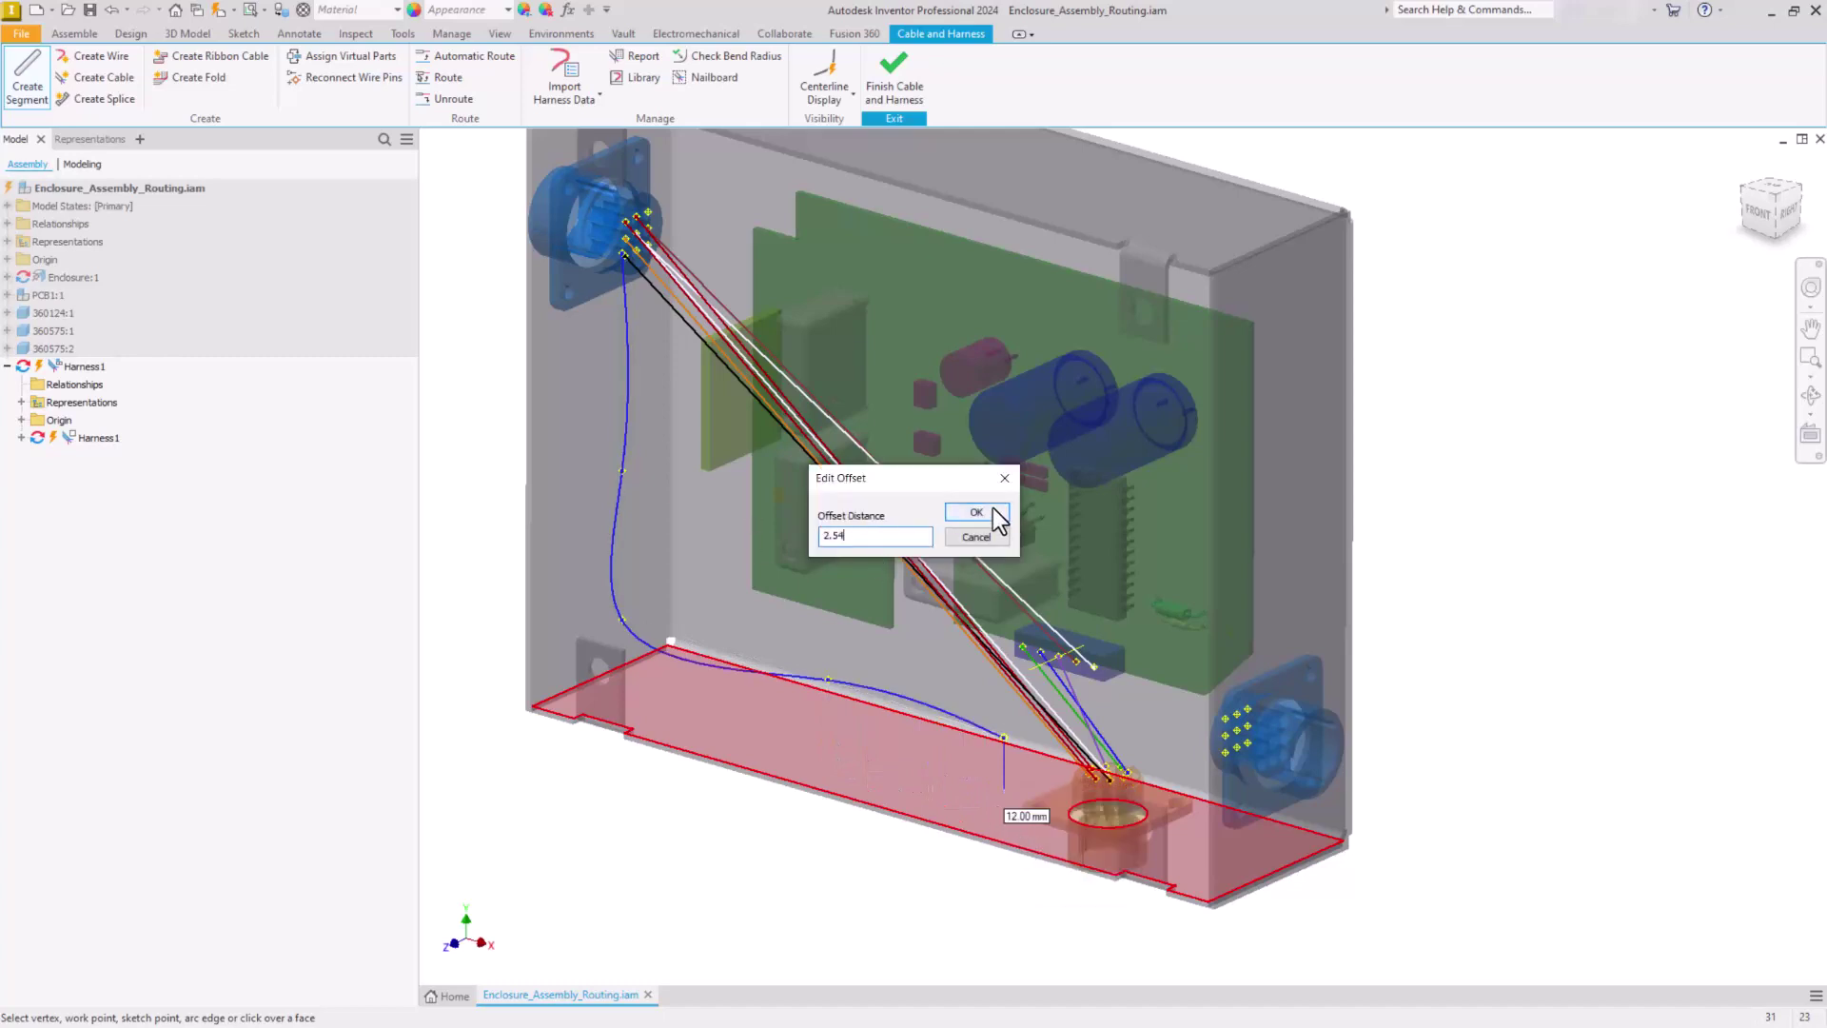
left_click(993, 509)
End the routing segment at the pin face of the floor-mounted connector and finish it
scroll(1068, 794, "down", 8)
left_click(1150, 711)
right_click(1149, 711)
left_click(1183, 740)
scroll(1184, 740, "up", 8)
middle_click_drag(1008, 670, 969, 746)
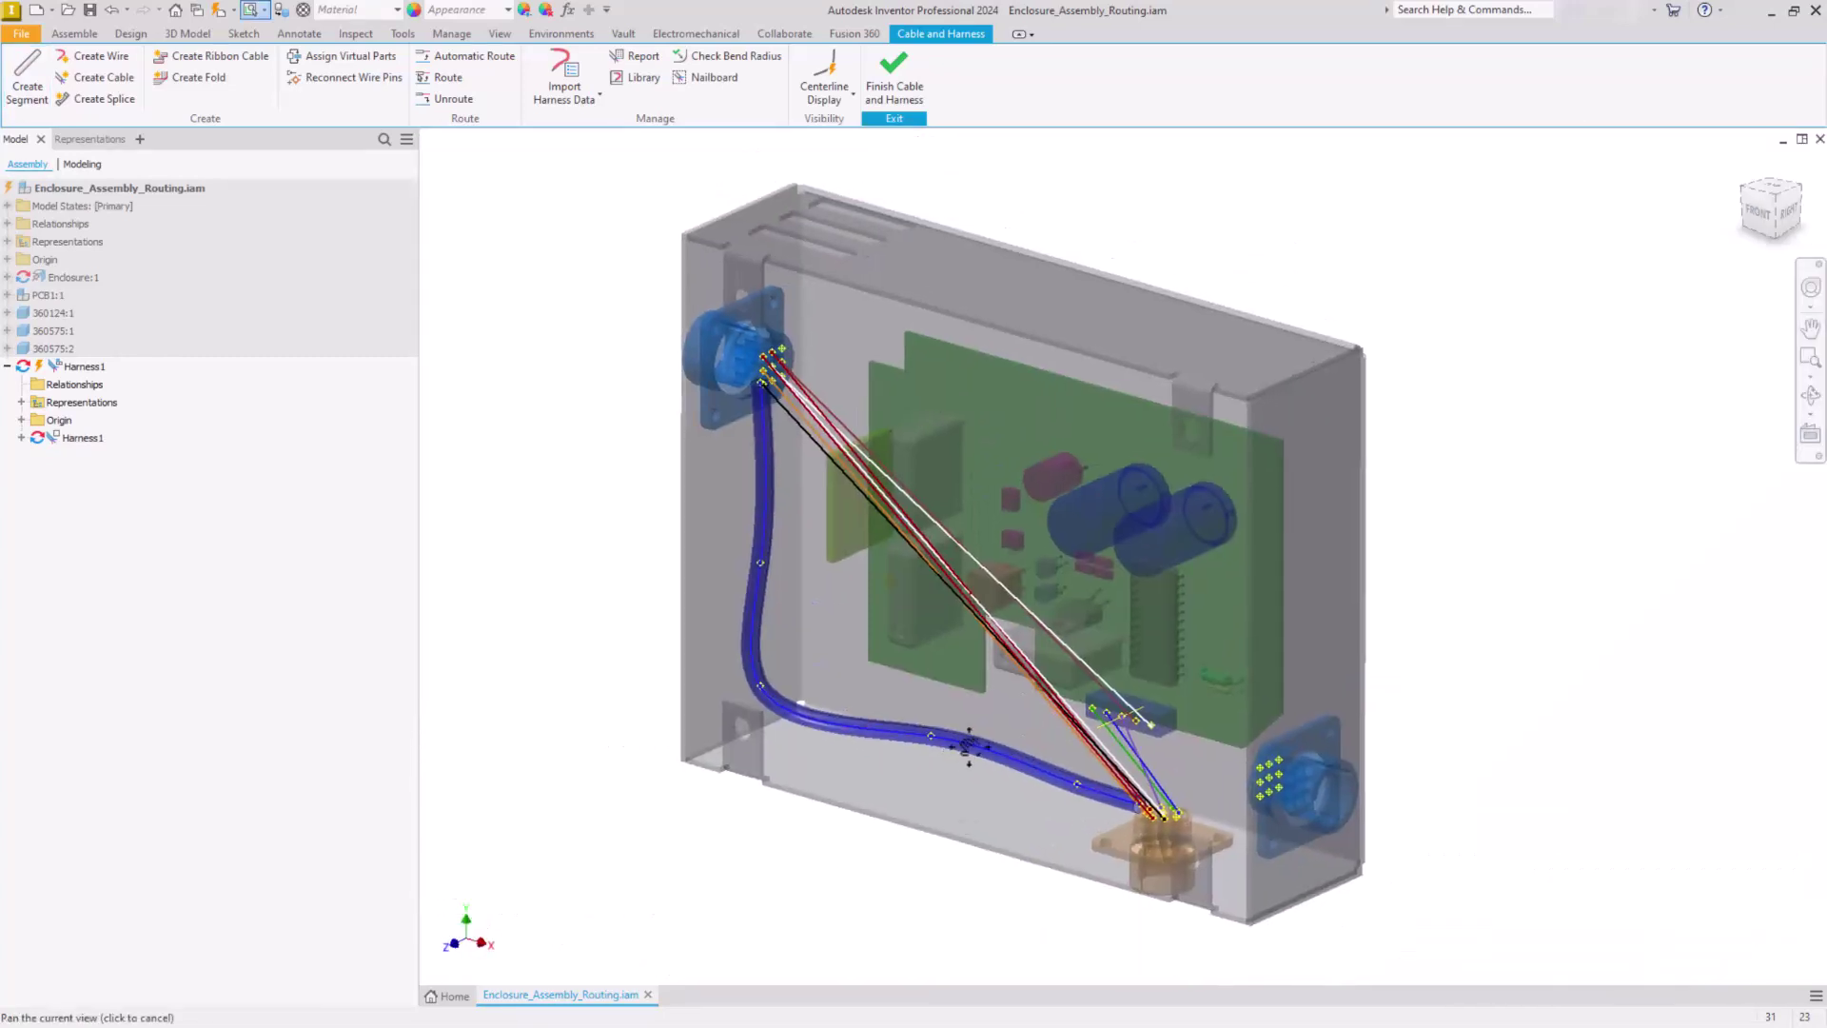
Create a branch segment from the main segment's point near the floor connector to the pin face of the PCB terminal block
left_click(27, 81)
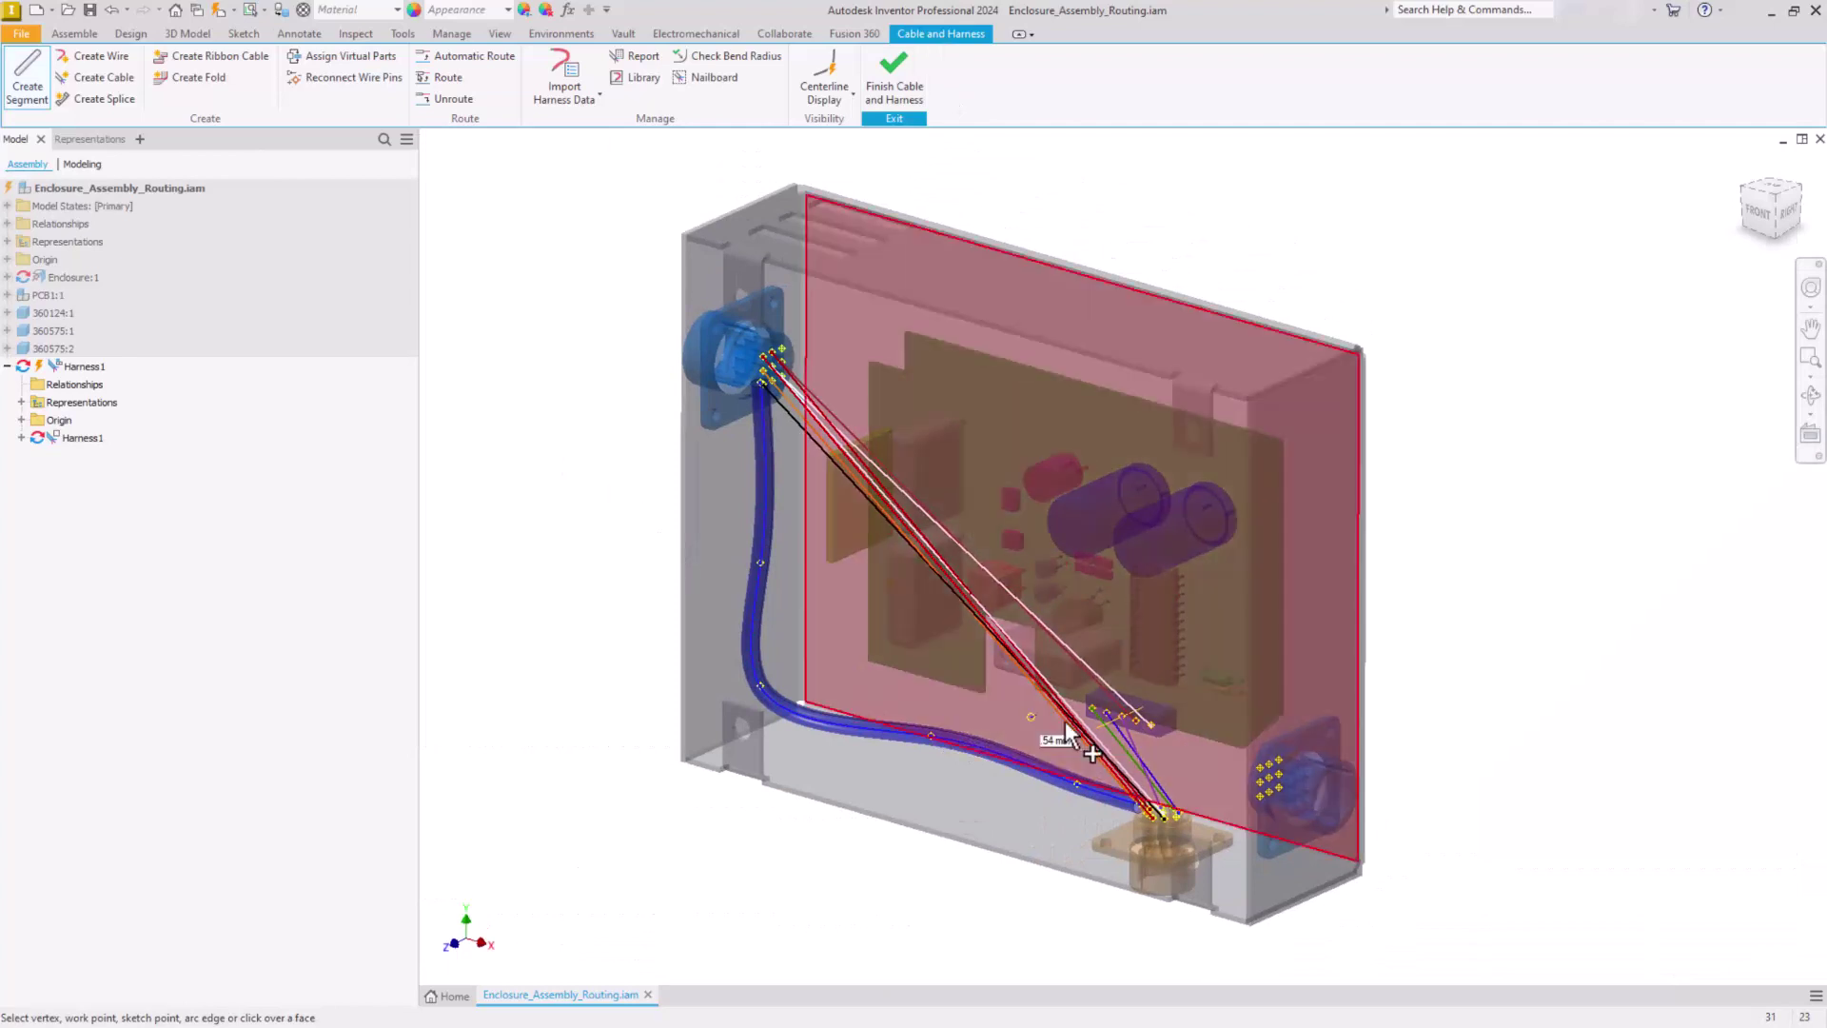
scroll(1066, 733, "up", 5)
scroll(899, 433, "up", 1)
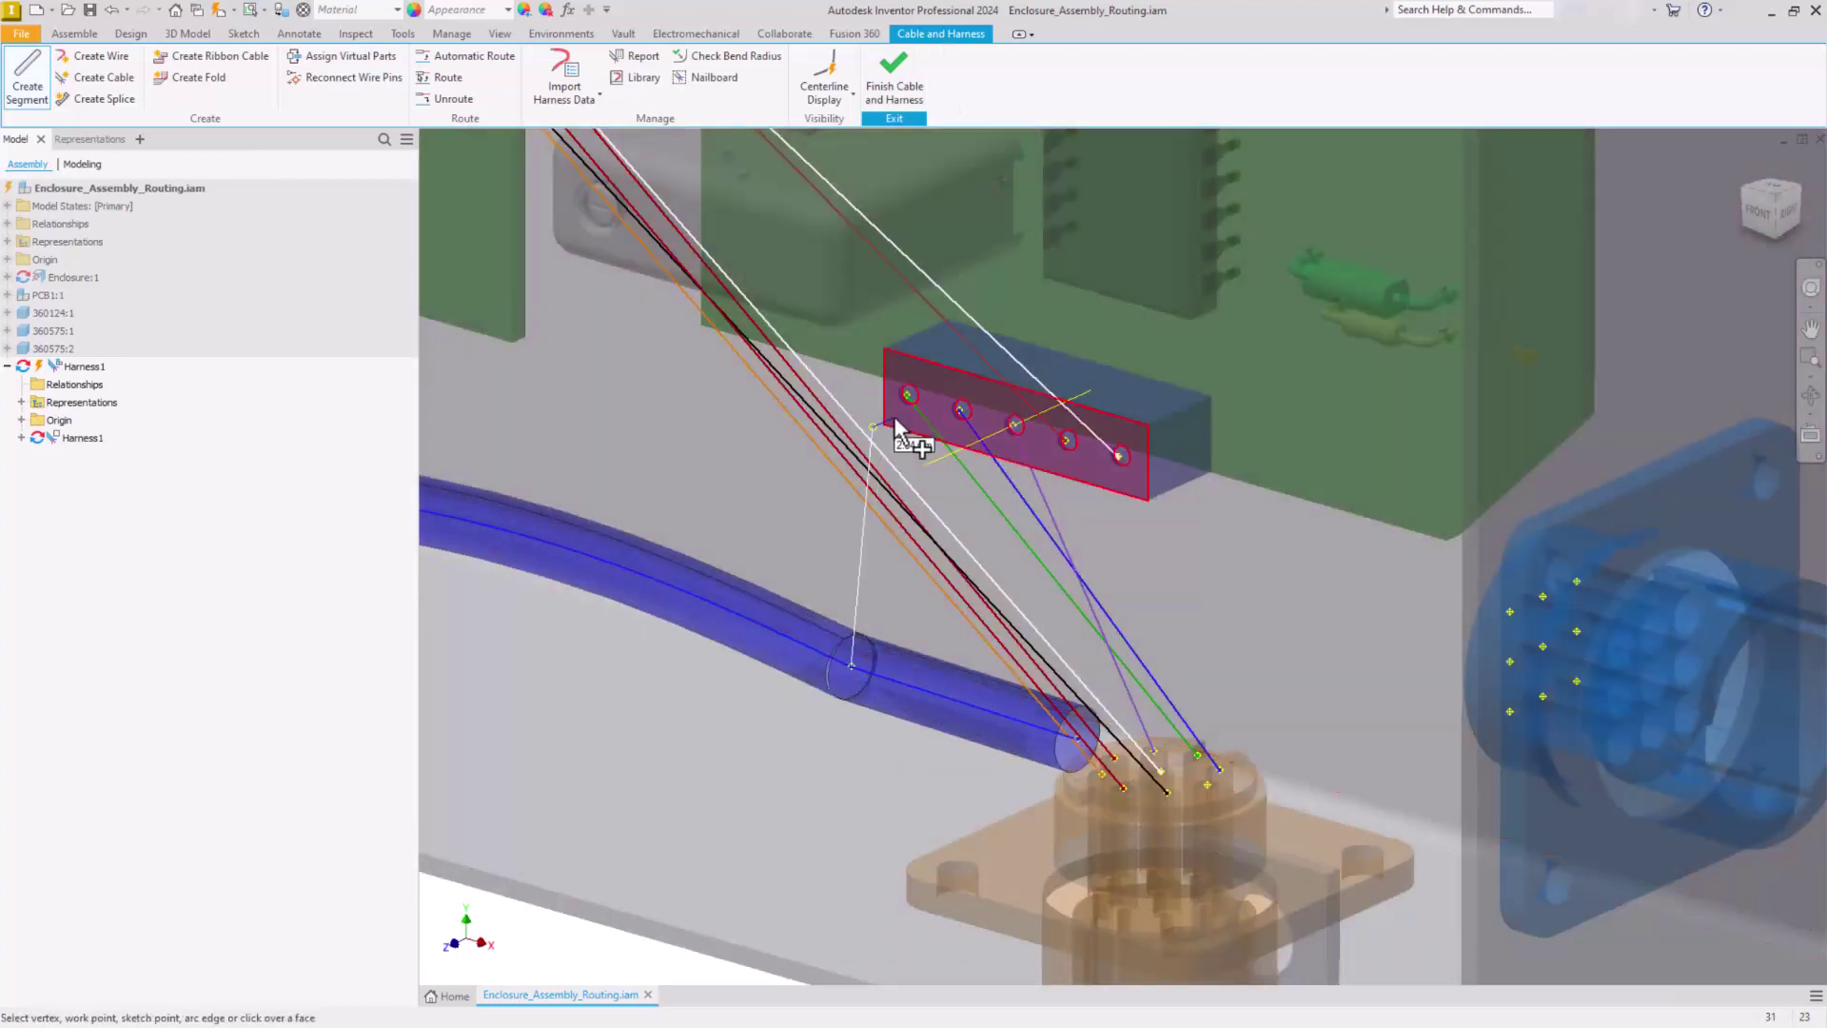
left_click(895, 419)
right_click(913, 446)
left_click(944, 466)
scroll(899, 666, "down", 6)
middle_click_drag(890, 664, 911, 676)
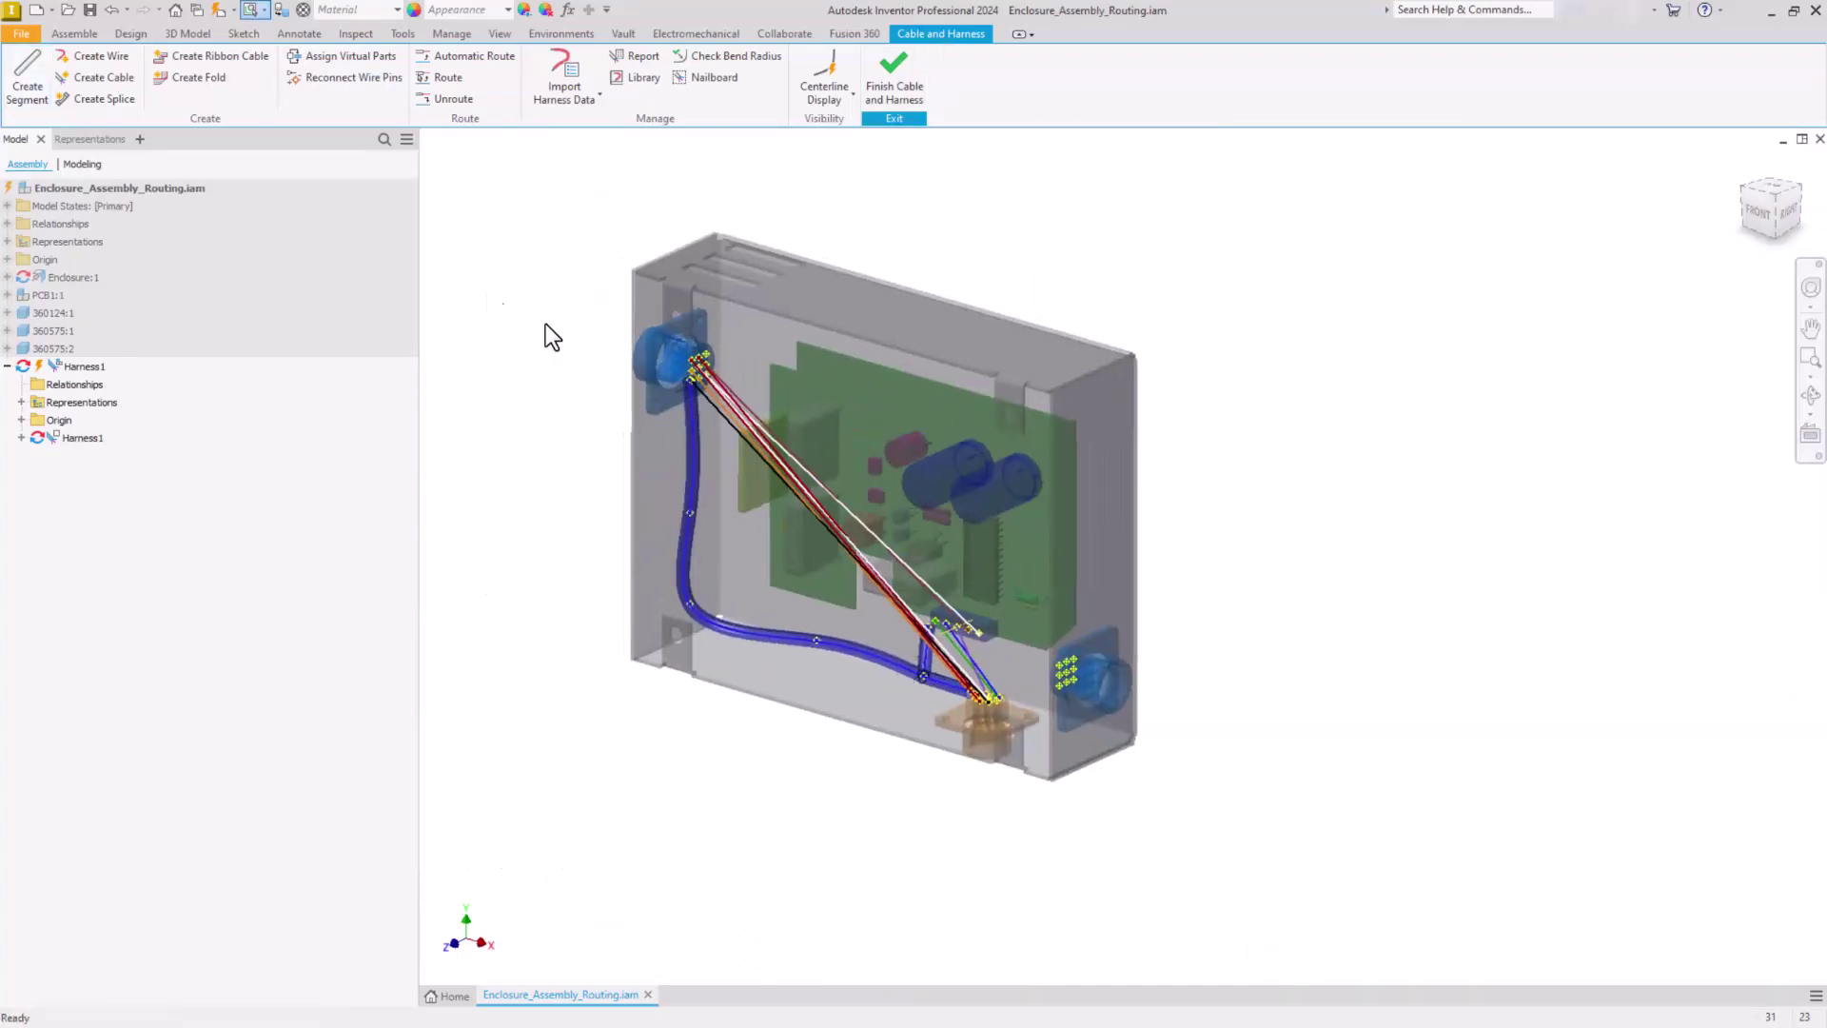
Automatically route all unrouted wires through the segments
left_click(455, 58)
left_click(543, 186)
left_click(509, 243)
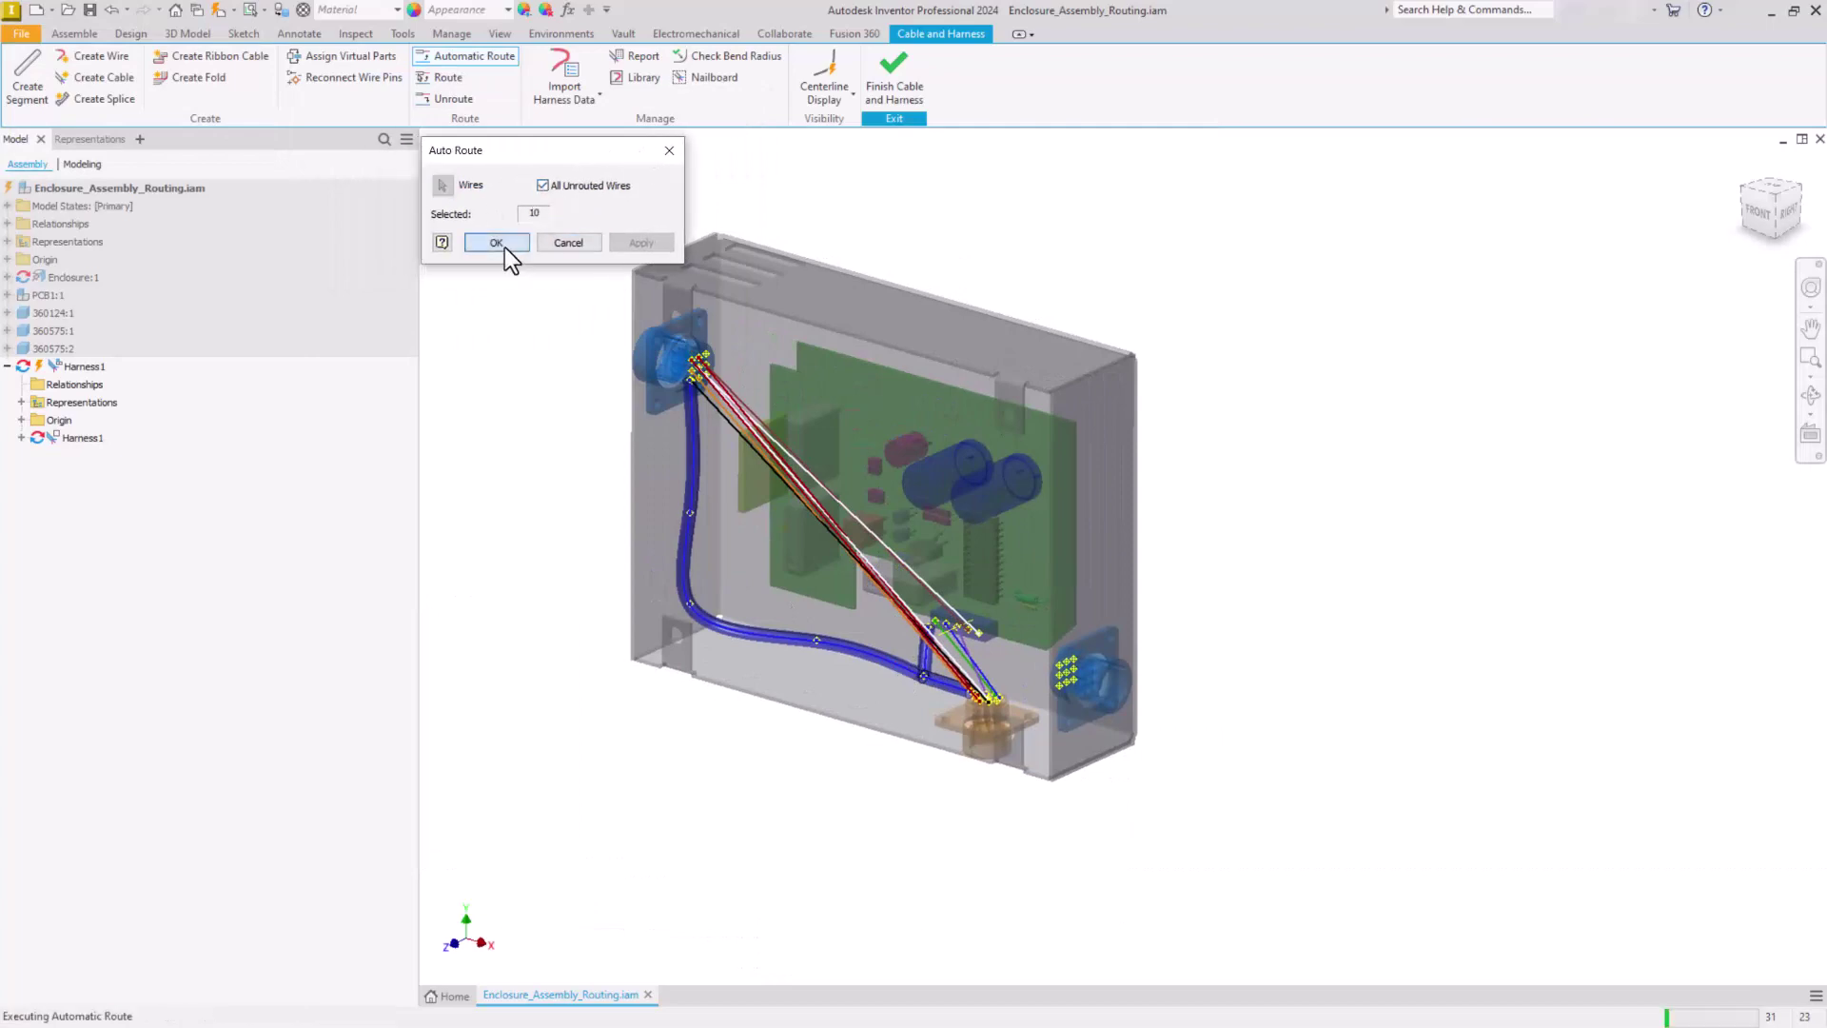
Unroute the white wire on the terminal block's end pin from all segments and reroute it from the branch segment to the main segment
key("F2")
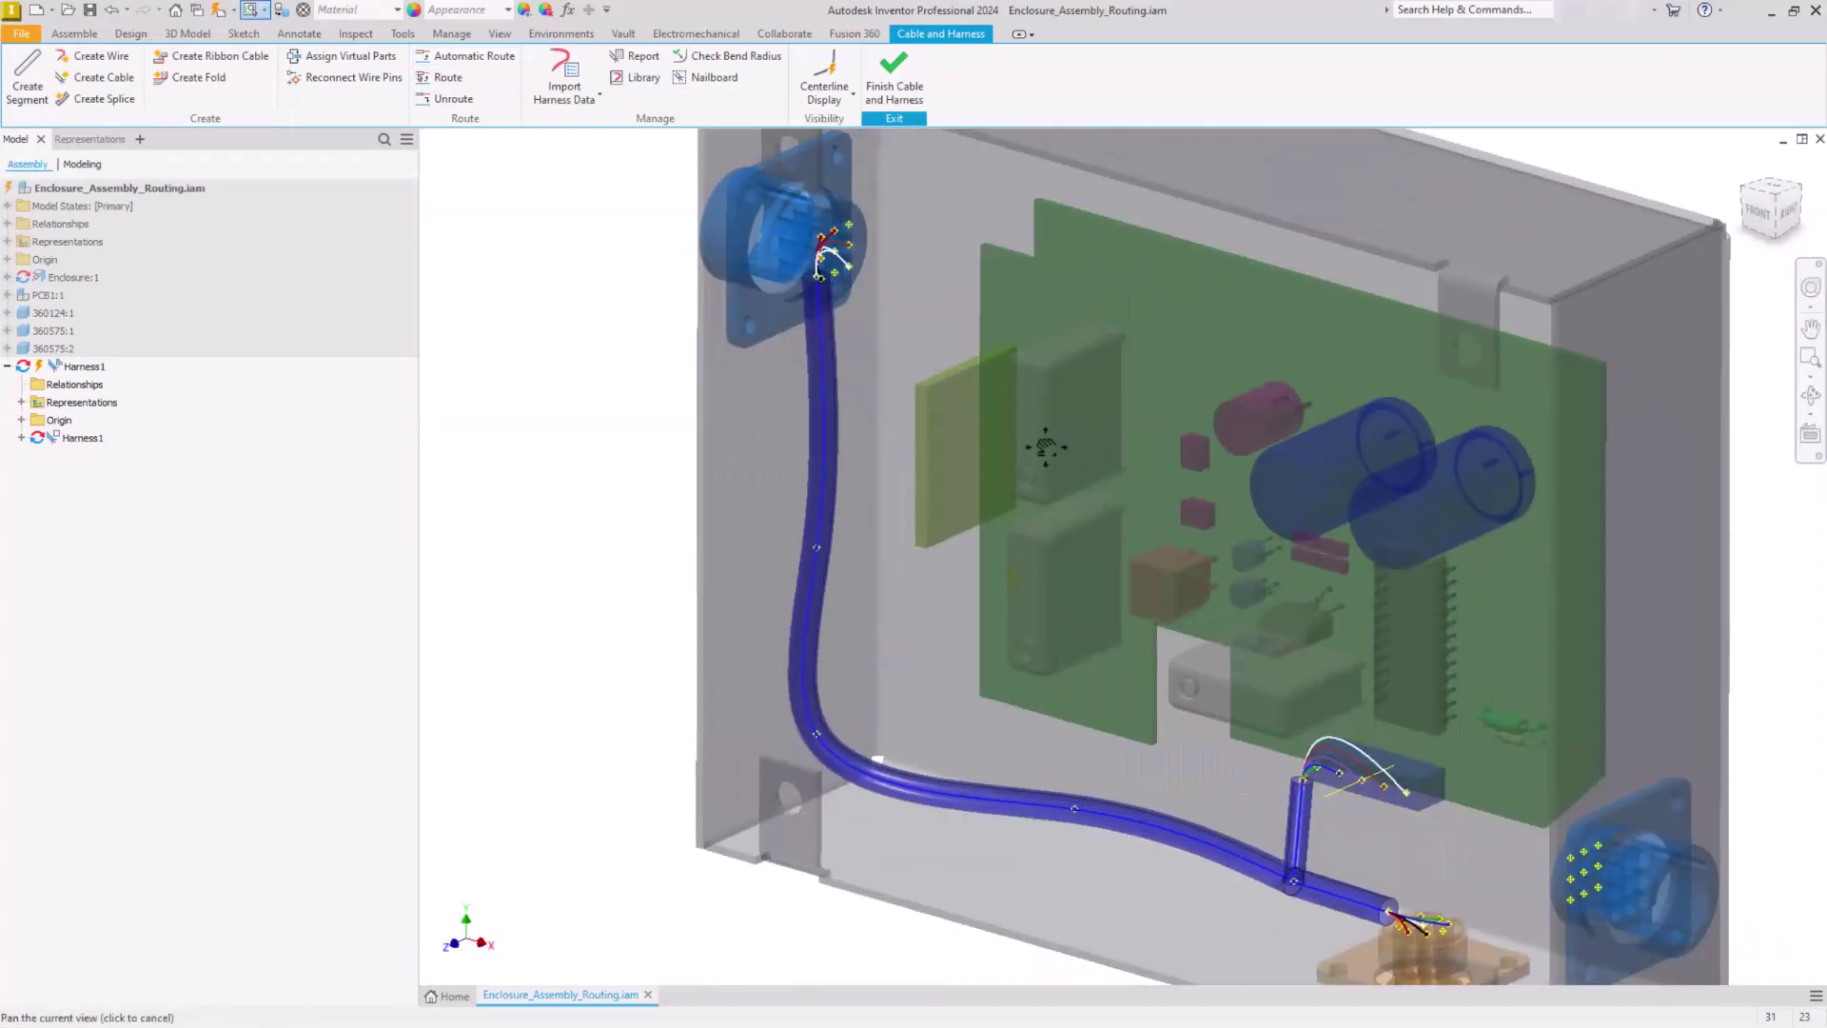
left_click(449, 99)
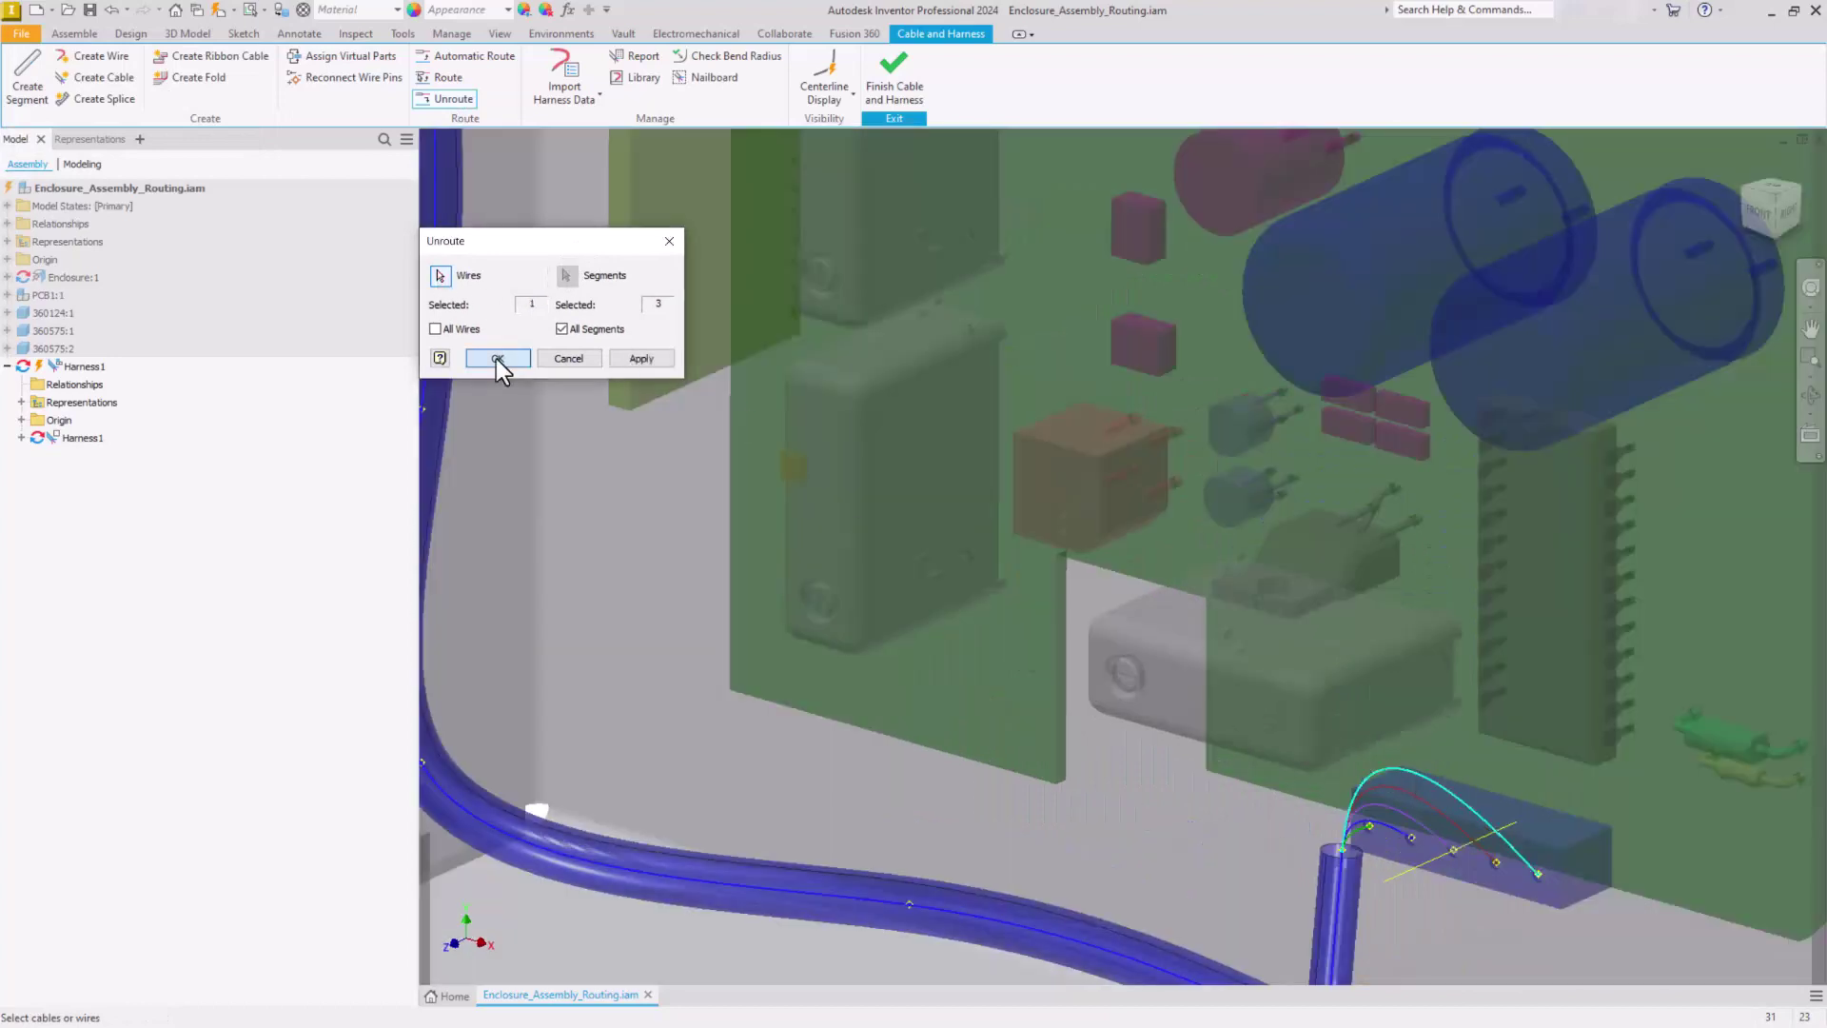
left_click(498, 358)
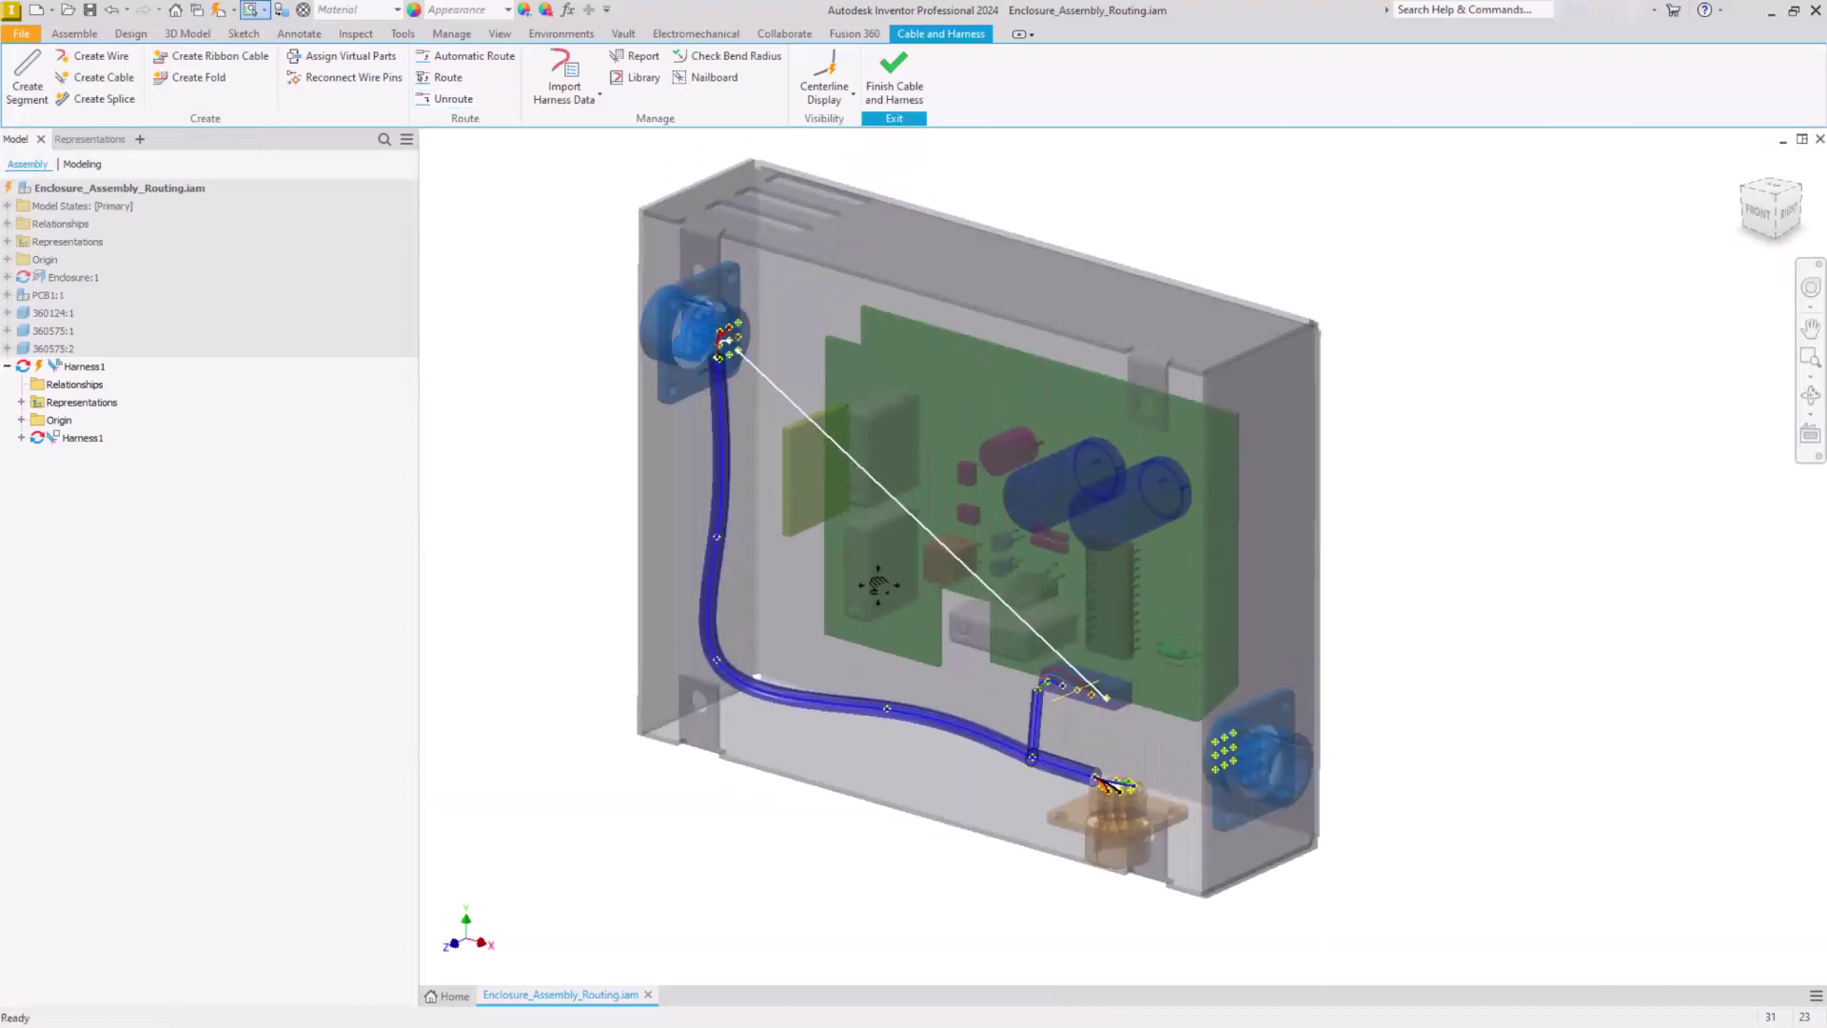
left_click(446, 77)
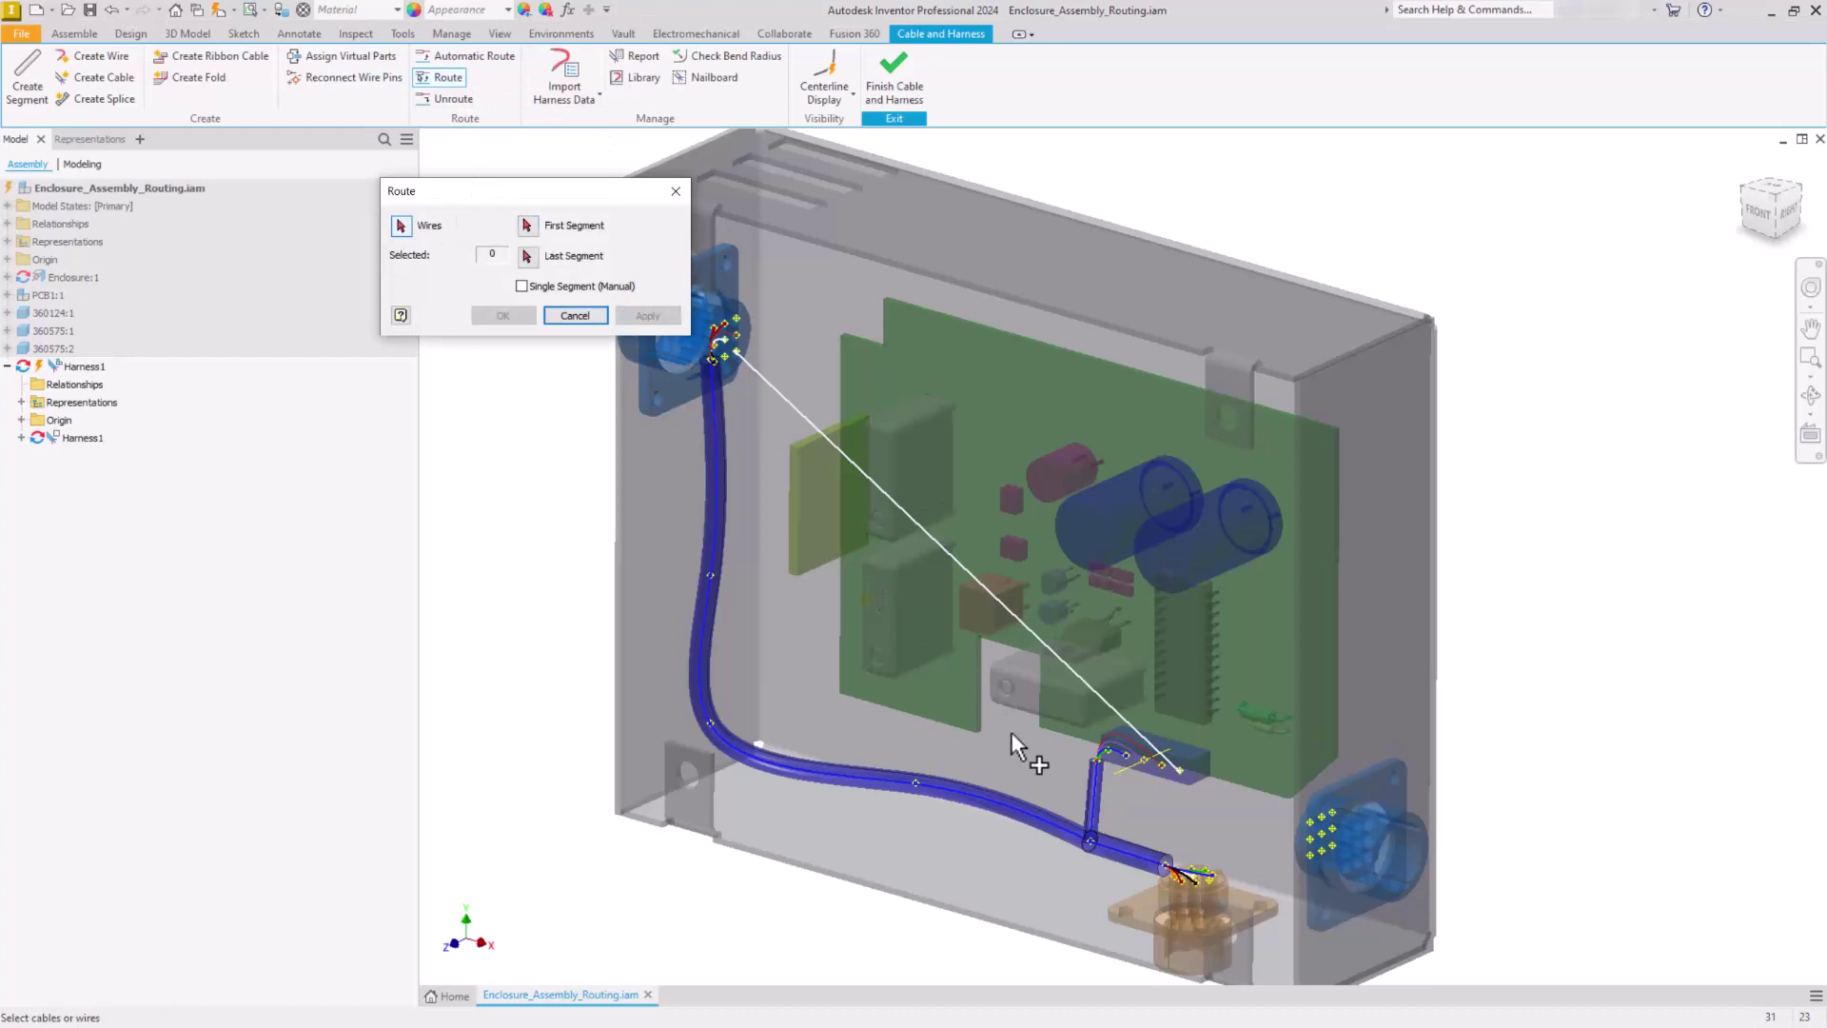
left_click(529, 226)
left_click(1091, 780)
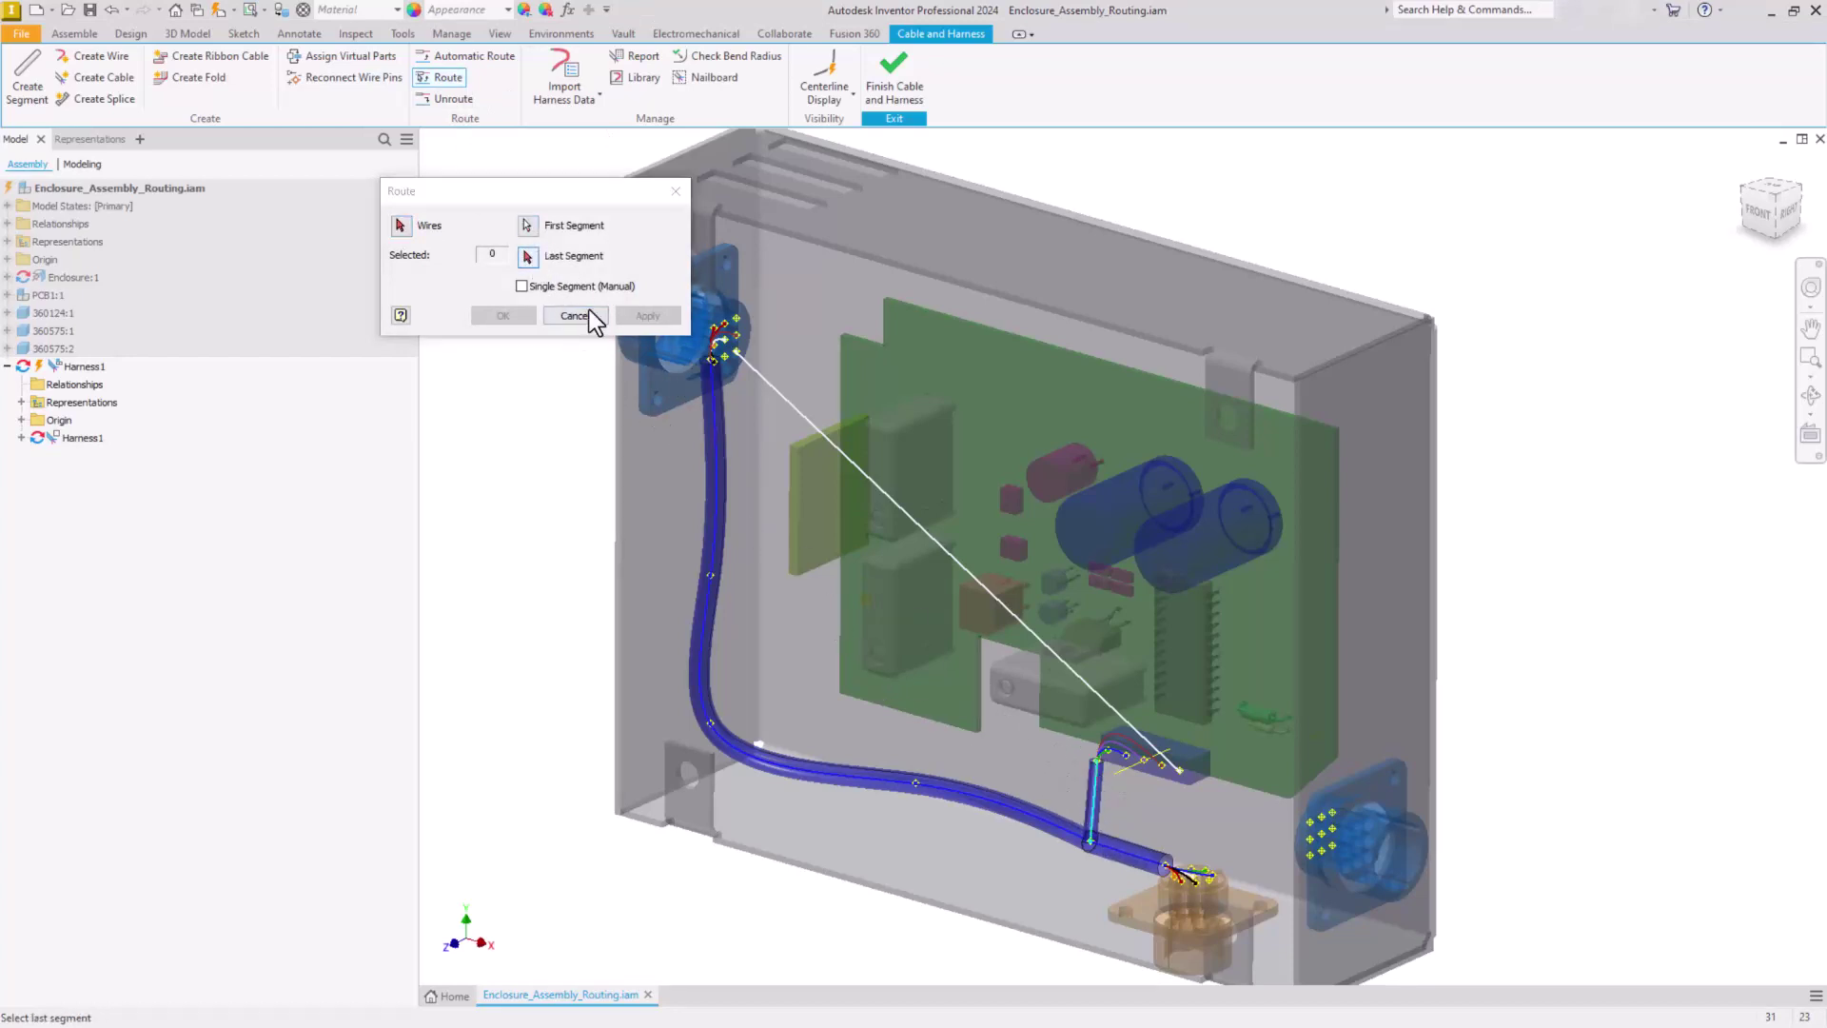
left_click(714, 373)
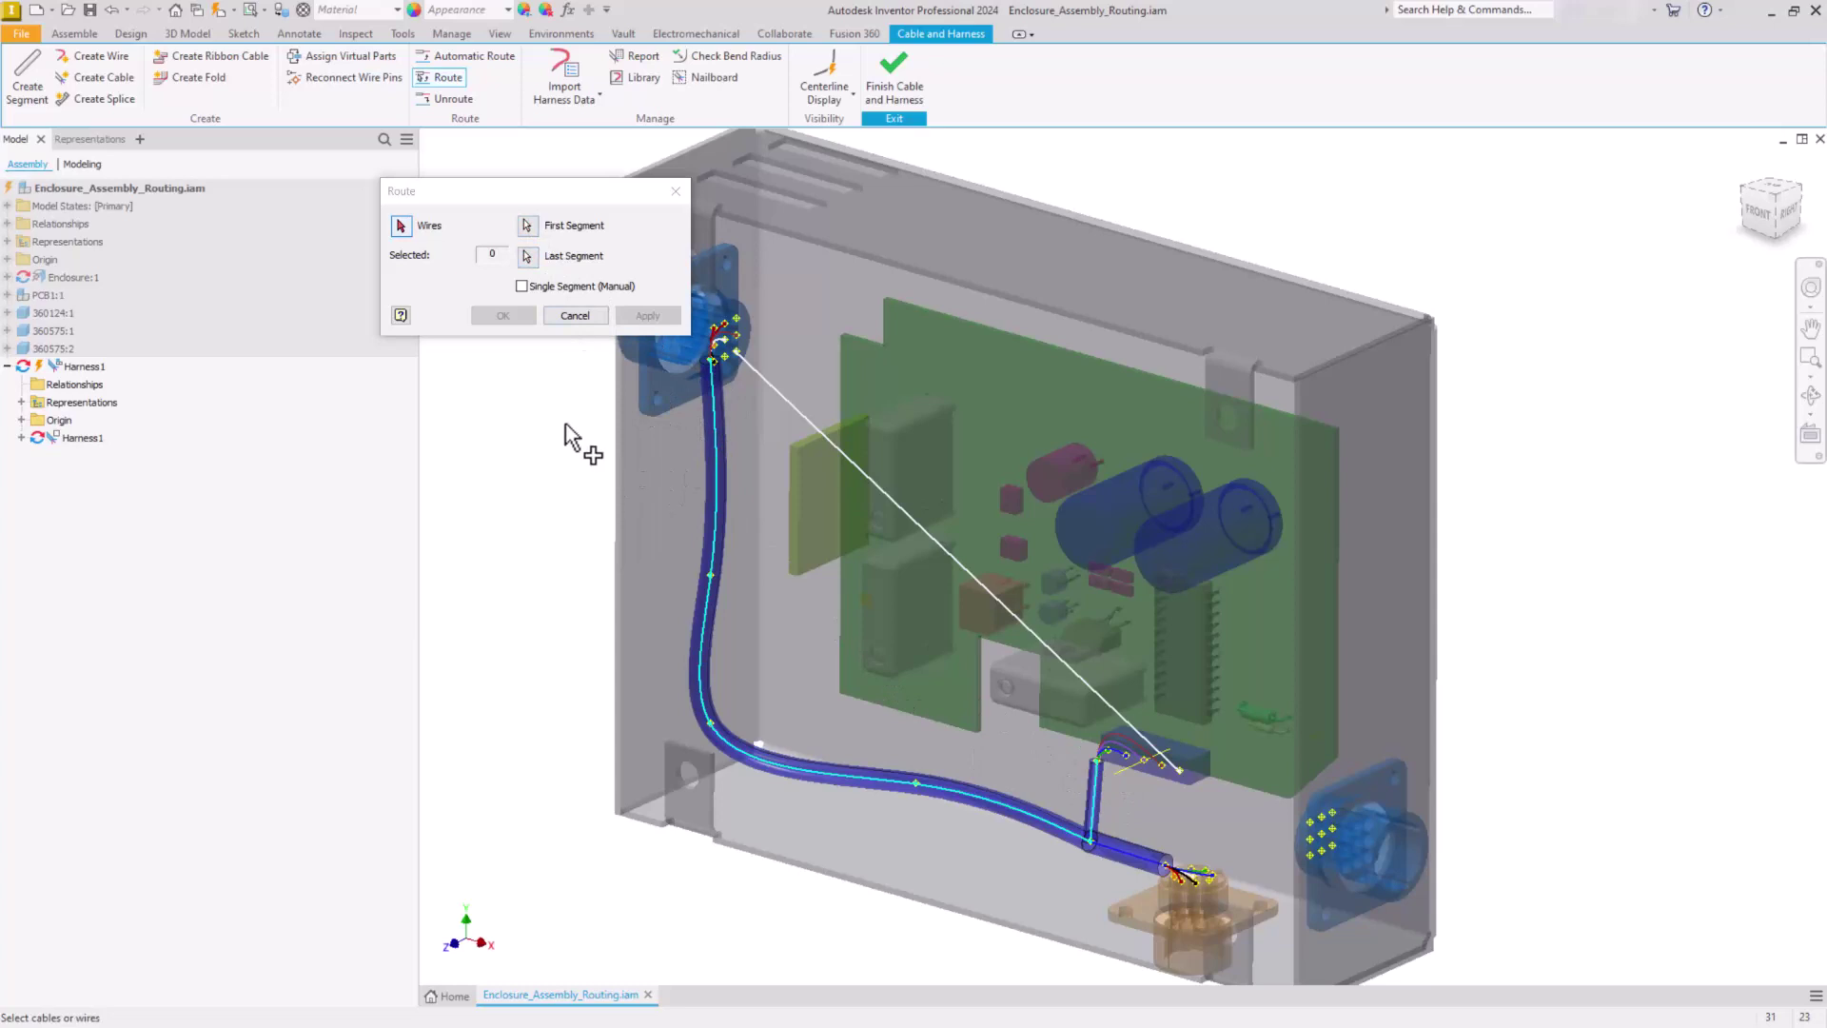
left_click(815, 428)
left_click(504, 317)
scroll(729, 365, "down", 5)
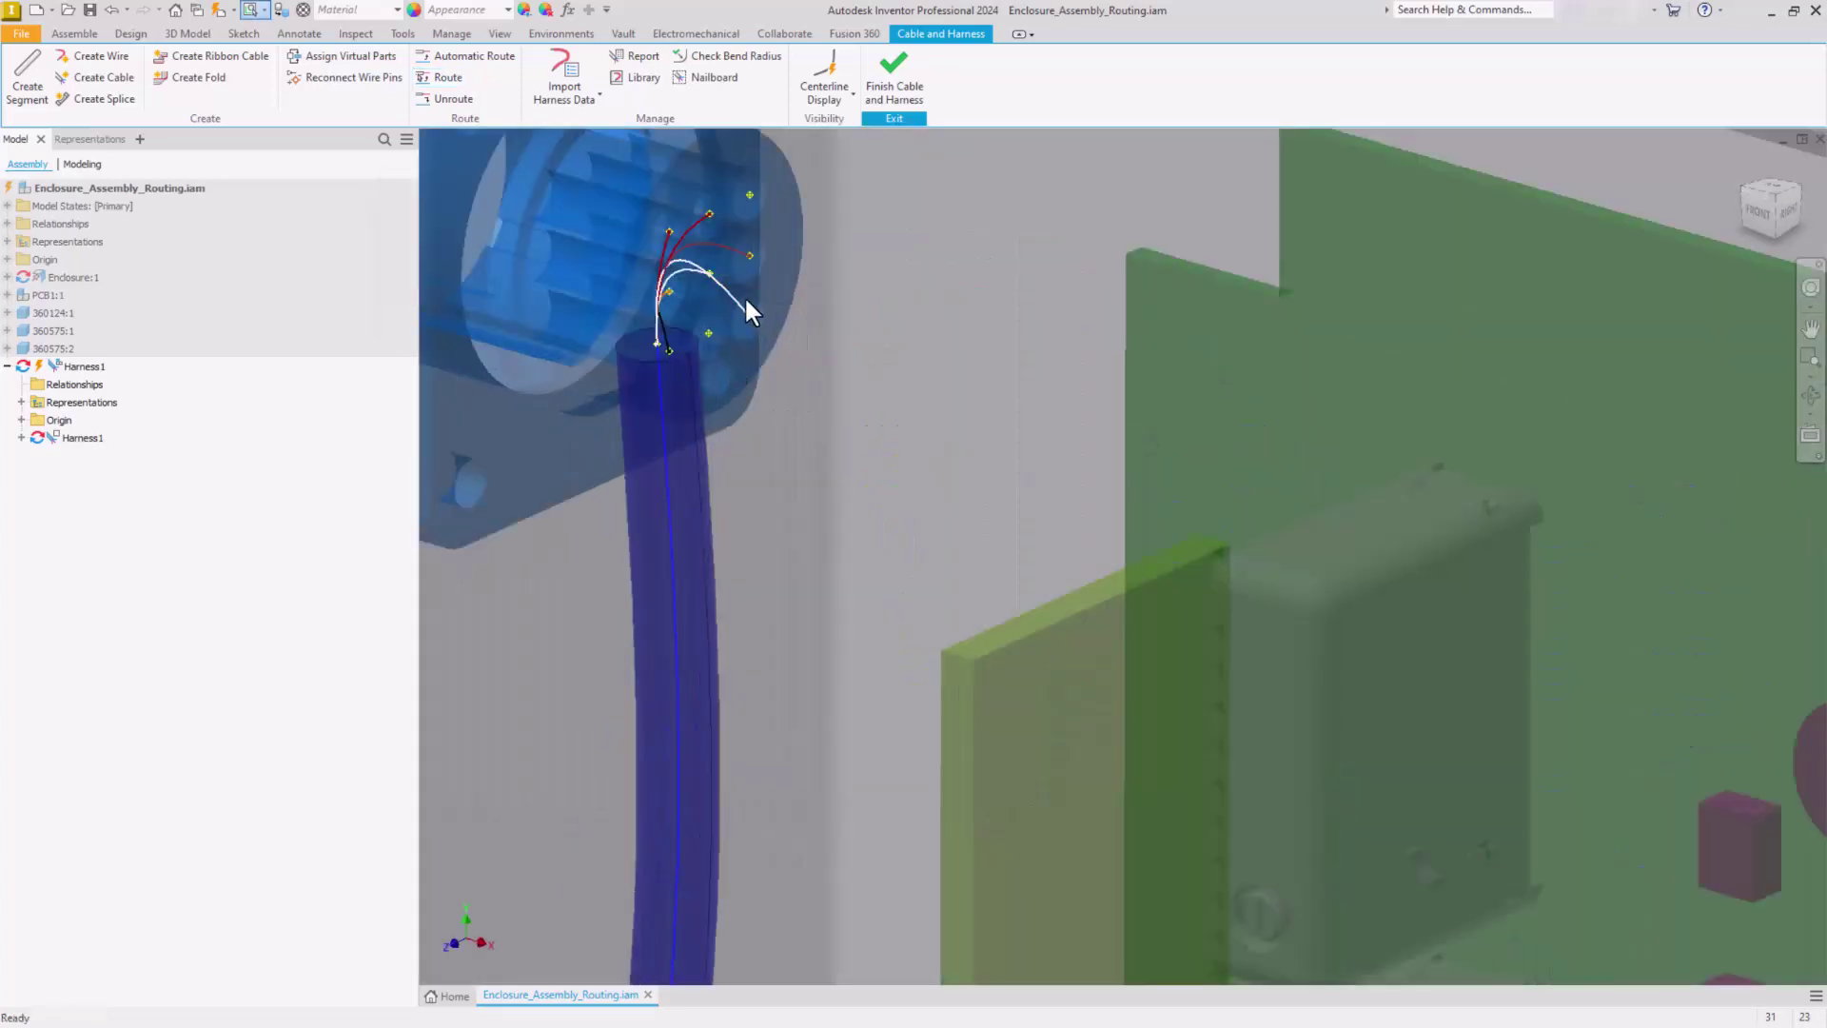
scroll(746, 303, "down", 3)
scroll(696, 472, "up", 6)
middle_click_drag(1015, 737, 770, 265)
scroll(1155, 538, "up", 4)
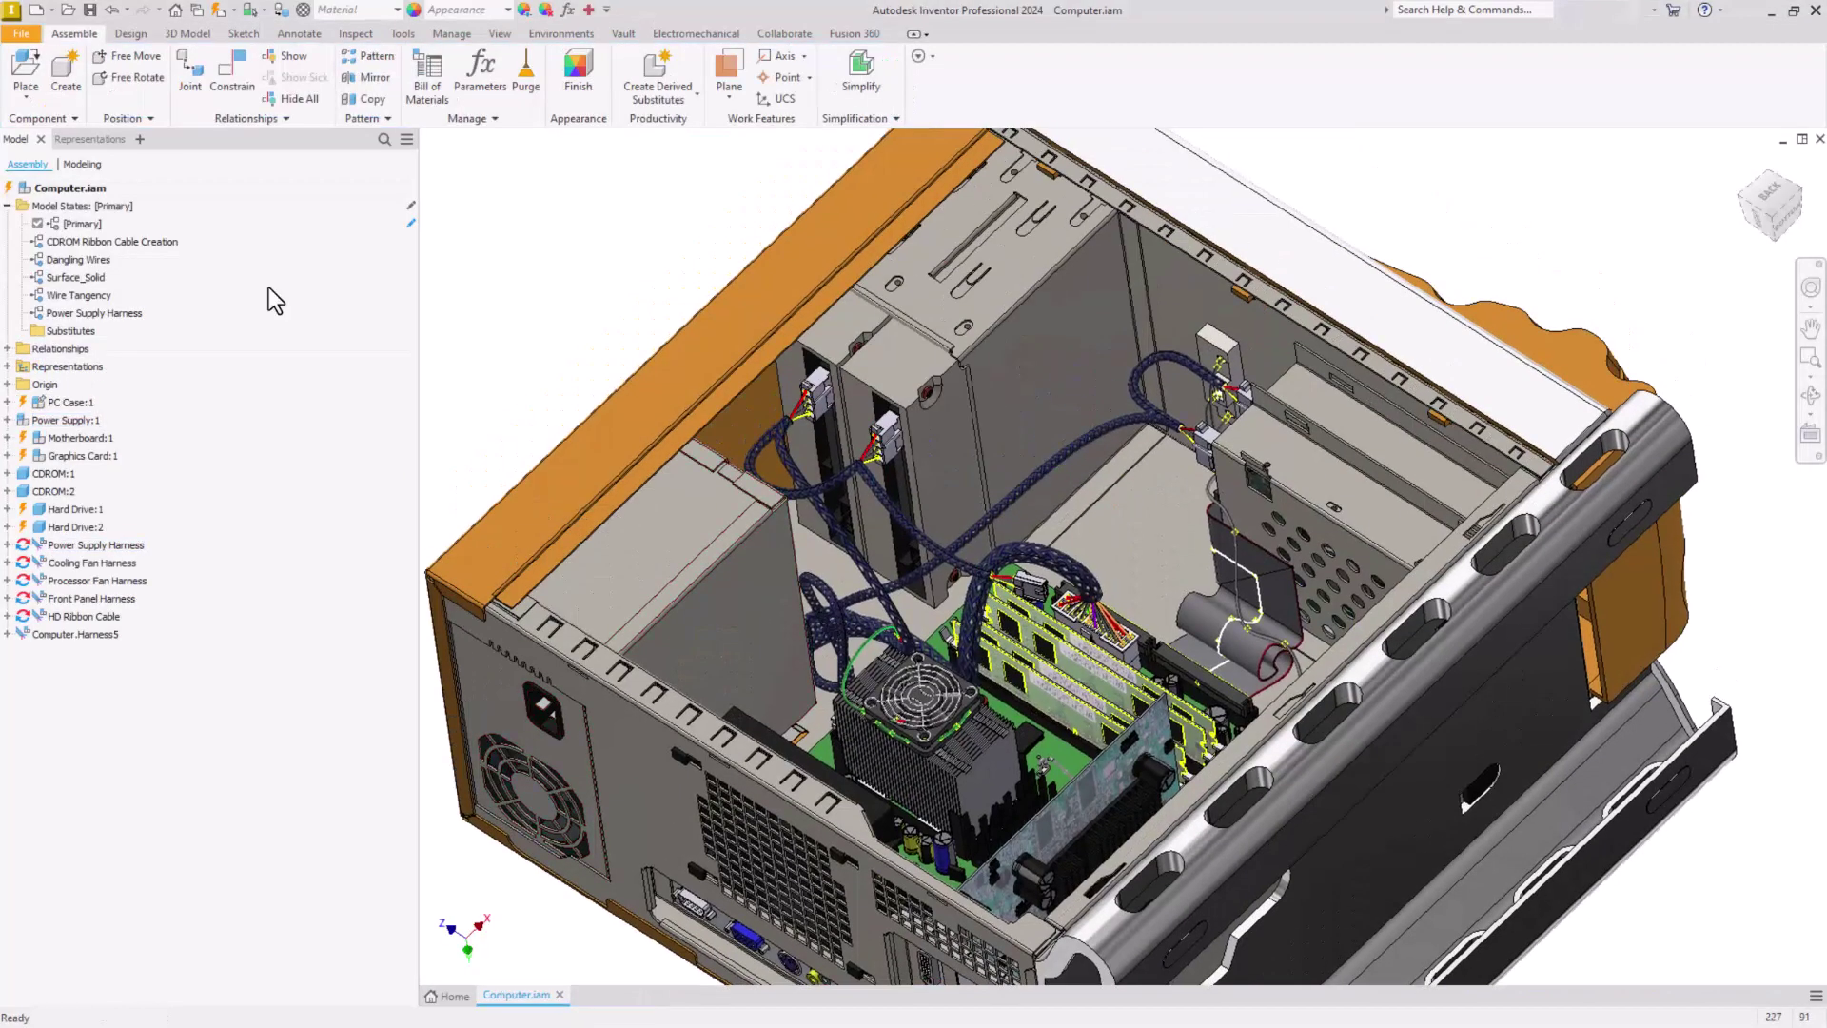
Activate the CDROM Ribbon Cable Creation model state of Computer.iam and open Computer.Harness5 for editing
double_click(134, 241)
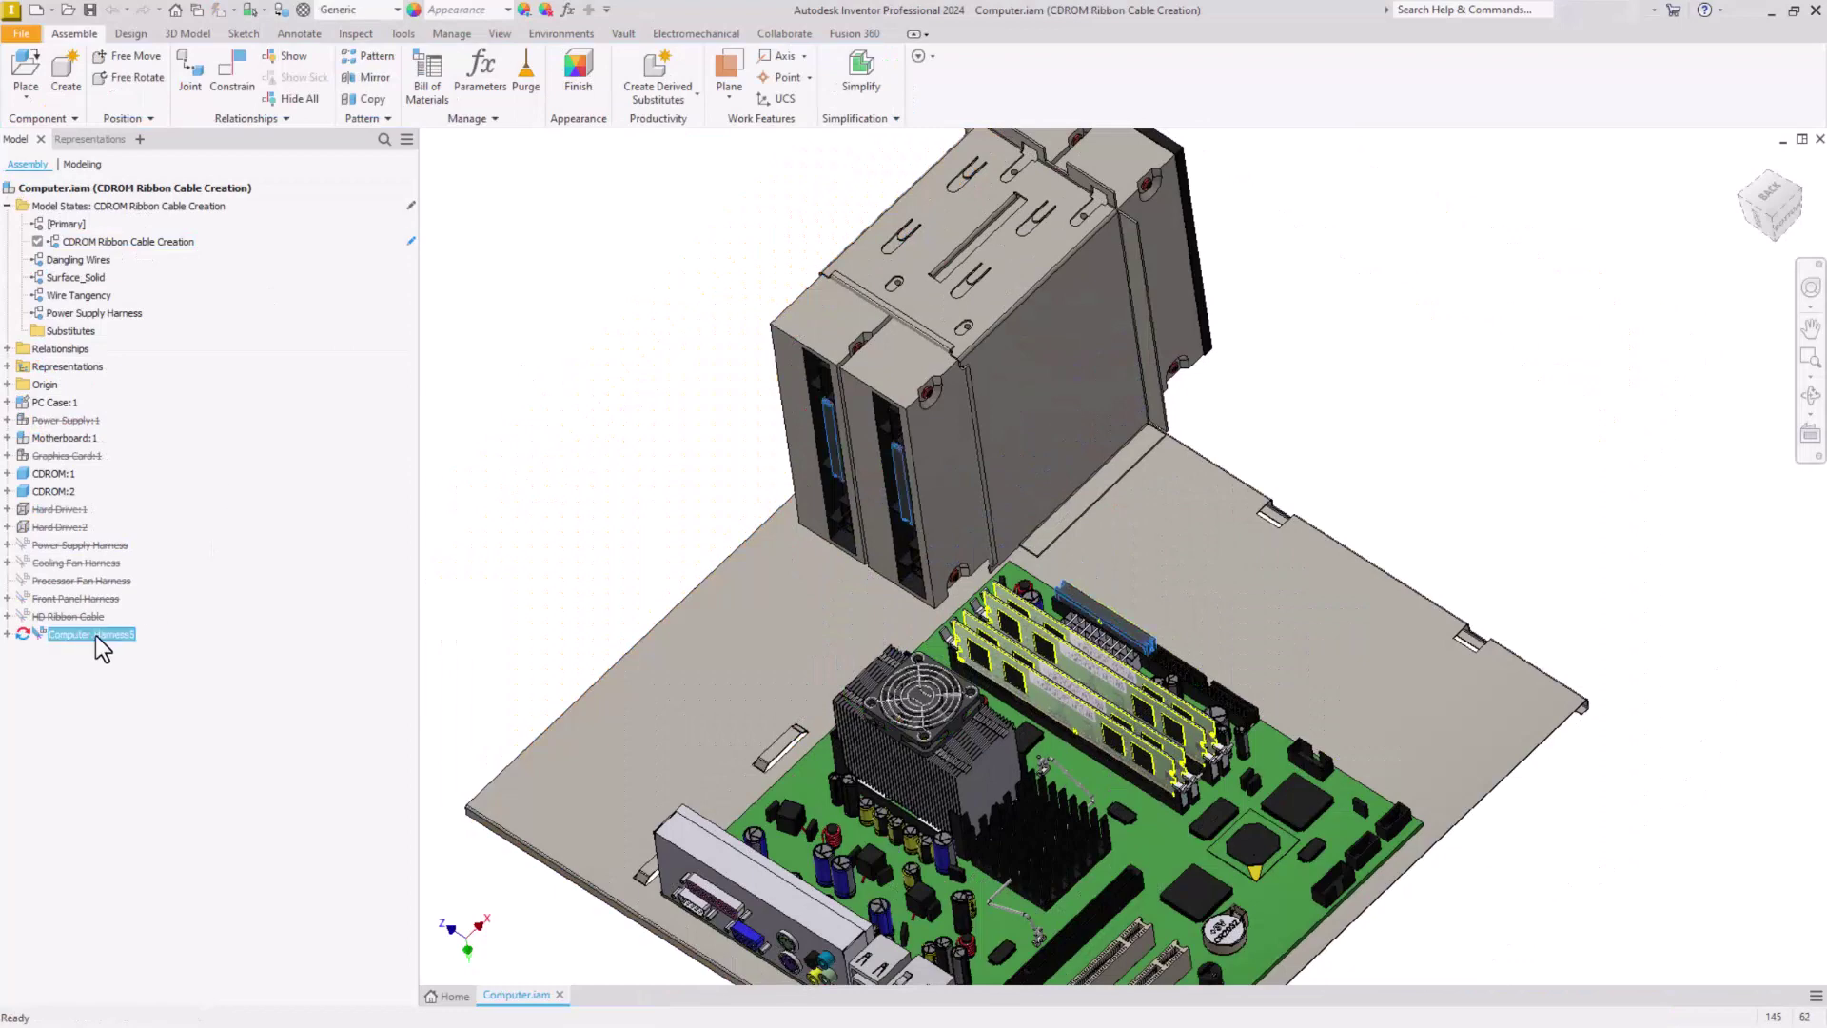
double_click(91, 634)
Create a Standard Gray 28AWG_40Con ribbon cable from the motherboard connector to the nearer CD-ROM connector, flipping the end connector's direction
left_click(197, 61)
left_click_drag(581, 216, 676, 219)
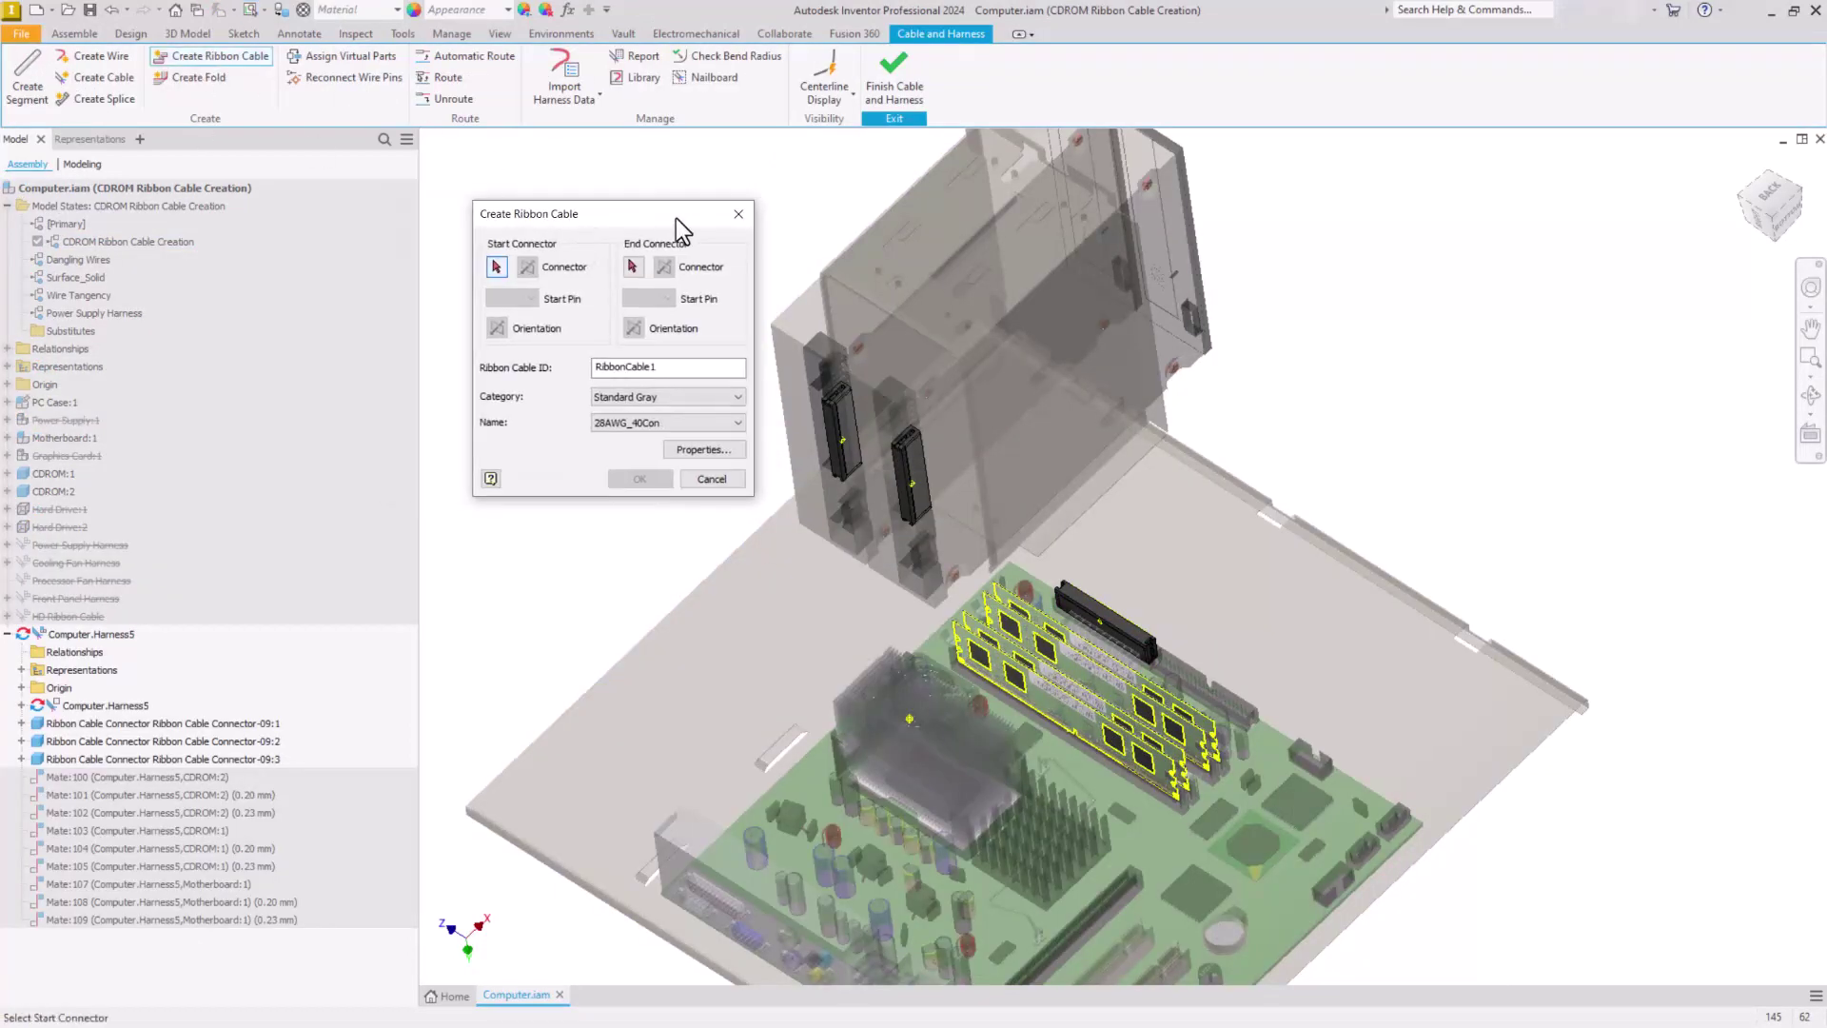
left_click(1085, 608)
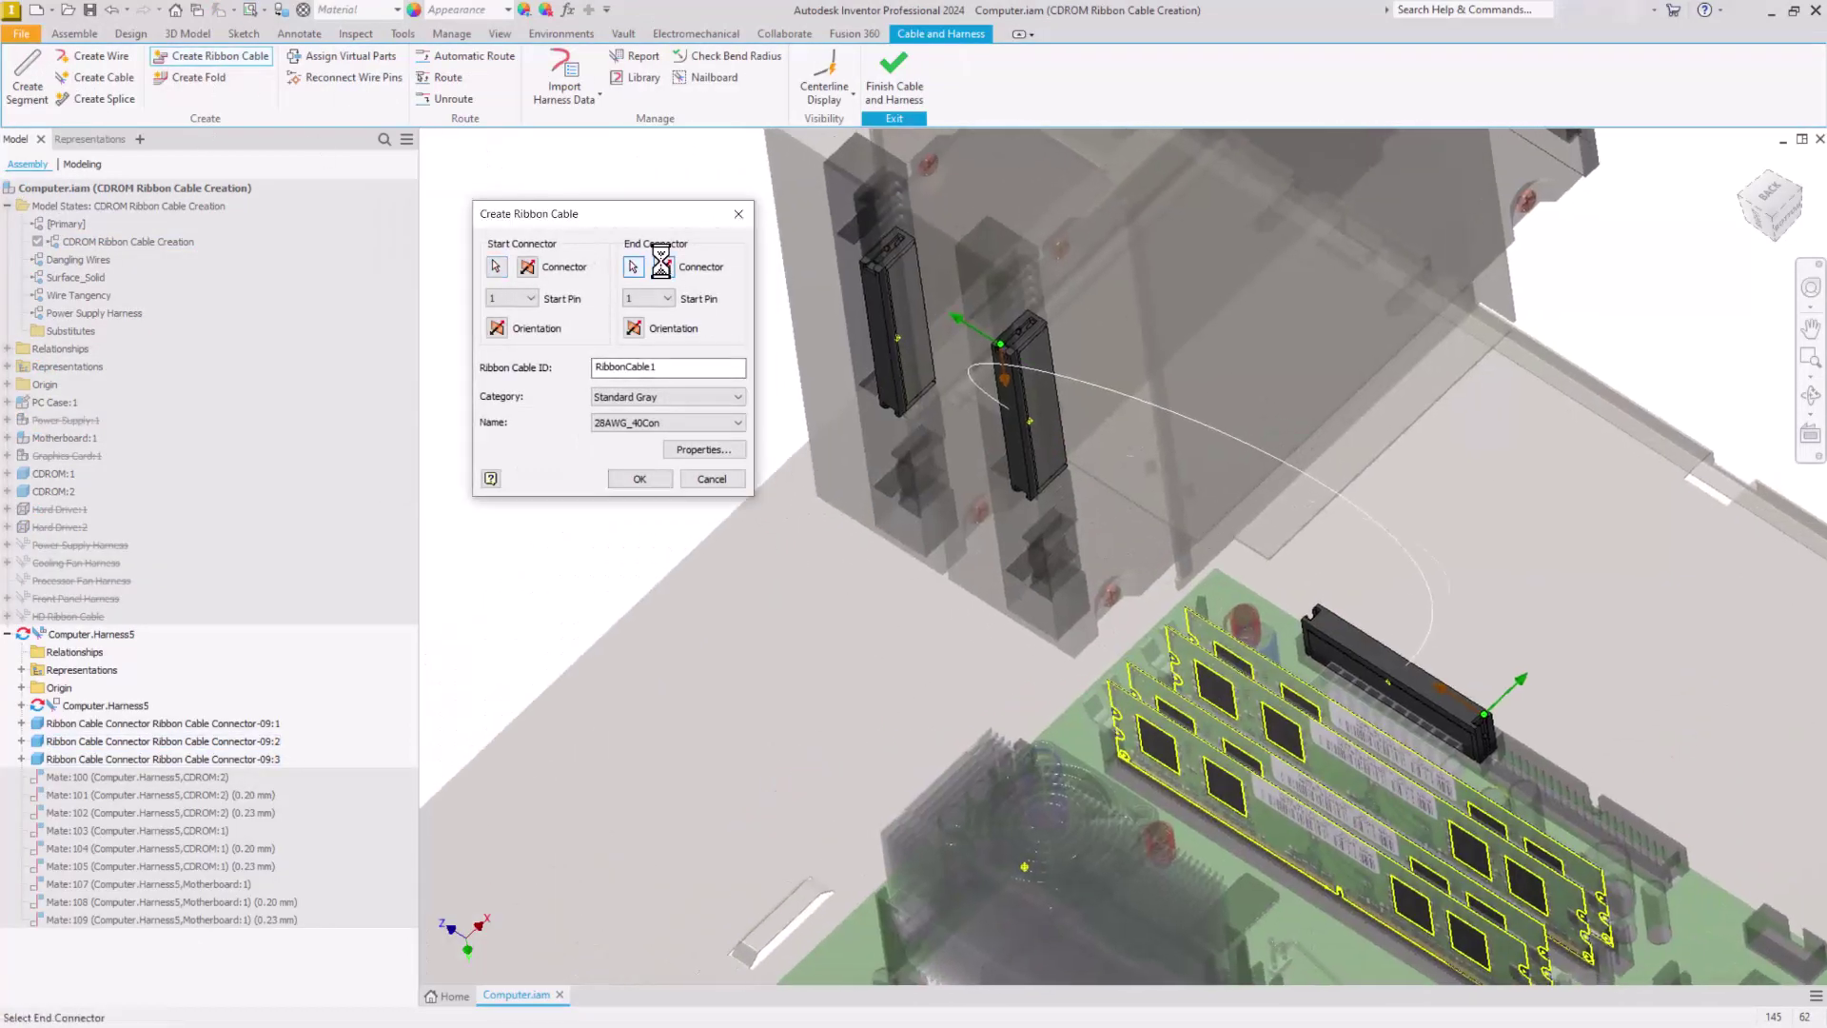
left_click(664, 269)
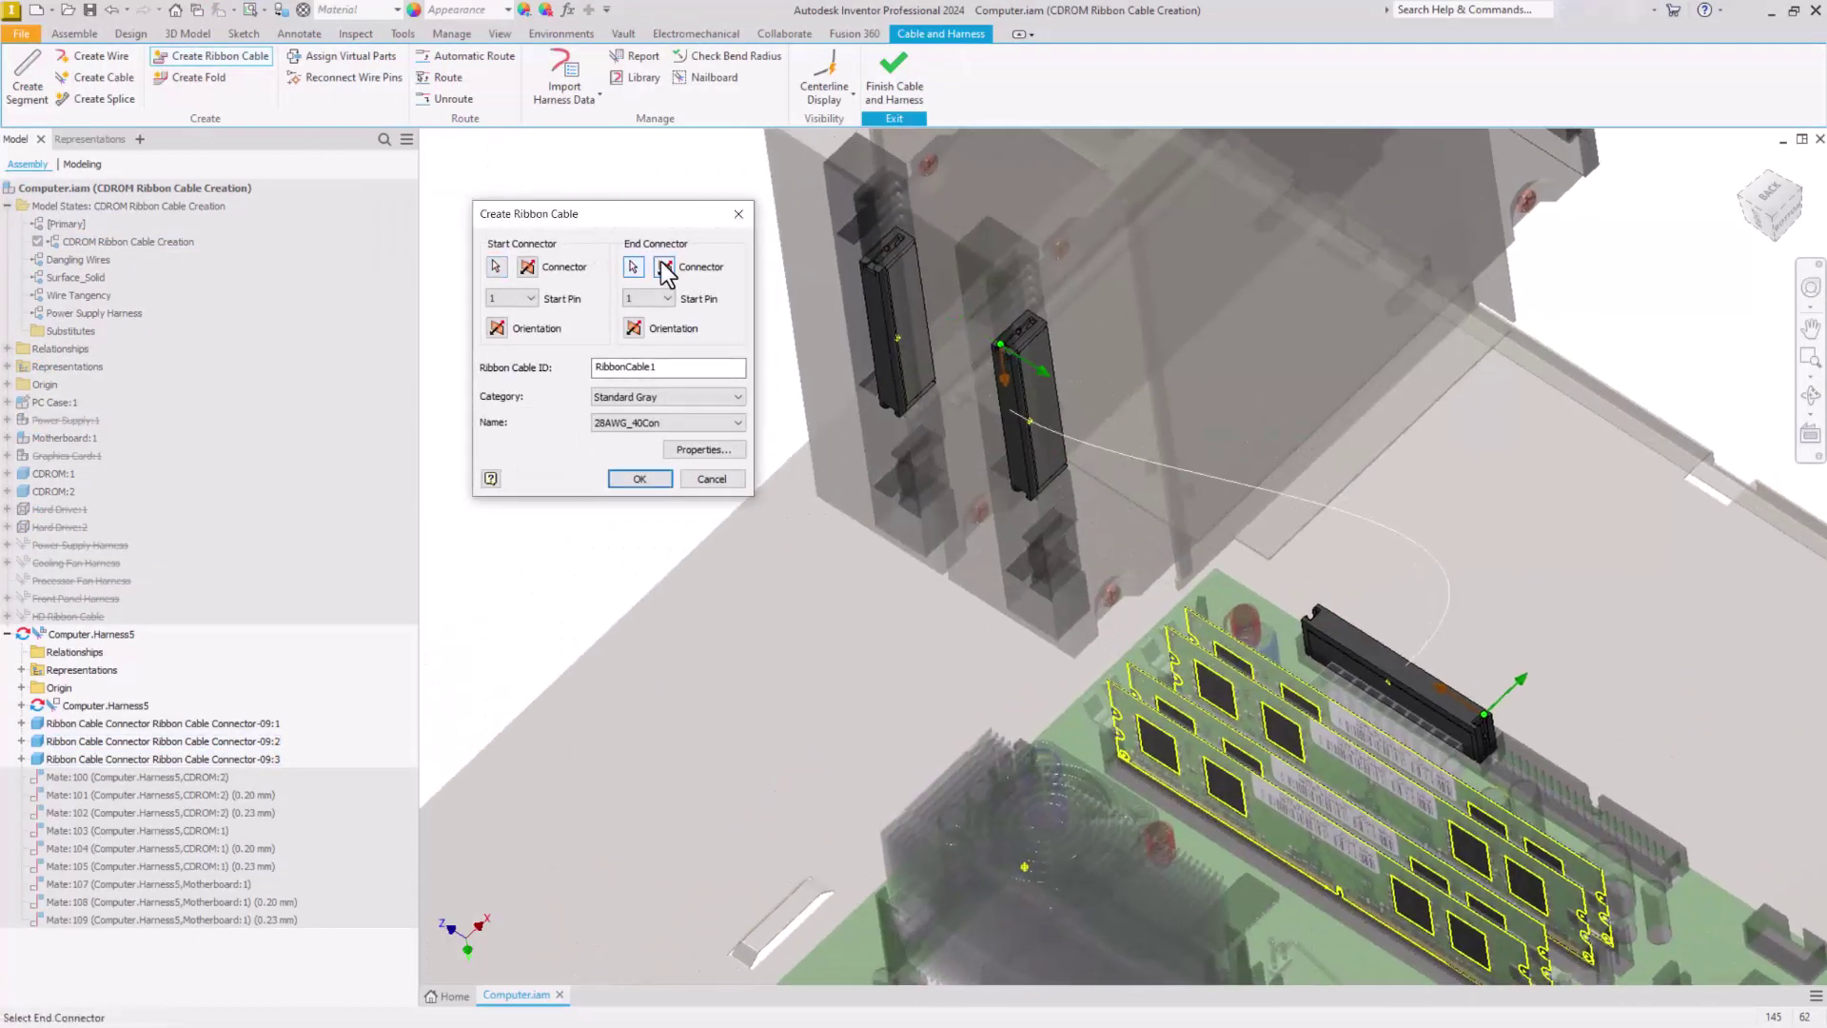
left_click(666, 423)
left_click(655, 422)
left_click(529, 298)
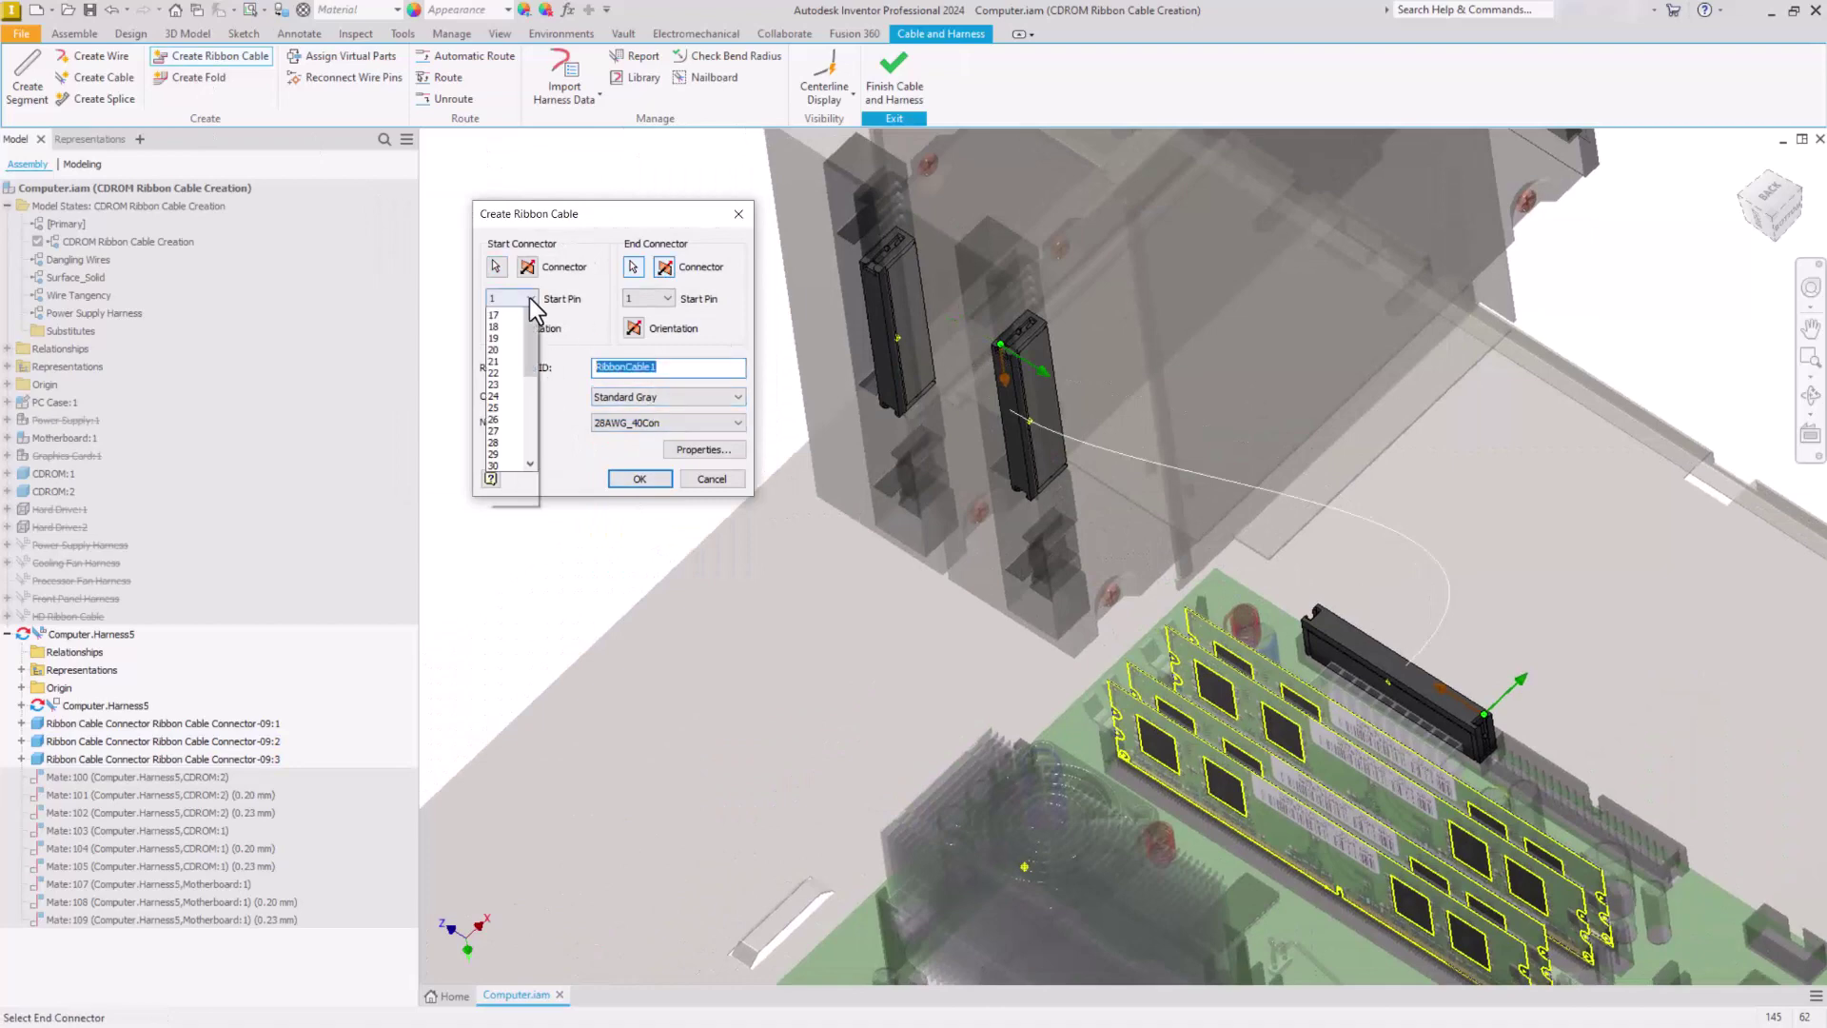
left_click(653, 479)
Set the point offset to 25 mm, route the ribbon cable through three points beside the CD-ROM drives, and finish it
left_click(856, 389)
right_click(1524, 550)
left_click(1570, 609)
type("25")
key("Return")
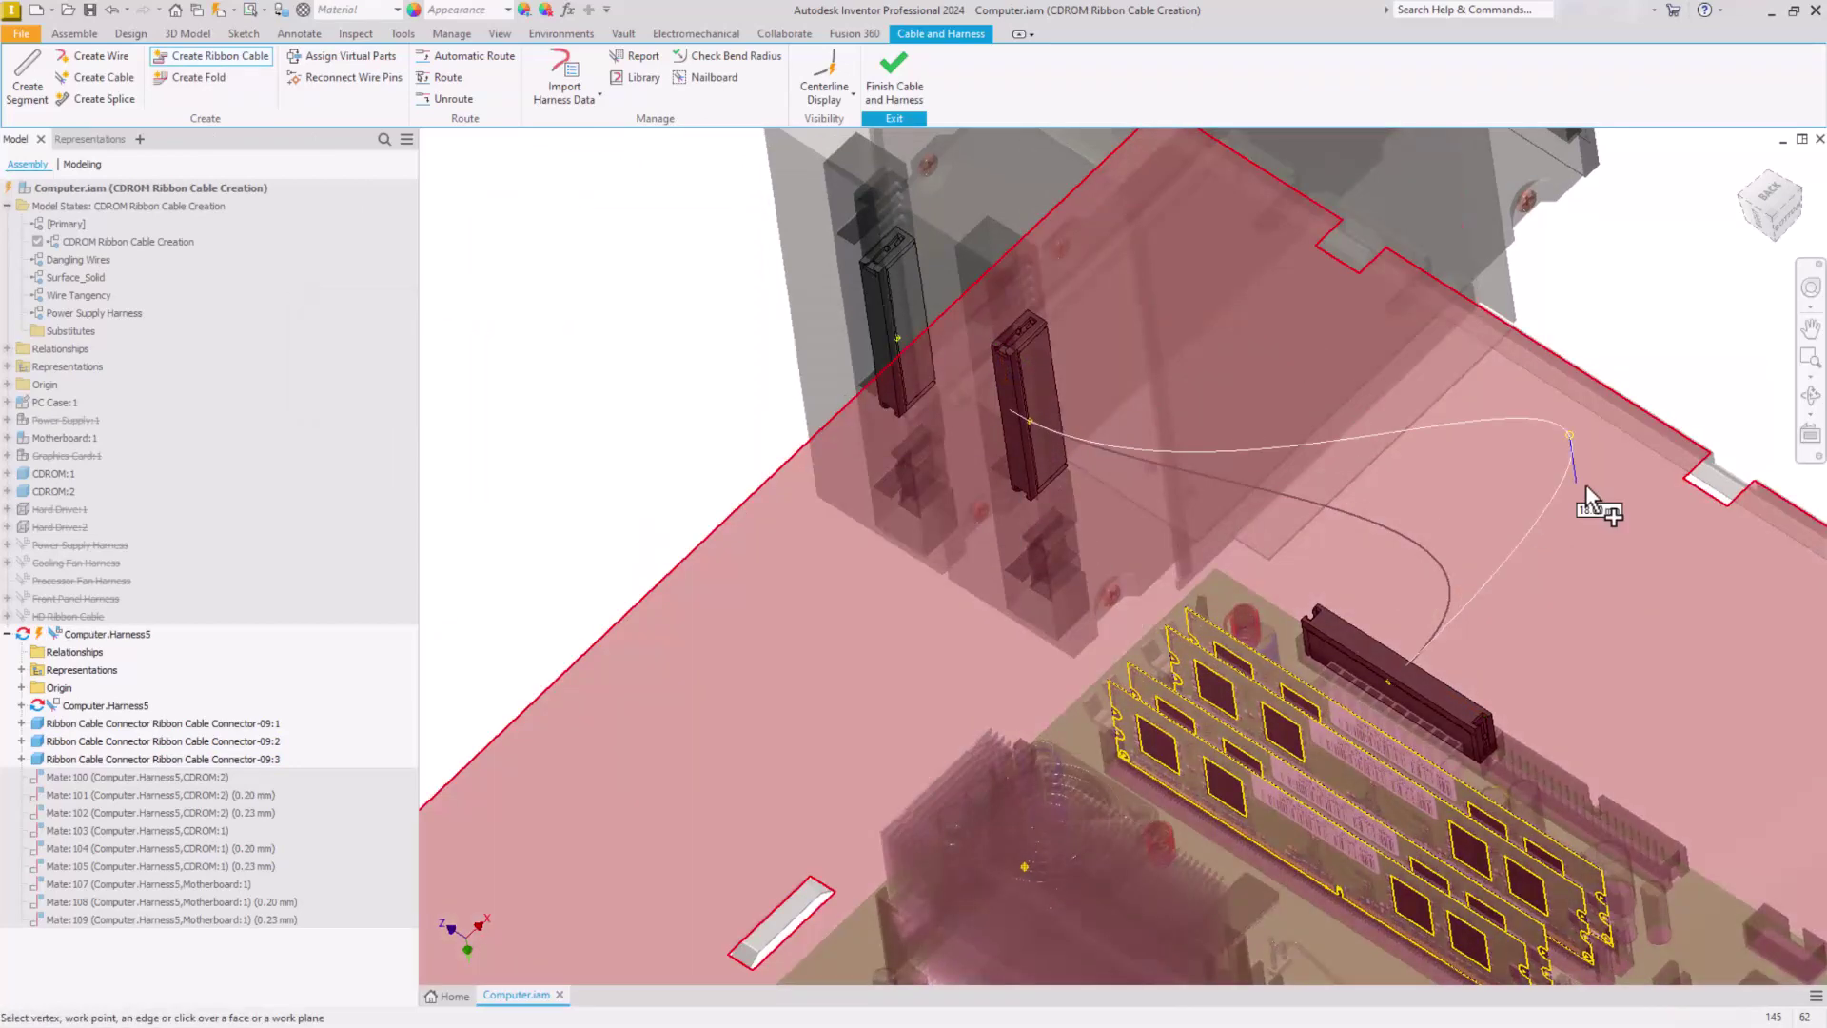
left_click(1597, 442)
left_click(1405, 240)
left_click(1122, 362)
right_click(1121, 363)
left_click(1163, 407)
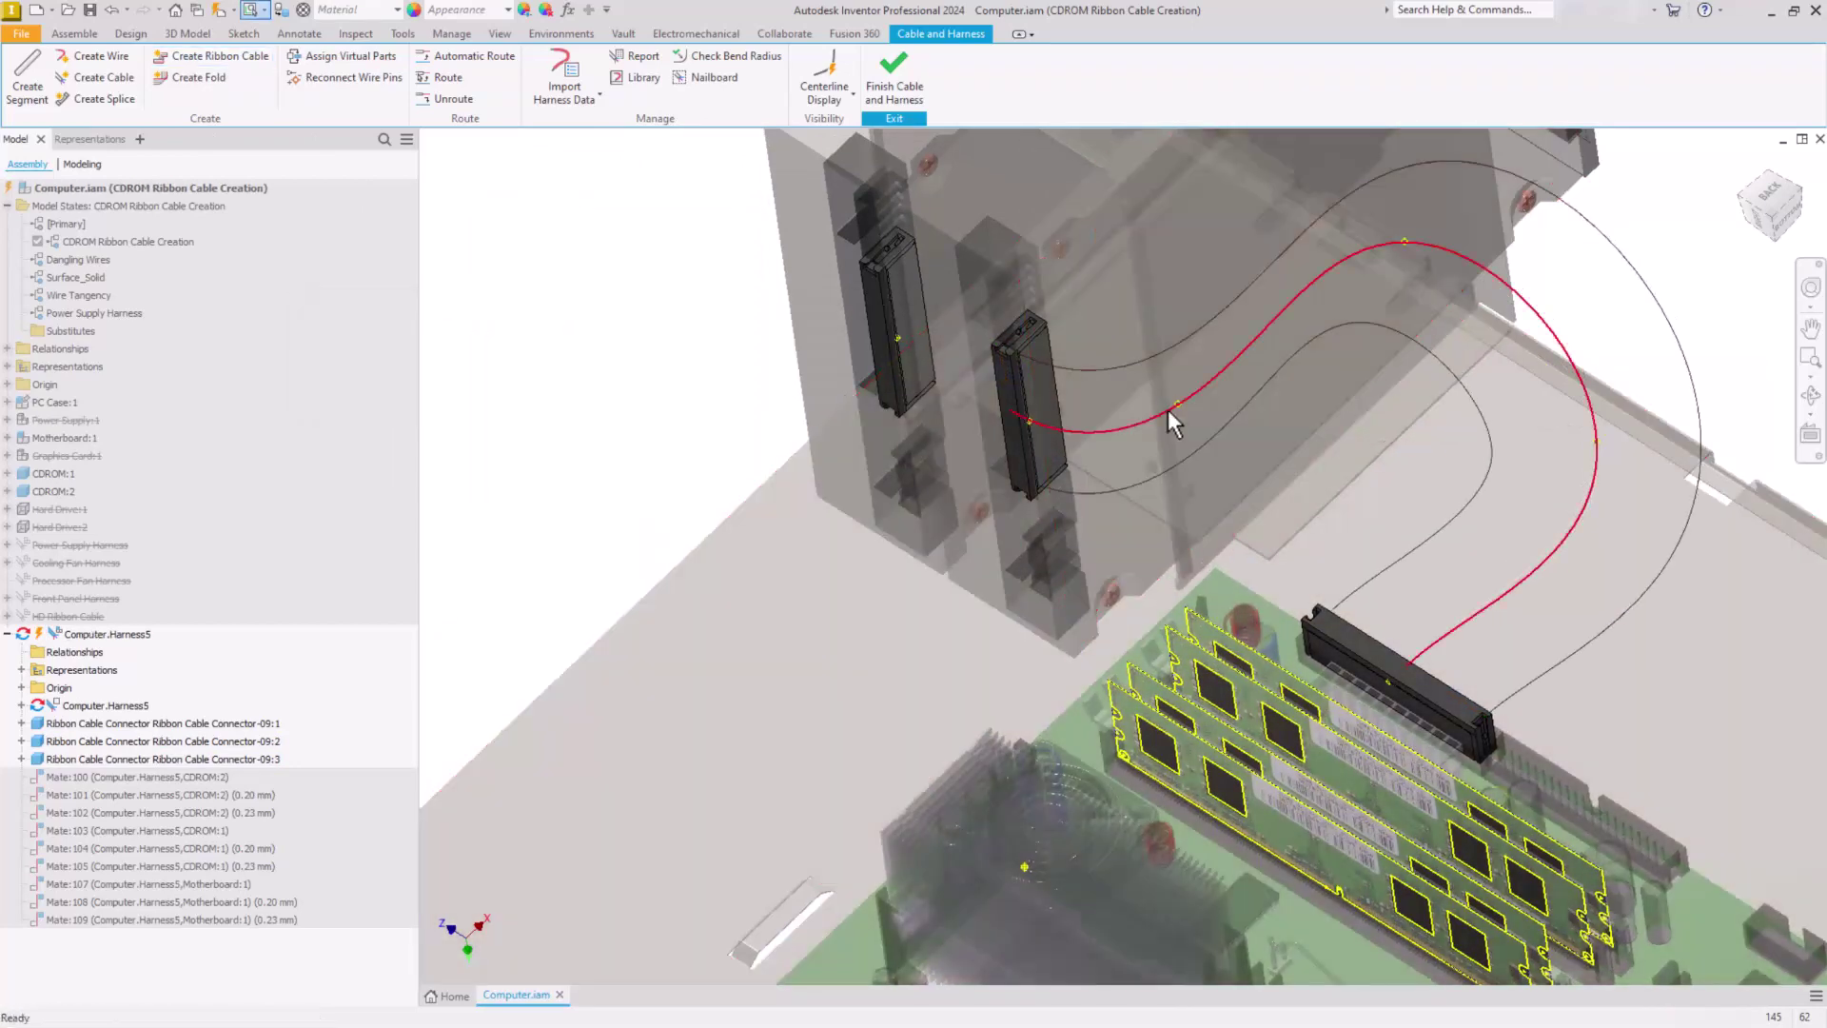
Set the ribbon cable's twist angle to 5 degrees at the routing point nearest the CD-ROM connector
right_click(1163, 407)
left_click(1160, 512)
right_click(1207, 480)
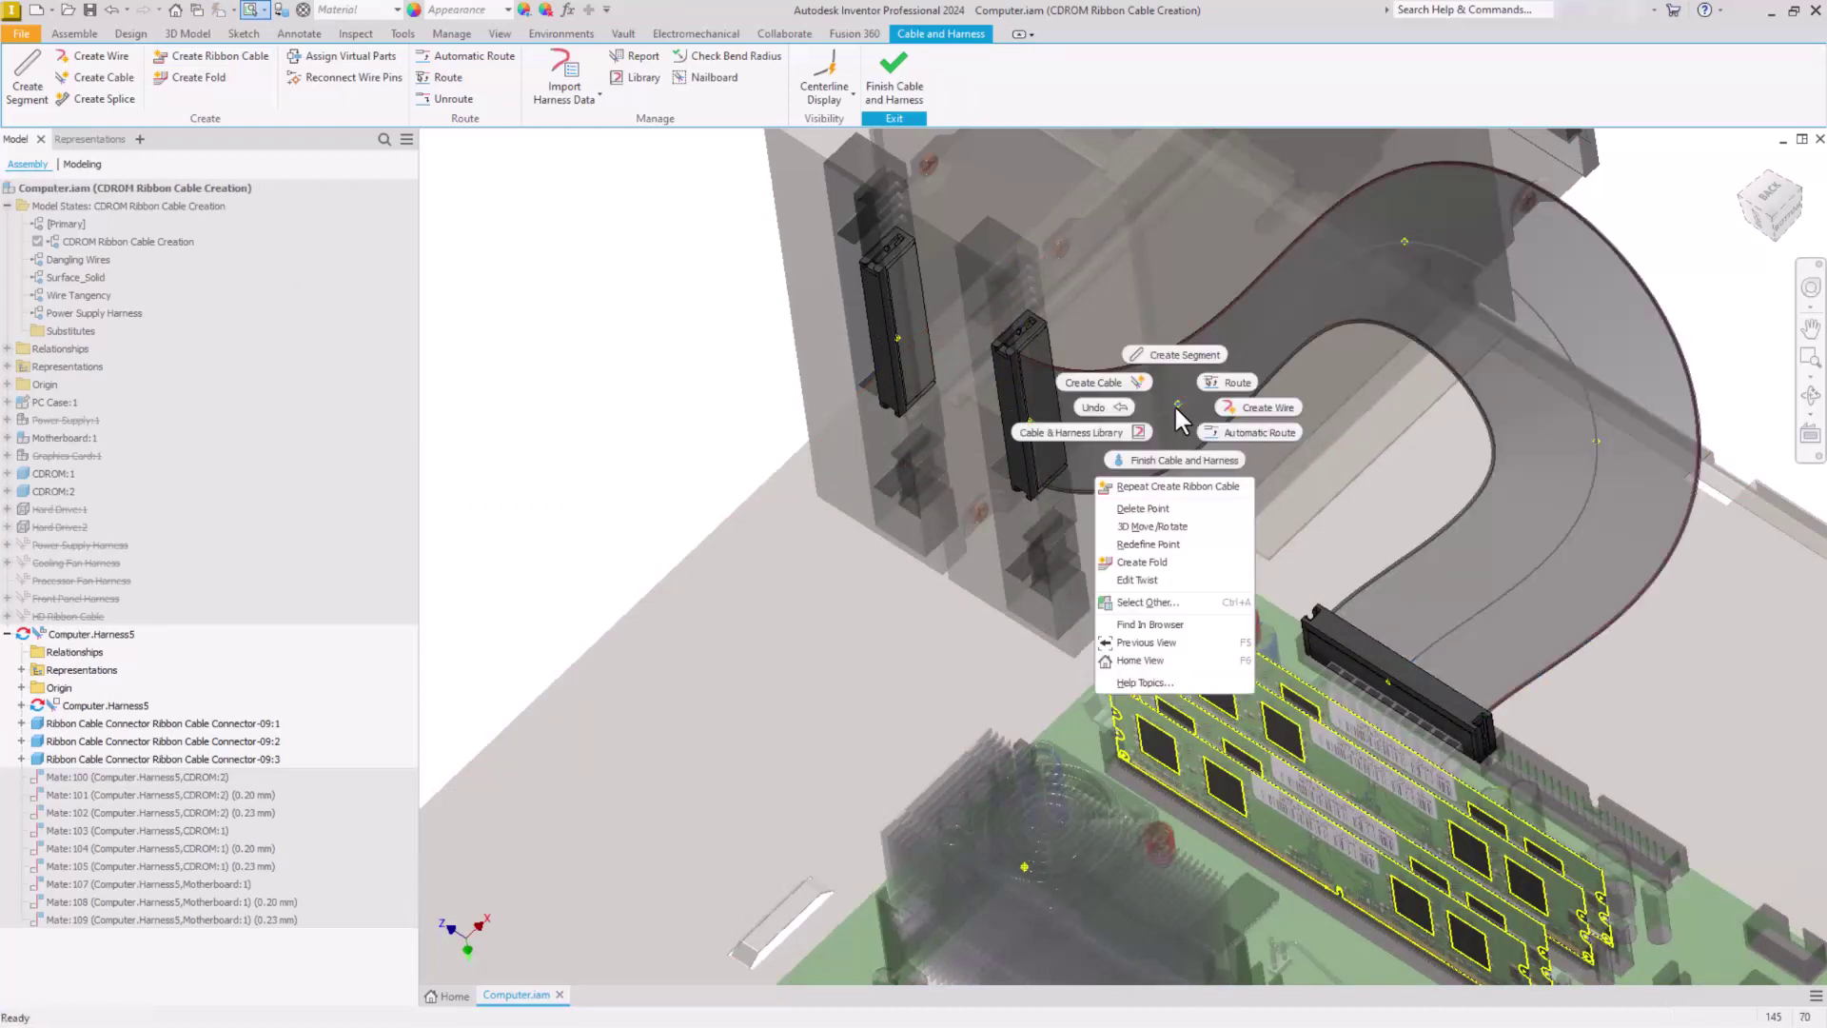
left_click(1190, 546)
right_click(1133, 389)
left_click(1167, 428)
type("0")
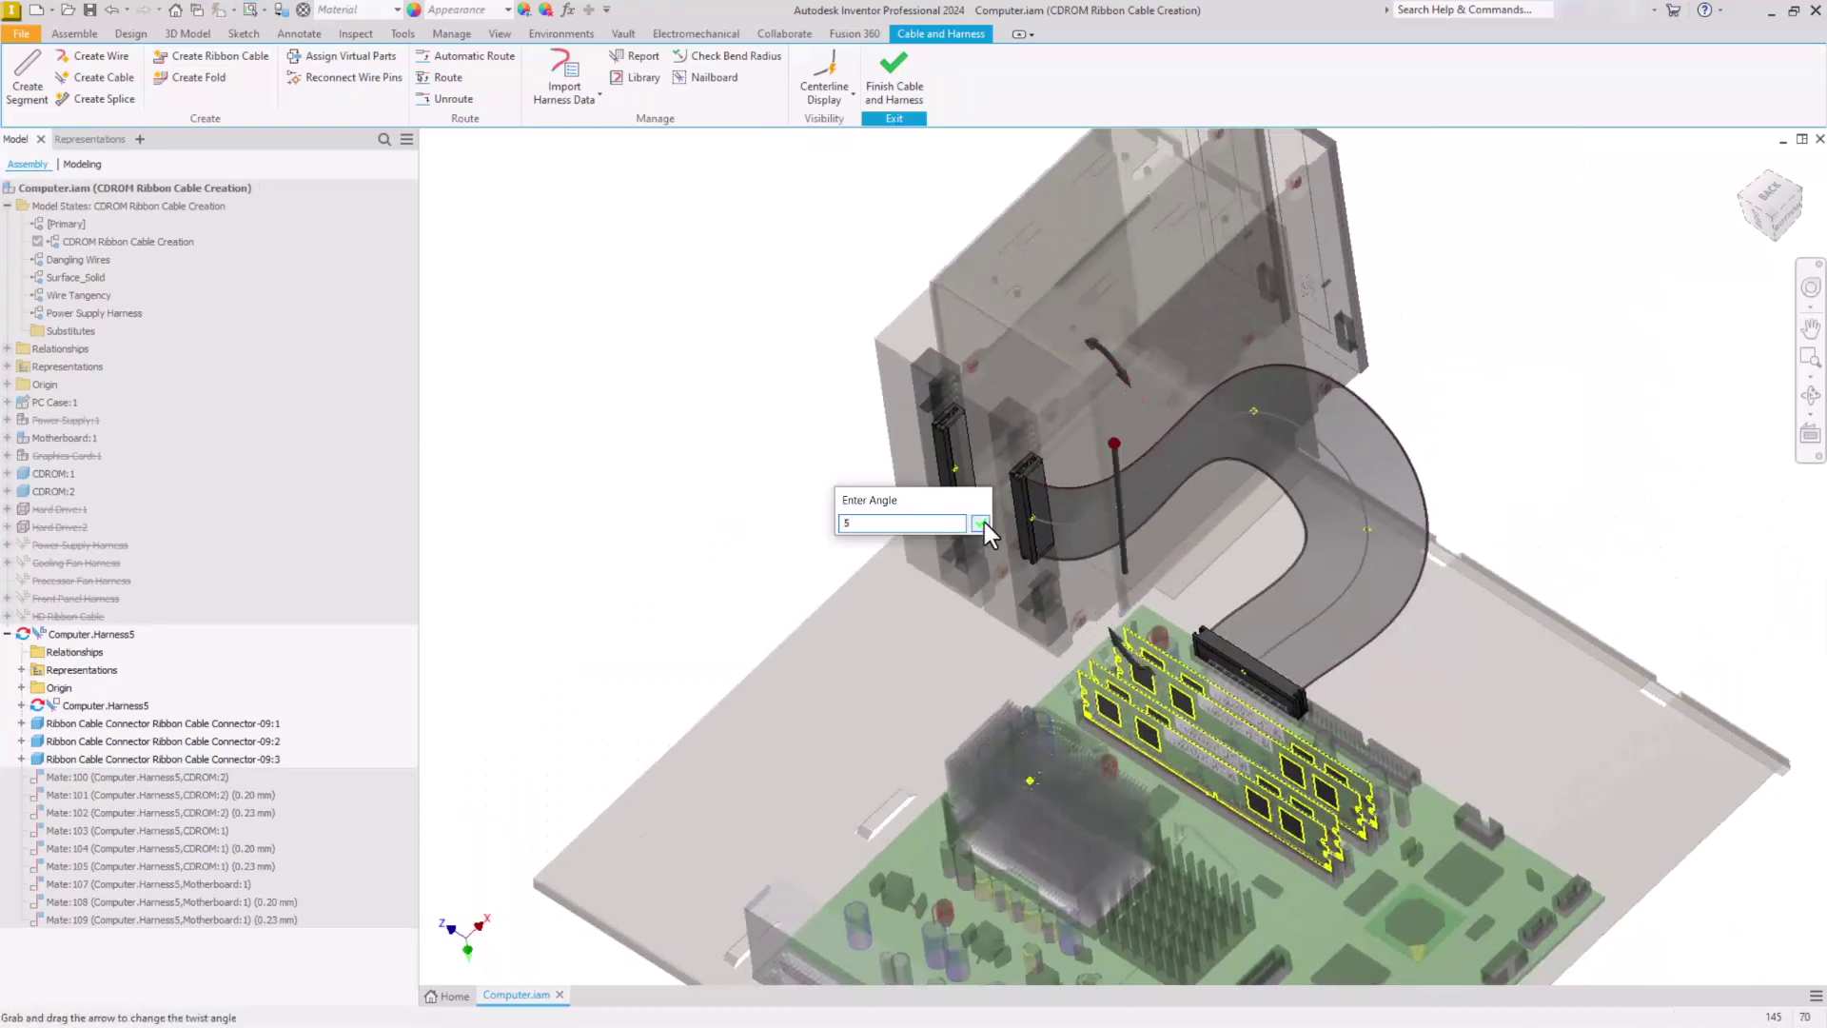
left_click(985, 521)
key("Escape")
Set the twist angle to 5 degrees at the middle routing point of the ribbon cable
right_click(1253, 411)
left_click(1214, 585)
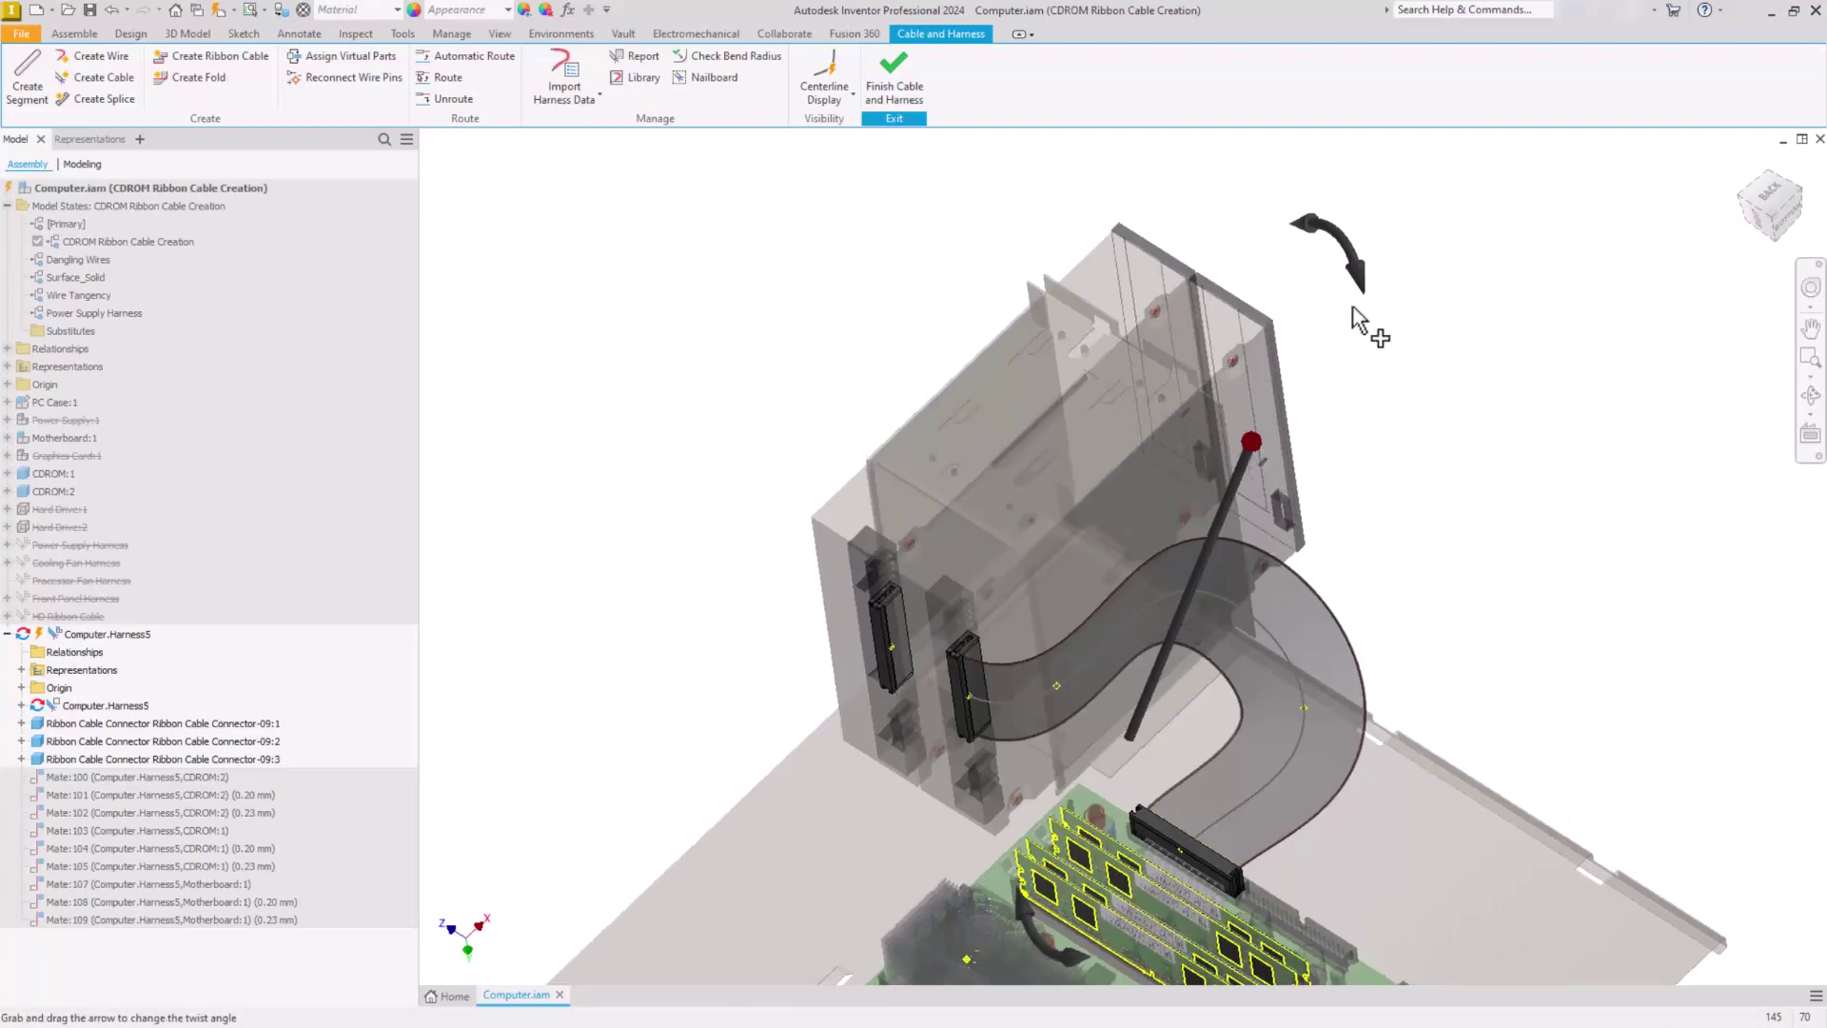
right_click(1355, 278)
left_click(1389, 310)
type("5")
left_click(980, 524)
key("Escape")
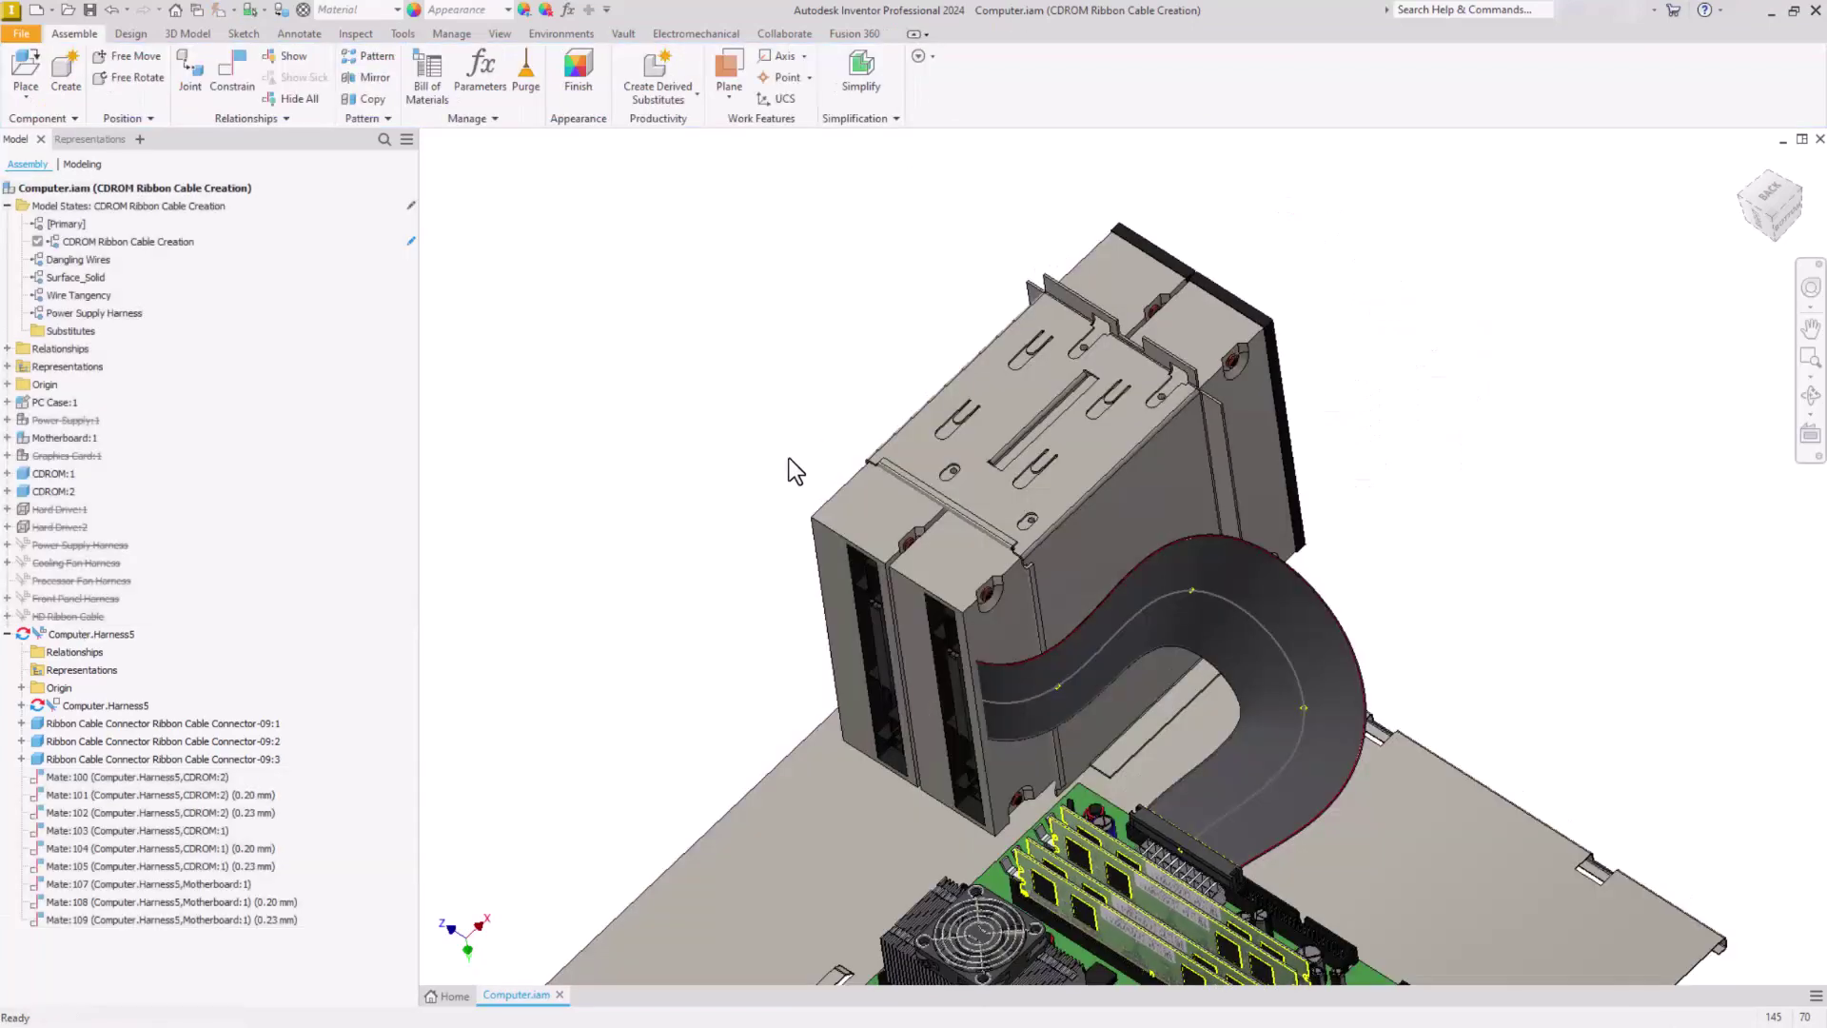
middle_click_drag(790, 459, 785, 509, "shift")
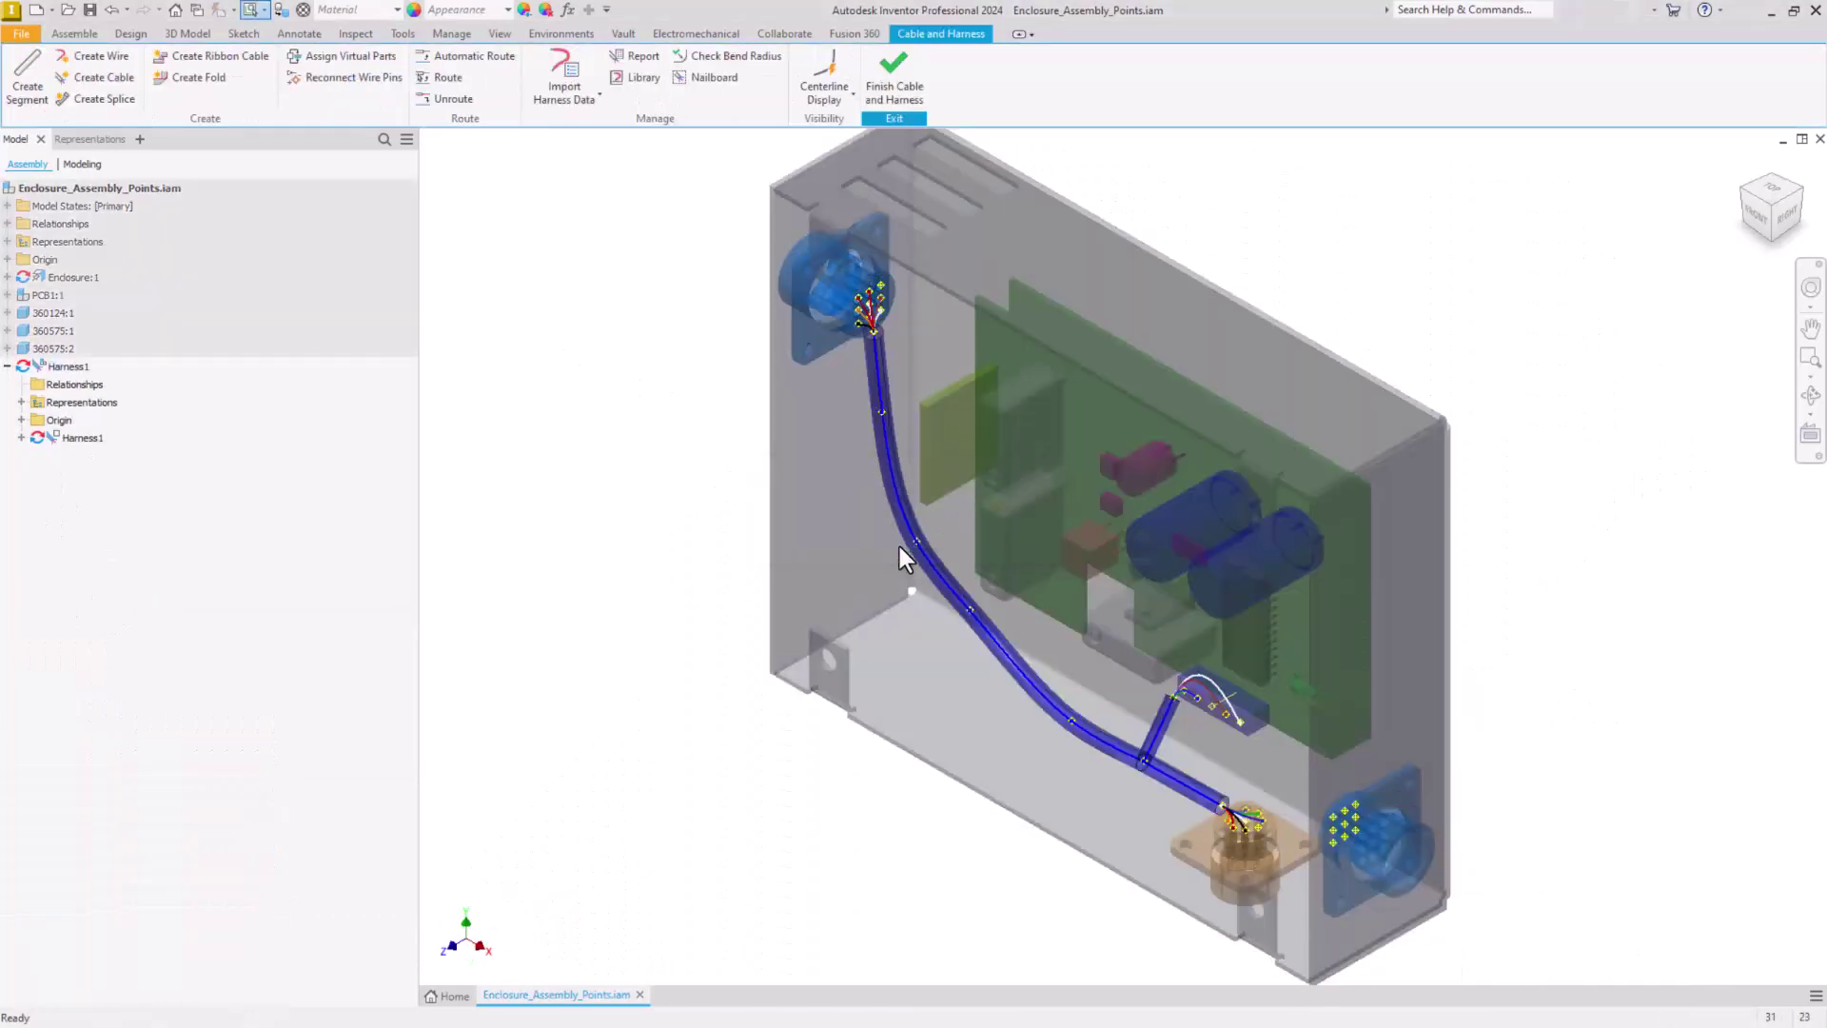
Move the two points in the main segment's bend along X and Y toward the corner of the enclosure's side wall and floor
scroll(897, 551, "up", 3)
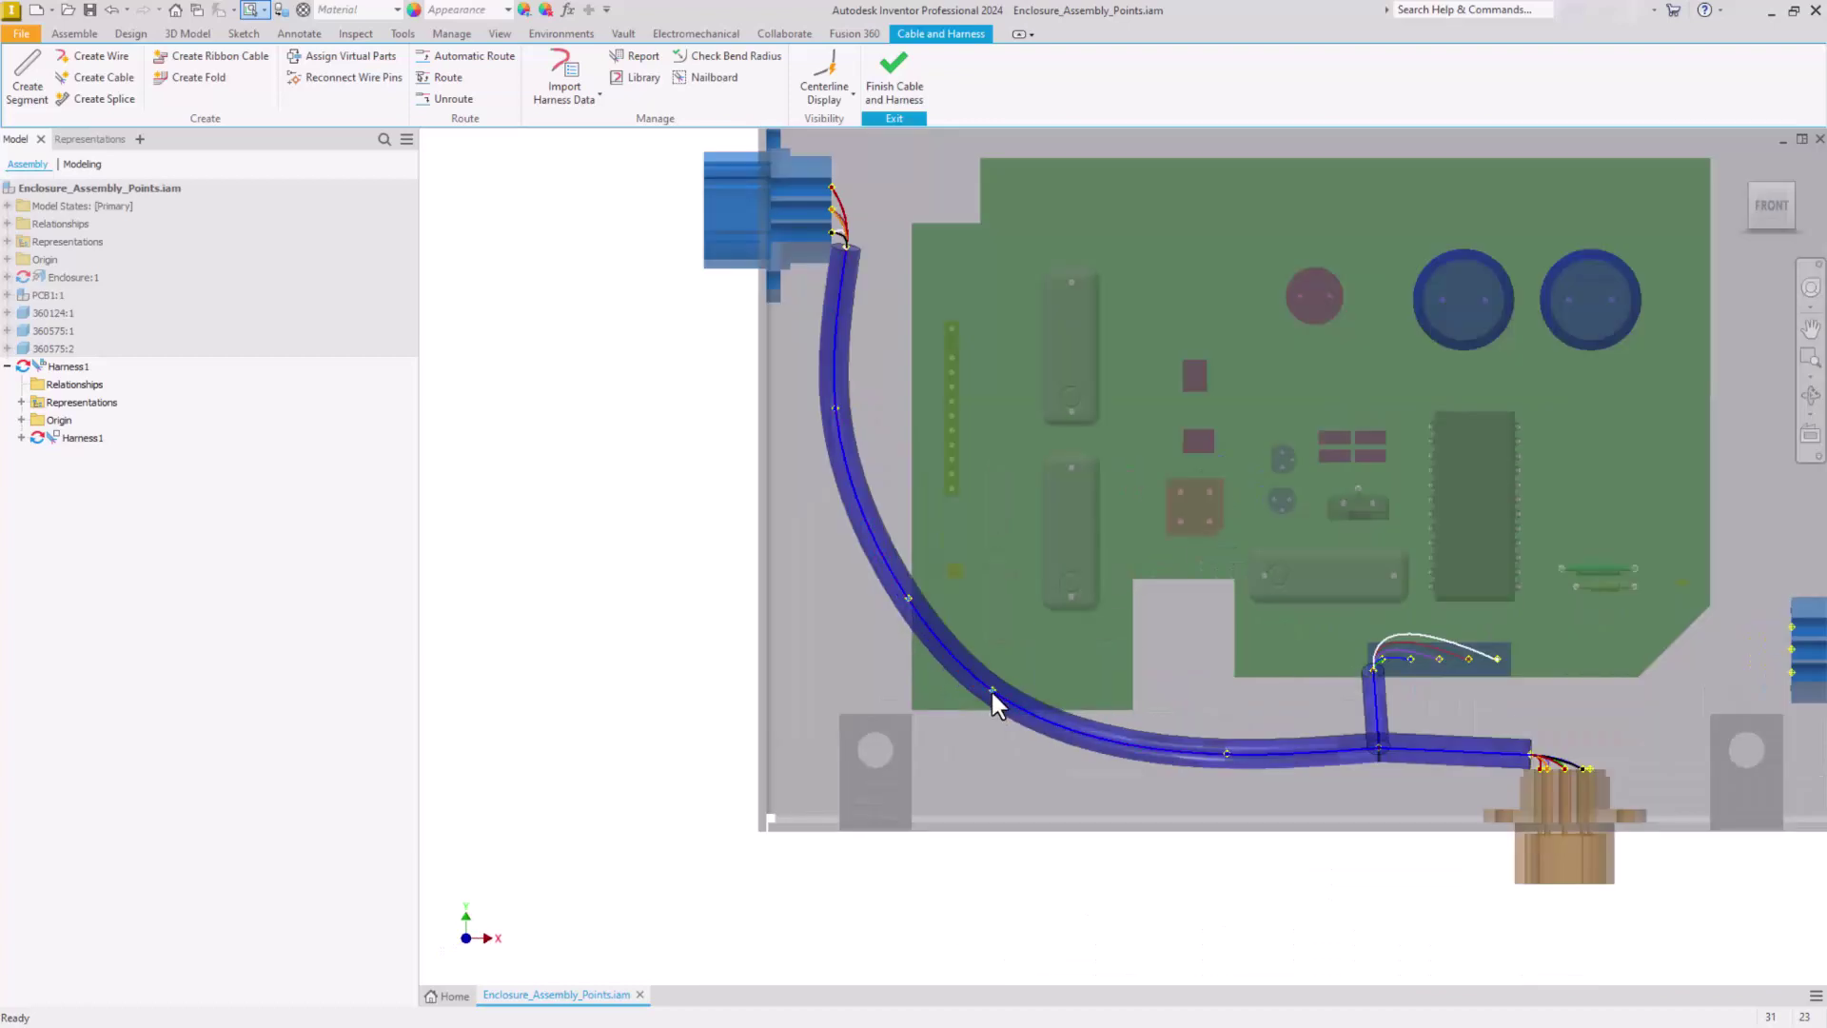
right_click(993, 694)
left_click(977, 812)
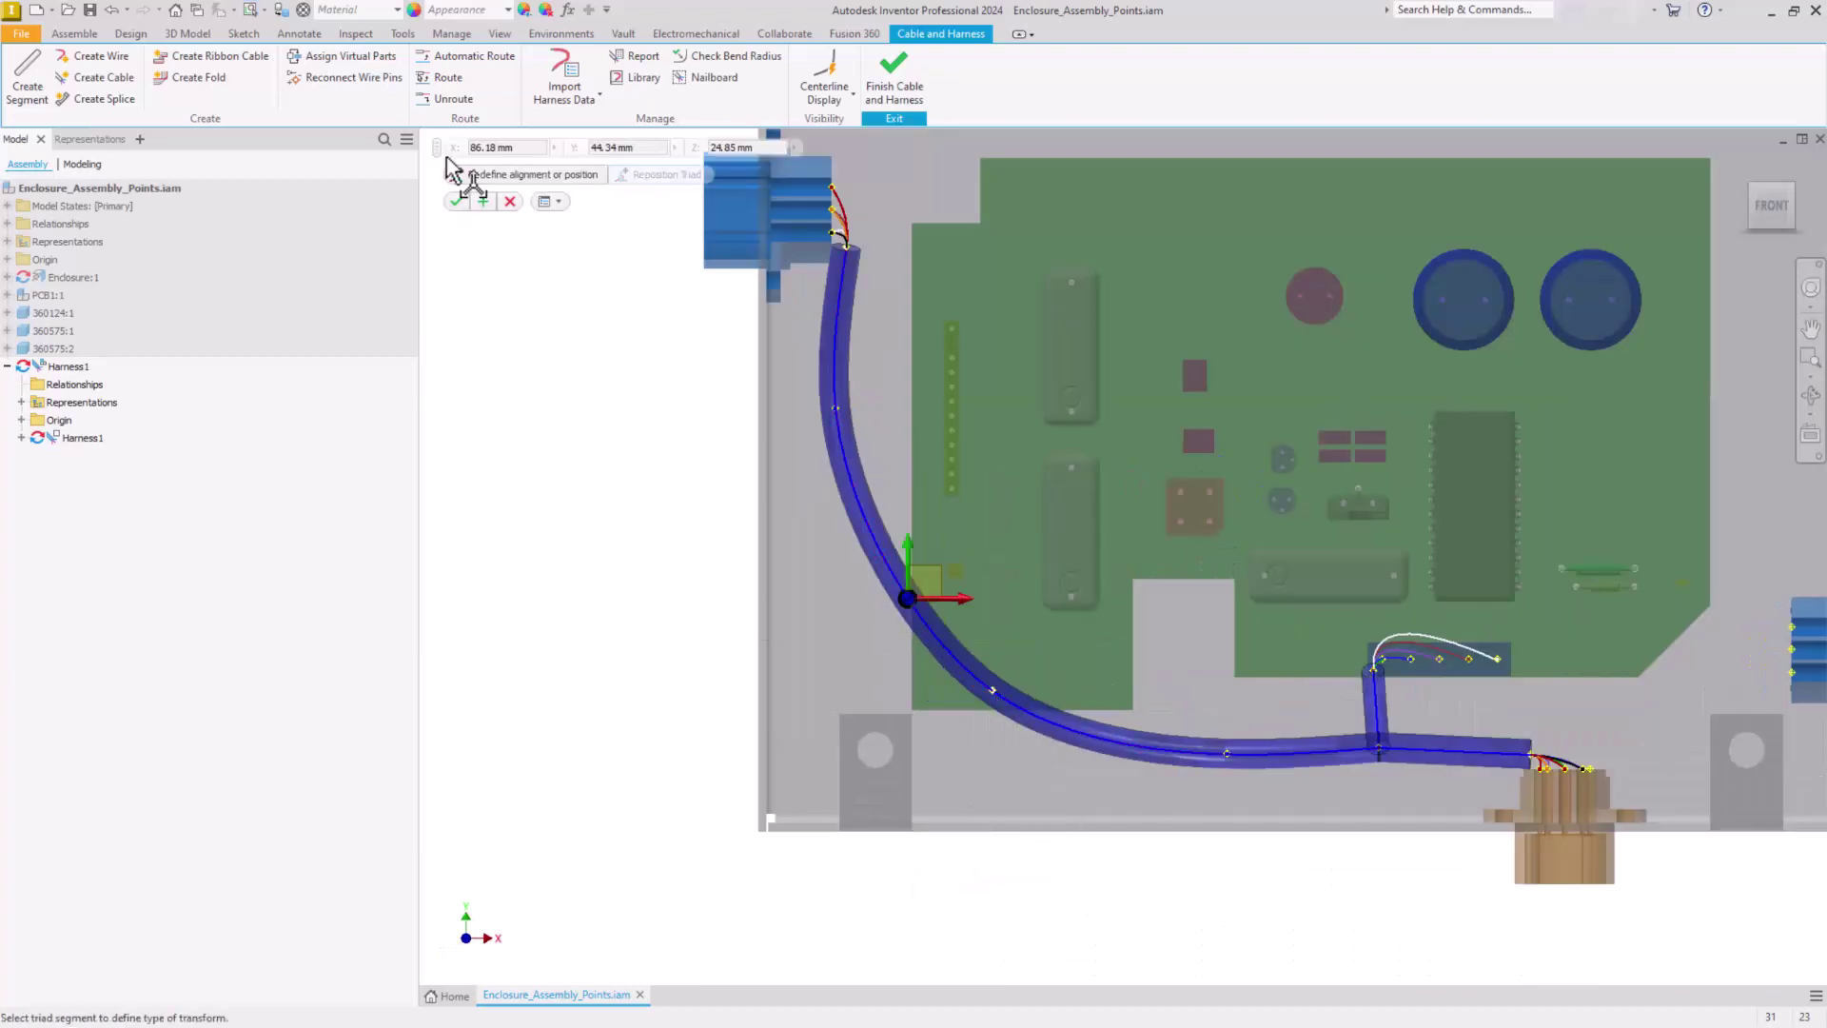
left_click_drag(439, 150, 562, 455)
left_click_drag(960, 601, 889, 602)
left_click_drag(828, 540, 826, 611)
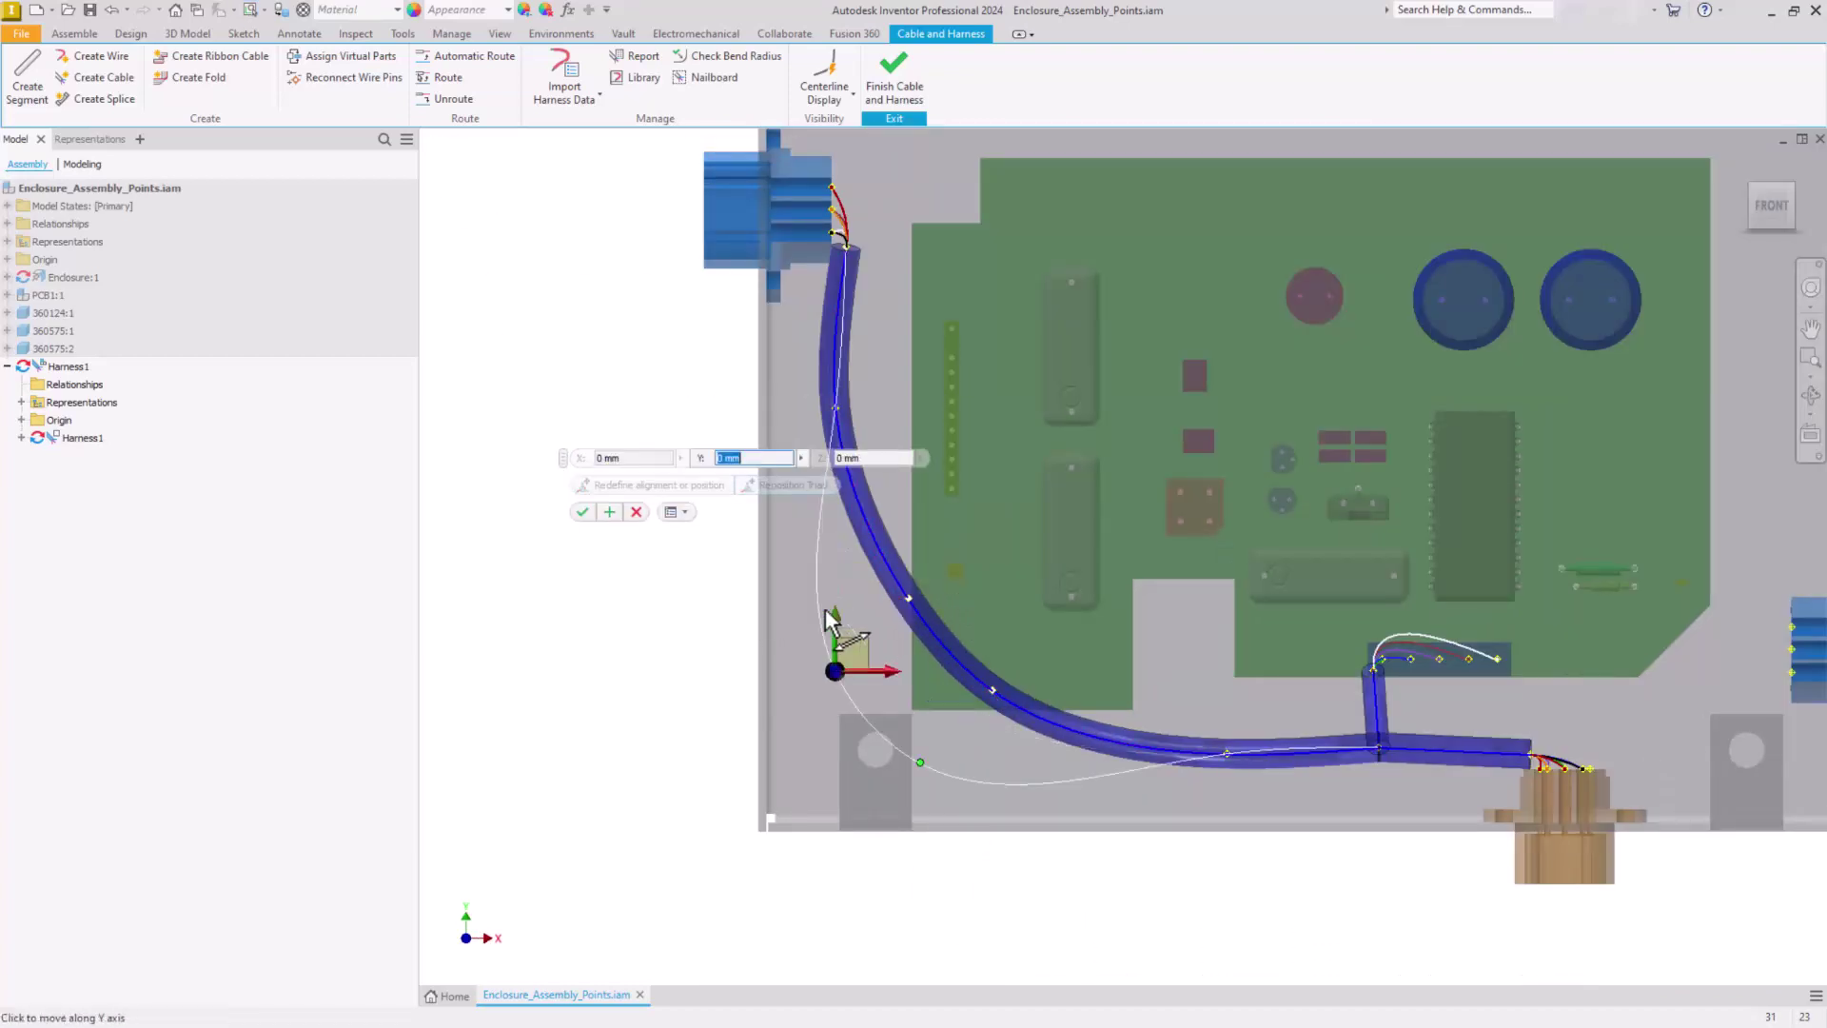
left_click(583, 512)
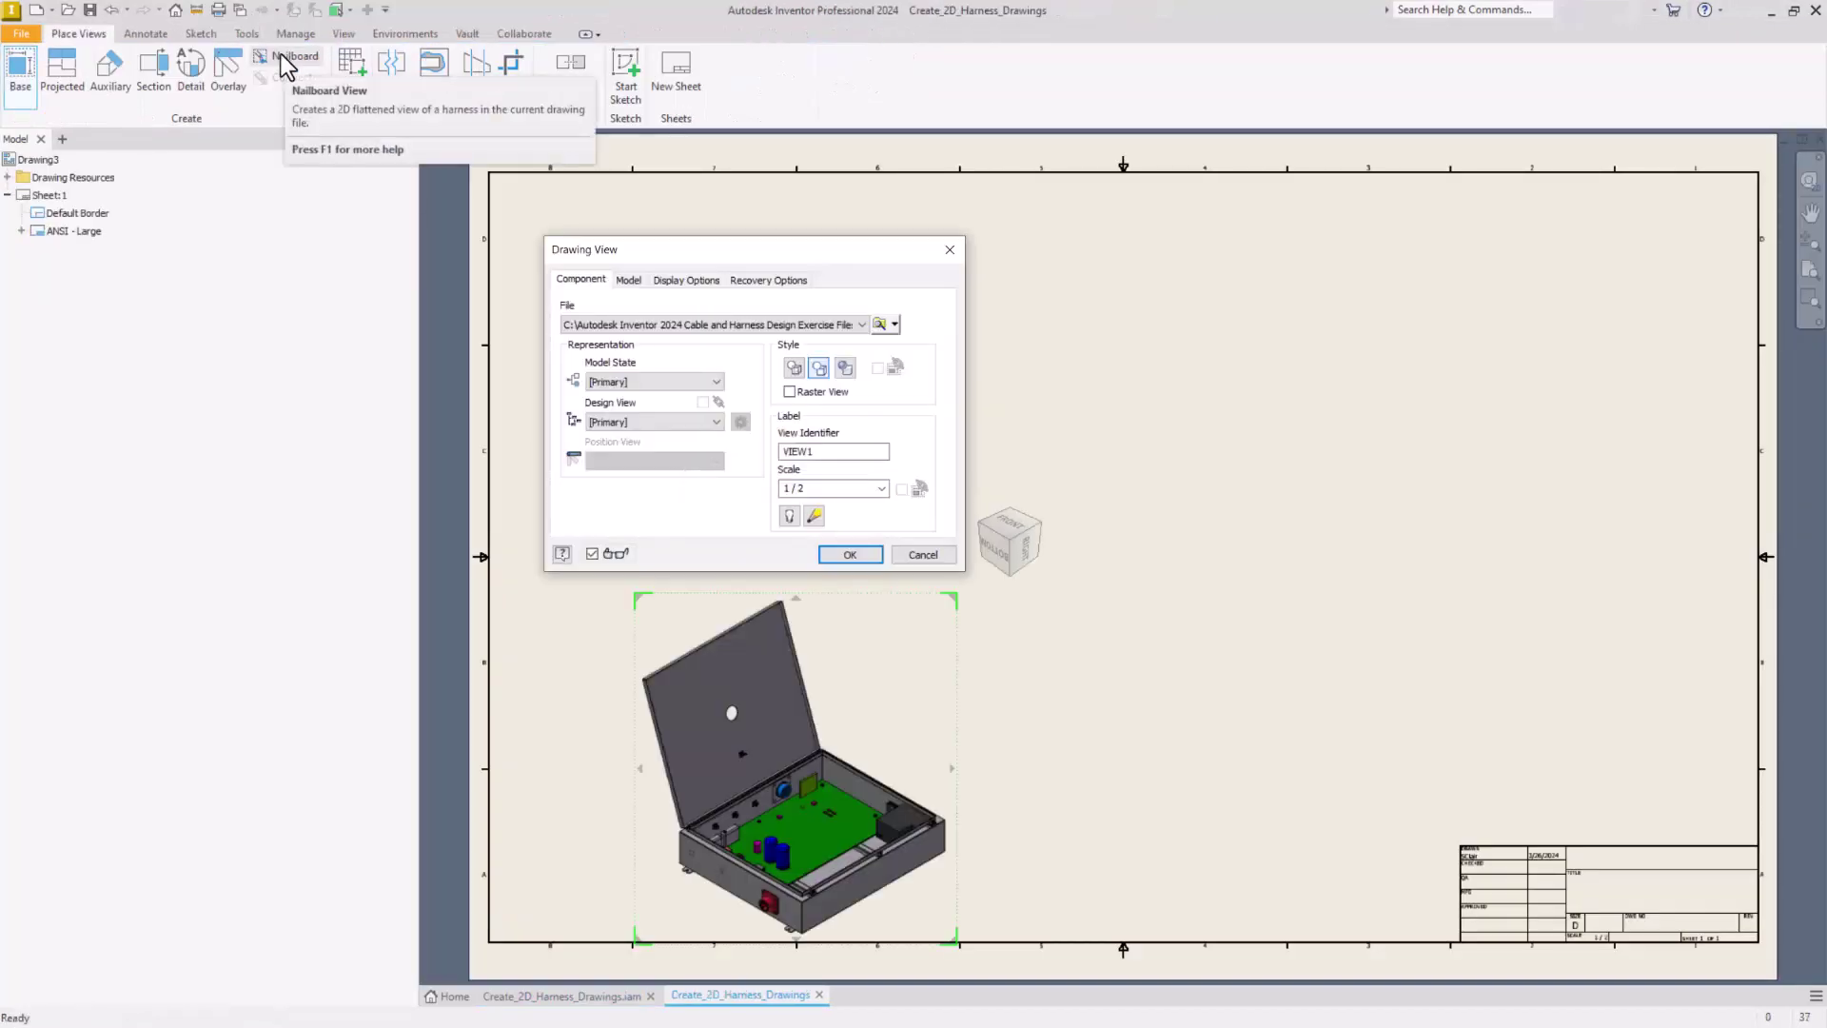
Create a nailboard view of the Harness_Bend:1 harness at 1/2 scale on the drawing sheet
left_click(287, 56)
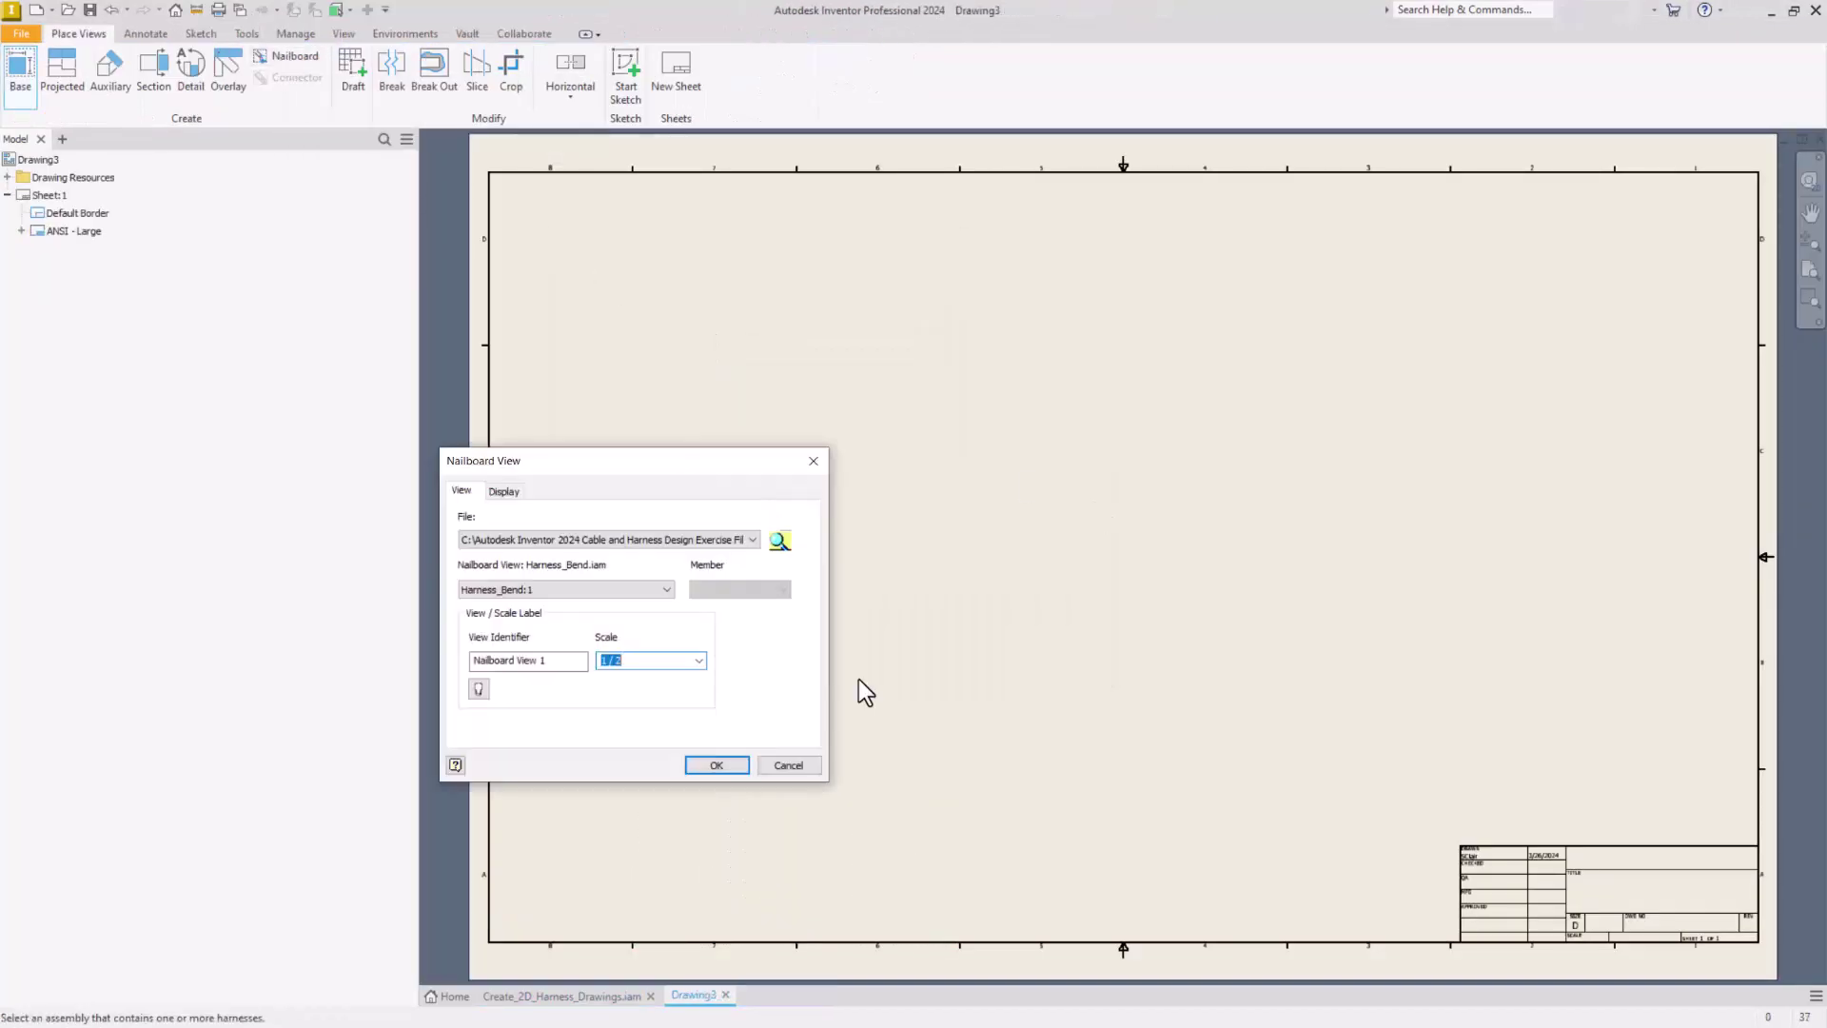
key("Return")
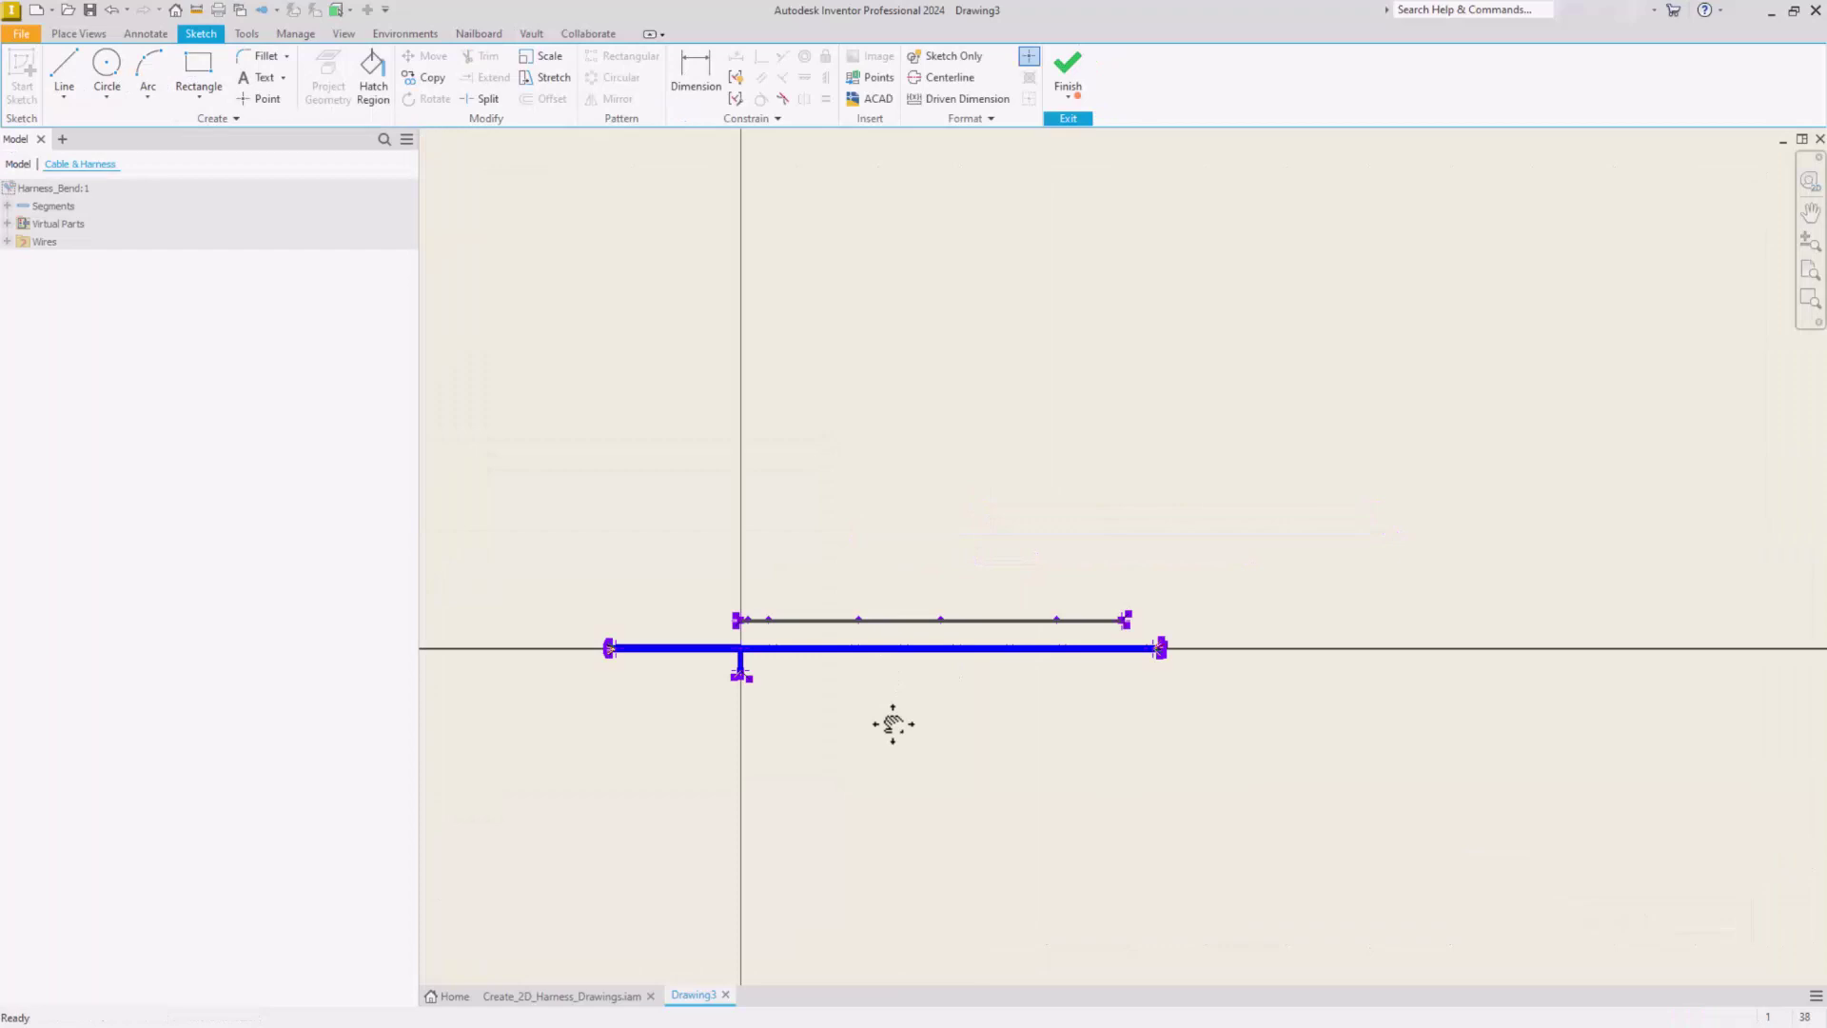
Edit the nailboard sketch and swing the short branch below the main segment into a diagonal toward the harness's left end, finishing the sketch
left_click(479, 34)
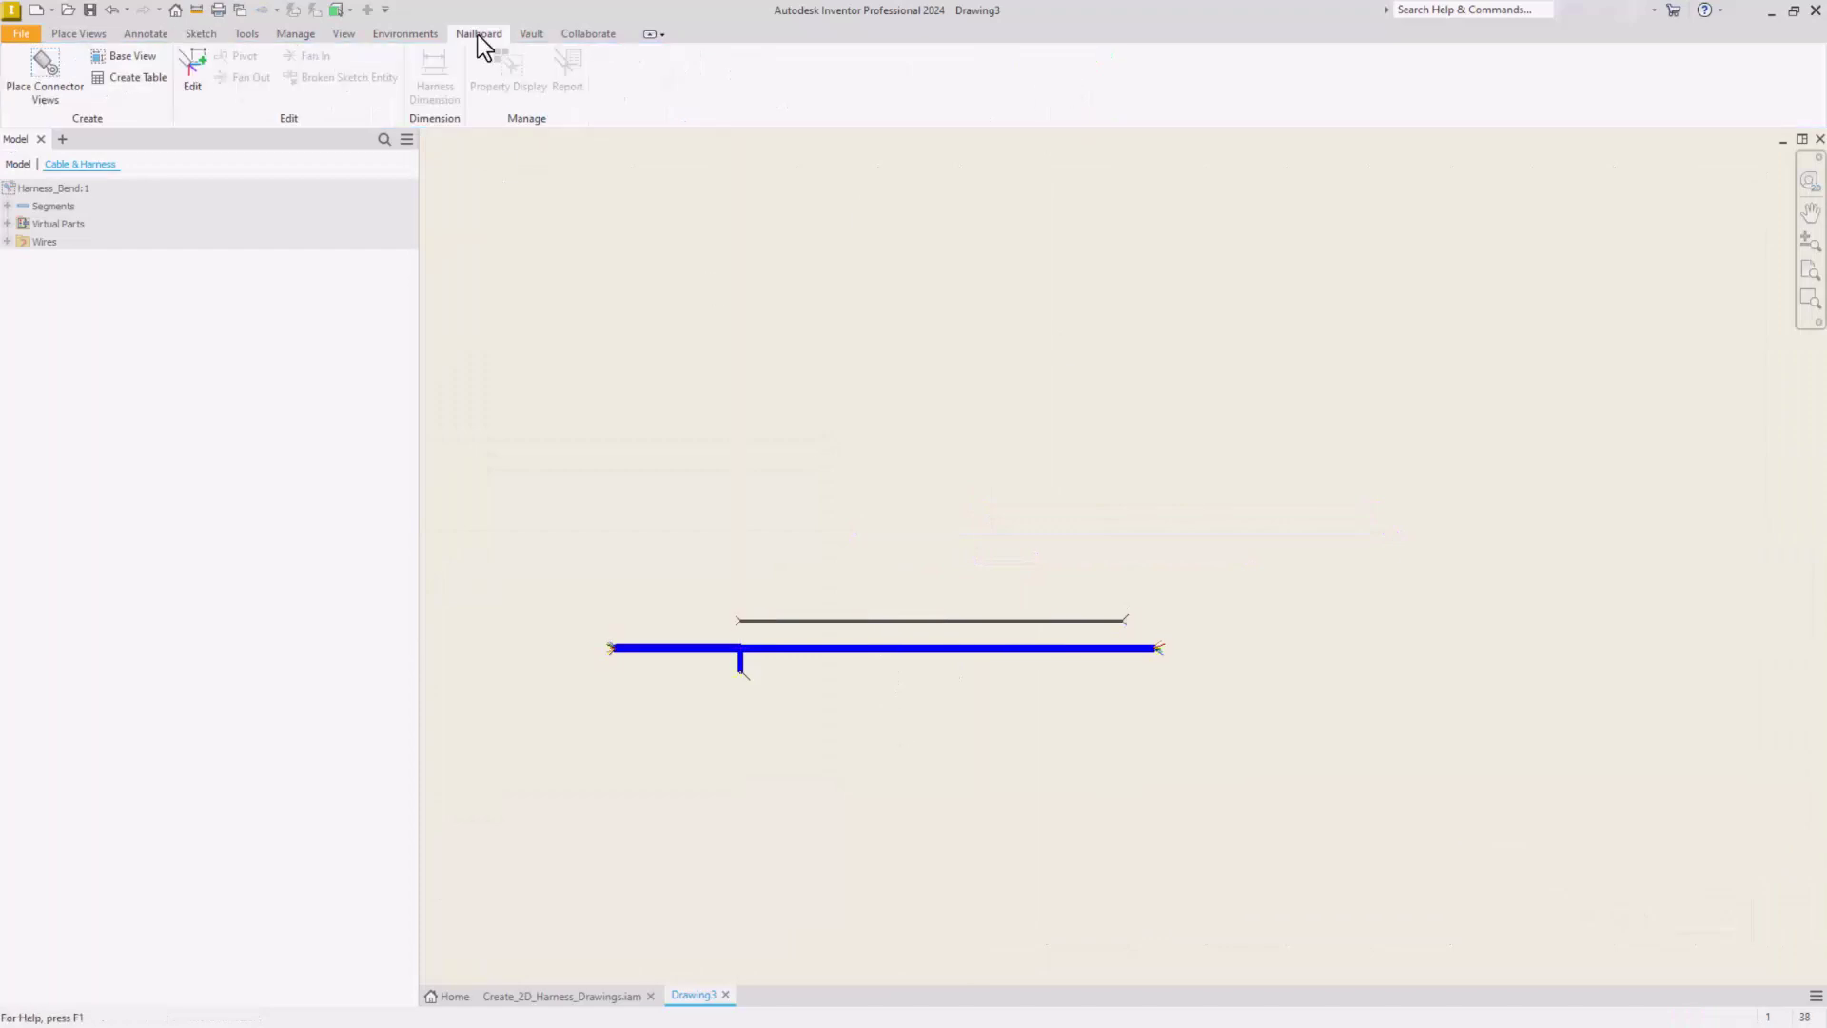
left_click(192, 72)
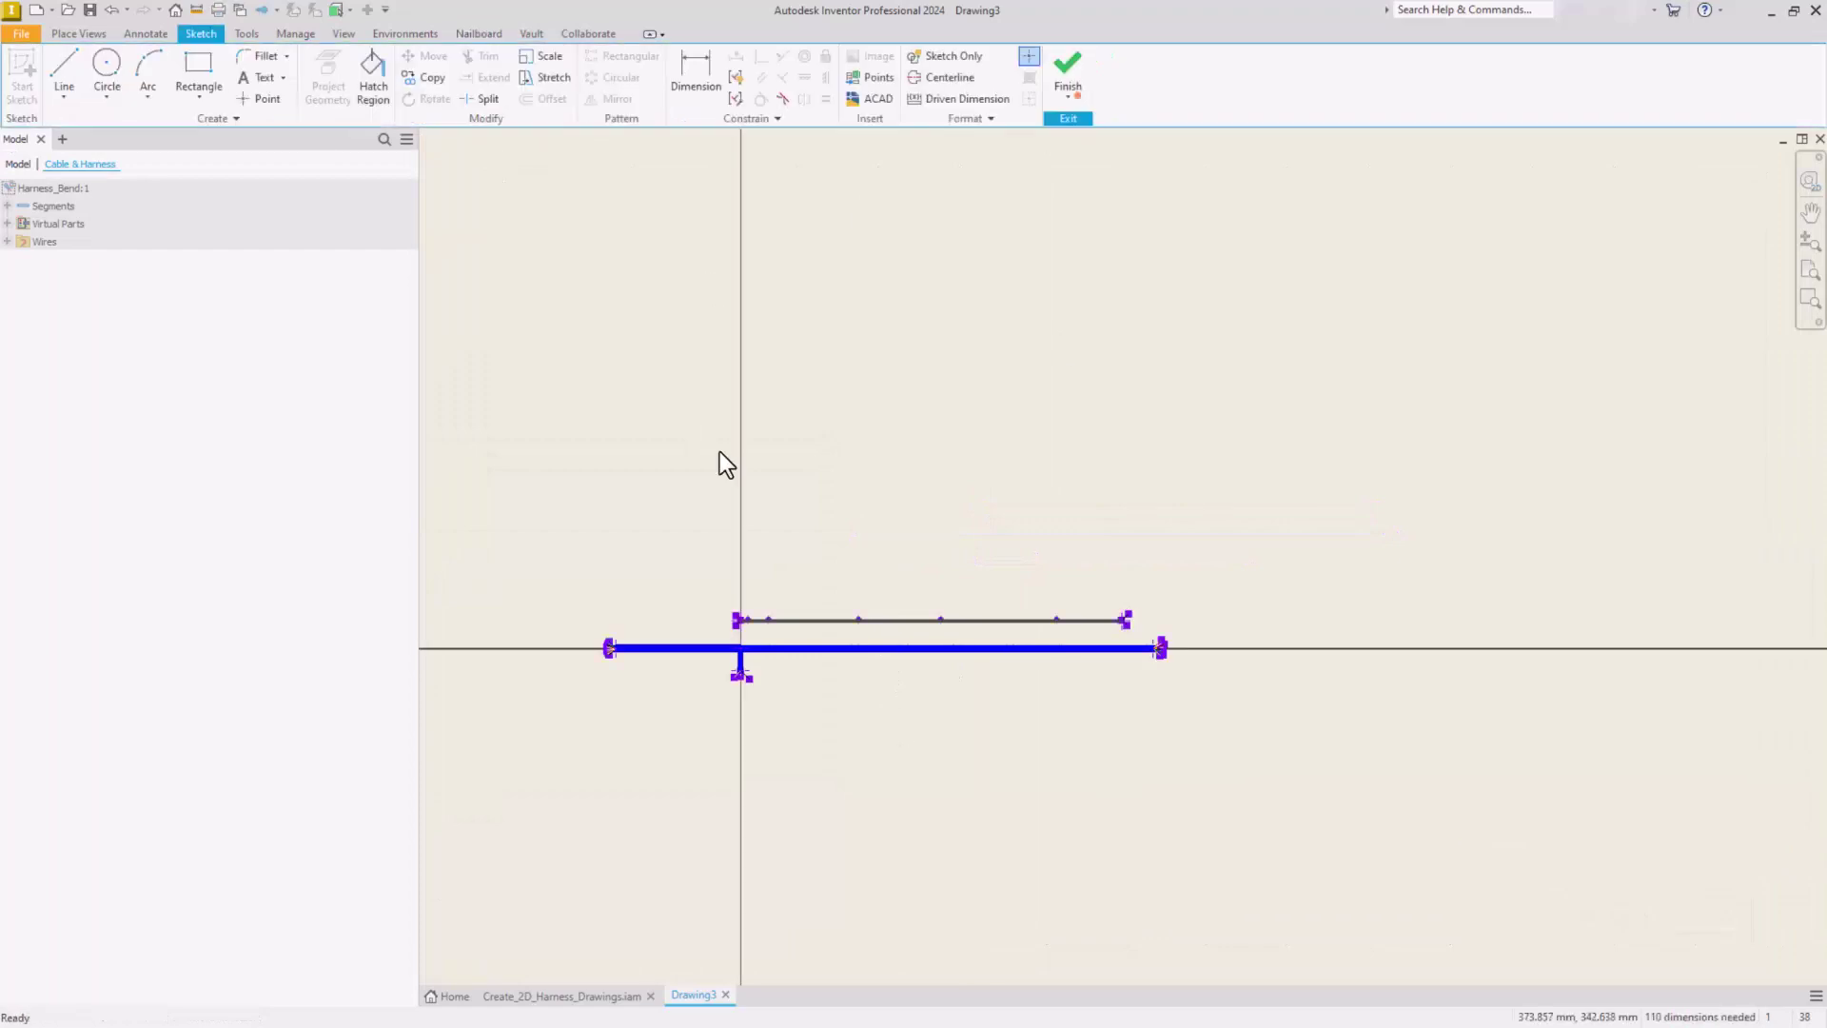
right_click(834, 567)
left_click(719, 554)
scroll(747, 600, "down", 2)
scroll(743, 628, "down", 3)
scroll(738, 721, "up", 3)
left_click_drag(726, 775, 683, 763)
left_click(1066, 71)
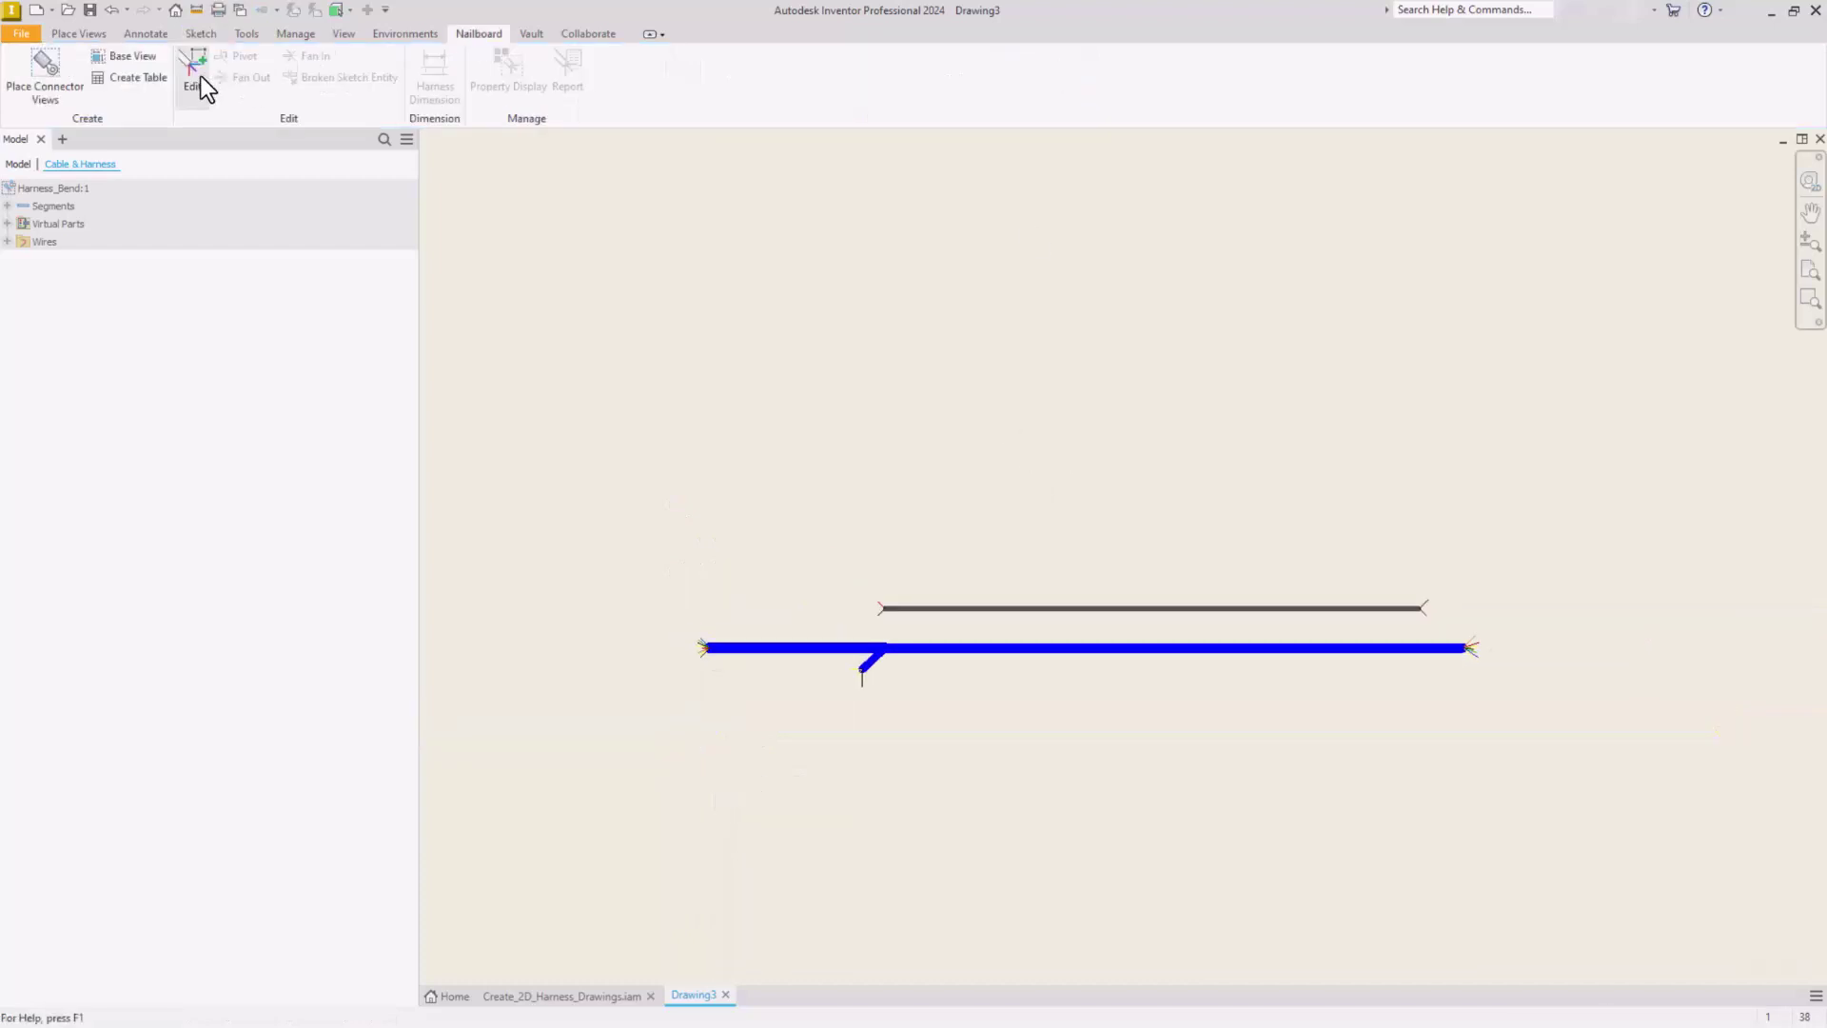
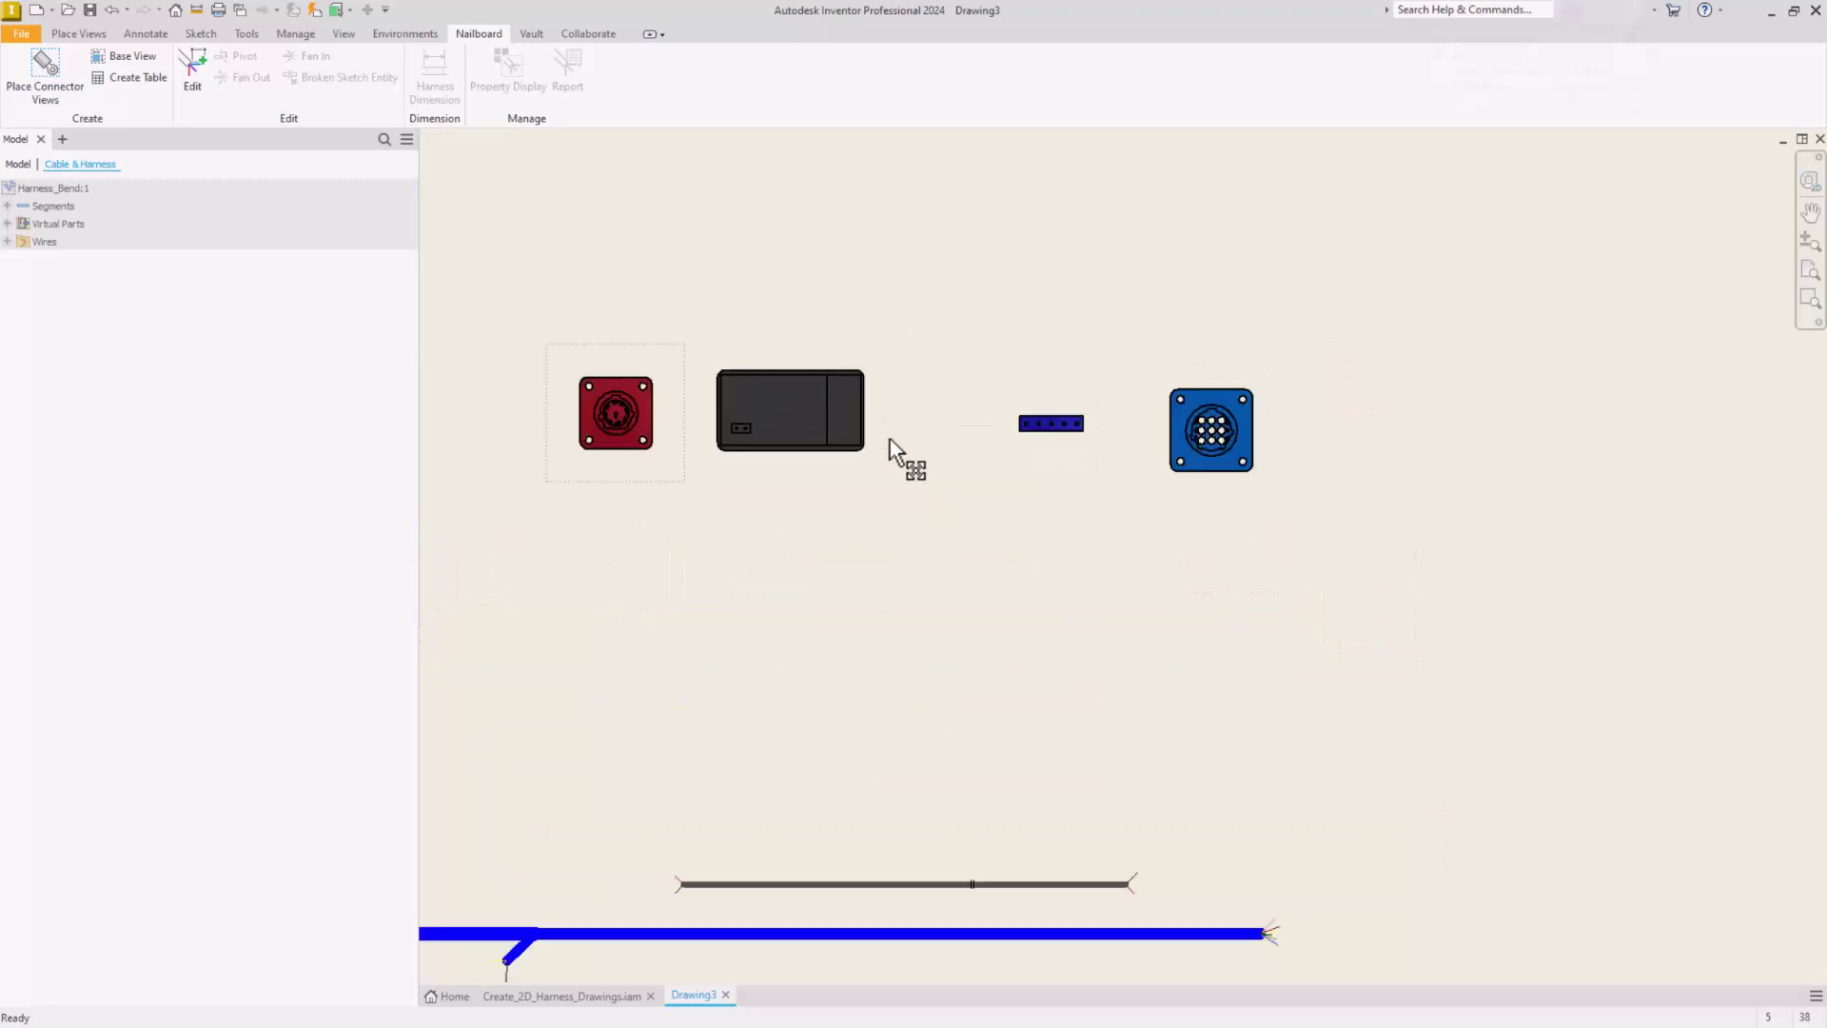
Fan in all the wires at the end of the diagonal branch in the nailboard sketch
scroll(738, 704, "up", 5)
scroll(1182, 729, "up", 5)
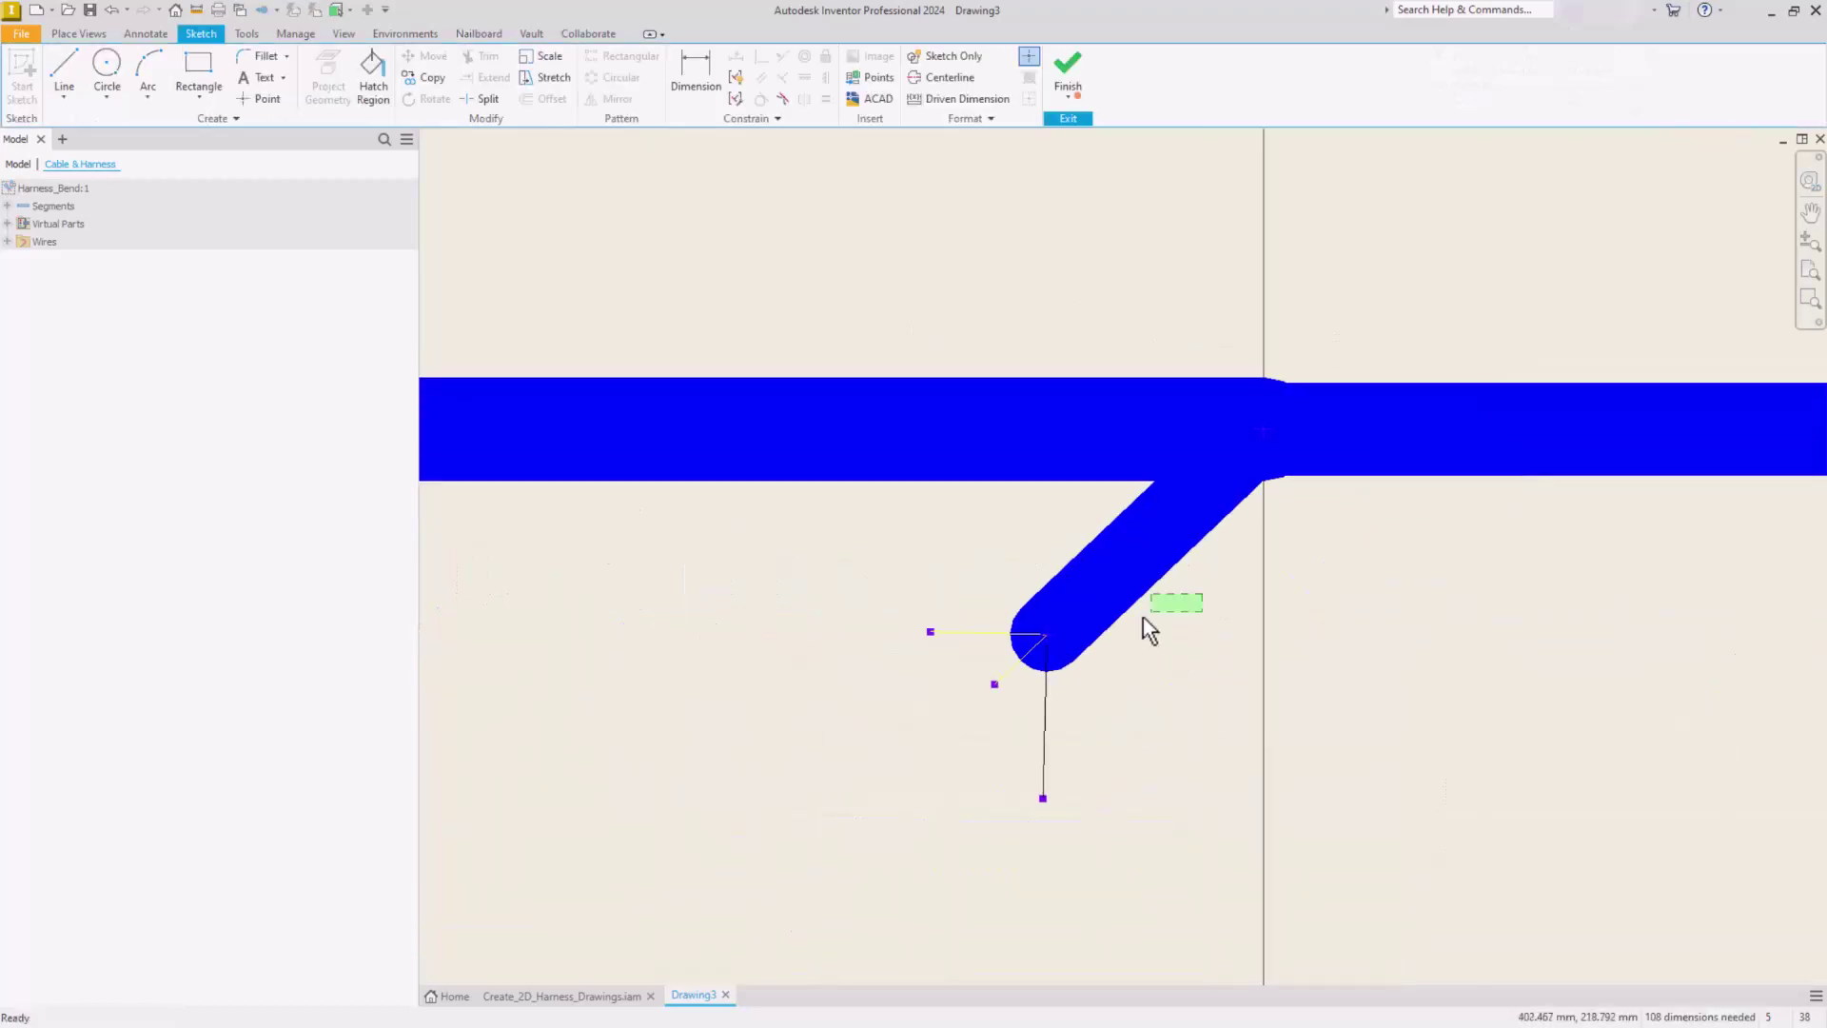
left_click_drag(1176, 609, 698, 900)
right_click(894, 734)
left_click(935, 820)
Narrow the fan-out of the wires at the main segment's right end and show the orange and red wires at full rendered thickness
scroll(1033, 650, "up", 3)
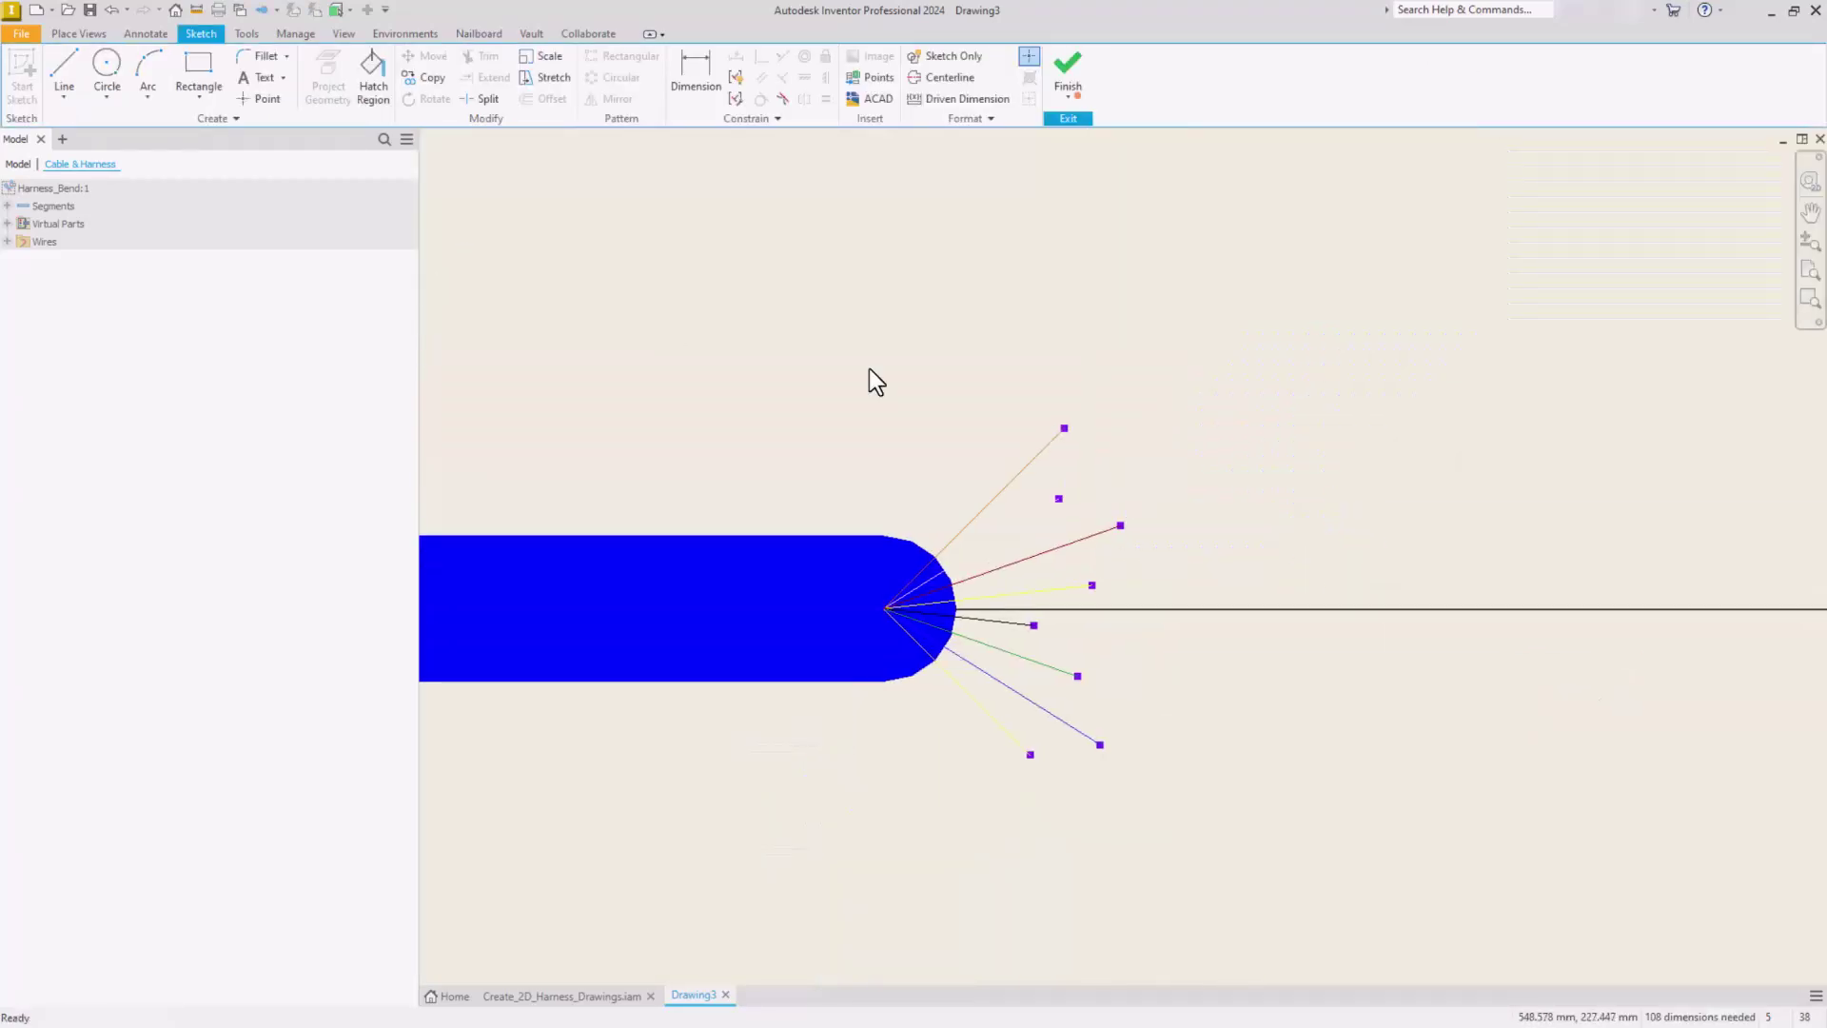
key("Return")
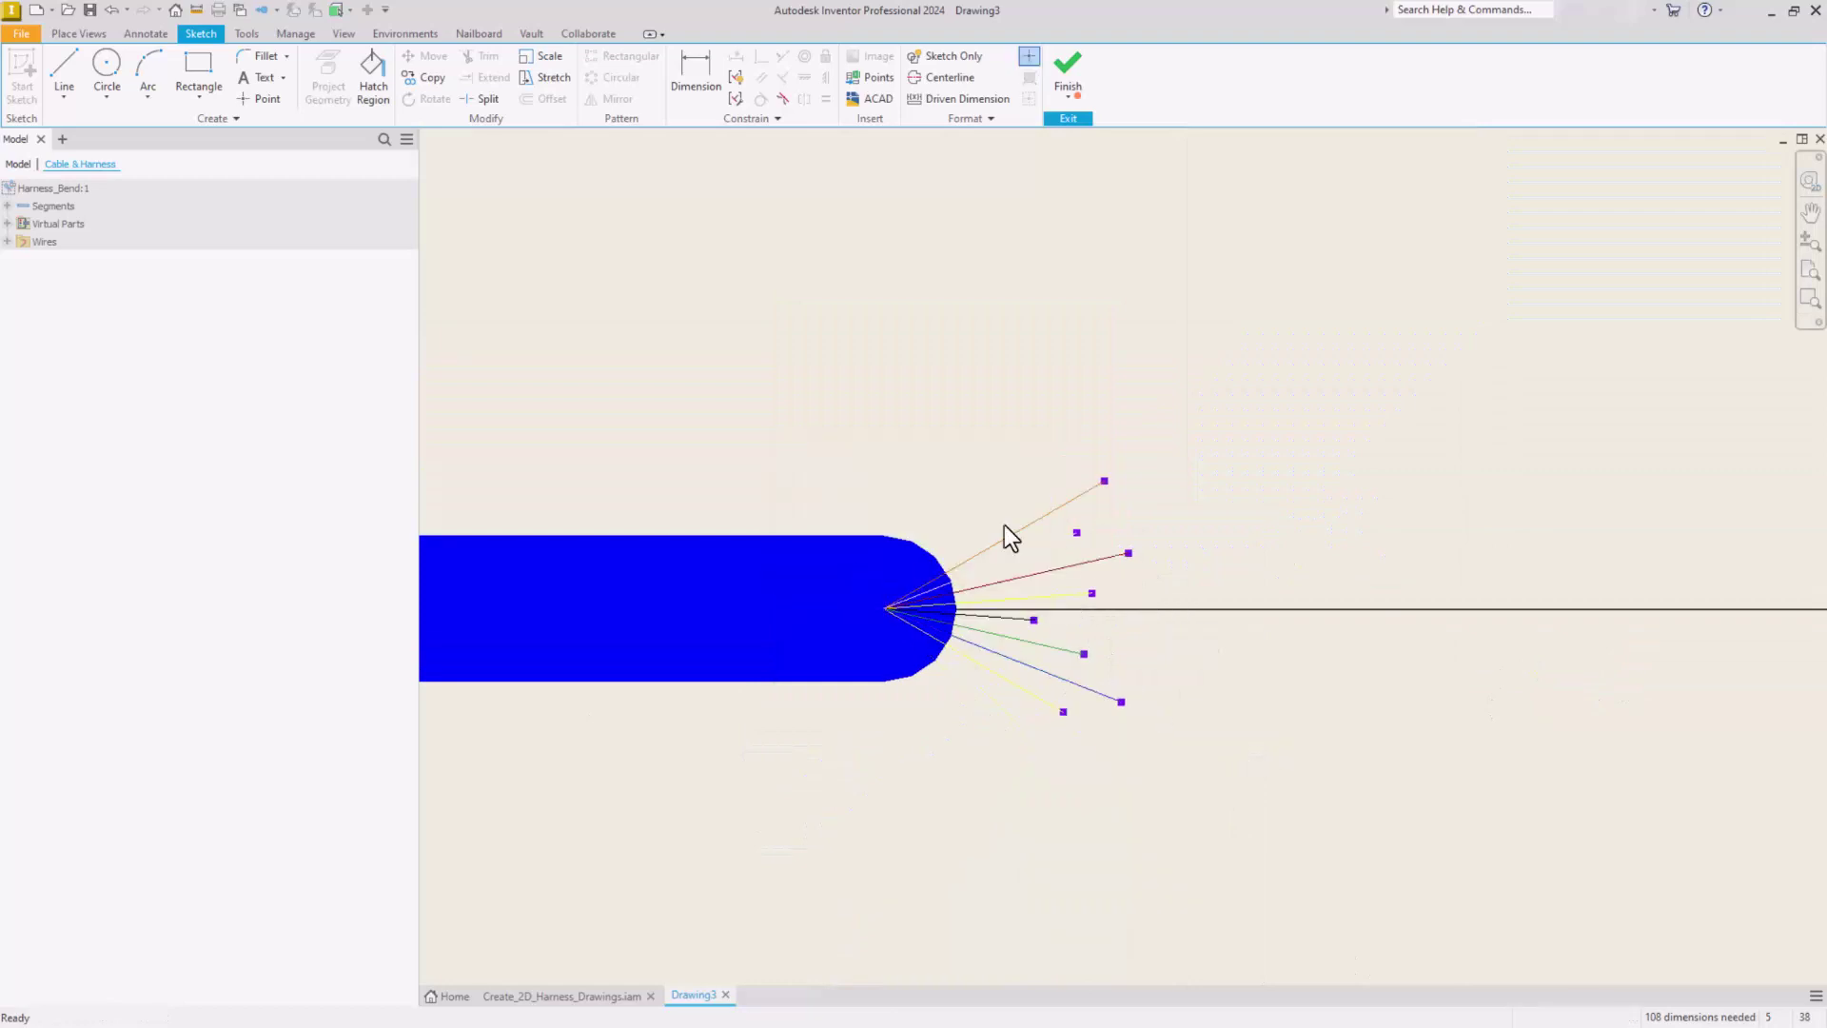
right_click(1022, 529)
left_click(1007, 633)
right_click(1043, 556)
left_click(1028, 650)
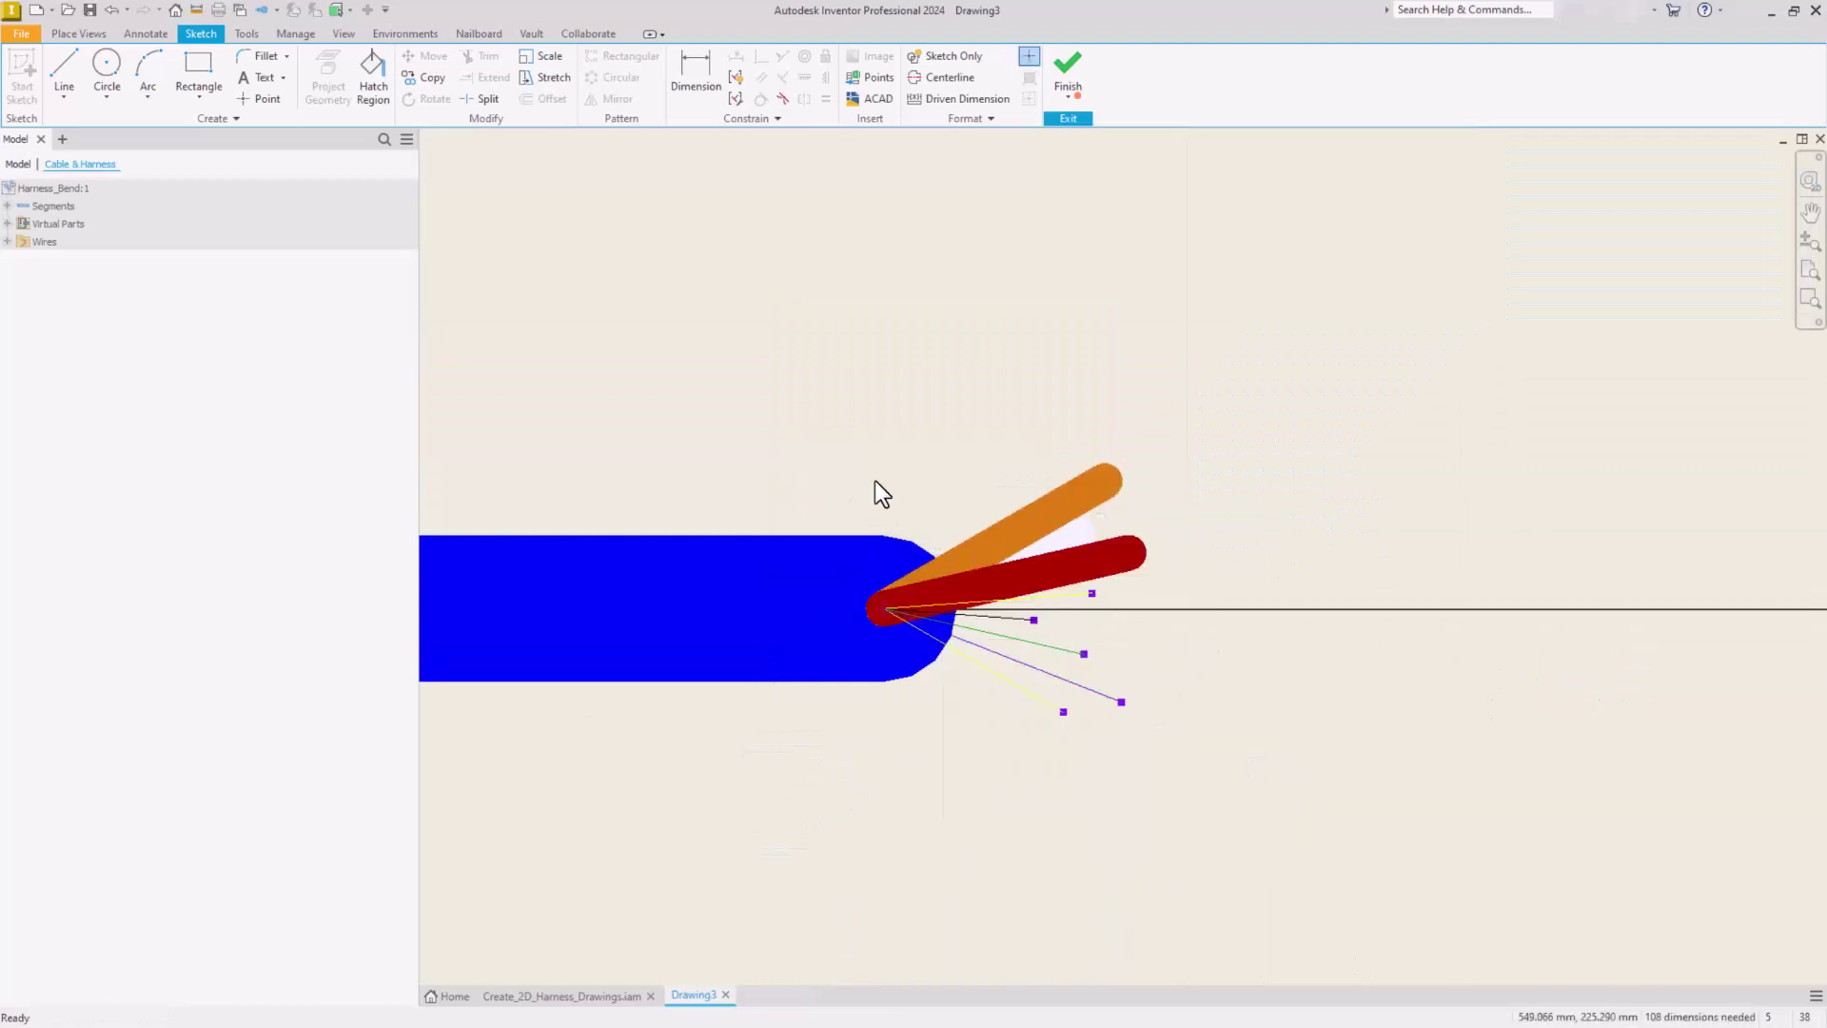
Select all the fanned-out wires at the main segment's right end and display the sketch's degrees of freedom
left_click_drag(876, 480, 1156, 733)
right_click(1077, 685)
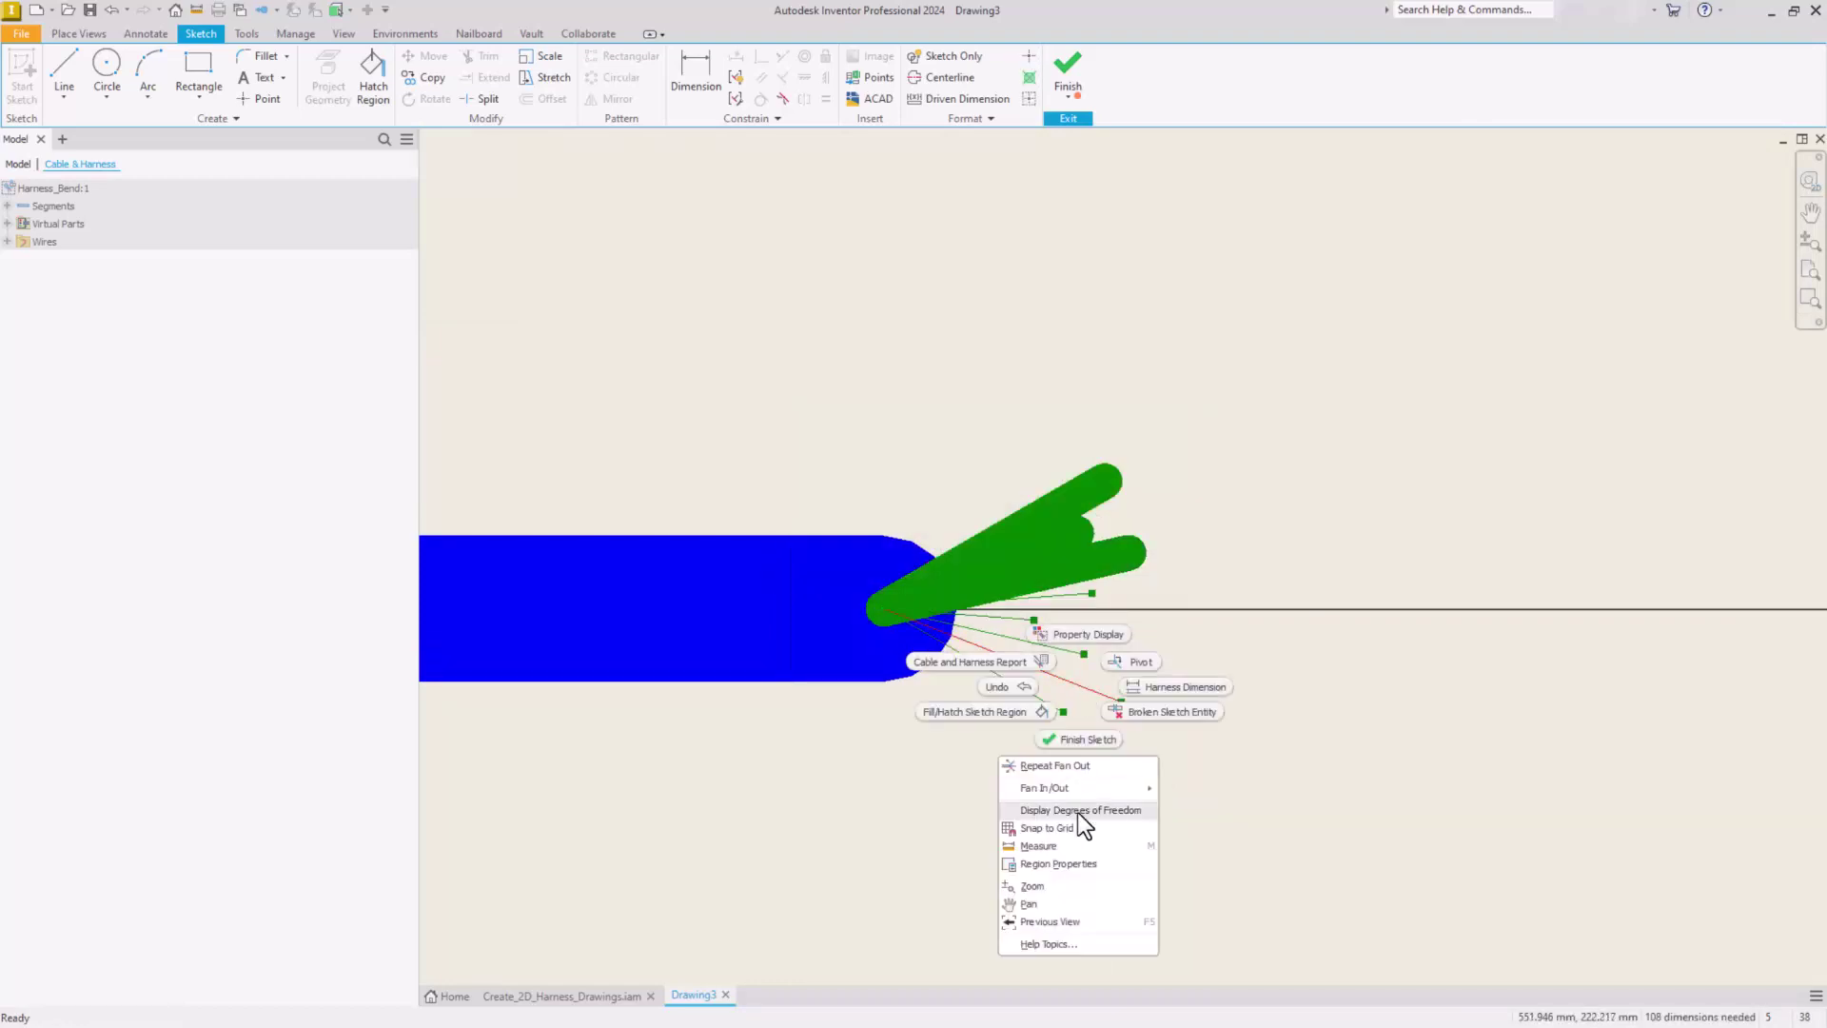
left_click(1077, 813)
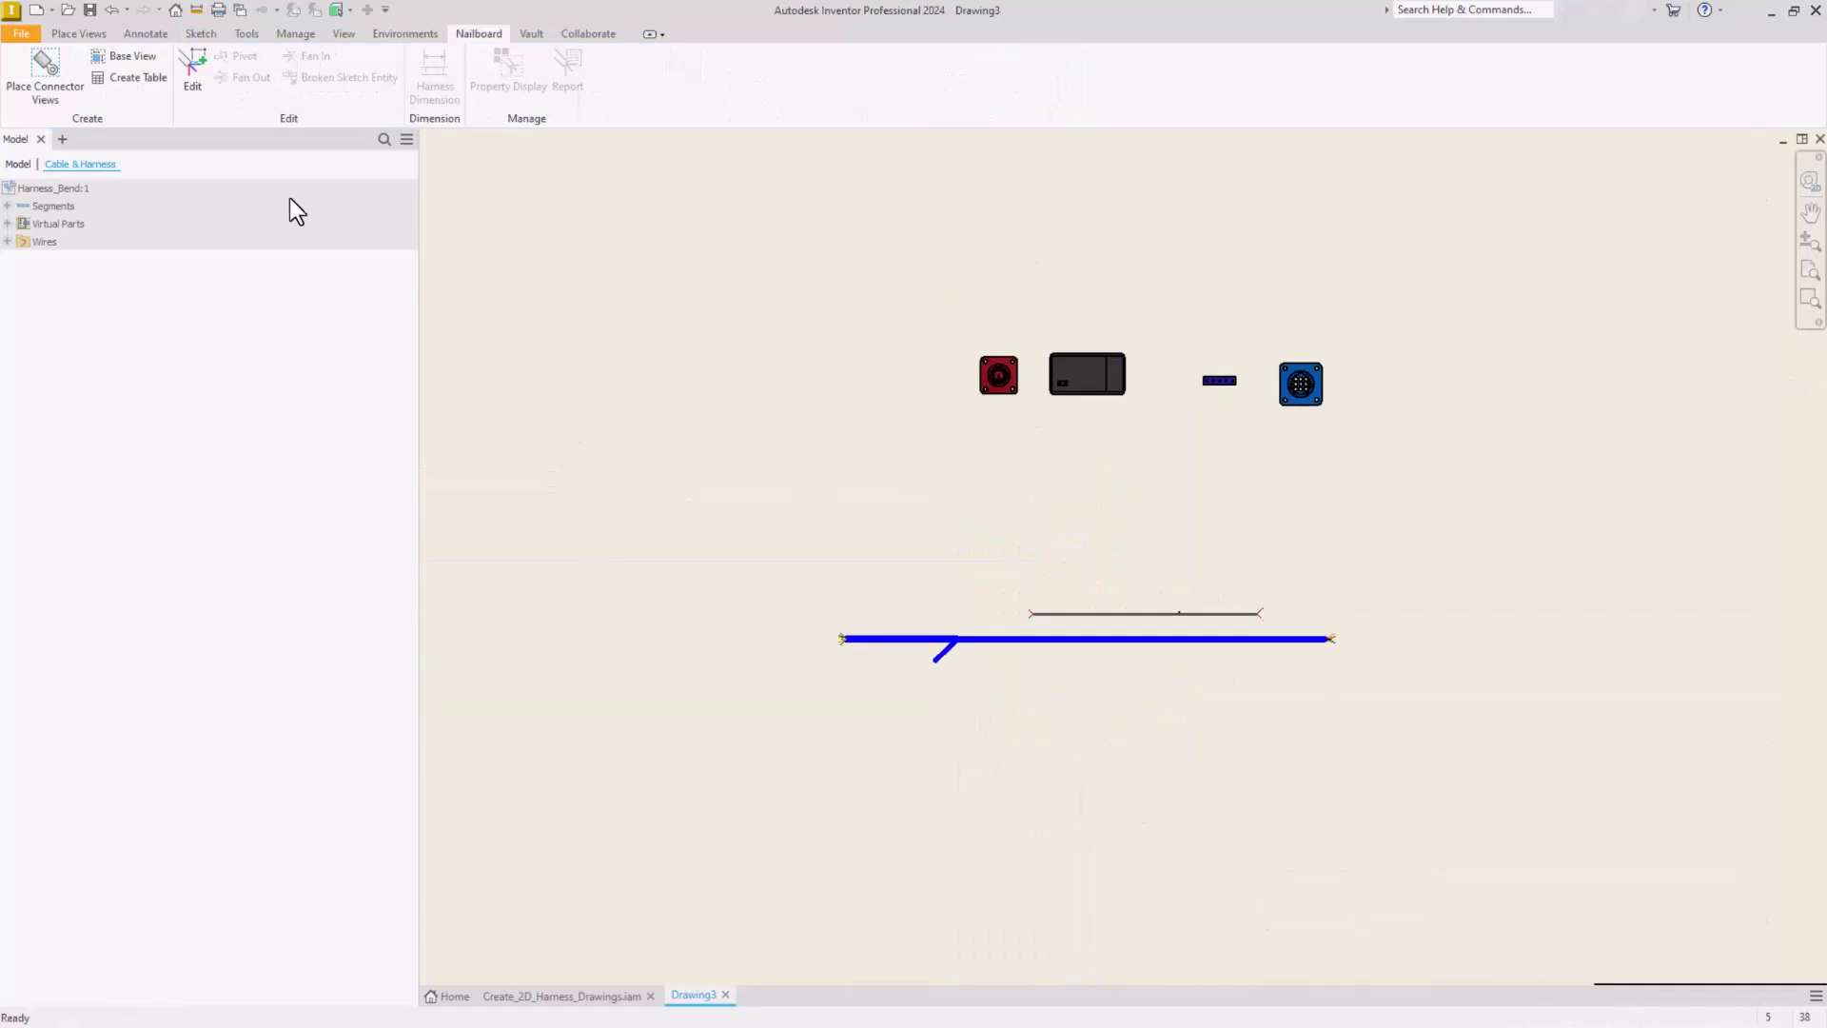
Place an isometric base view of the Harness model state at 1/2 scale in the sheet's upper left corner
left_click(79, 33)
left_click(20, 72)
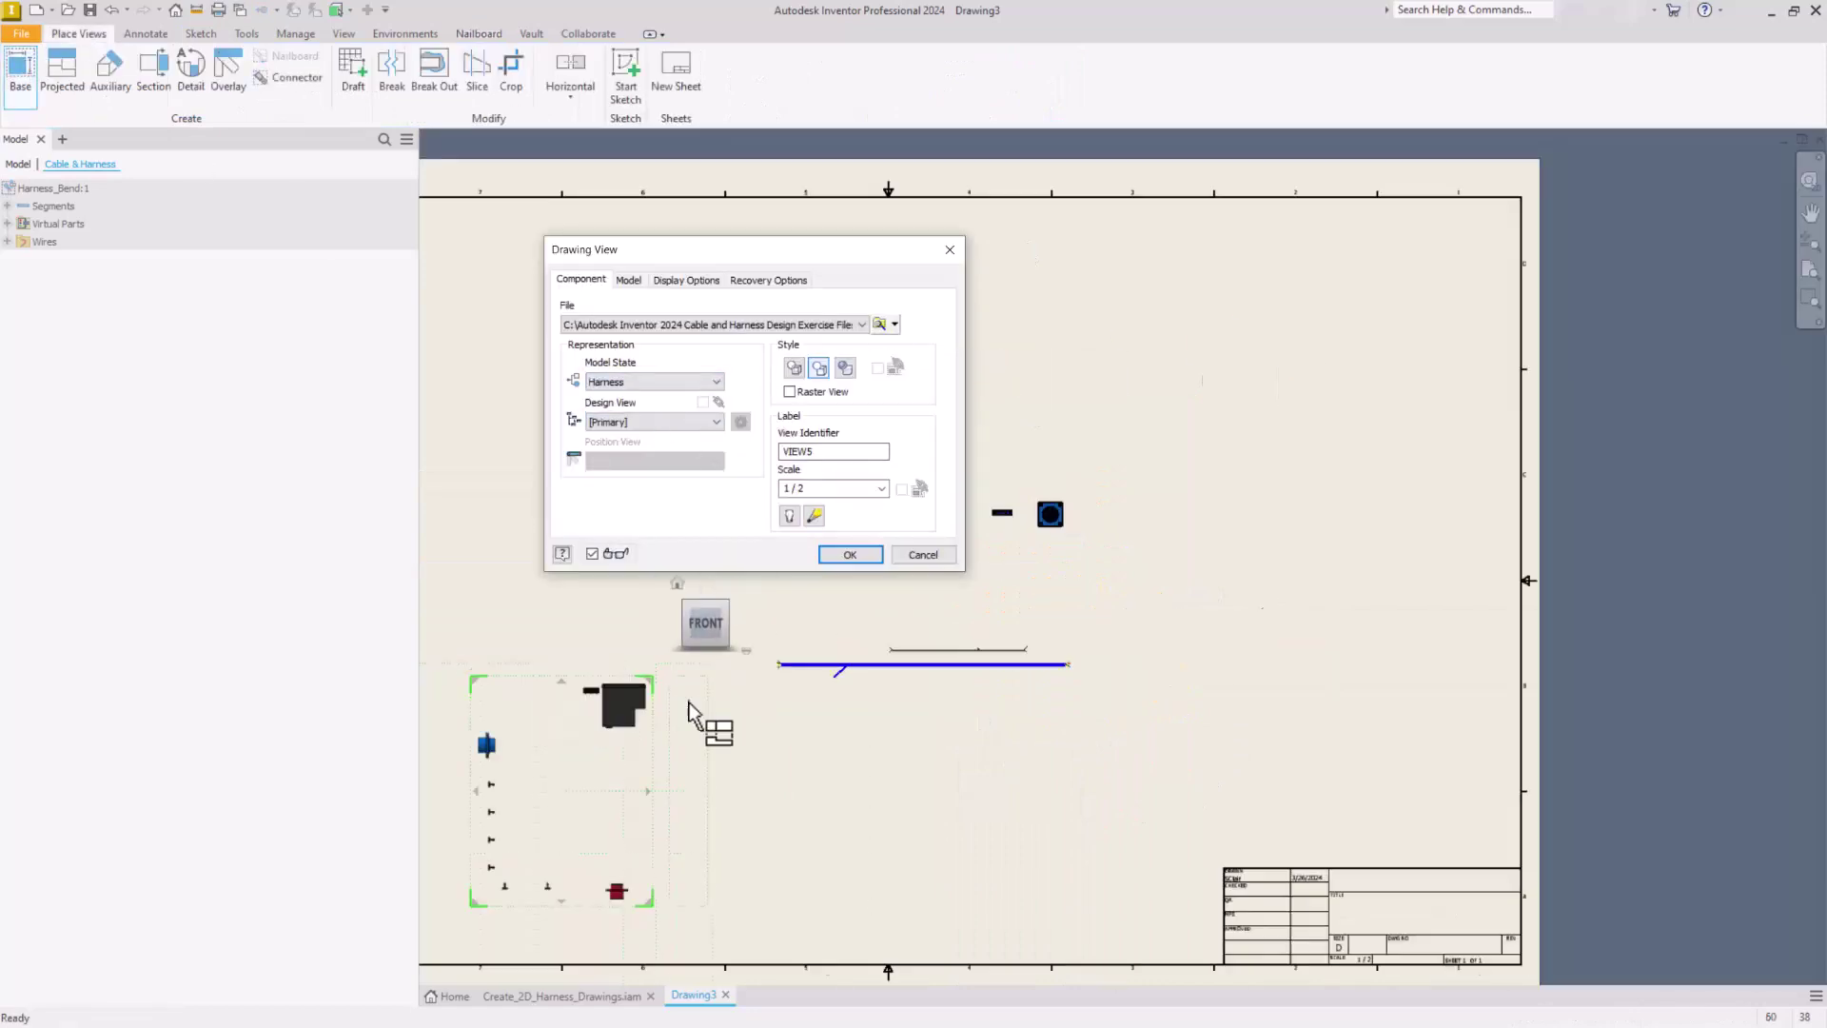
middle_click_drag(688, 704, 1020, 693)
left_click(1060, 593)
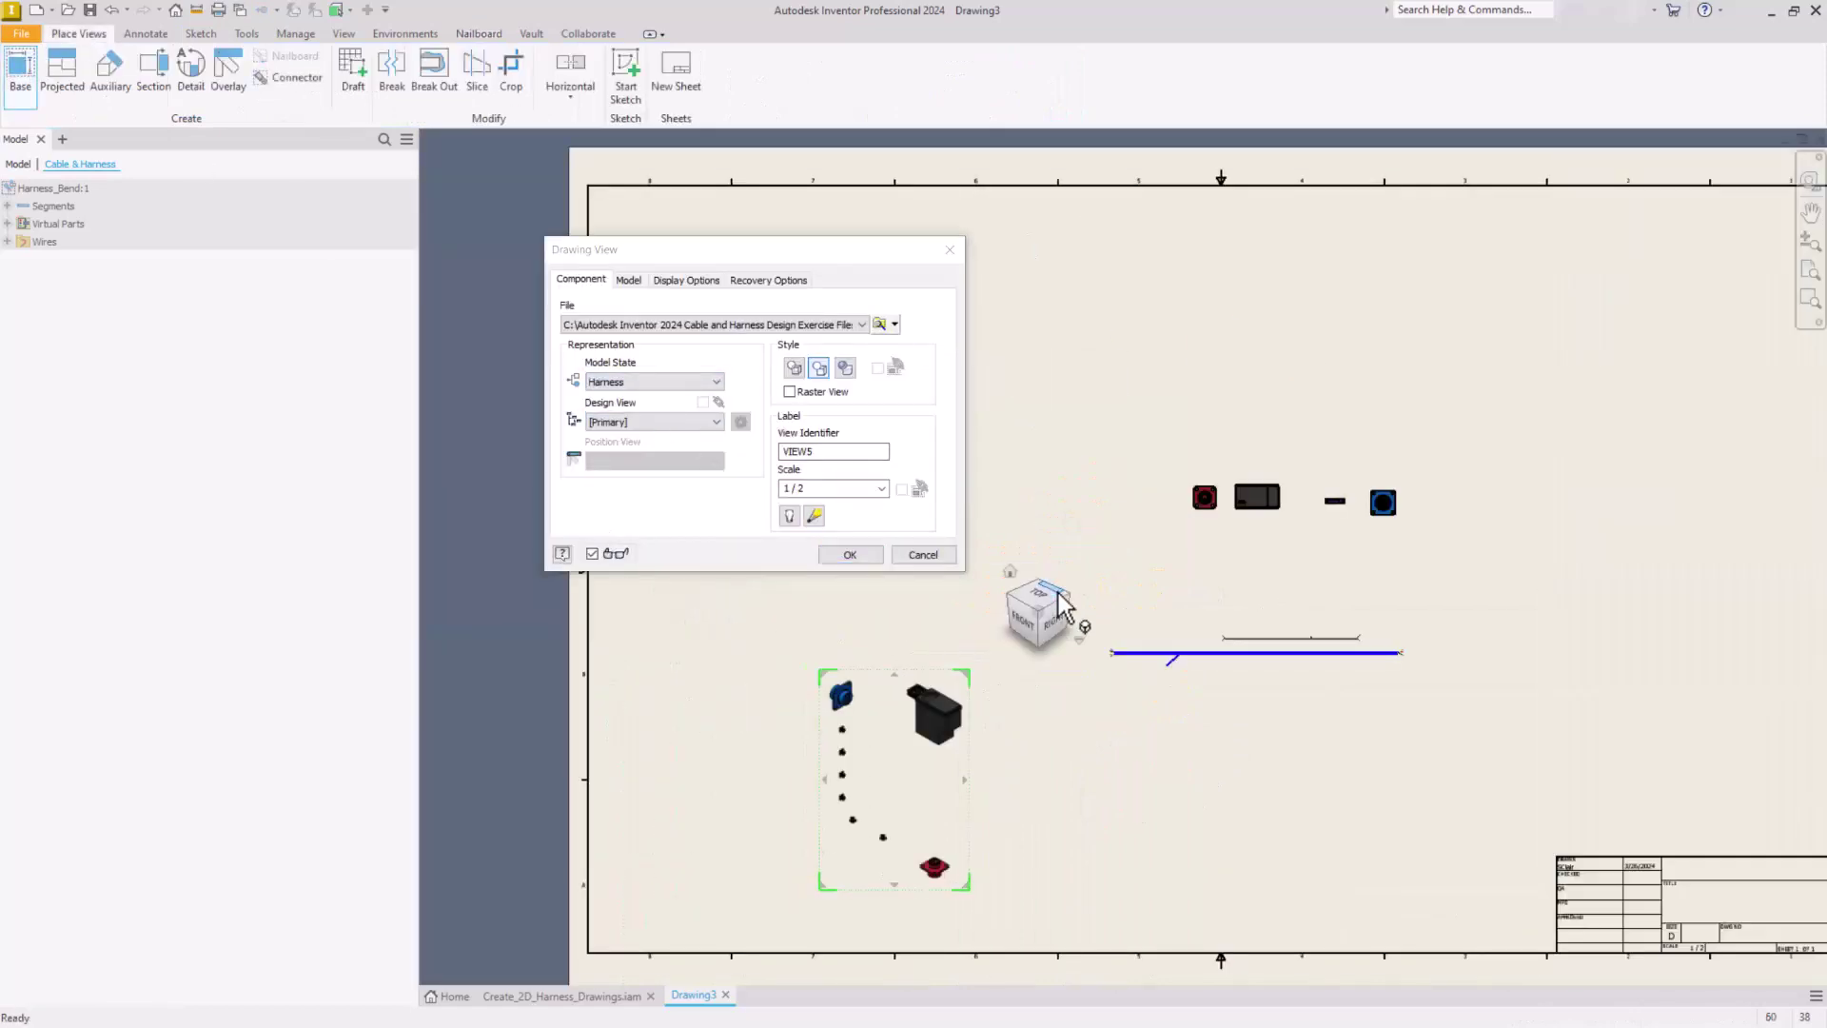
left_click_drag(809, 249, 1045, 256)
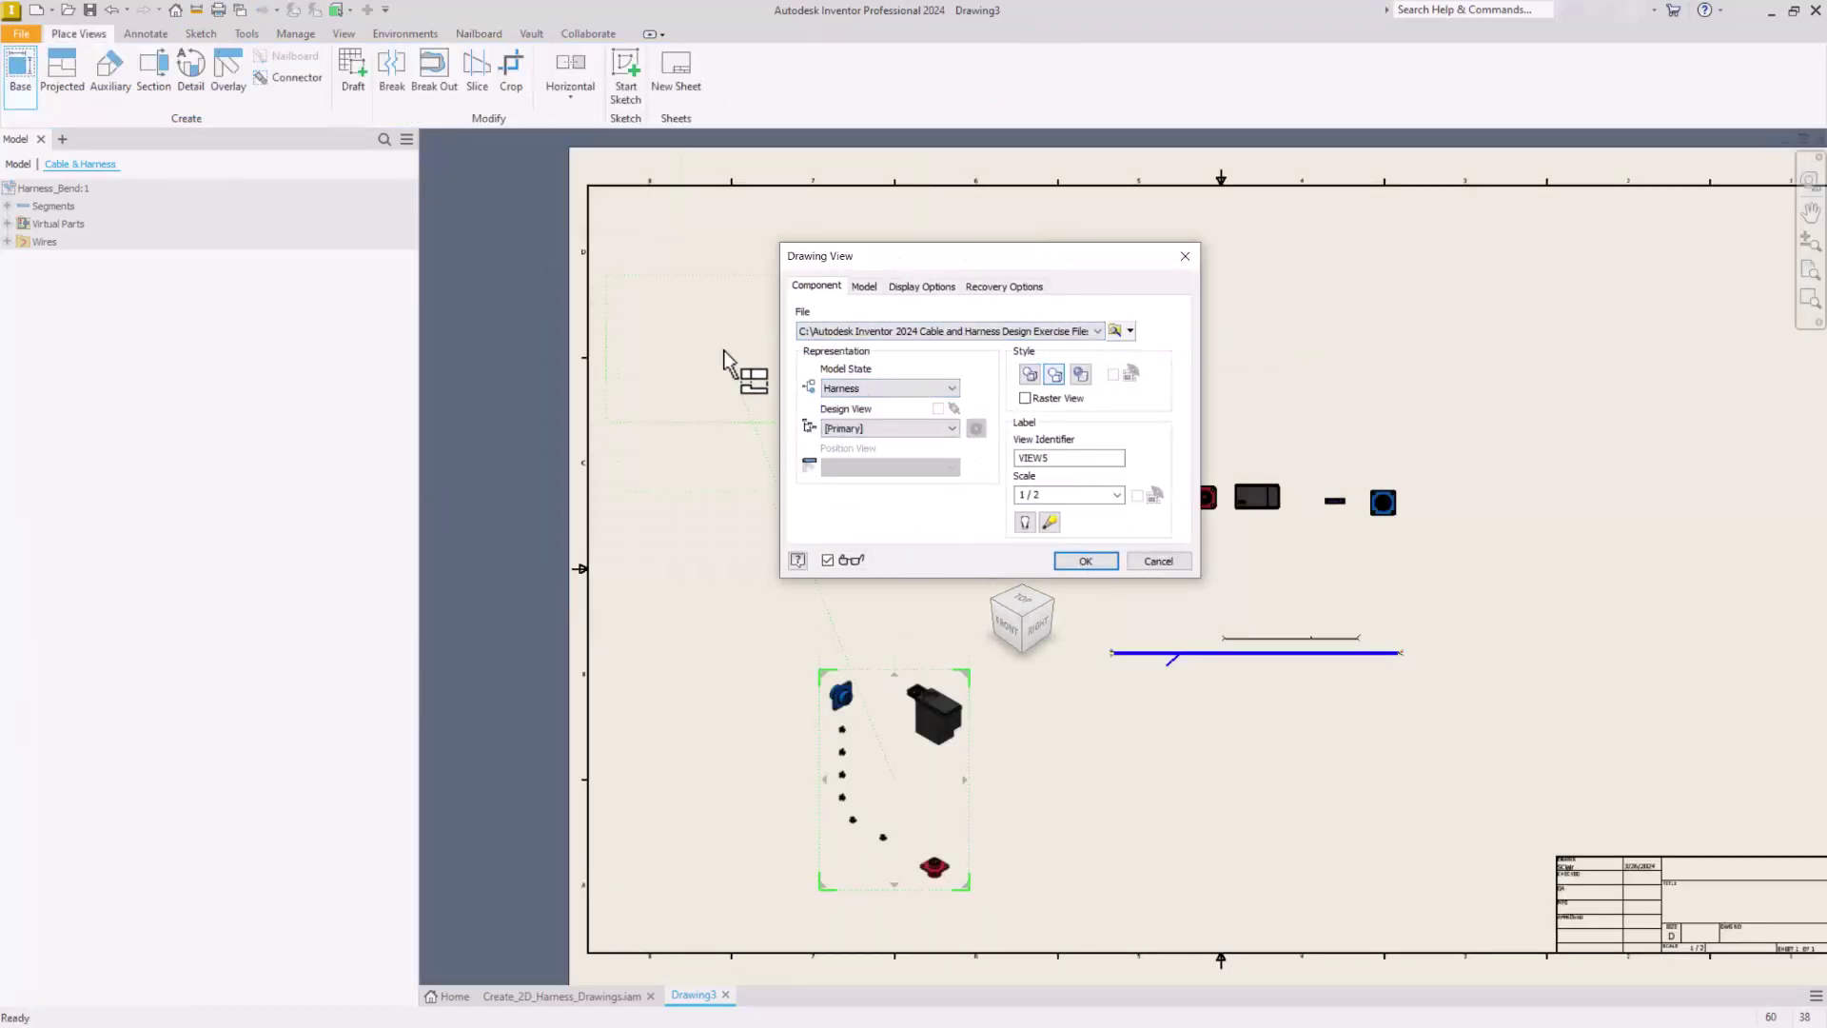
left_click_drag(902, 677, 714, 238)
left_click(1084, 561)
scroll(734, 336, "down", 5)
middle_click_drag(734, 336, 1051, 613)
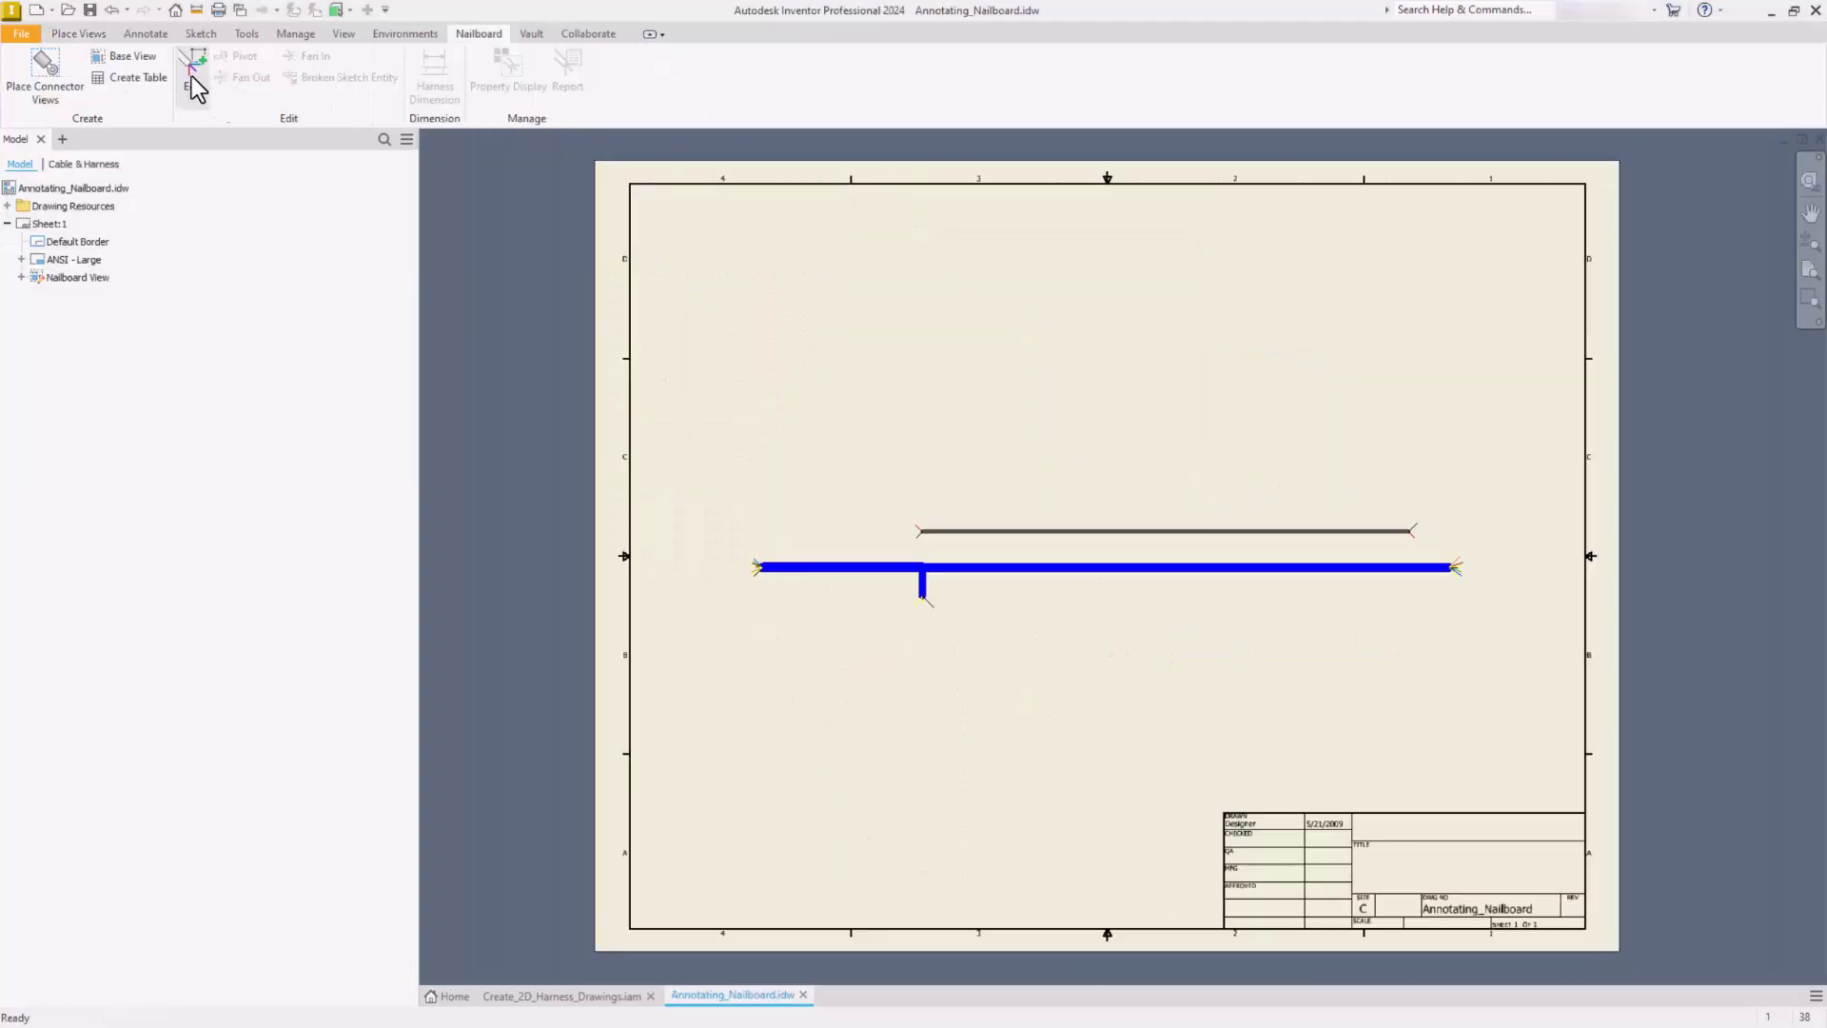
Edit the nailboard sketch in Annotating_Nailboard.idw and add a harness dimension between the grey segment's ends, placed above it
left_click(192, 76)
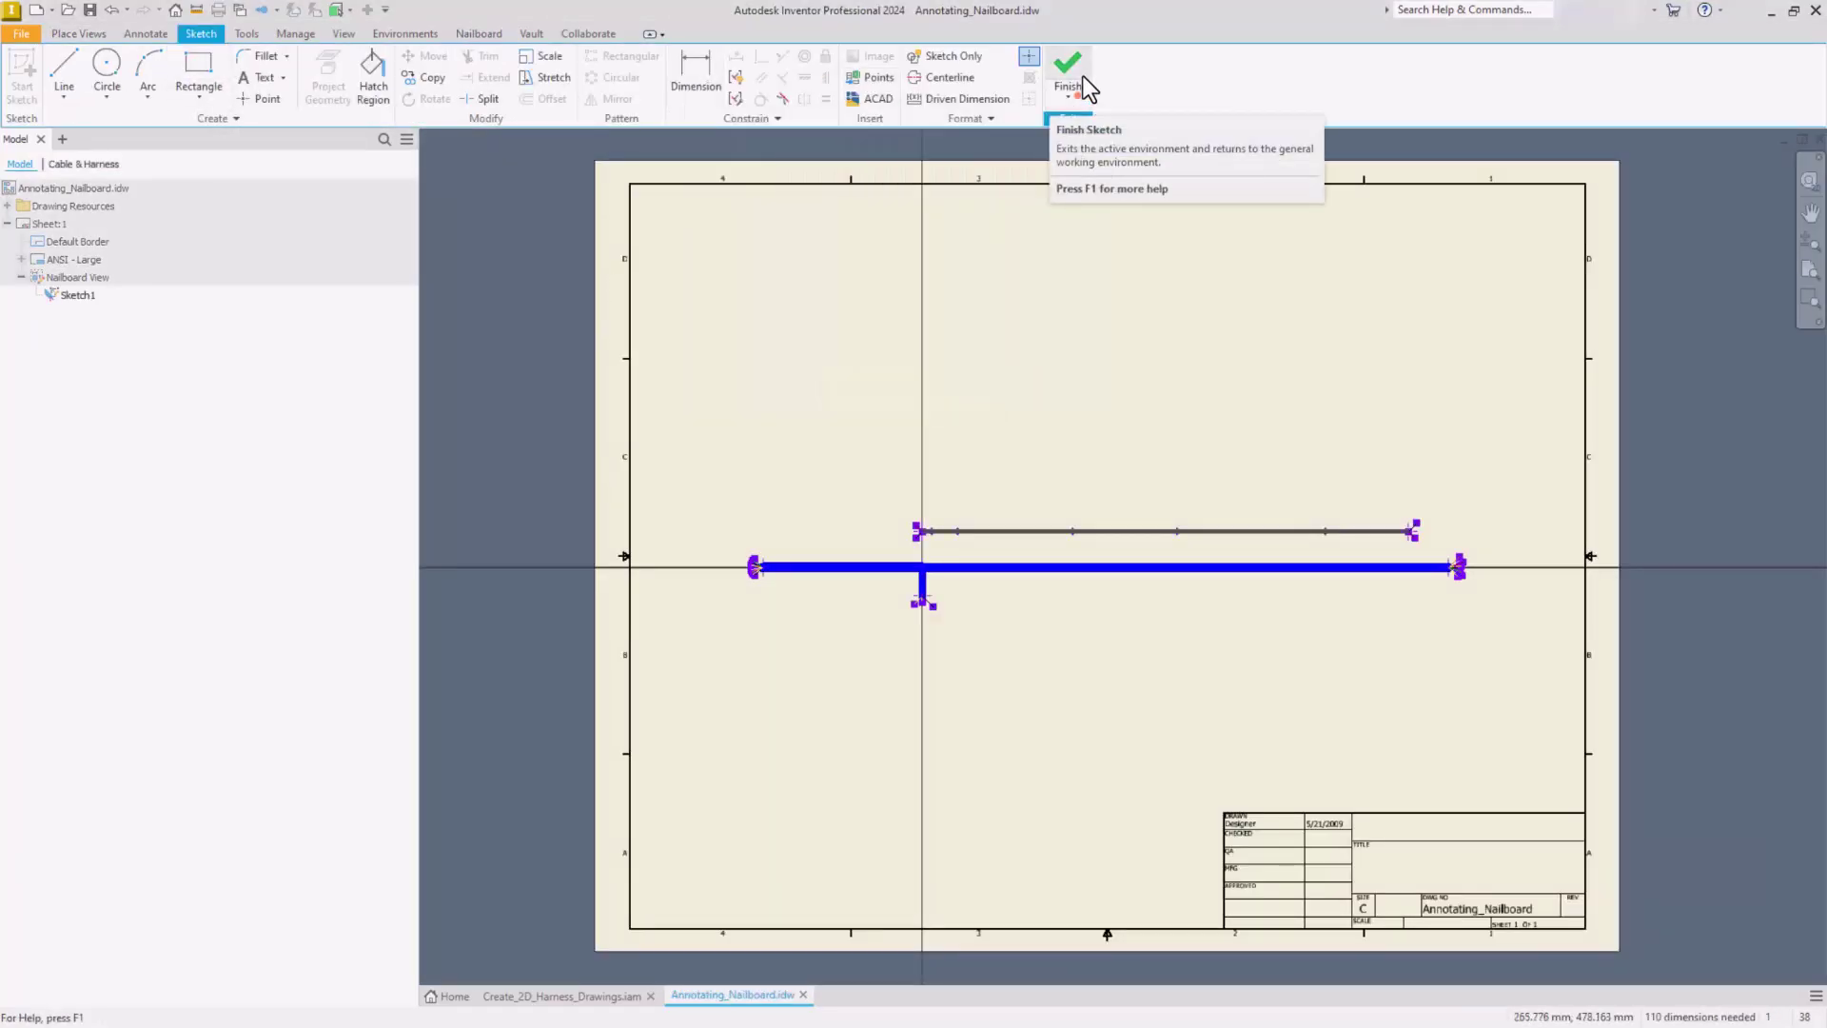
left_click(478, 33)
scroll(779, 617, "up", 4)
middle_click_drag(780, 618, 892, 632)
left_click(498, 595)
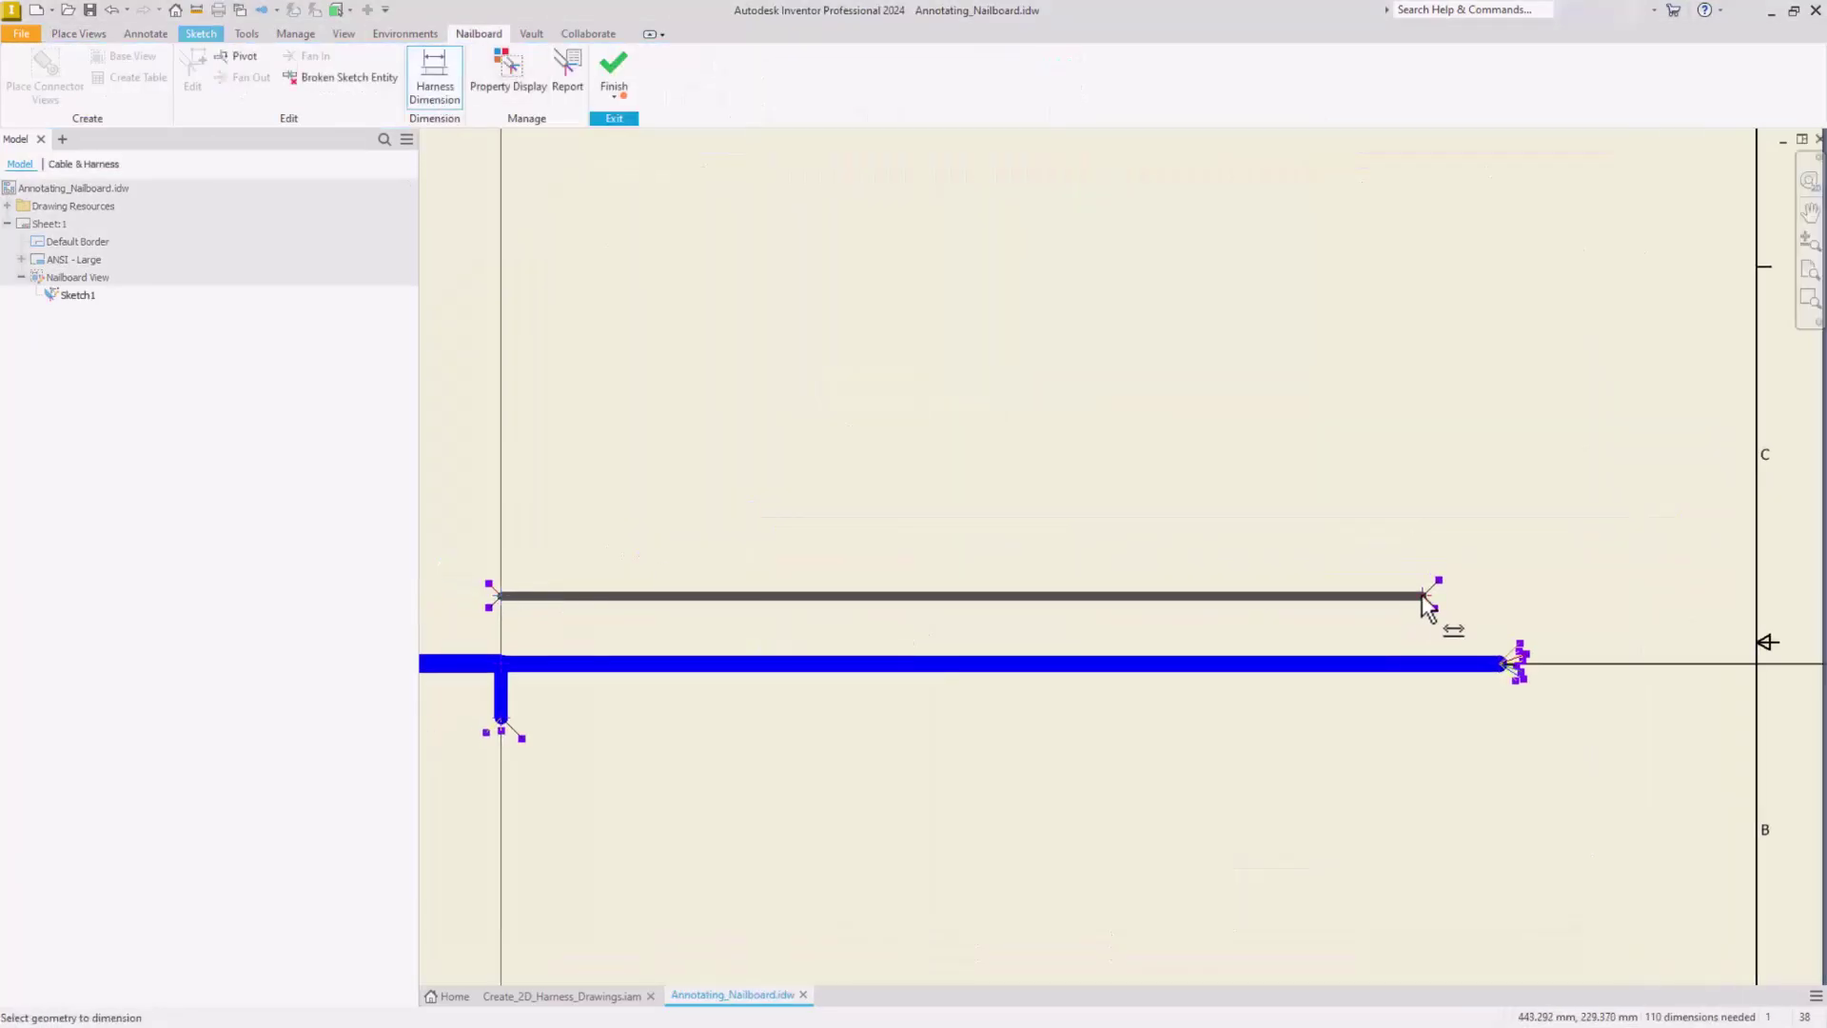
left_click(1423, 600)
left_click(961, 478)
Display the pin number property for all pins in the nailboard sketch, showing the value only
scroll(547, 602, "down", 3)
middle_click_drag(548, 602, 1054, 485)
scroll(922, 549, "down", 3)
left_click(510, 82)
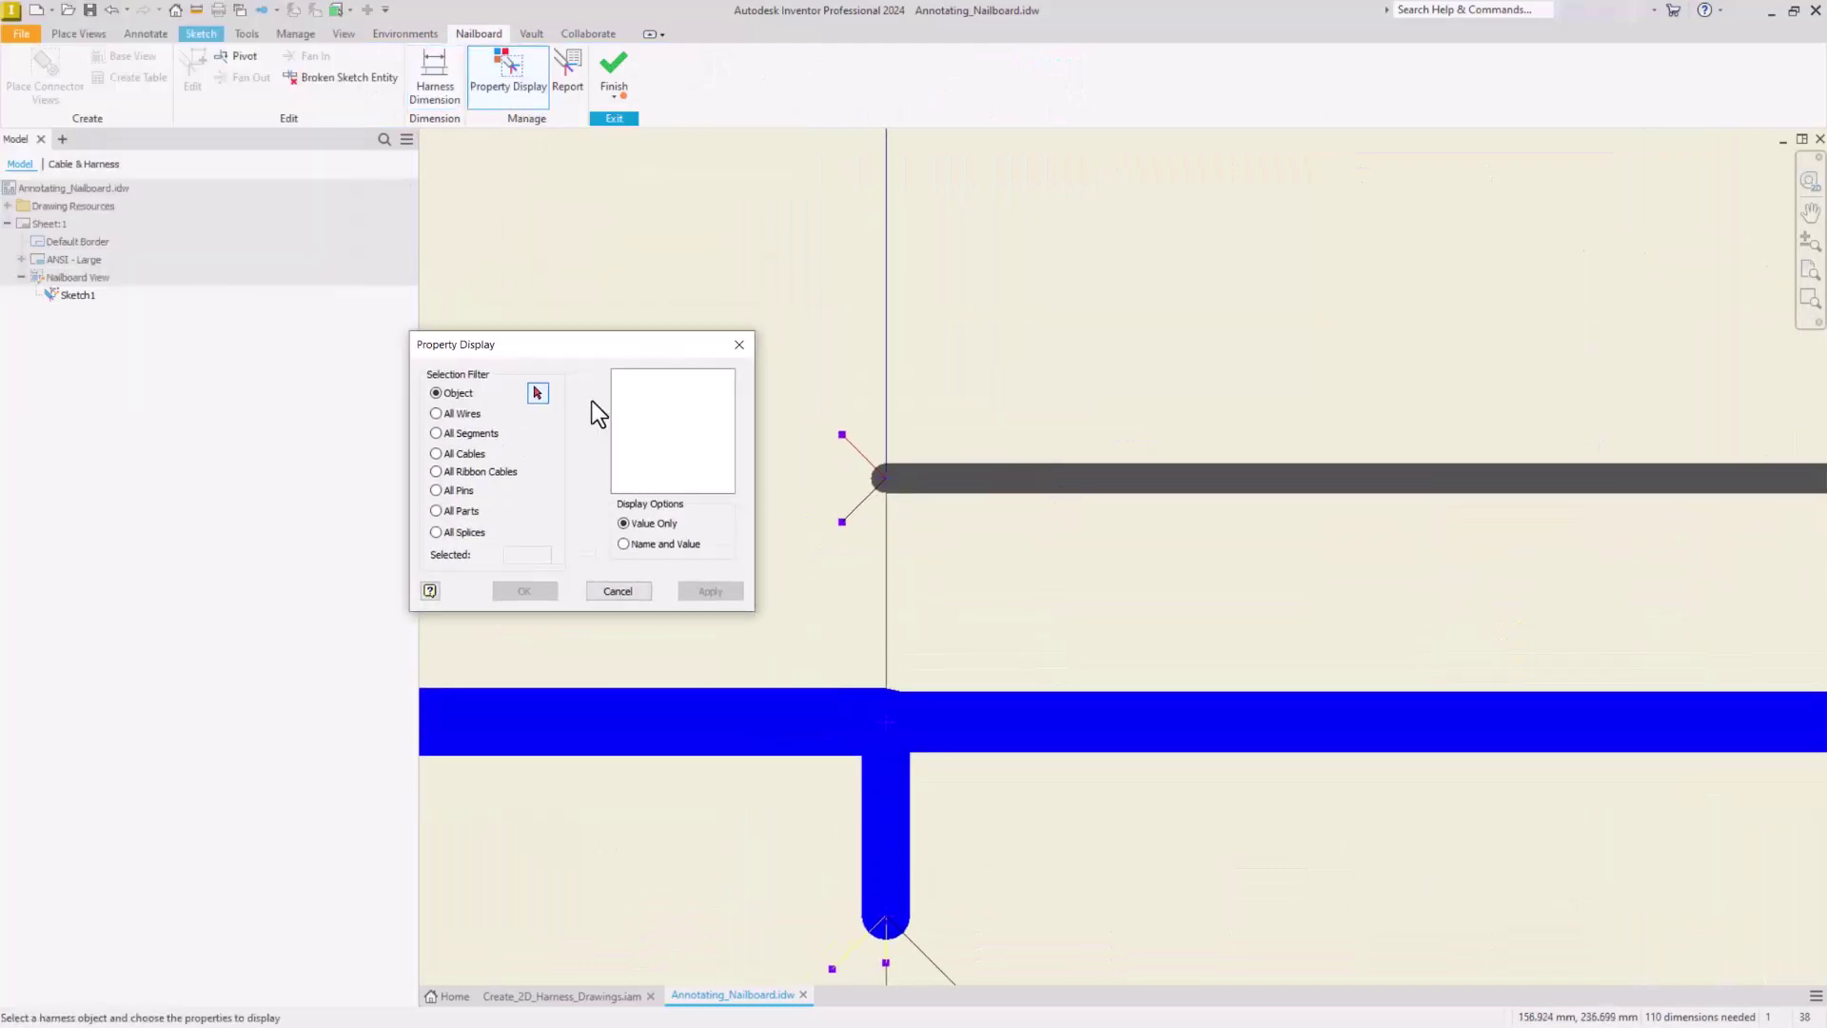
left_click(440, 489)
left_click(637, 413)
left_click(522, 591)
Show the three wires fanned out at the end of the short vertical branch at full rendered thickness
scroll(657, 544, "up", 3)
middle_click_drag(648, 551, 1082, 590)
scroll(1082, 590, "down", 6)
middle_click_drag(1083, 590, 1082, 566)
left_click(1083, 565)
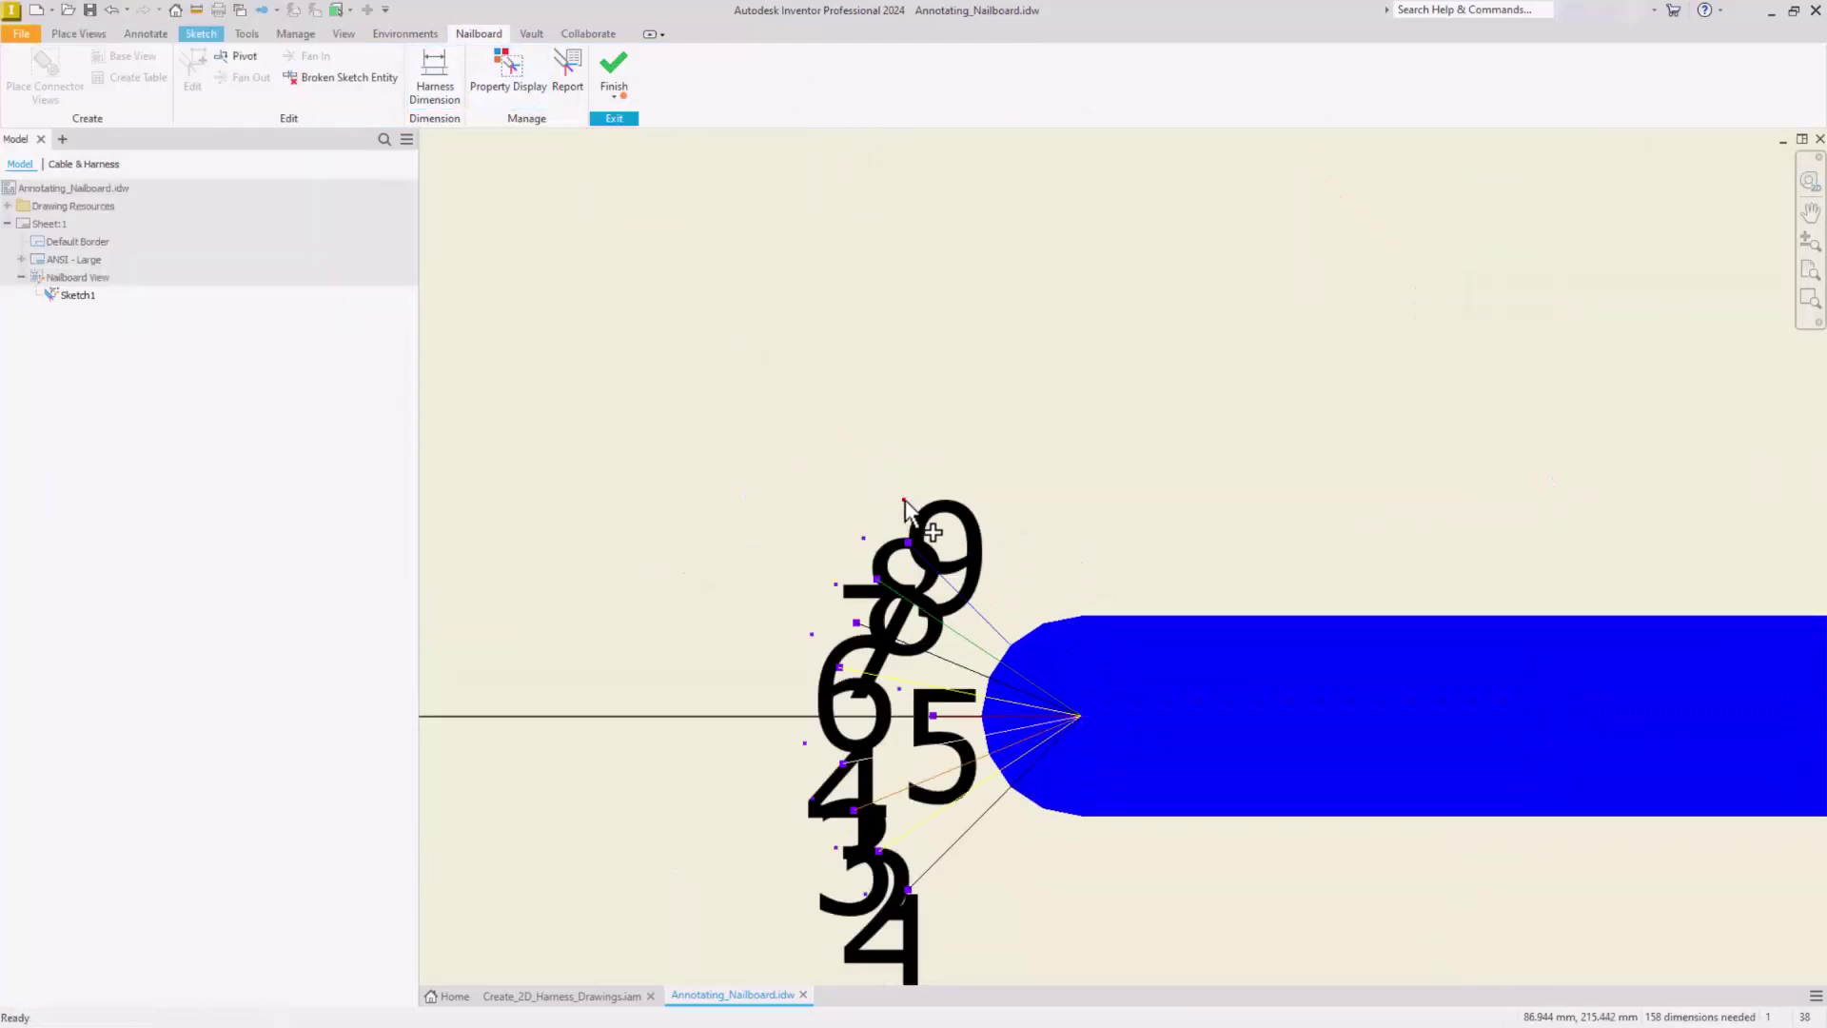
scroll(1093, 473, "down", 3)
scroll(1120, 643, "up", 5)
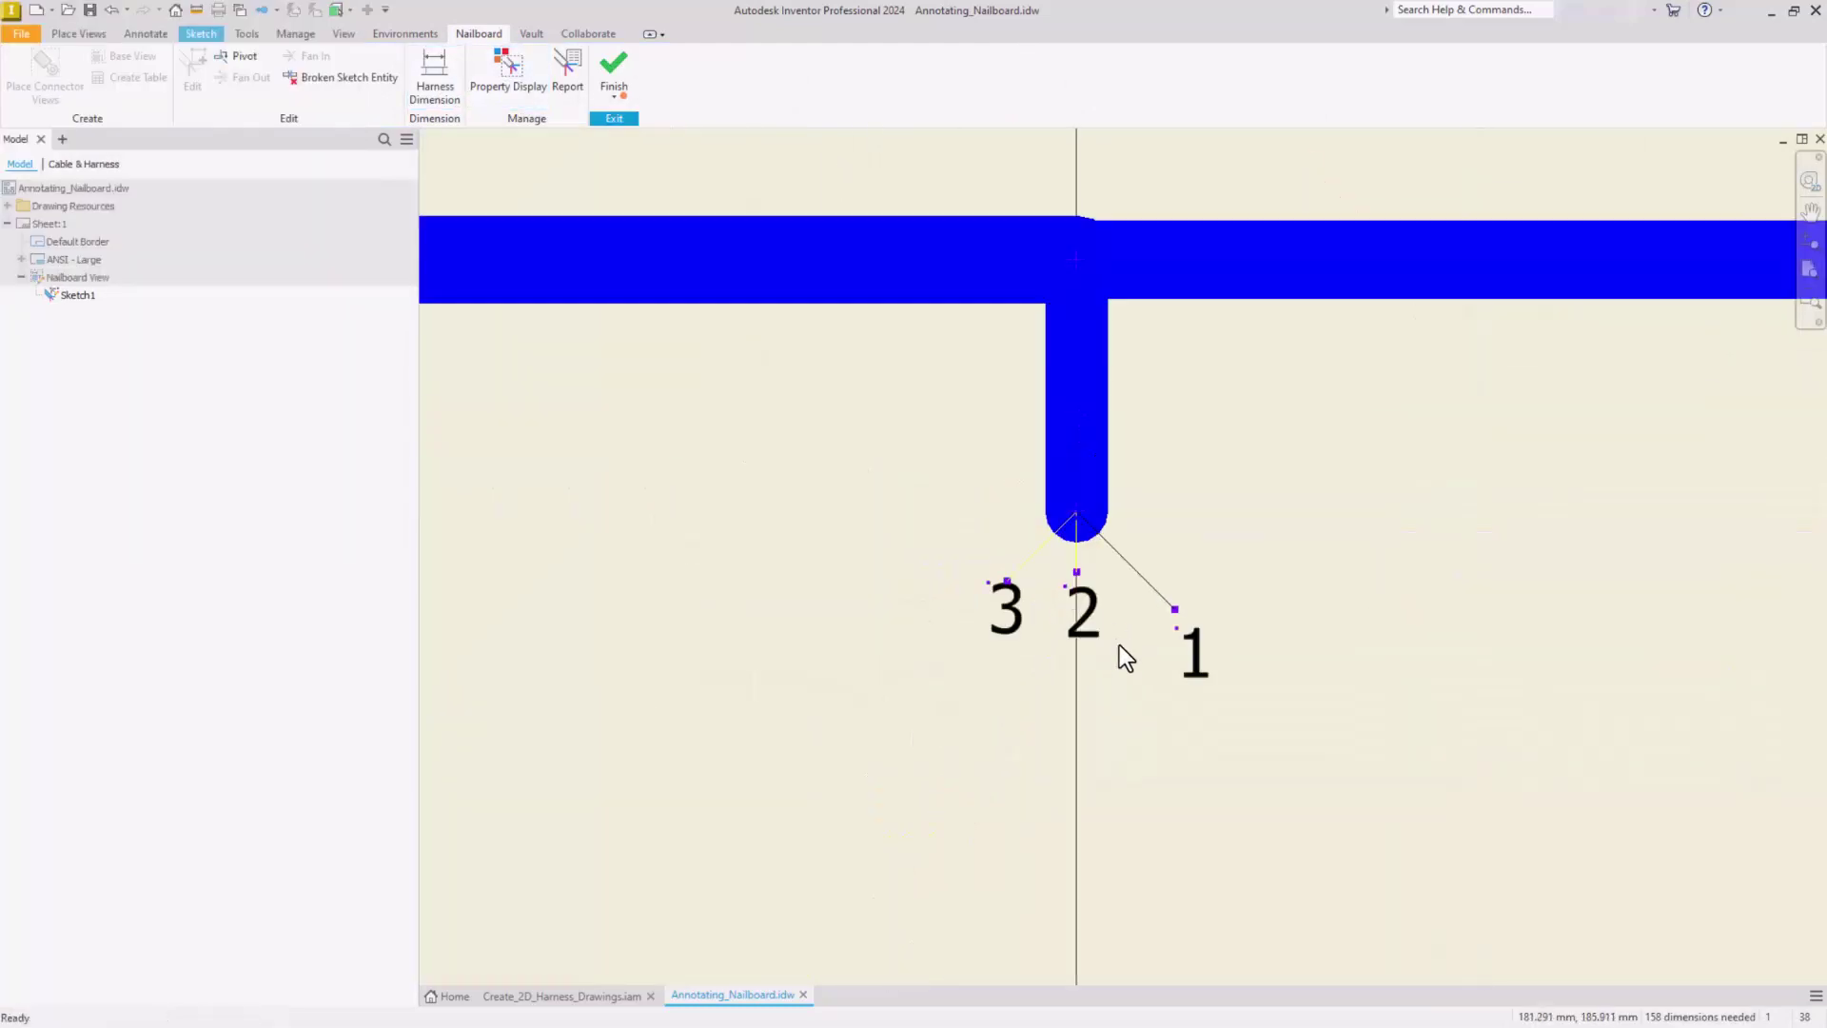
right_click(1121, 556)
left_click(1060, 716)
right_click(1060, 716)
left_click(1012, 721)
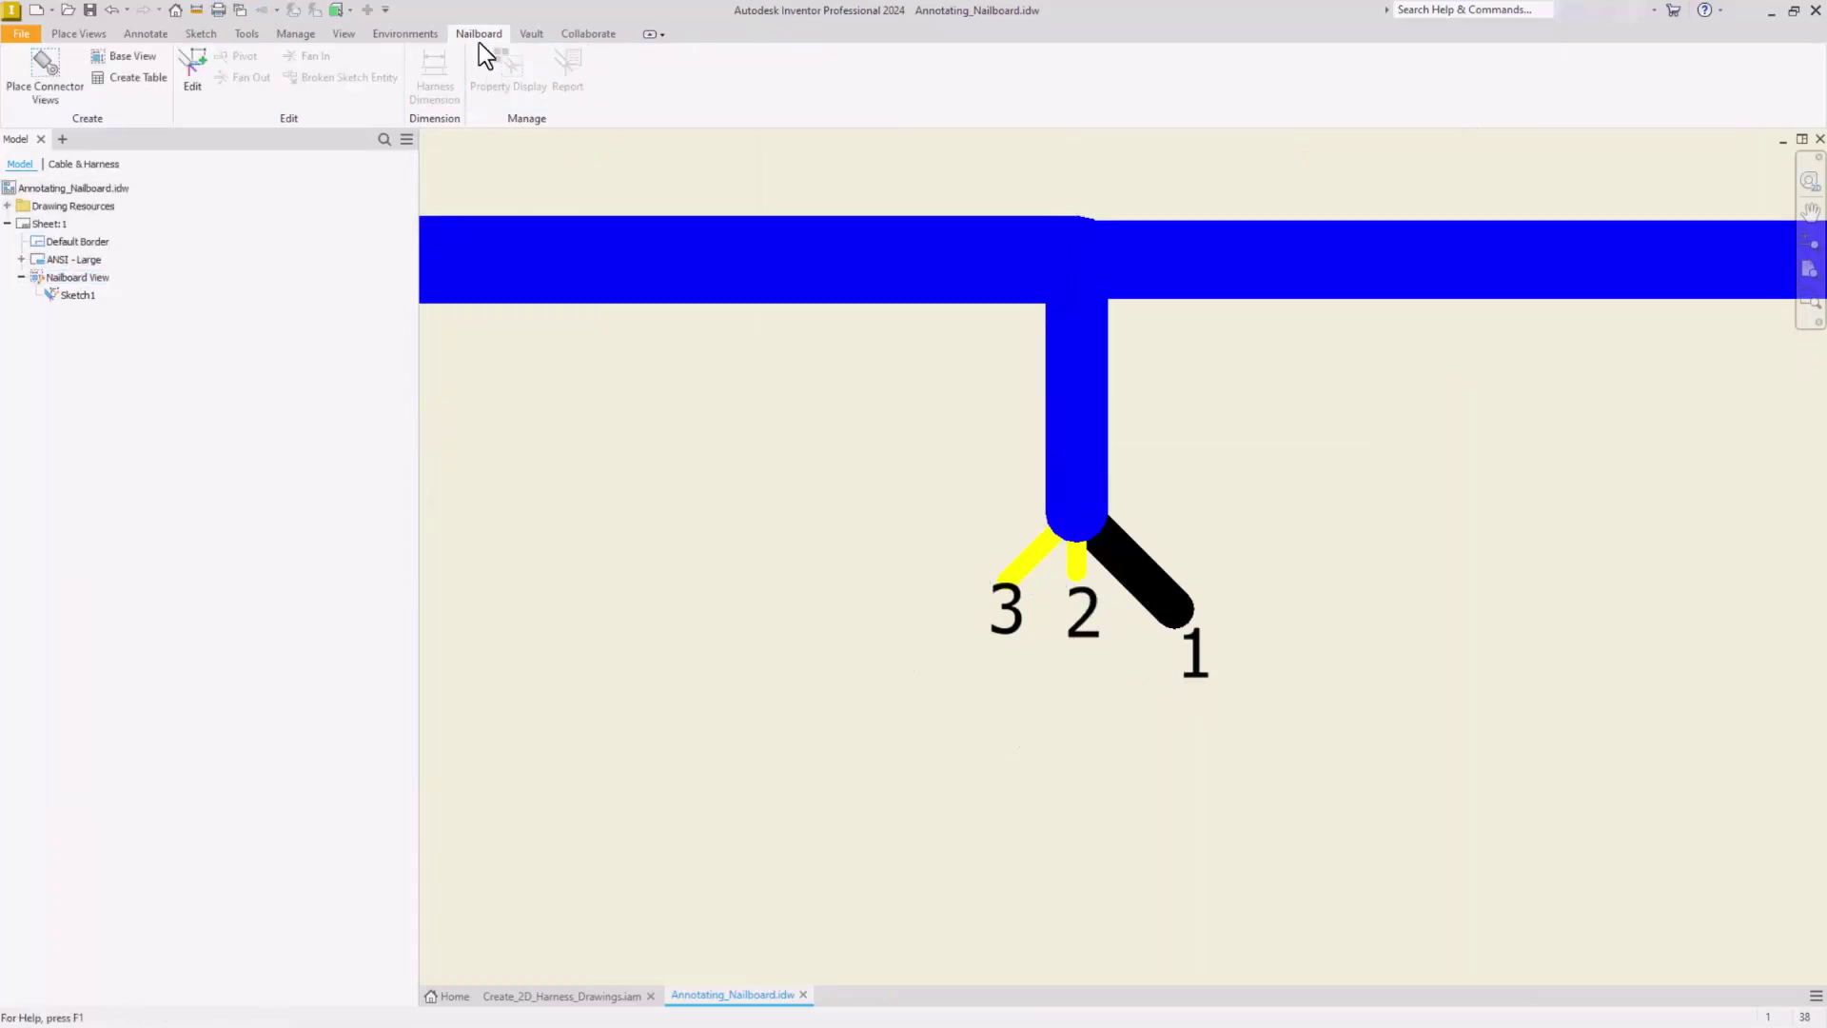
Create a table from an external data file, using its first row for column headers, and place it on the sheet
left_click(151, 78)
left_click(740, 419)
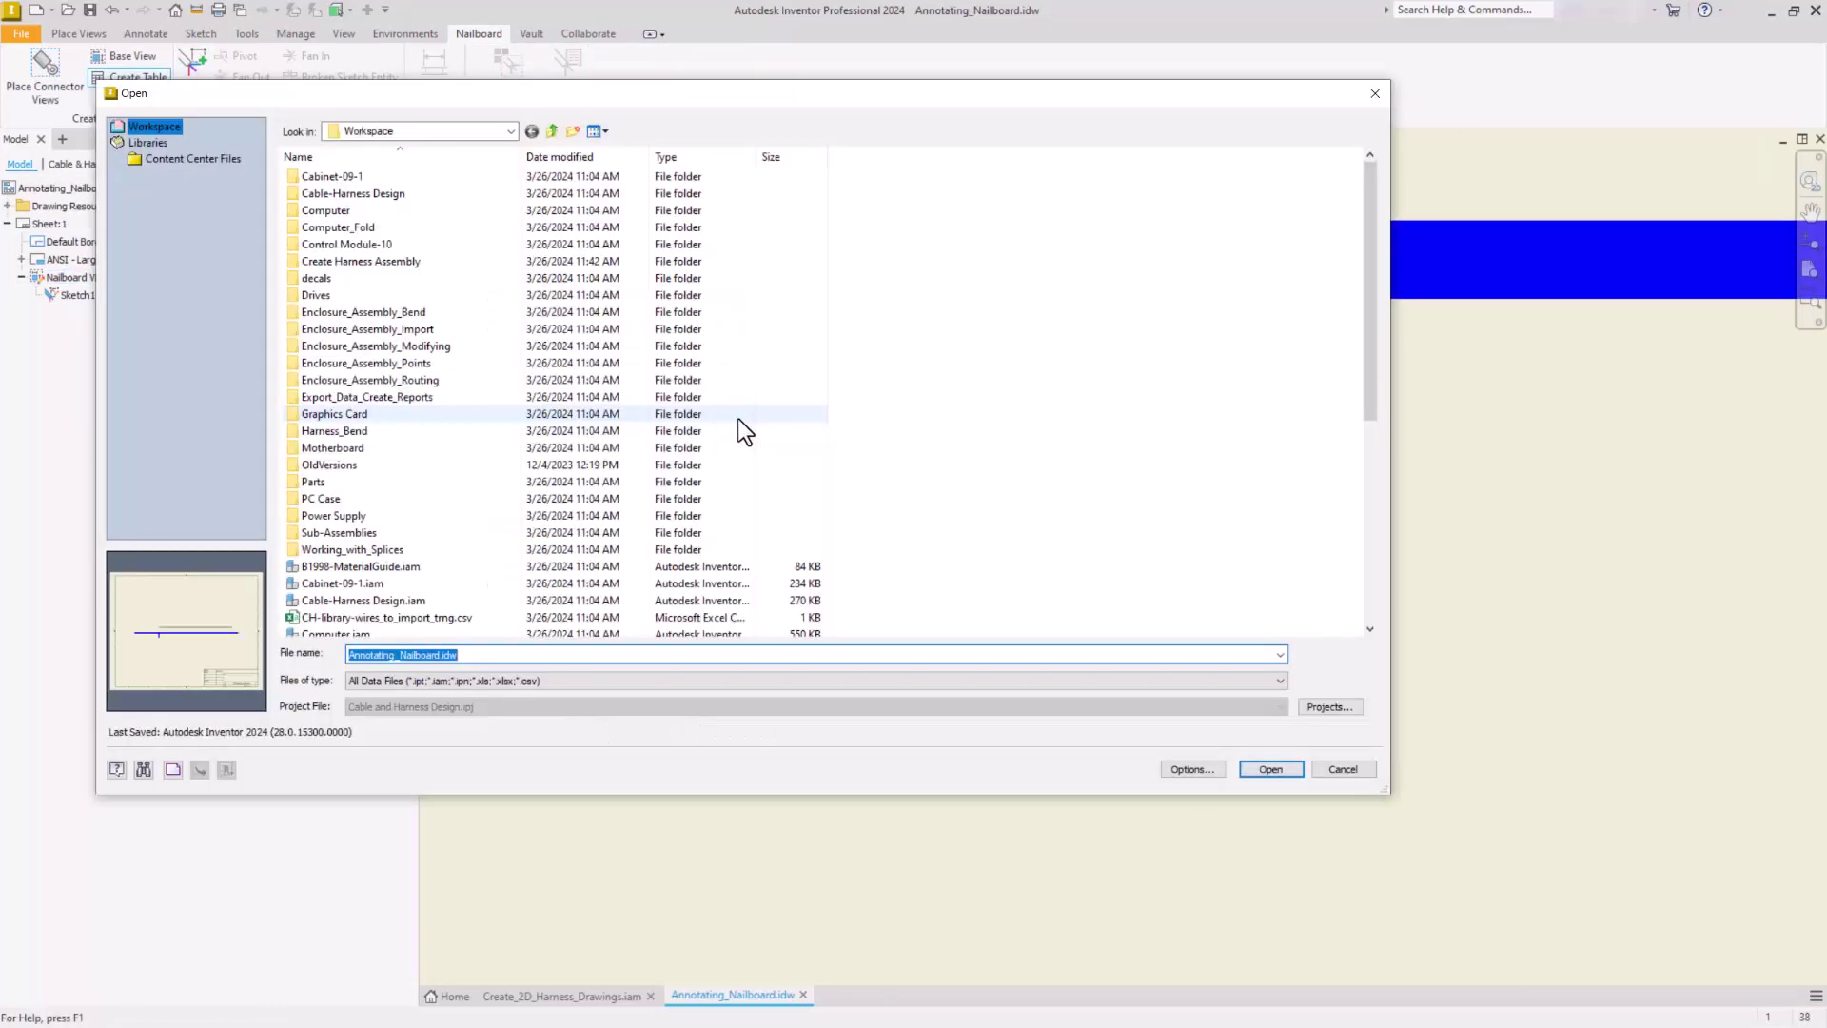
scroll(391, 588, "down", 2)
left_click(380, 600)
left_click(1270, 768)
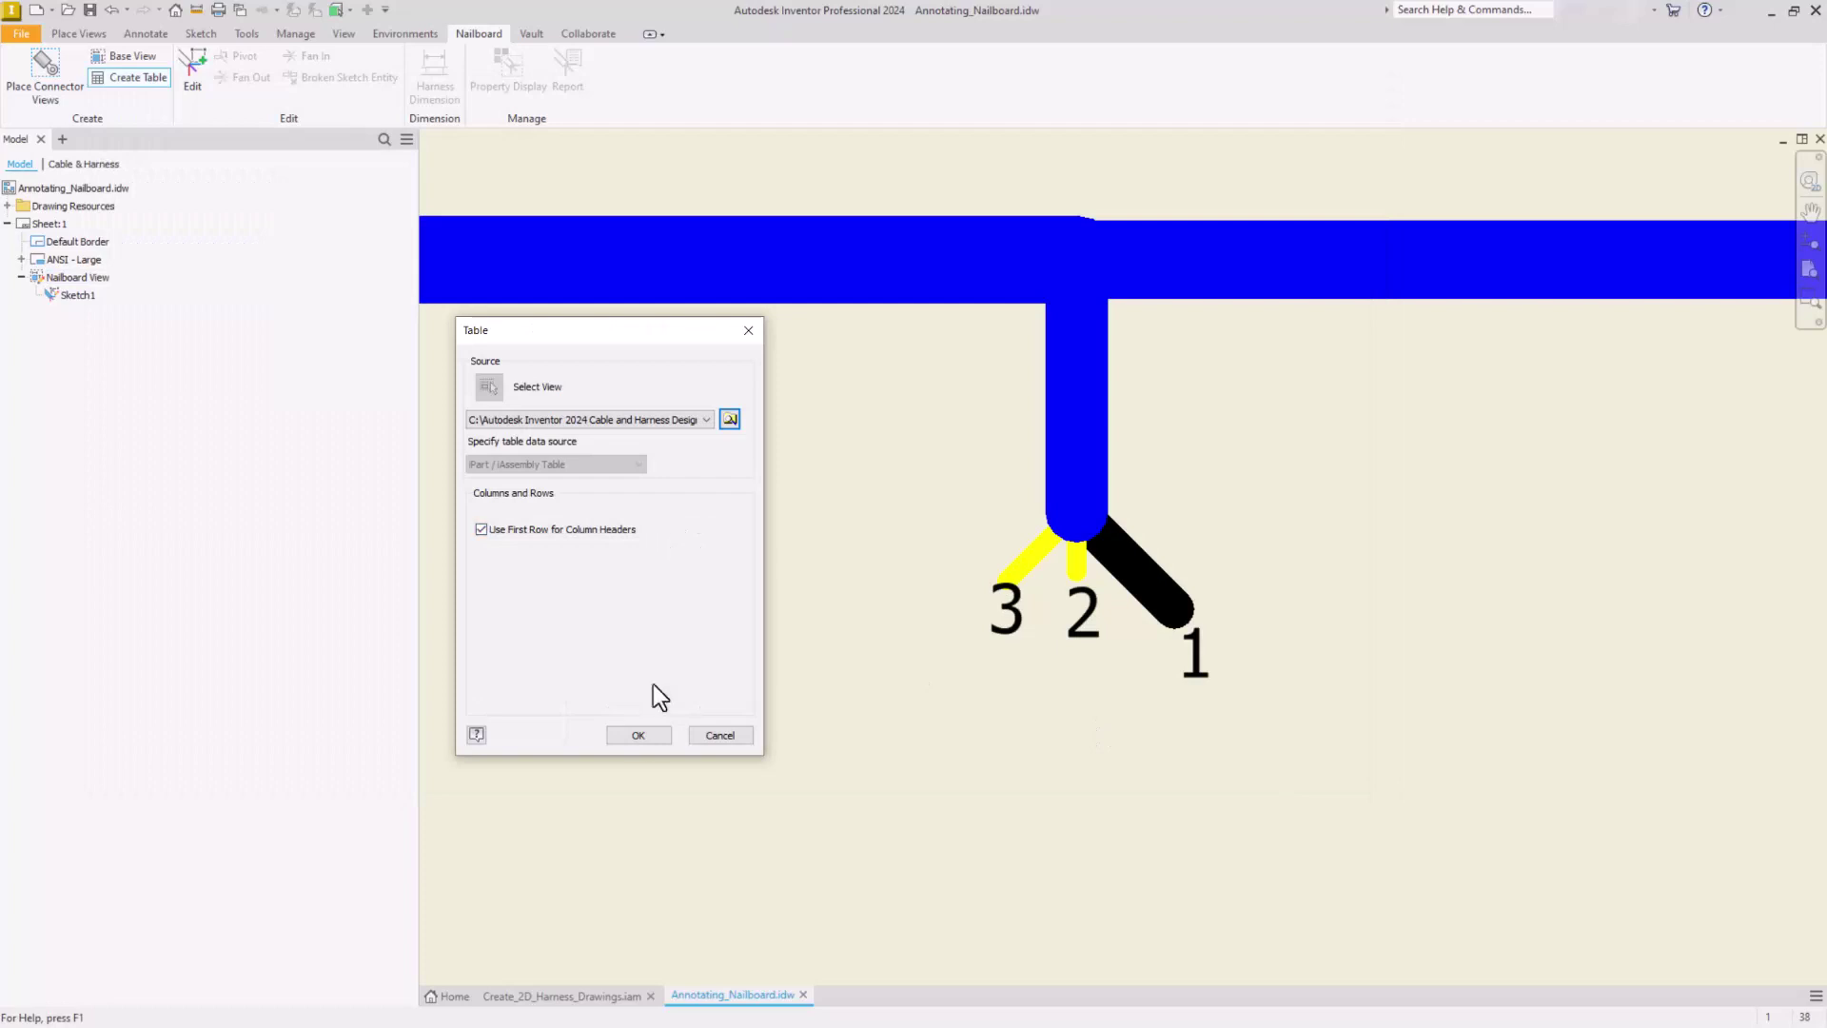
left_click(636, 734)
scroll(632, 731, "down", 5)
middle_click_drag(632, 730, 824, 493)
left_click(657, 609)
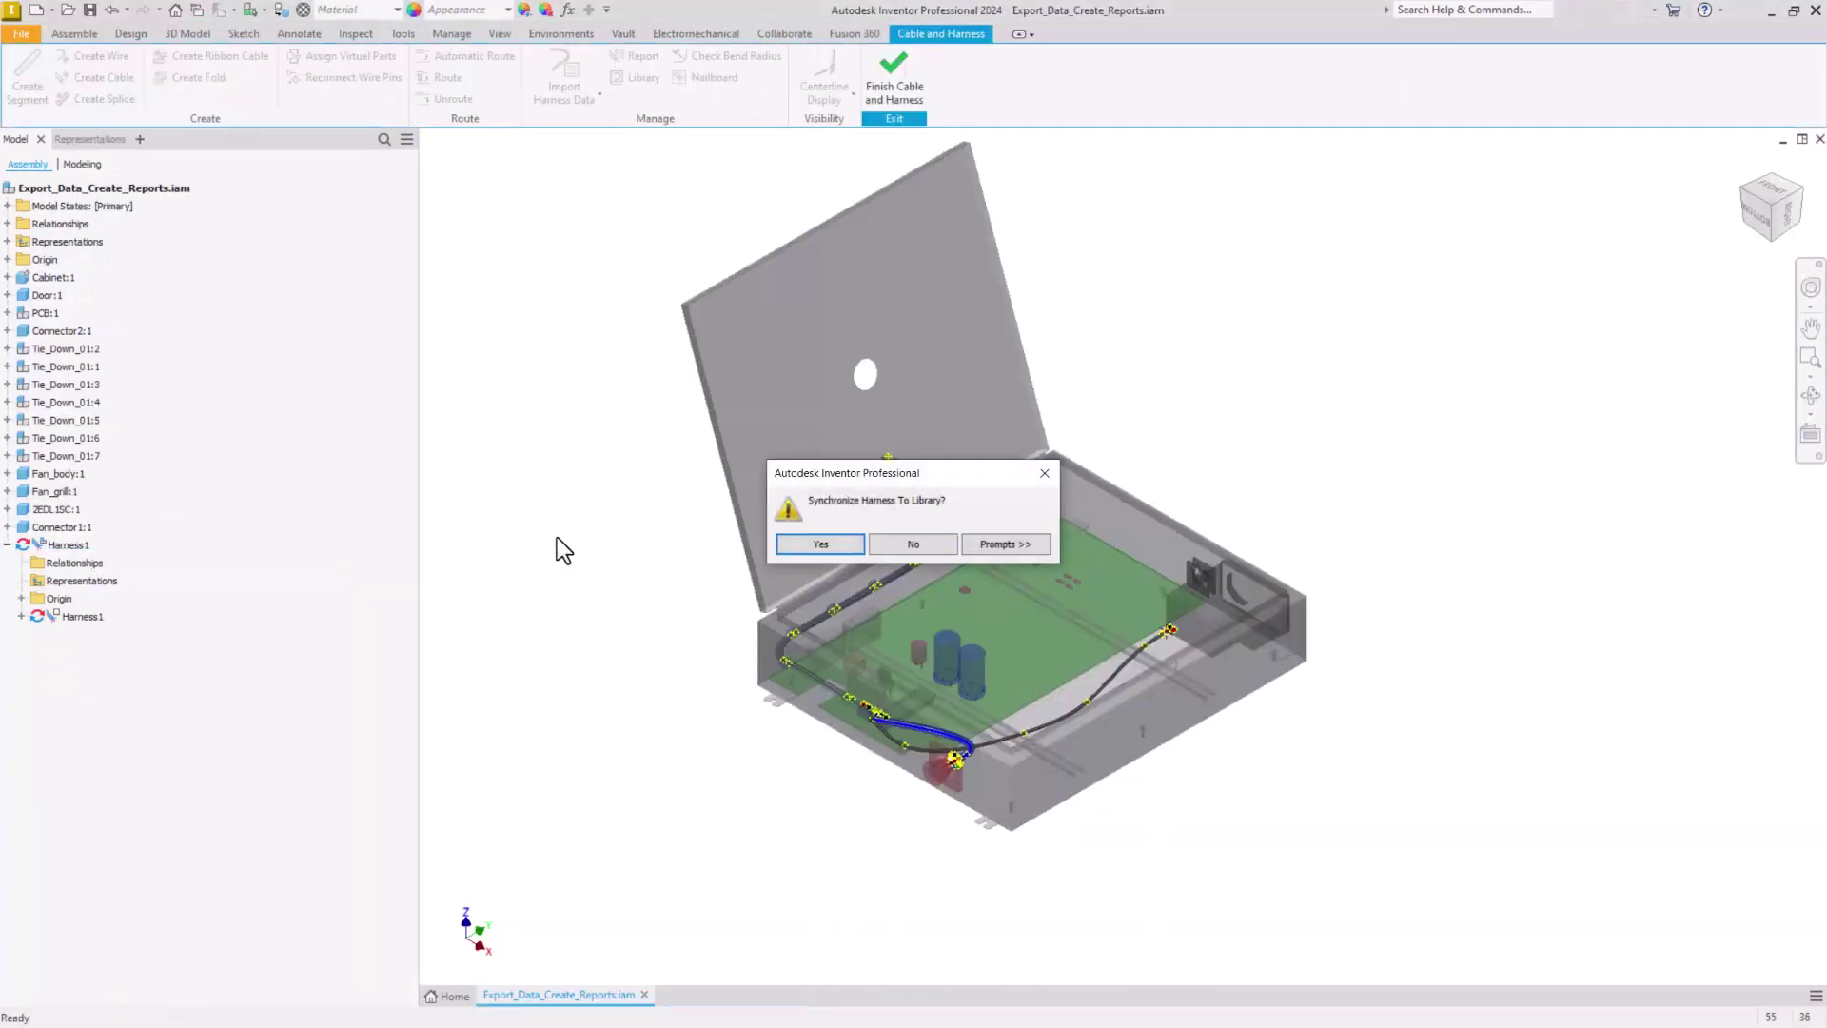
Synchronize the harness to the library and export the harness data to the workspace folder as My_Report.xml
left_click(821, 544)
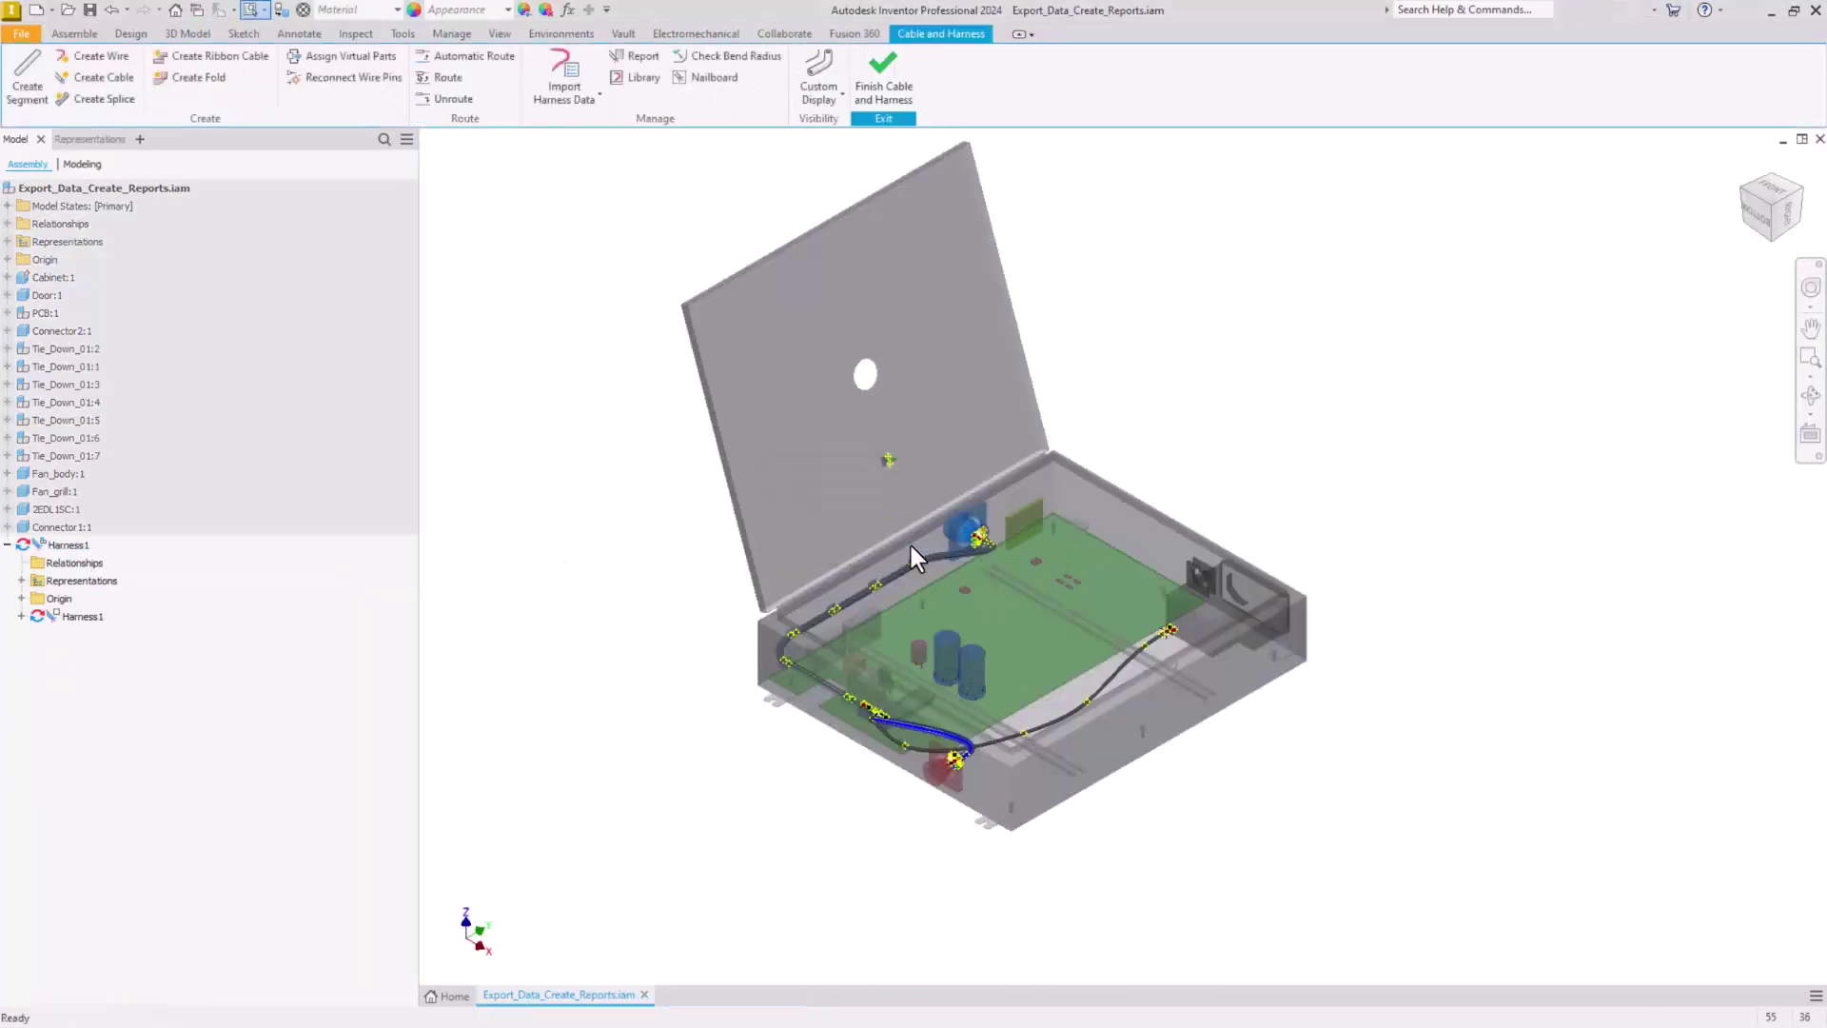
left_click(564, 103)
left_click(578, 210)
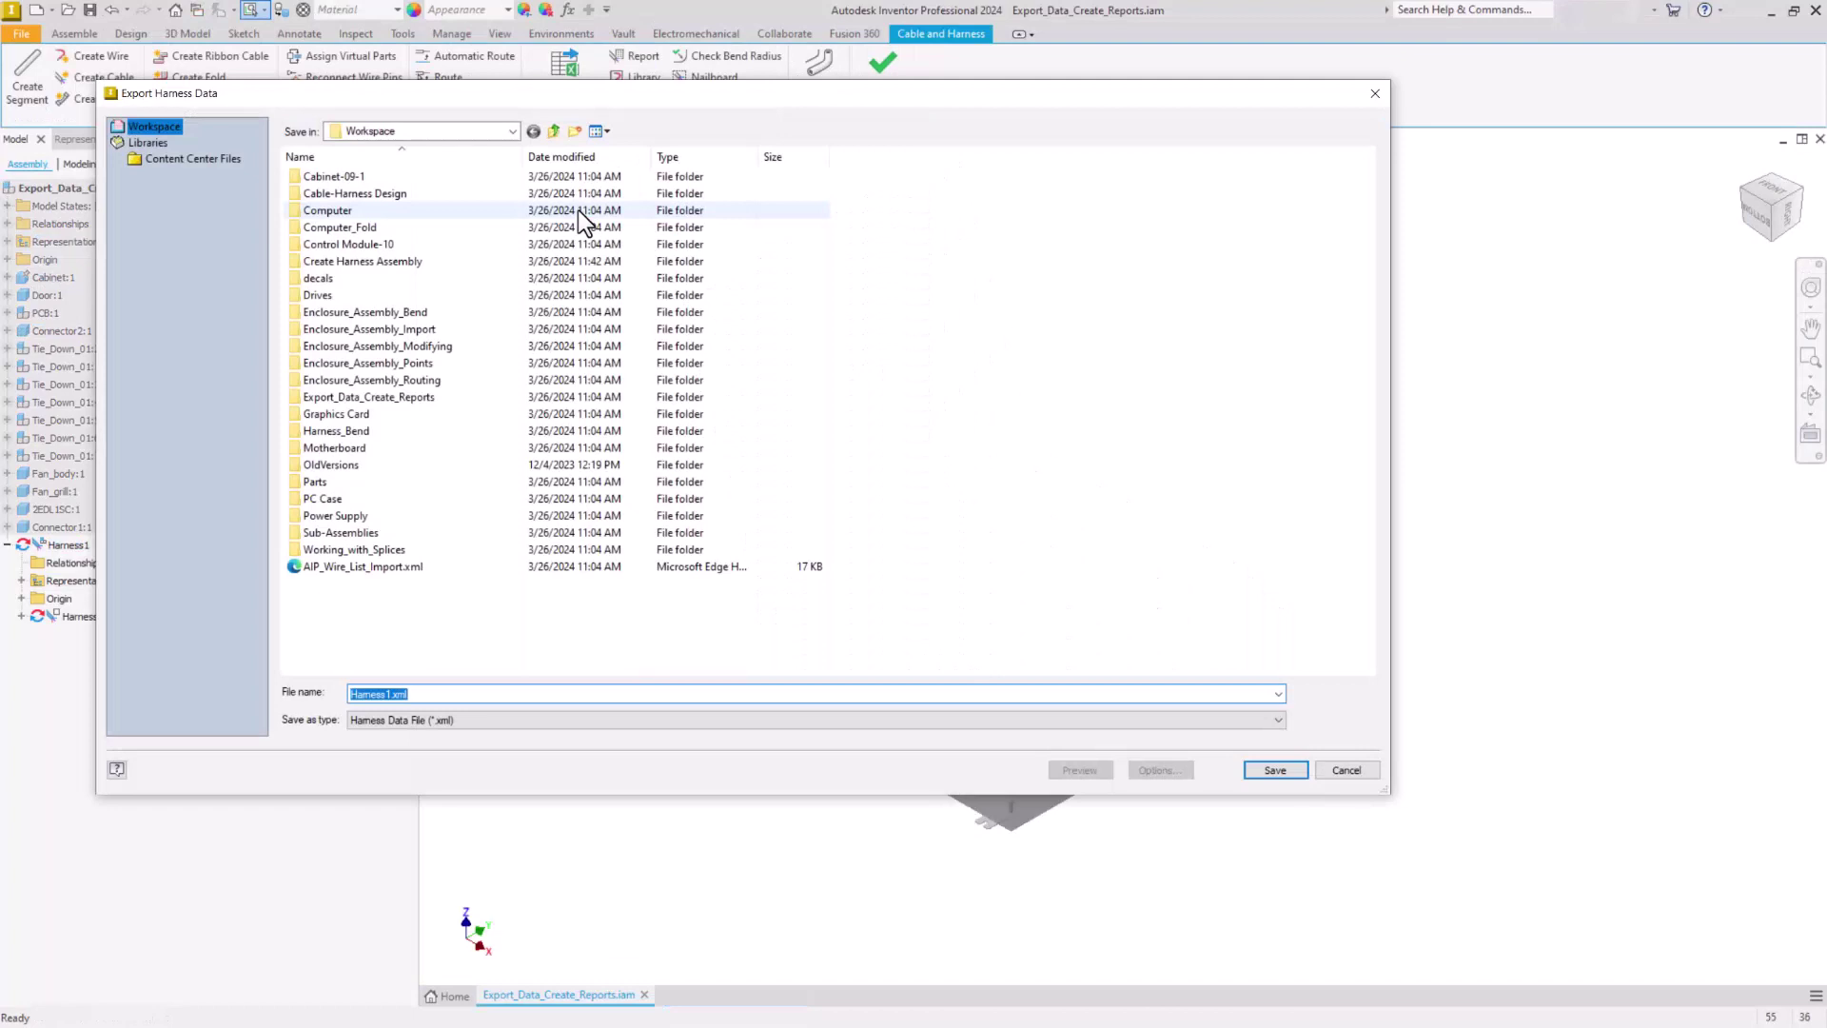
left_click(364, 693)
double_click(365, 693)
type("My_R")
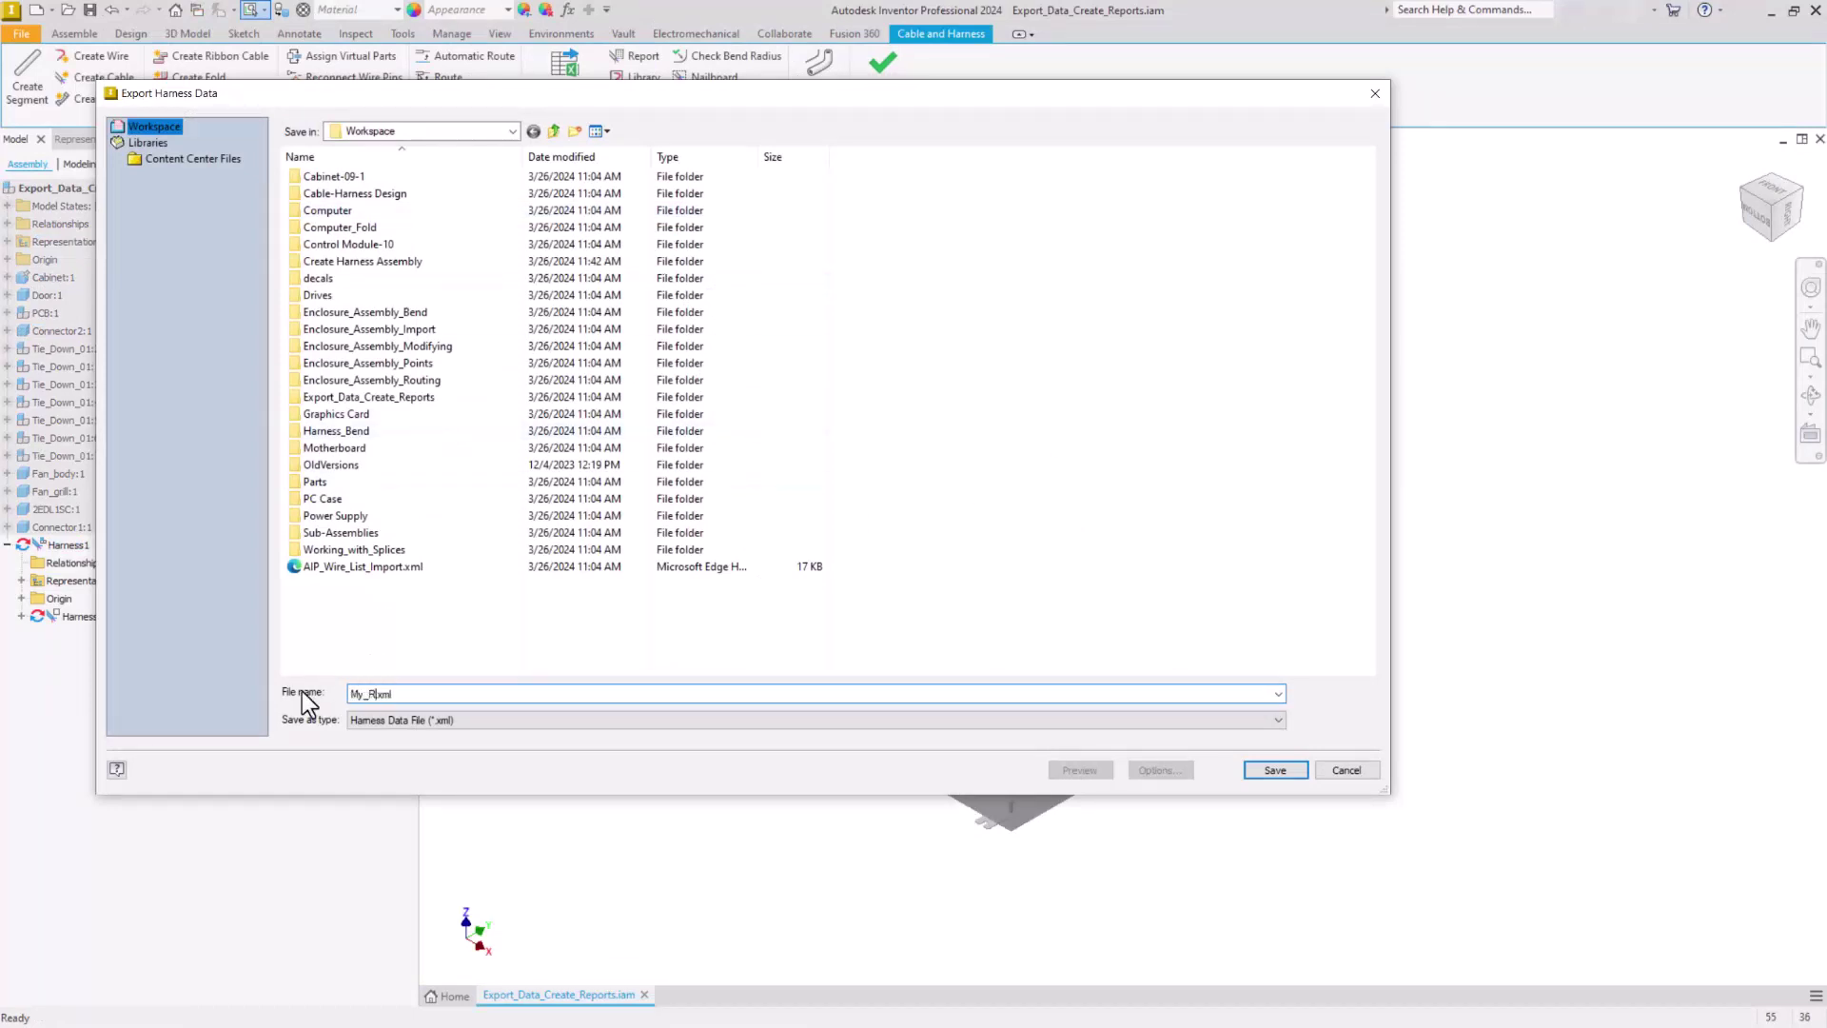
type("eport")
left_click(1275, 770)
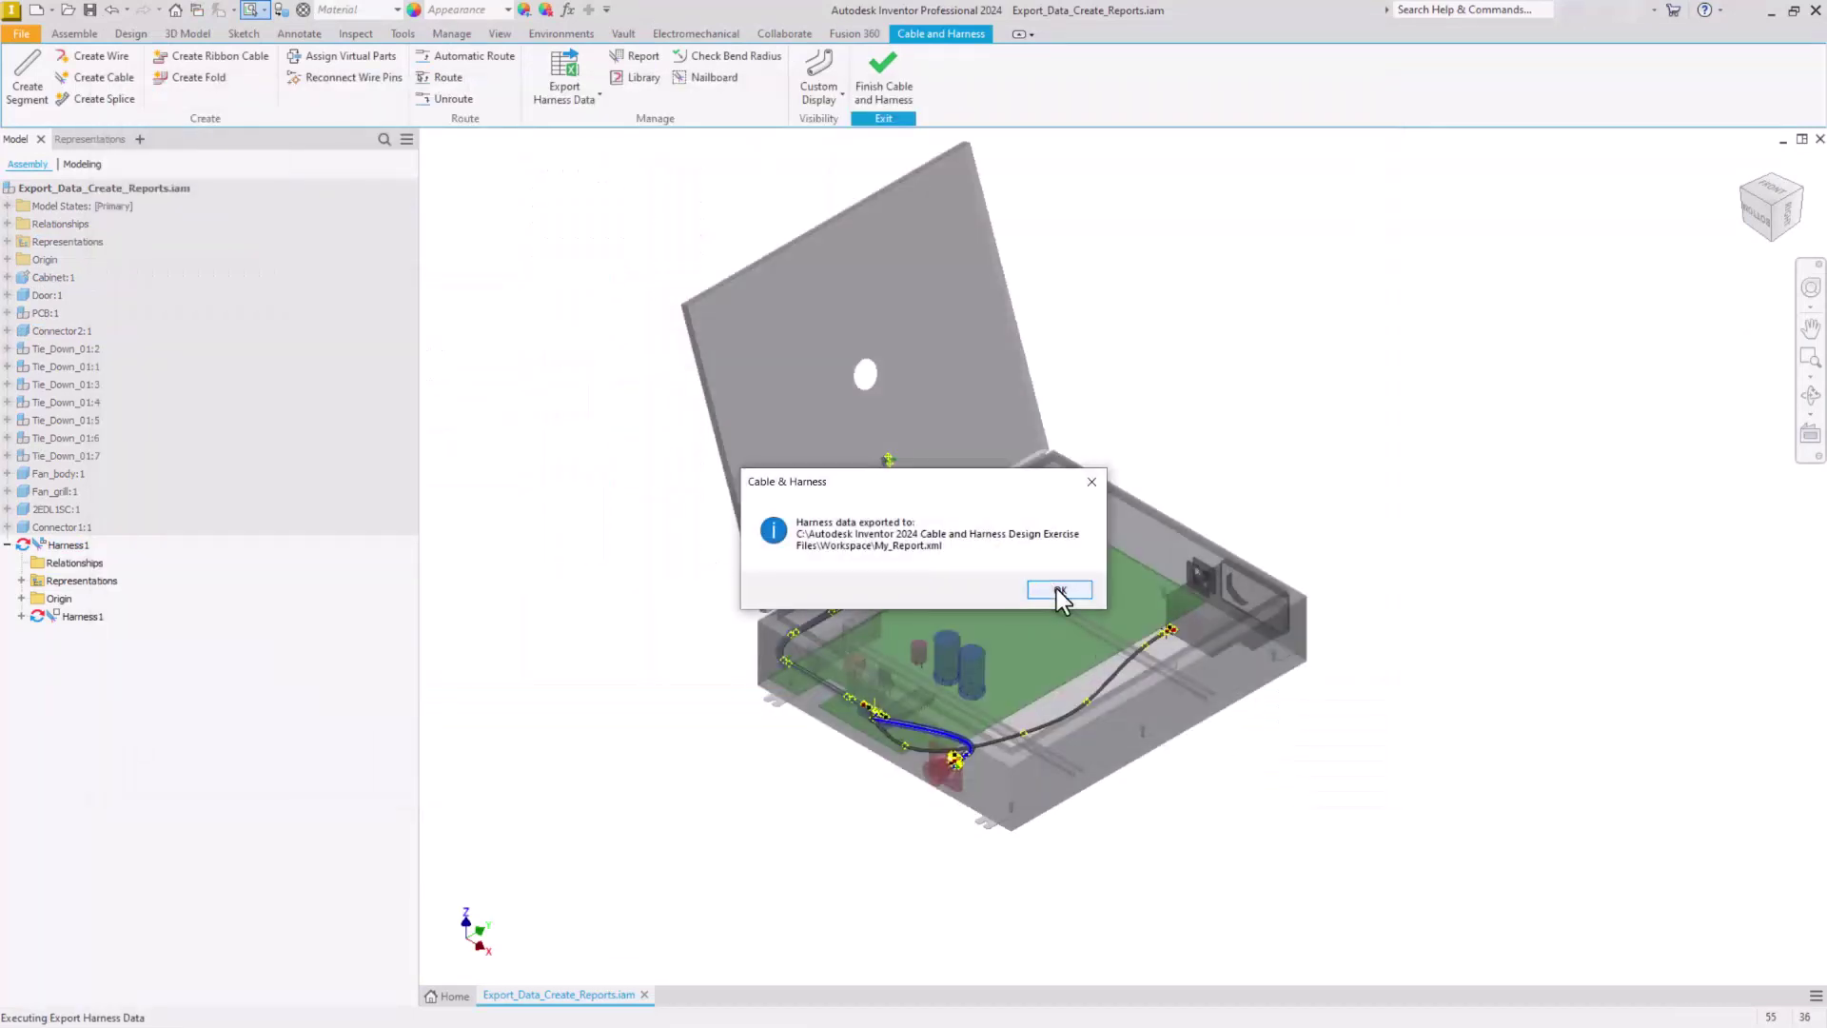
left_click(1059, 590)
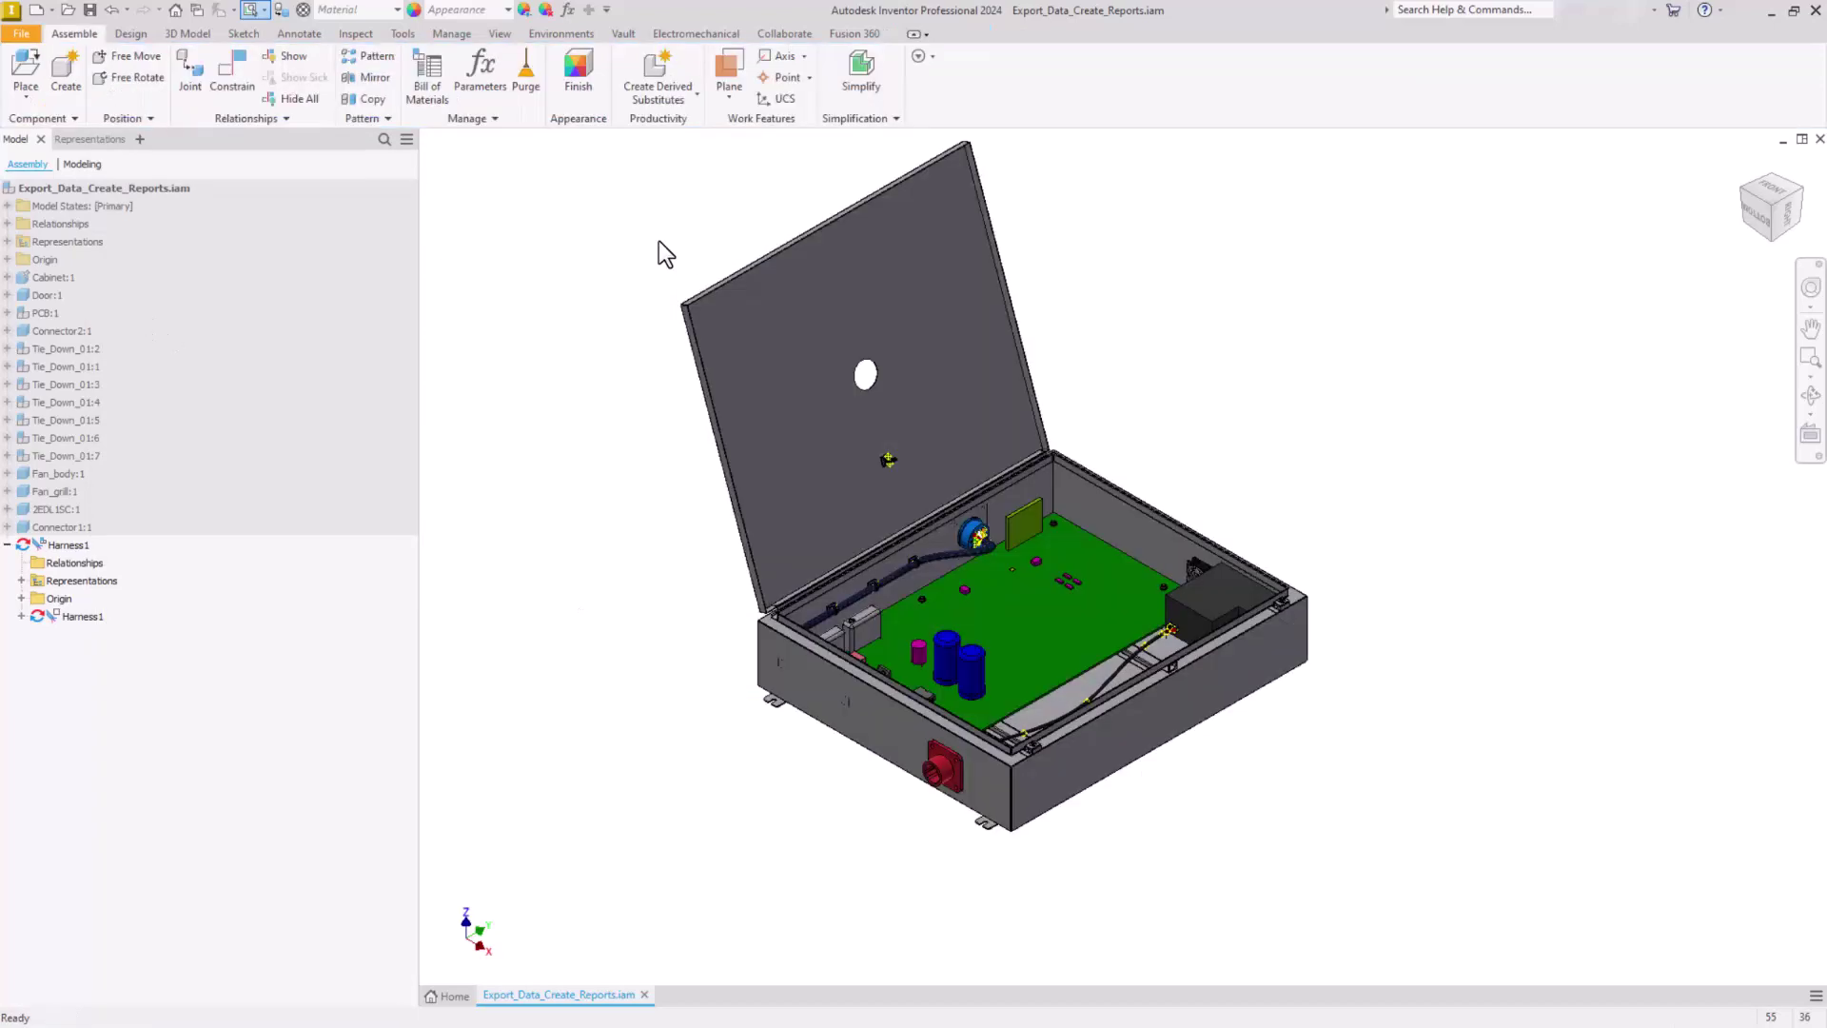
Open the assembly's drawing, Export_Data_Create_Reports.idw, and launch the Report Generator while editing its nailboard sketch
right_click(177, 188)
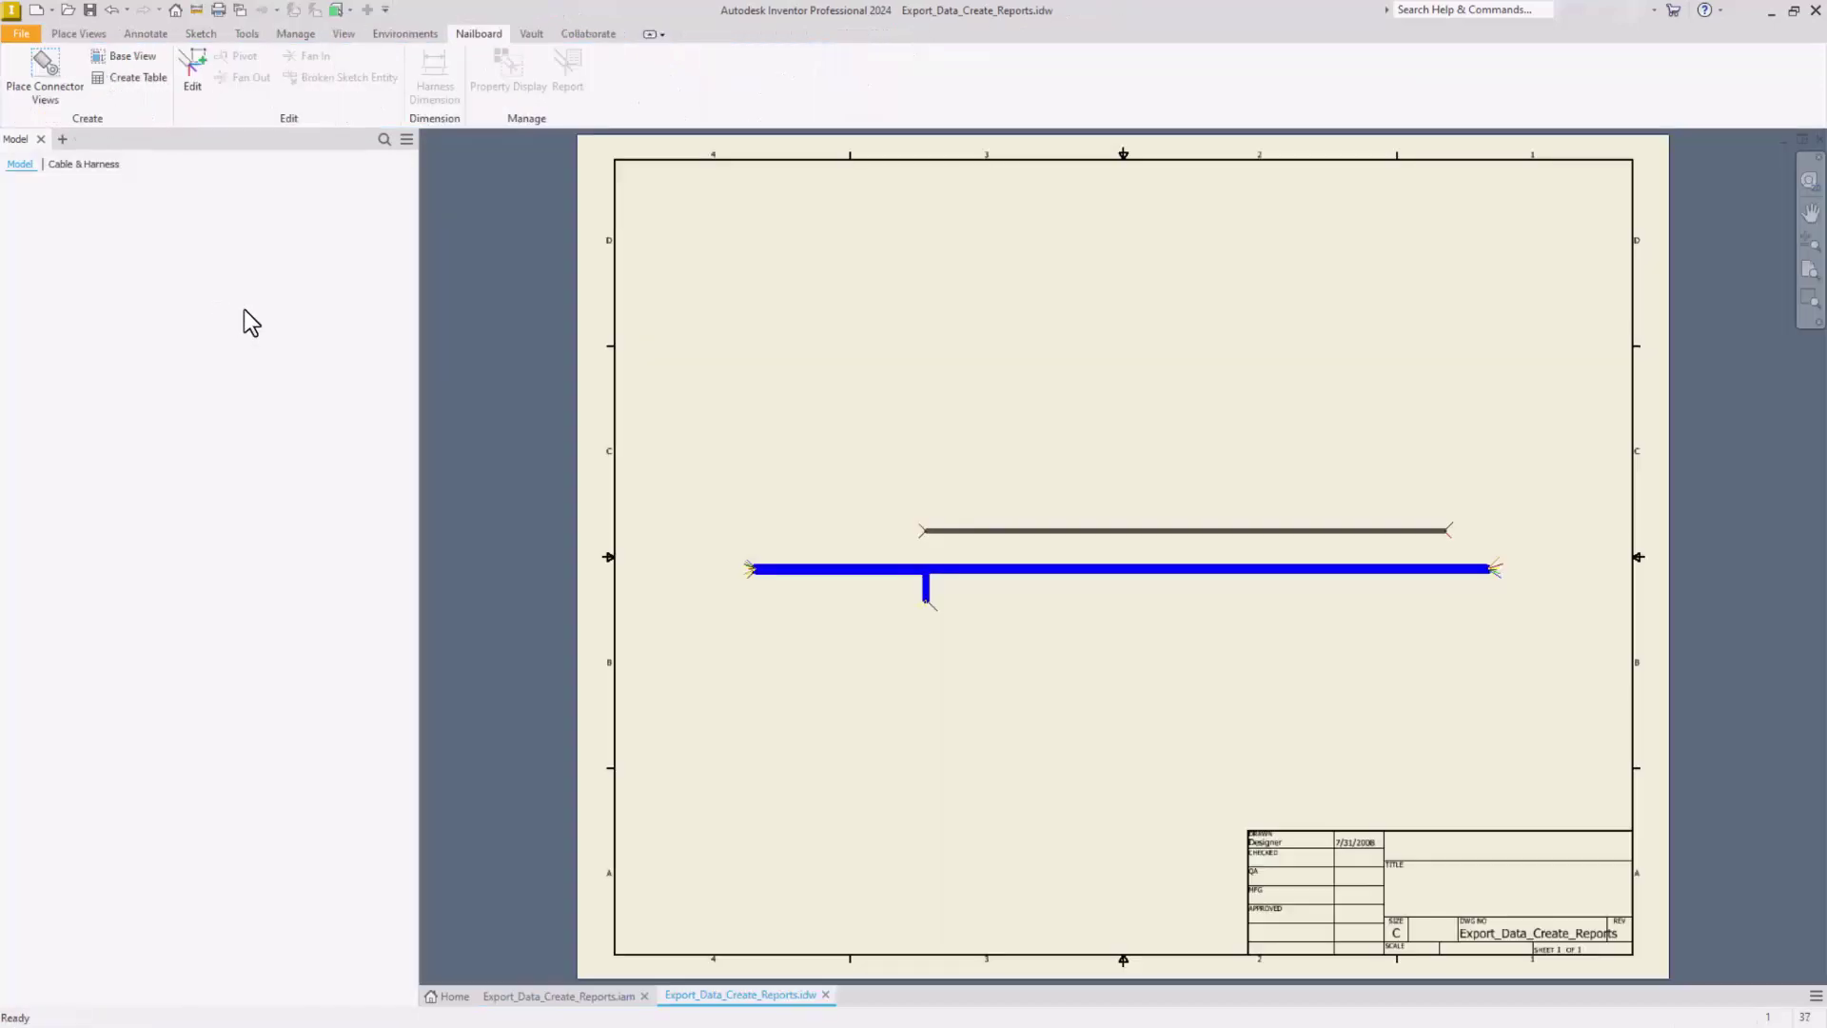
left_click(192, 67)
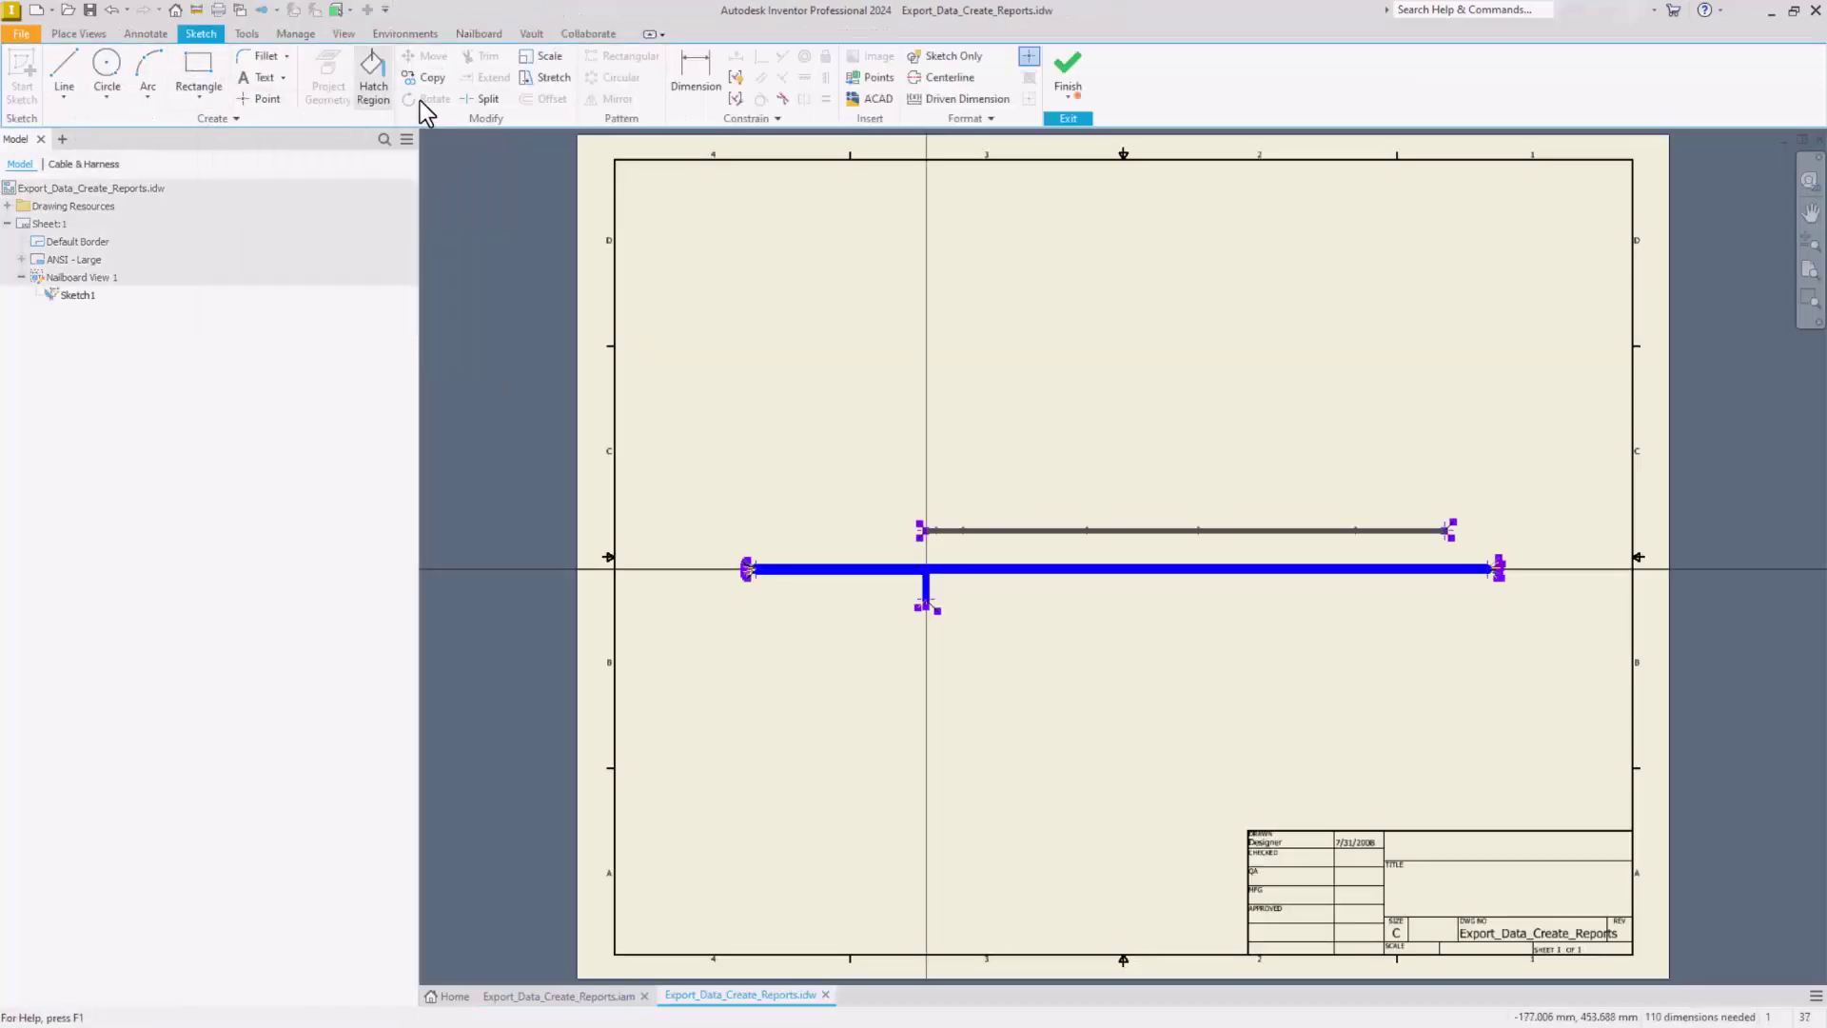
left_click(467, 34)
left_click(571, 88)
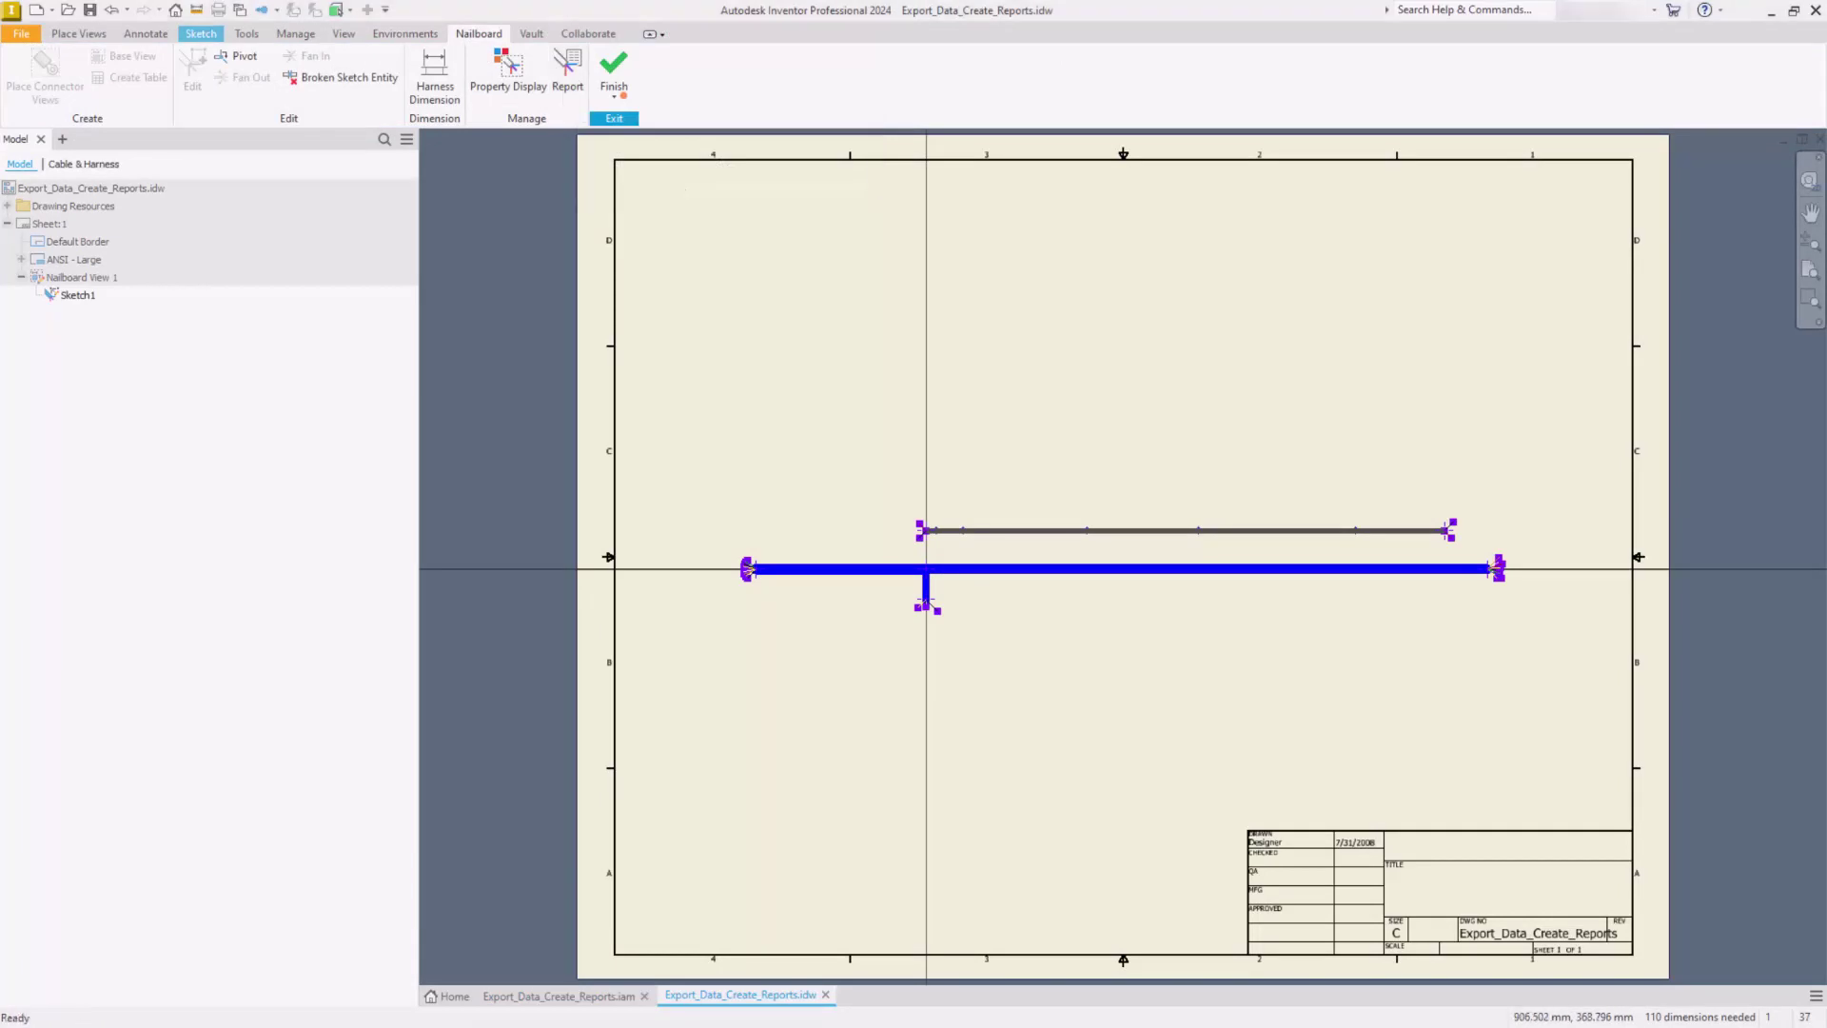
Start a new report and add the BOM.cfg configuration file from the Workspace folder to its list
left_click(385, 204)
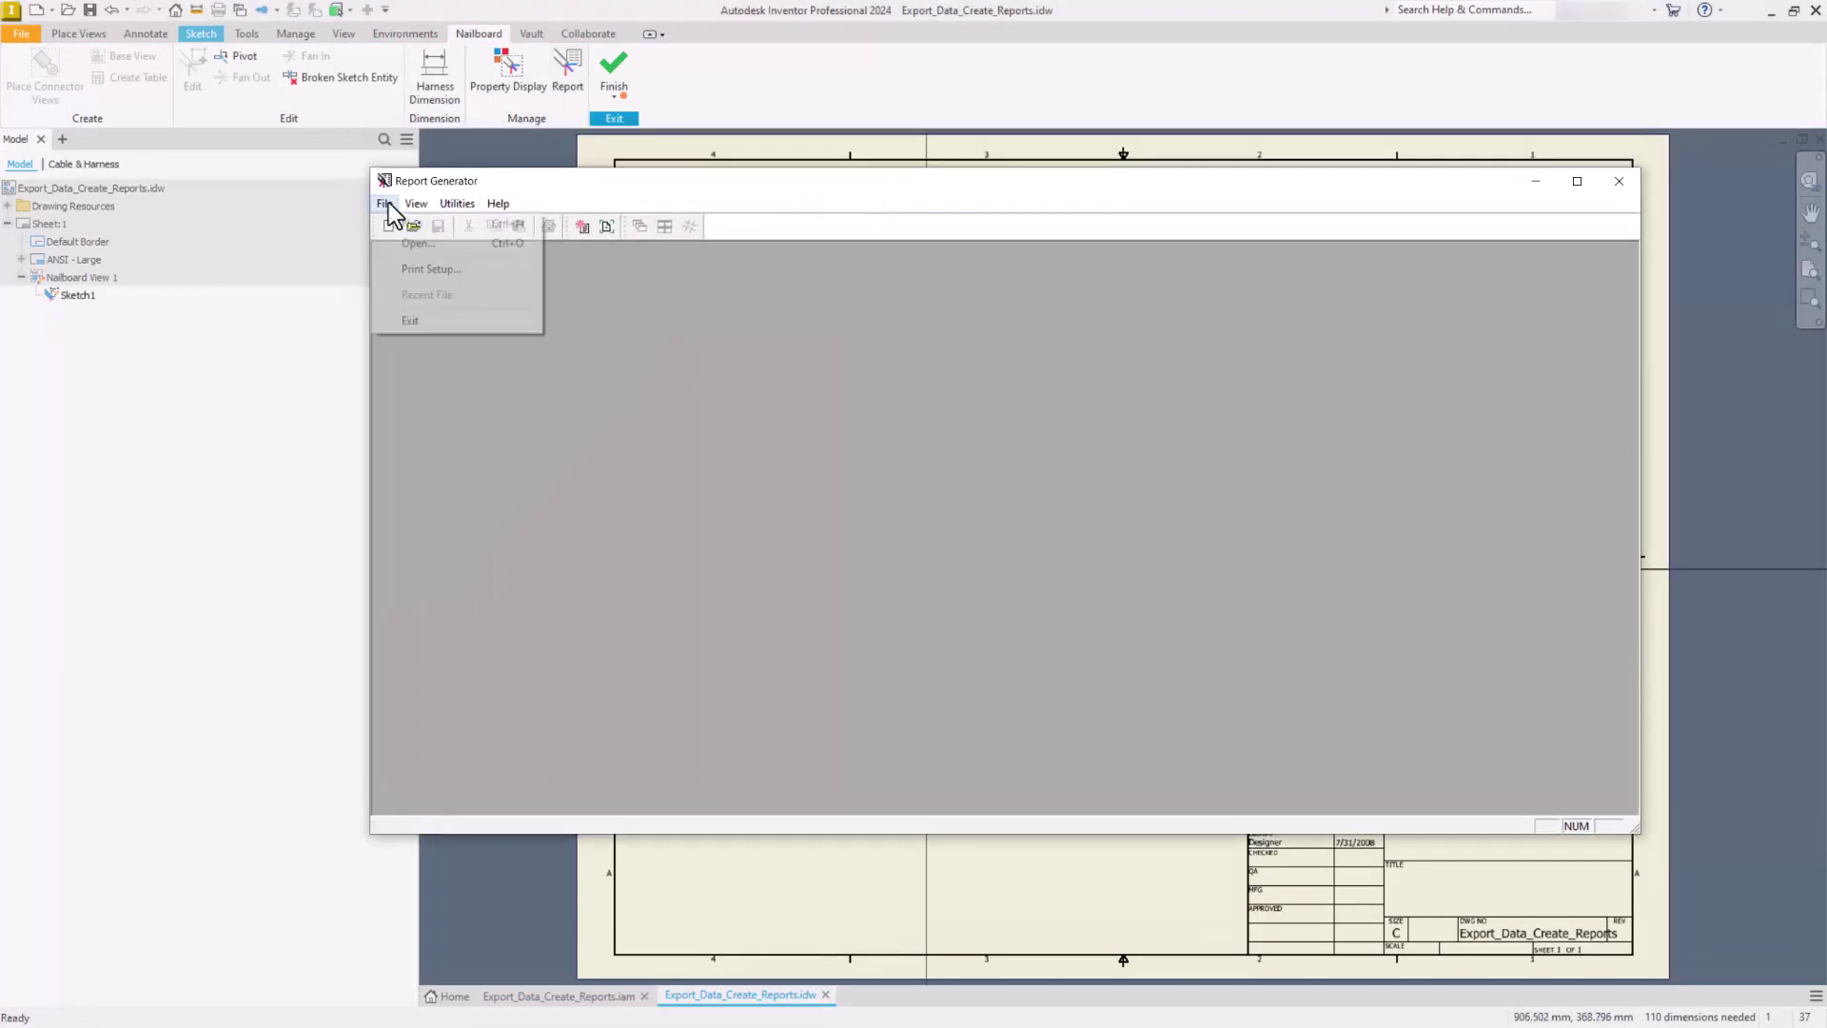
left_click(481, 221)
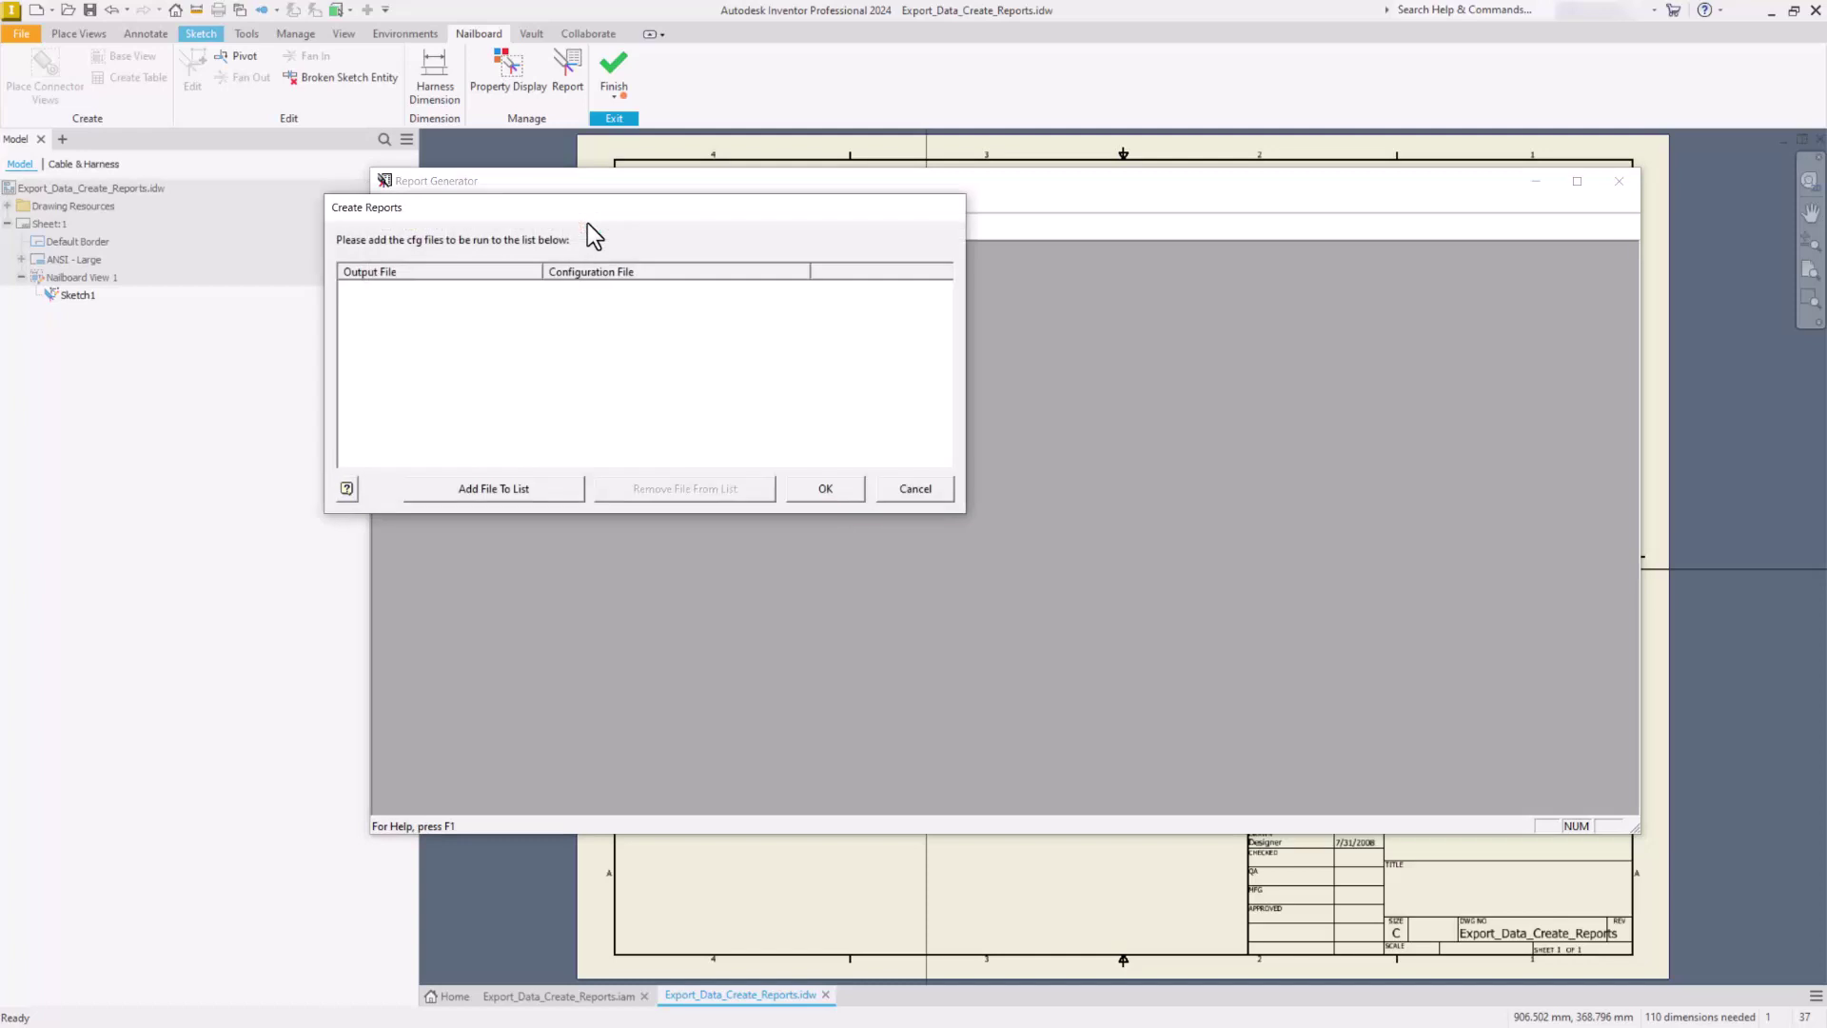
left_click(540, 490)
left_click_drag(1253, 319, 1253, 447)
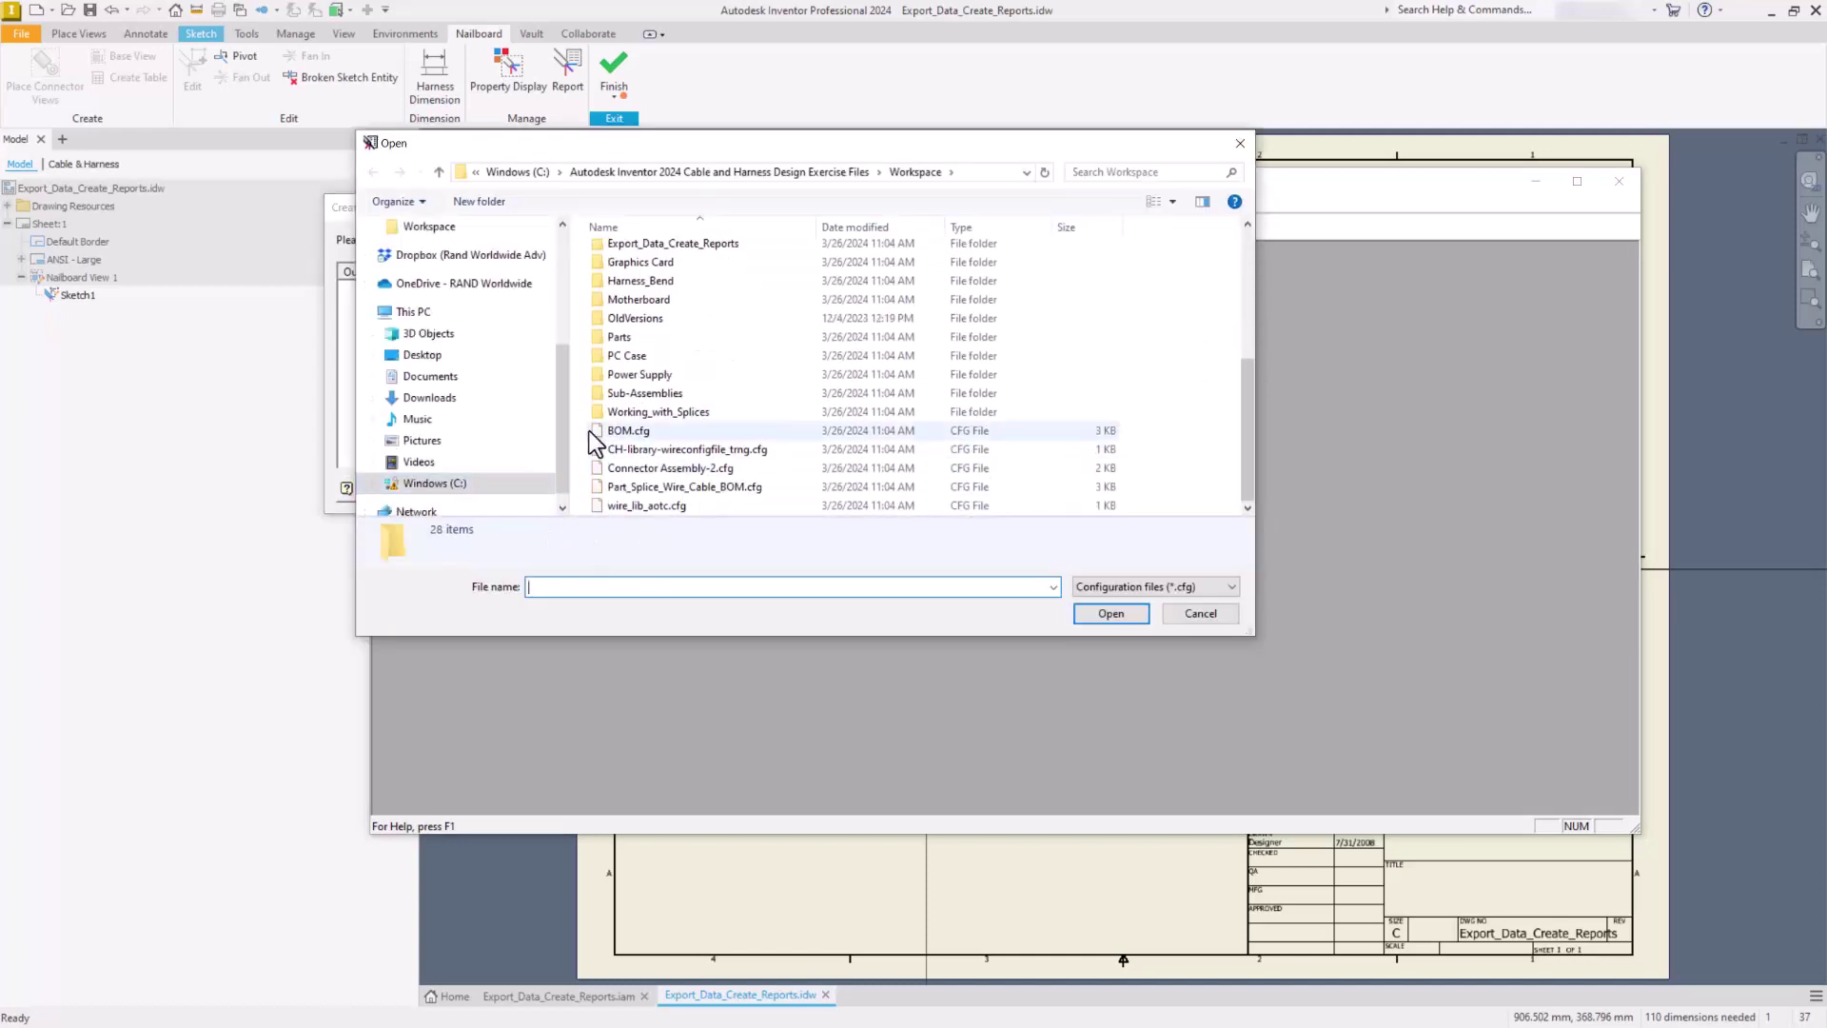
left_click(628, 436)
left_click(1101, 611)
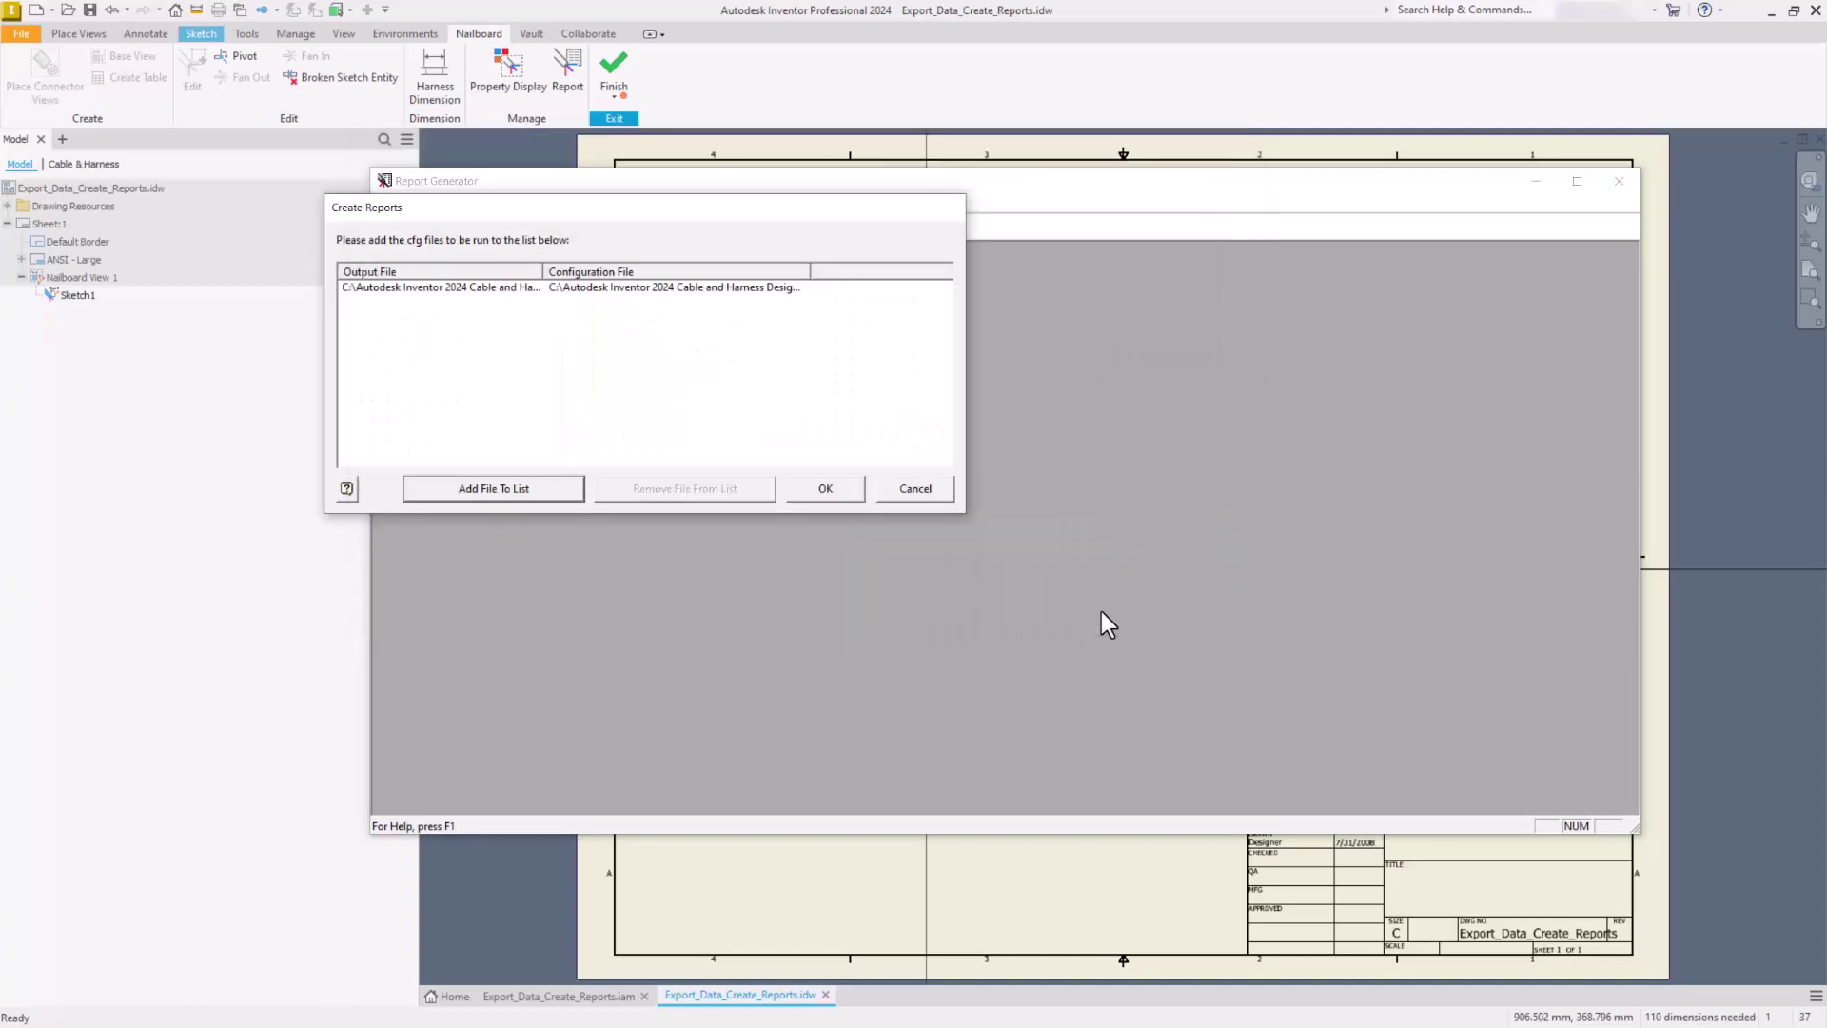
Set the BOM report's output file name to My_Report.csv and generate the report
left_click(580, 289)
left_click(477, 287)
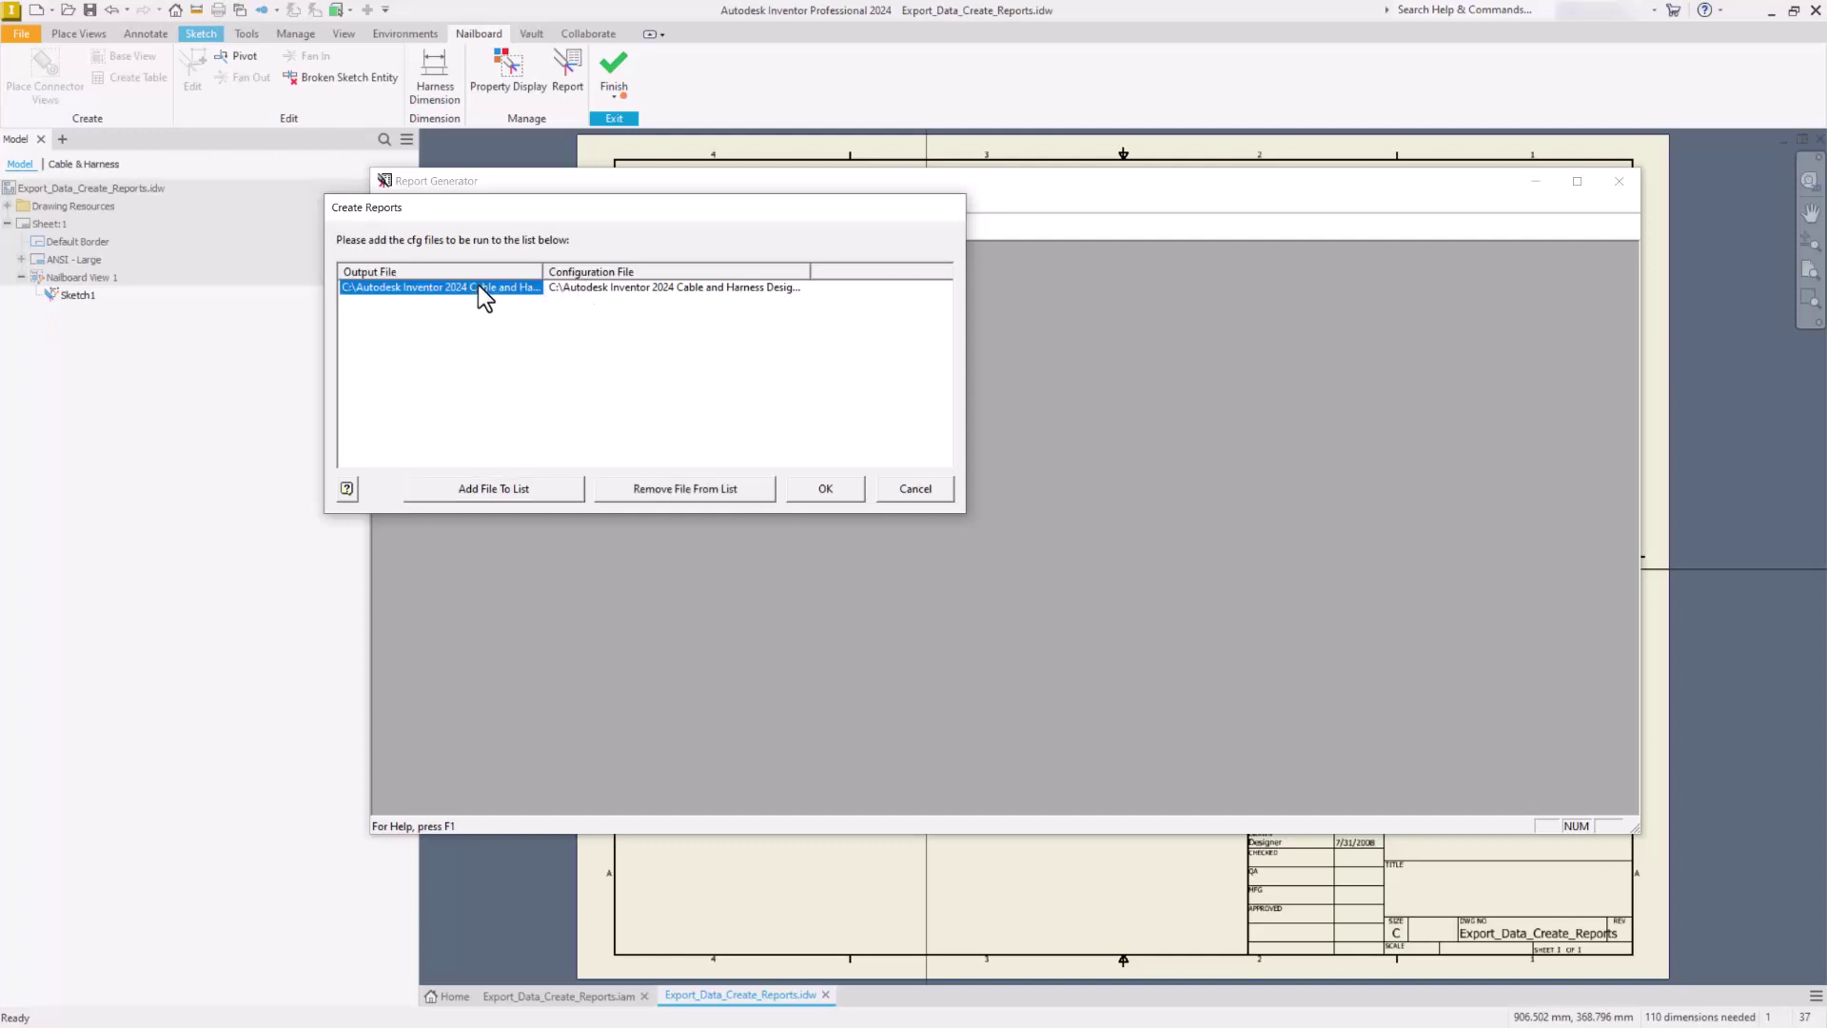
left_click(478, 286)
left_click_drag(610, 587, 447, 588)
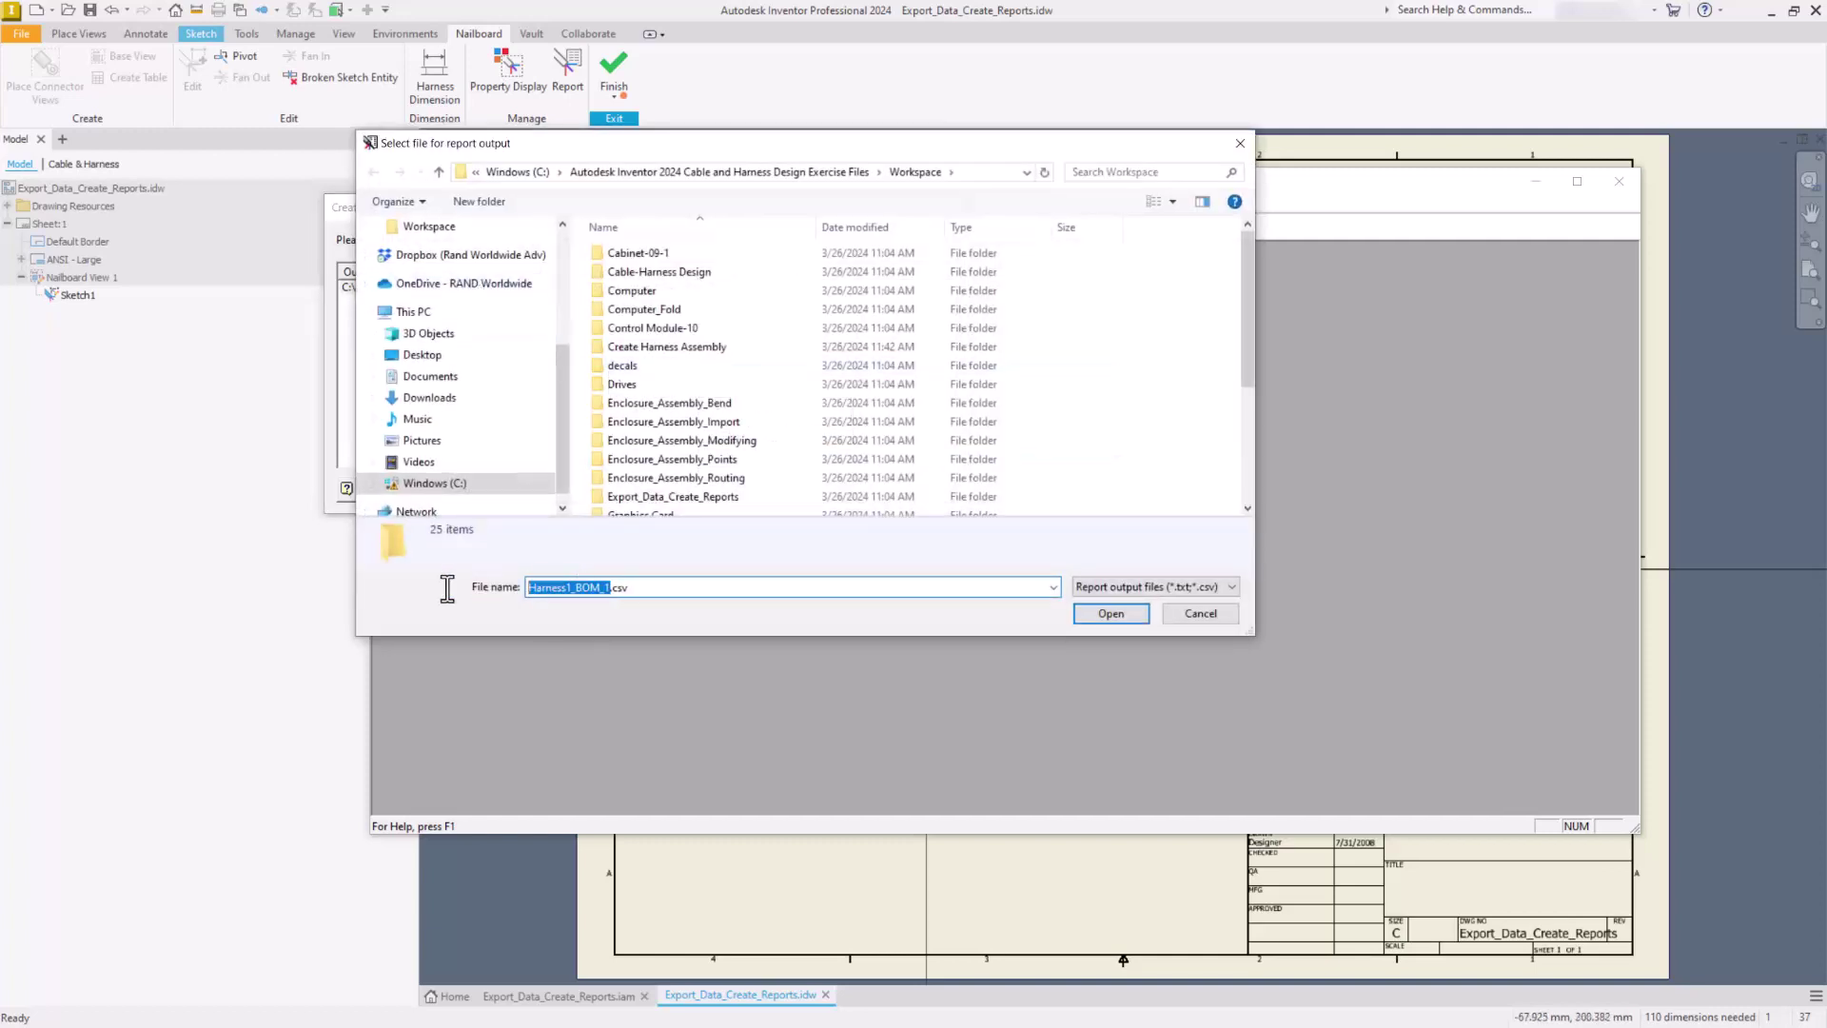
type("My_Report")
left_click(1115, 614)
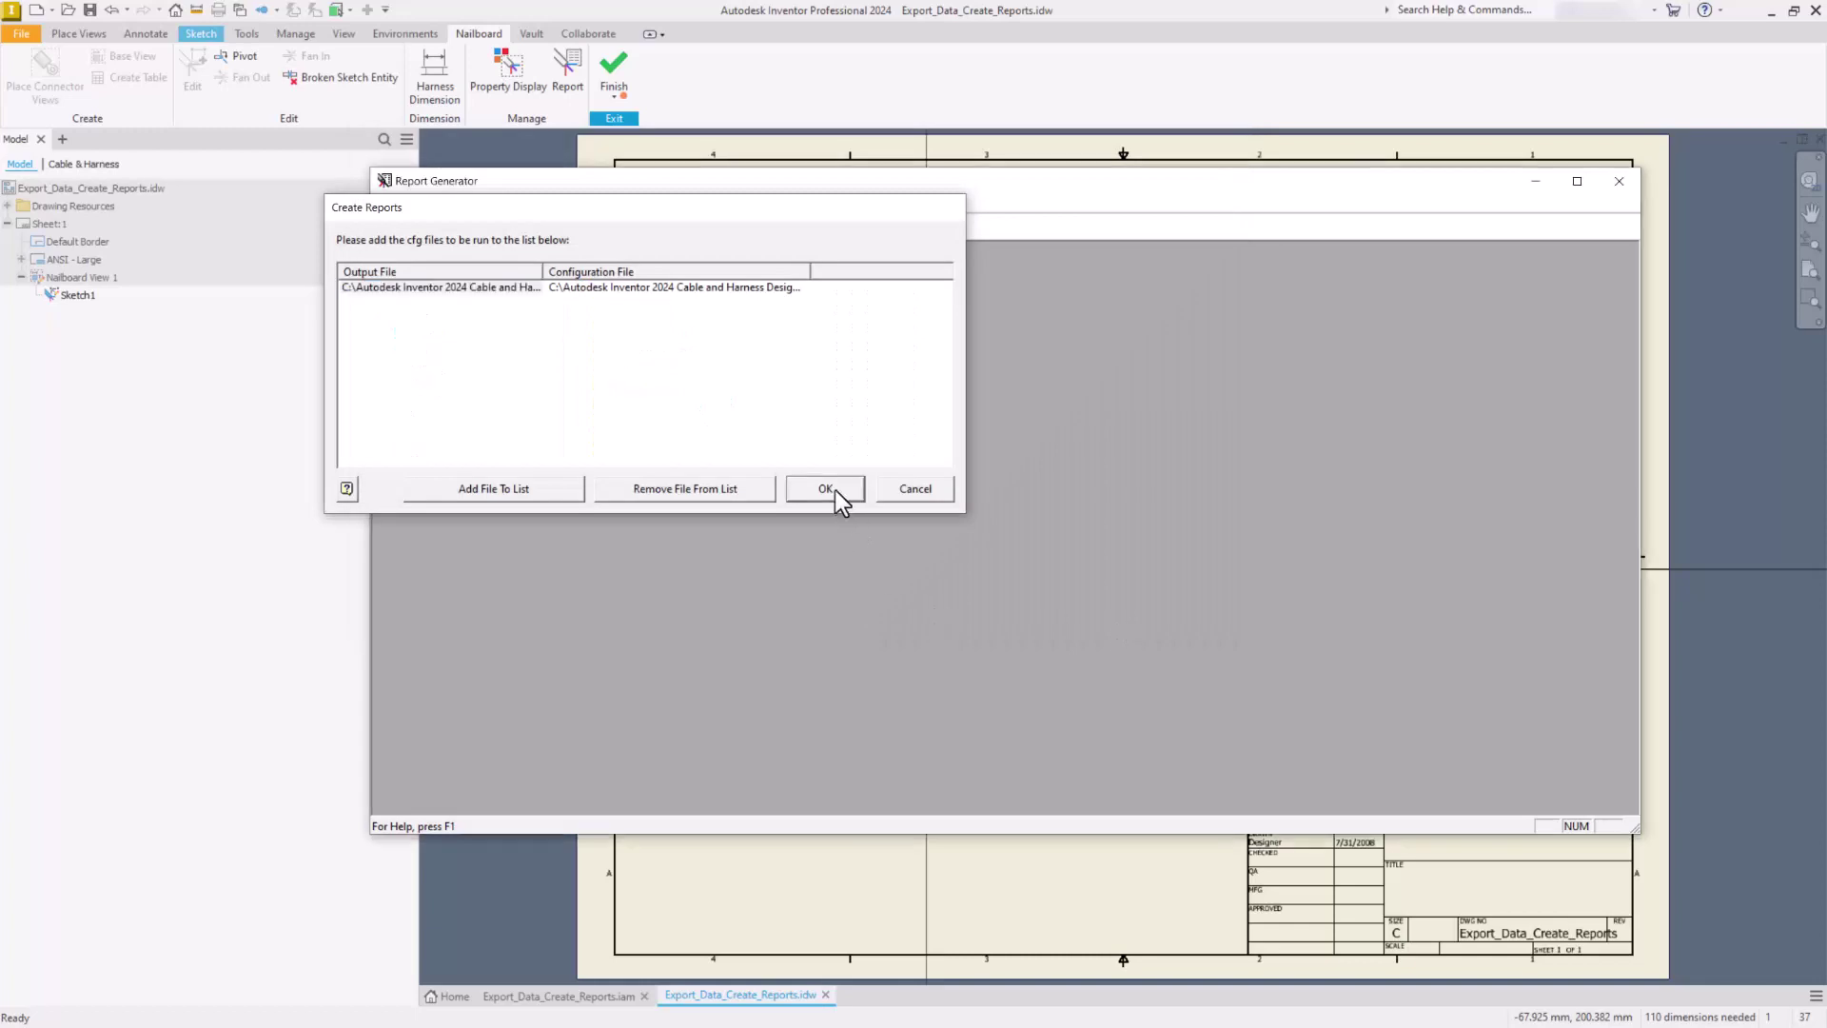
left_click(841, 493)
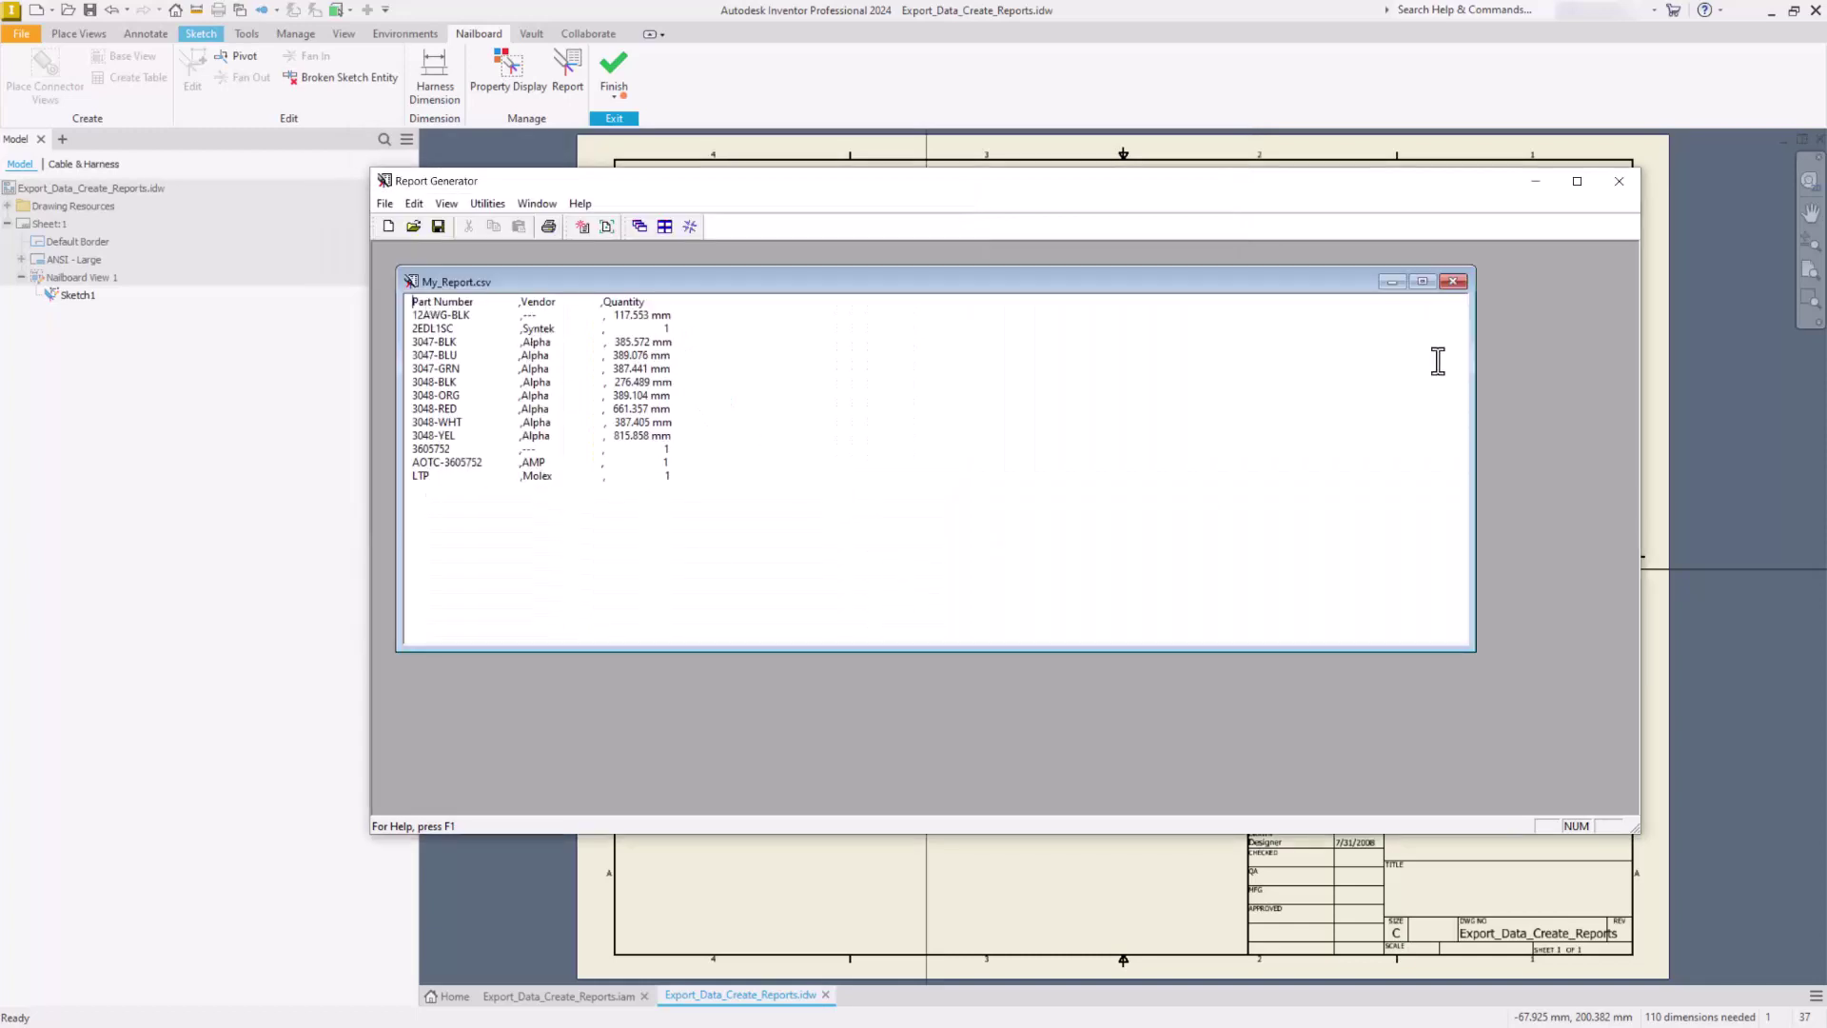
Close the generated report along with the Report Generator and finish editing the nailboard sketch
left_click(1454, 281)
left_click(1619, 181)
left_click(614, 66)
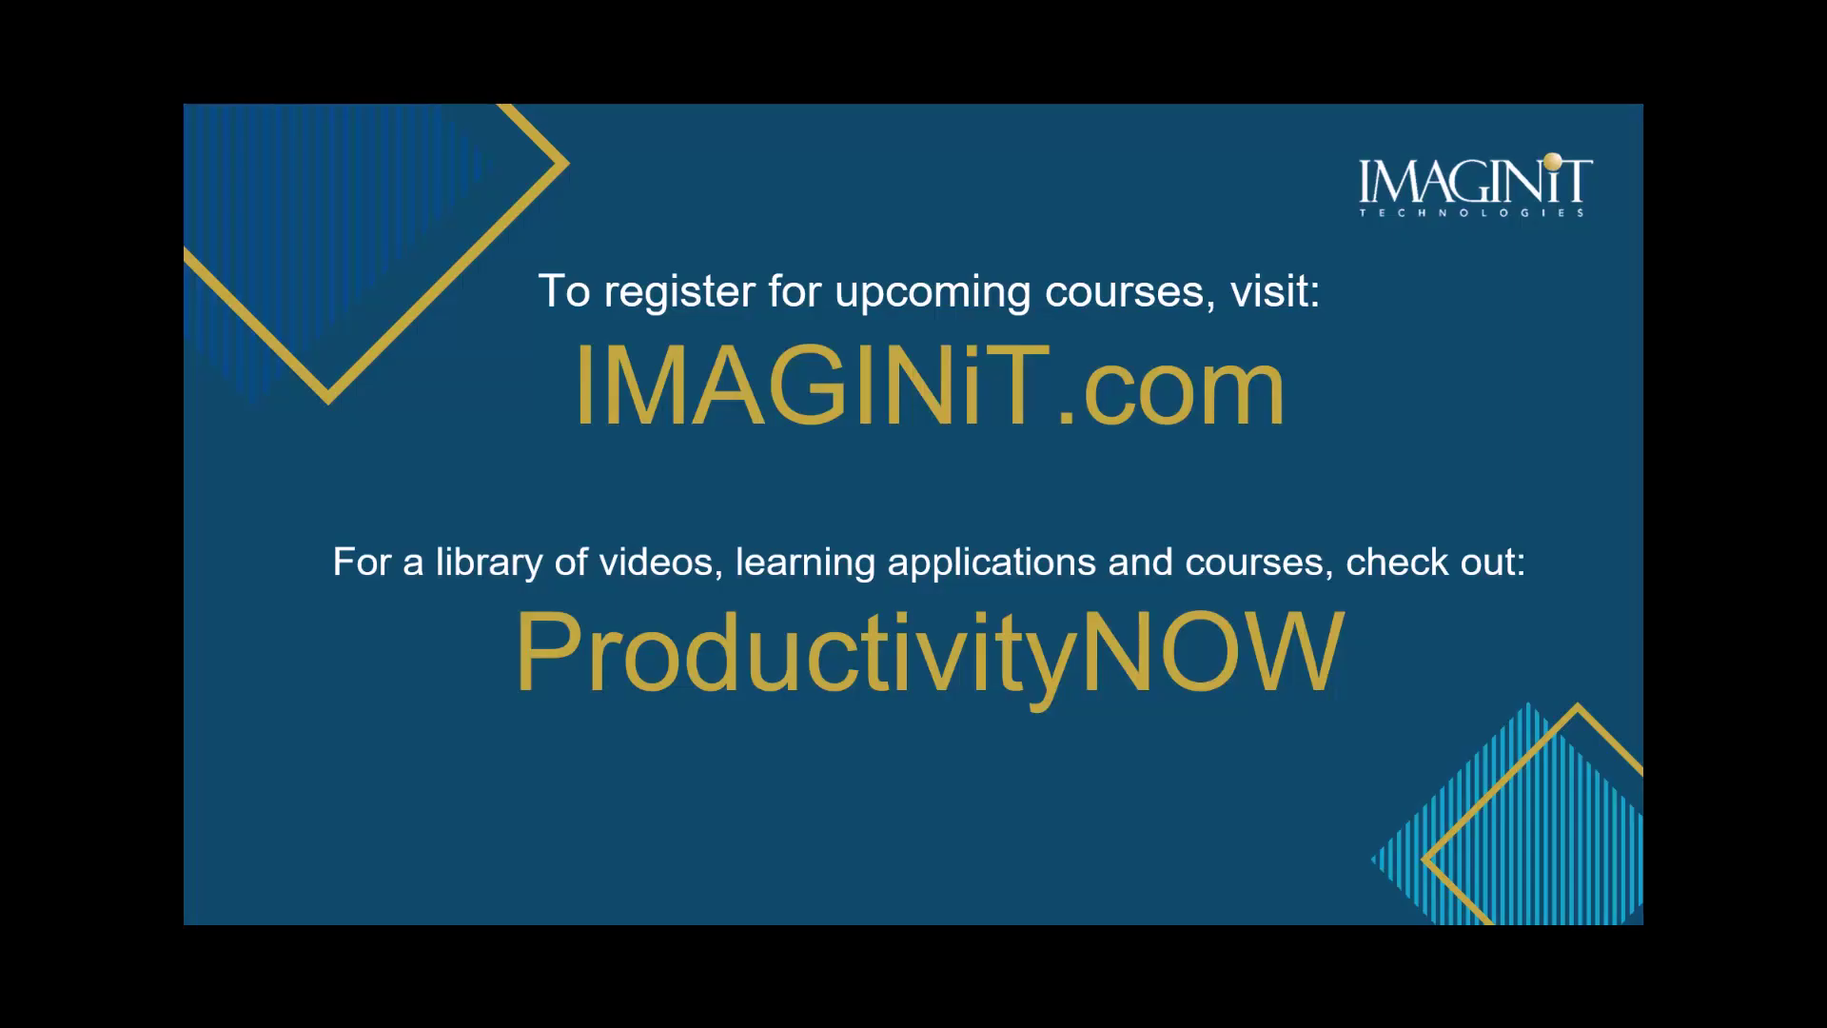